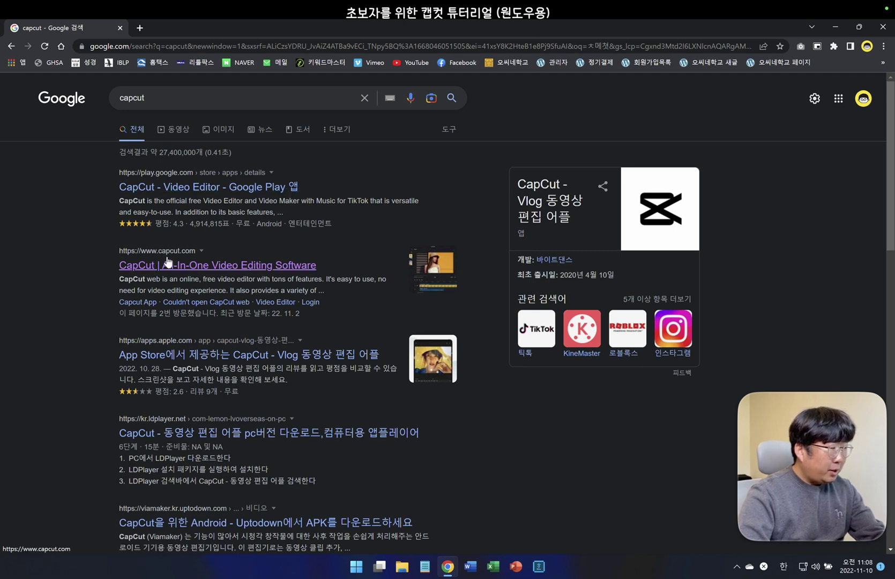
- Open the official CapCut website from the search results, download the Windows version, and run the downloaded installer
left_click(184, 270)
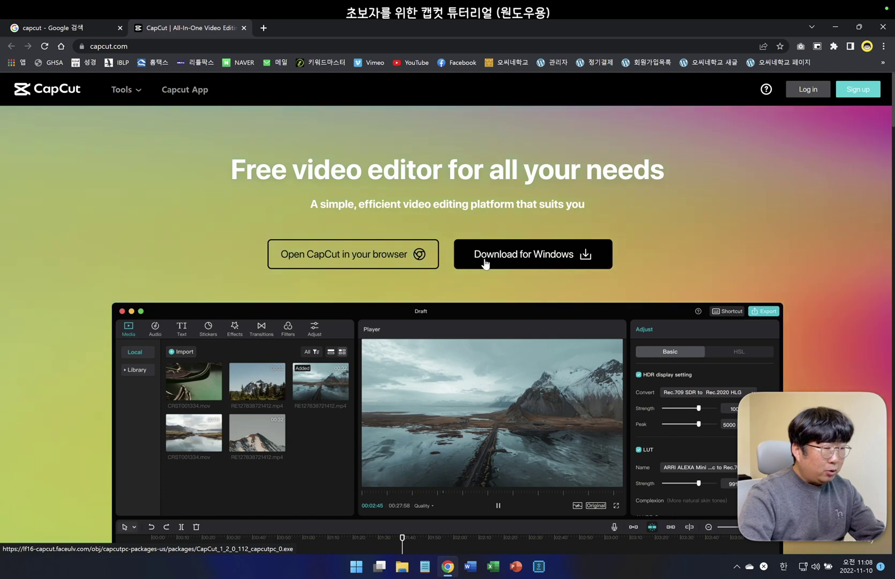
left_click(485, 263)
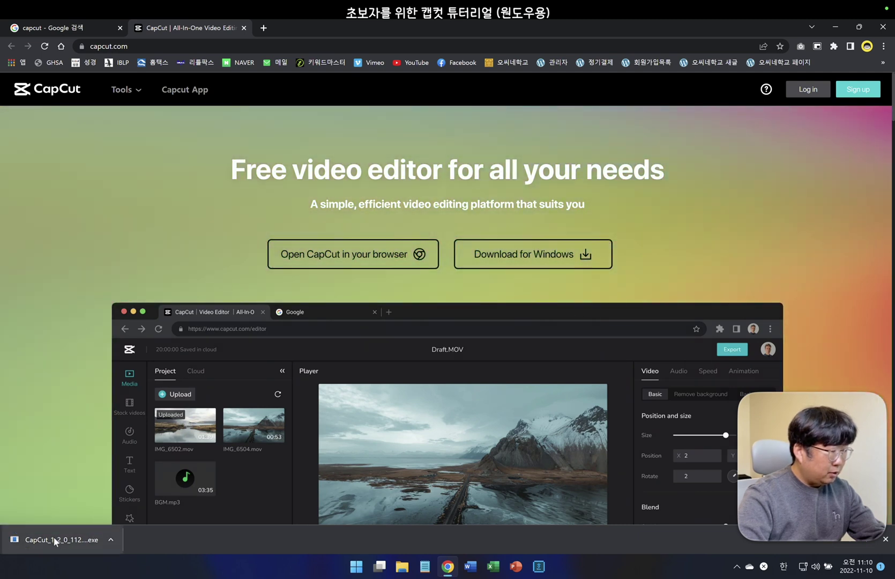
left_click(53, 540)
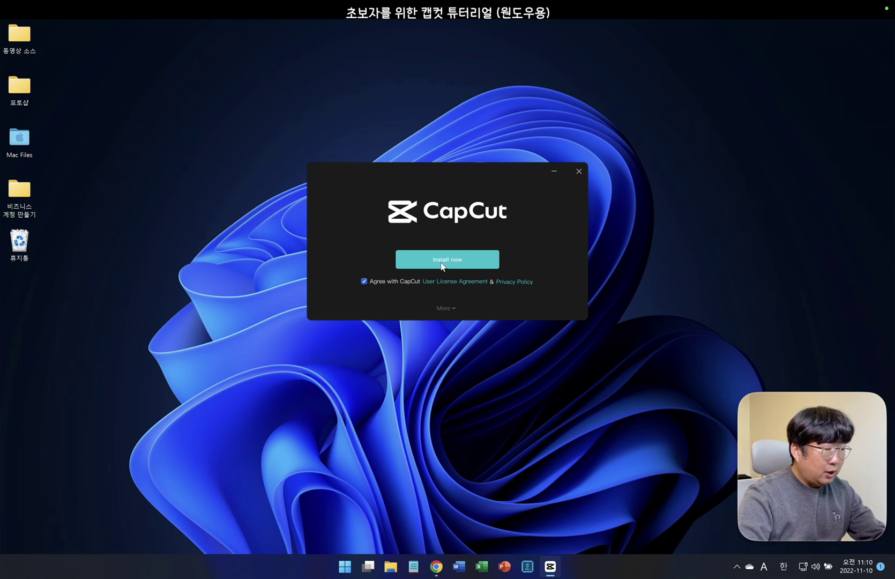
- Install CapCut, launch it, and confirm the environment test
left_click(441, 262)
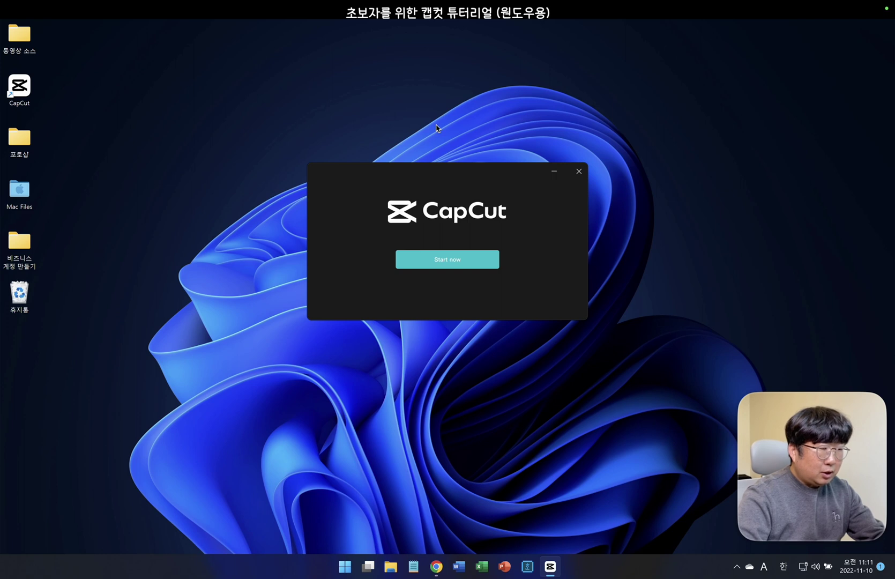
left_click(468, 263)
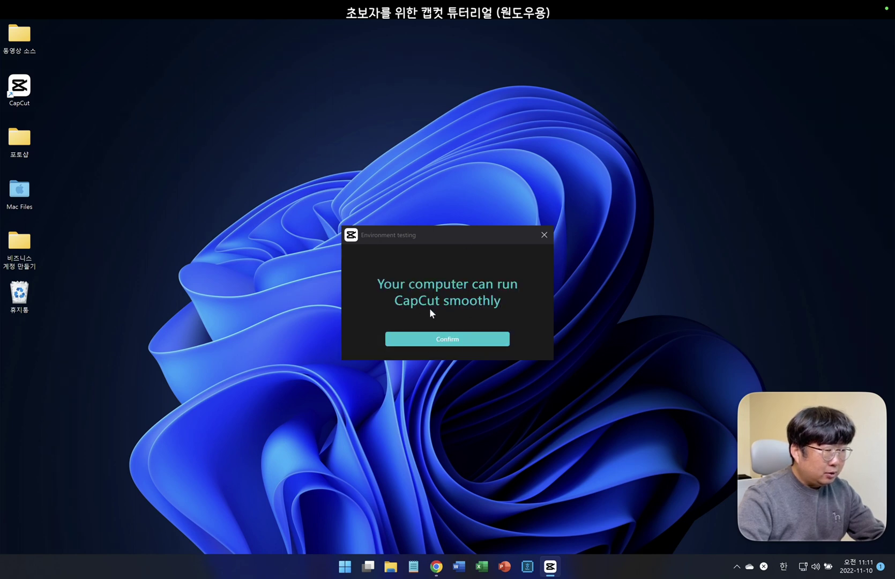
left_click(450, 341)
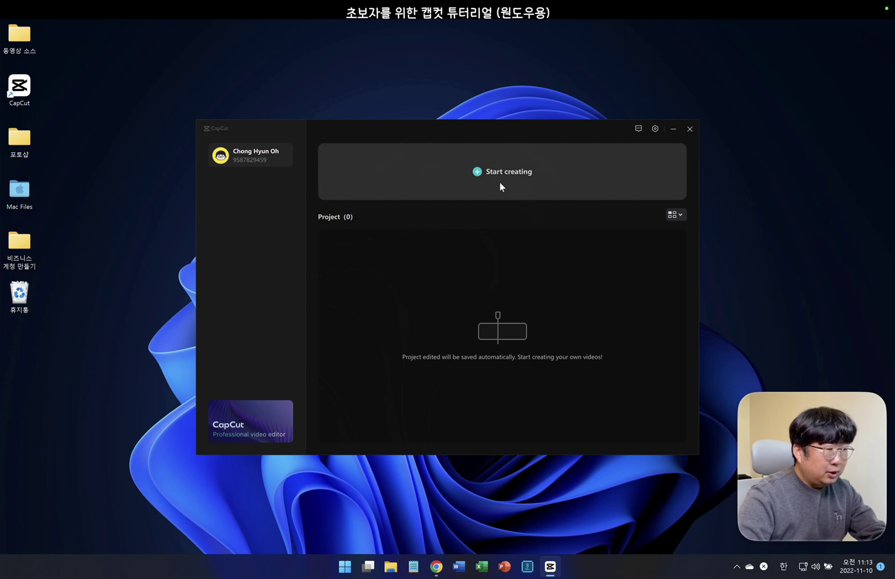
- Start a new video project and dismiss the free layer tip
left_click(481, 172)
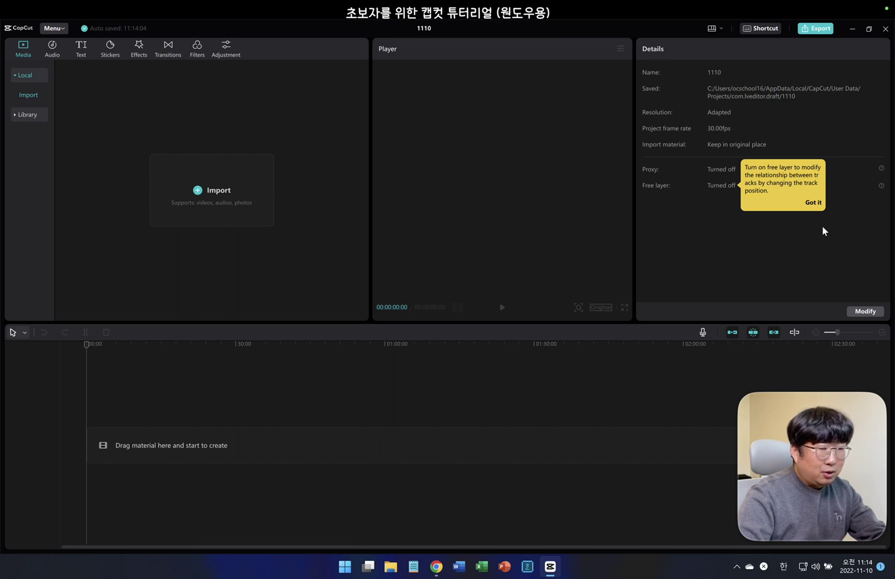
left_click(814, 204)
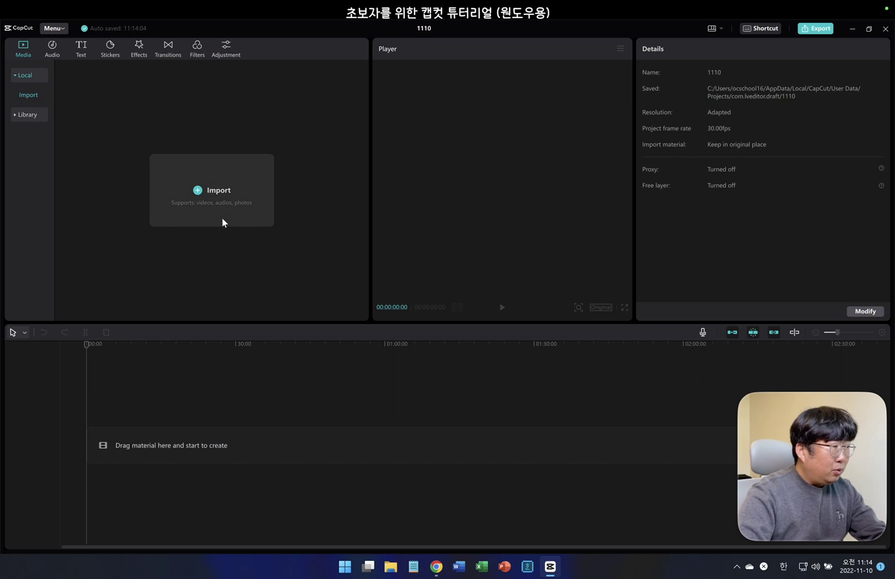
- Look through the audio, text, sticker, effect, transition, filter and adjustment libraries
left_click(54, 48)
left_click(85, 48)
left_click(110, 47)
left_click(138, 47)
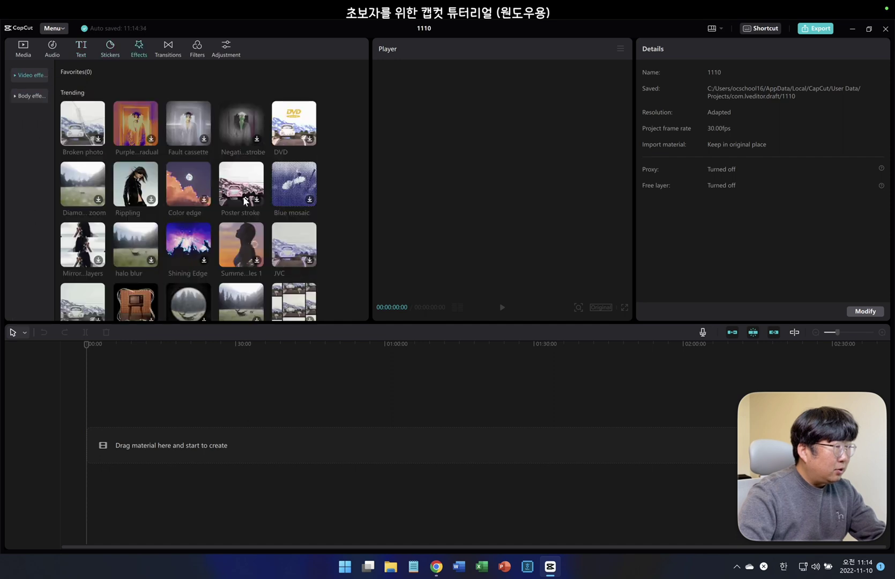
left_click(168, 48)
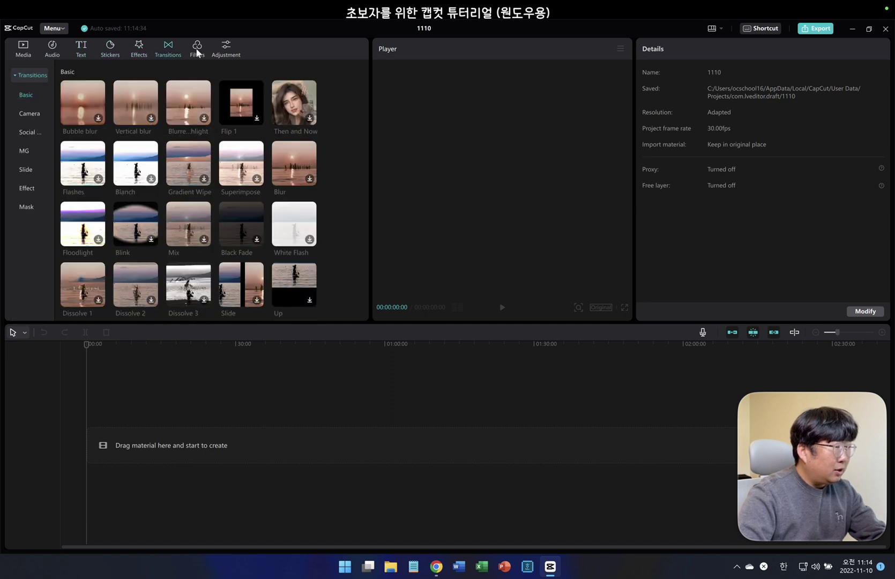
left_click(196, 48)
left_click(224, 48)
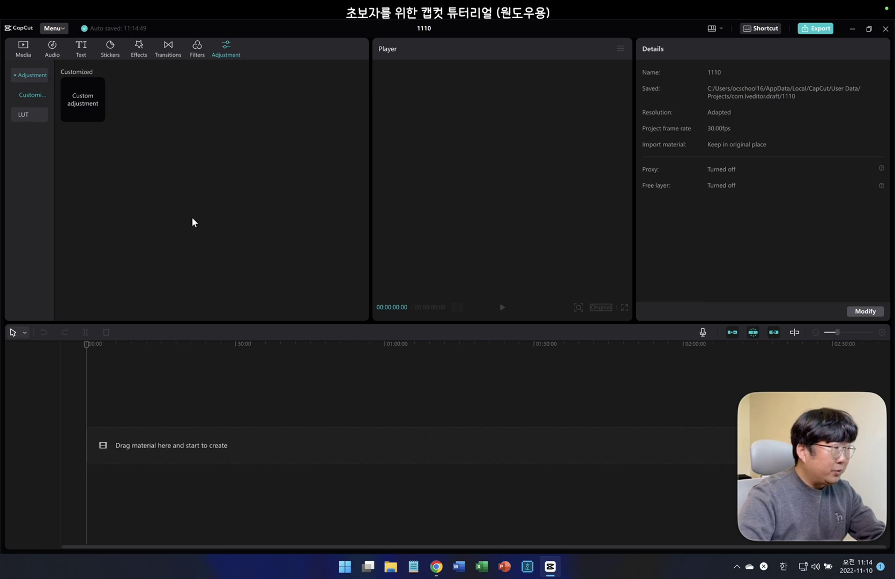
- Import the video files 1, 2 and 3 from the 동영상 소스 folder into the project's media
left_click(21, 58)
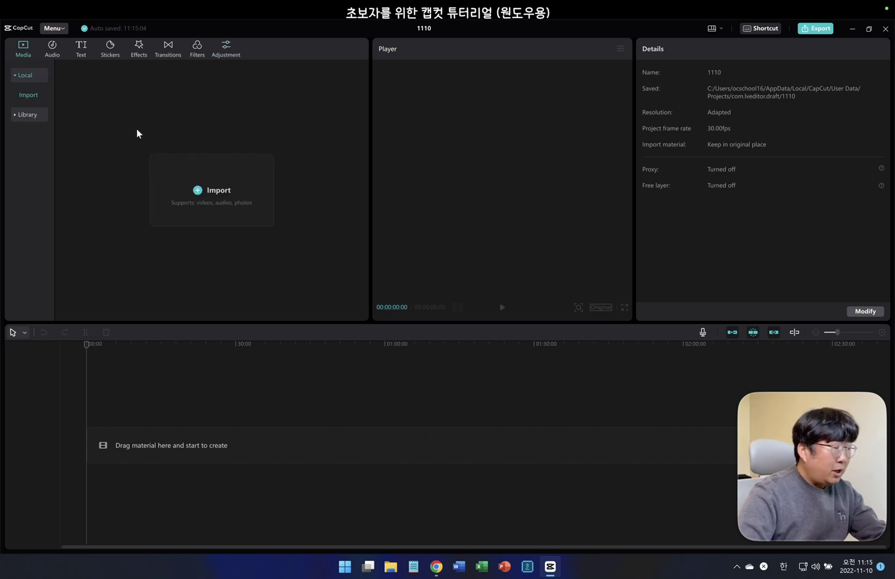
left_click(209, 193)
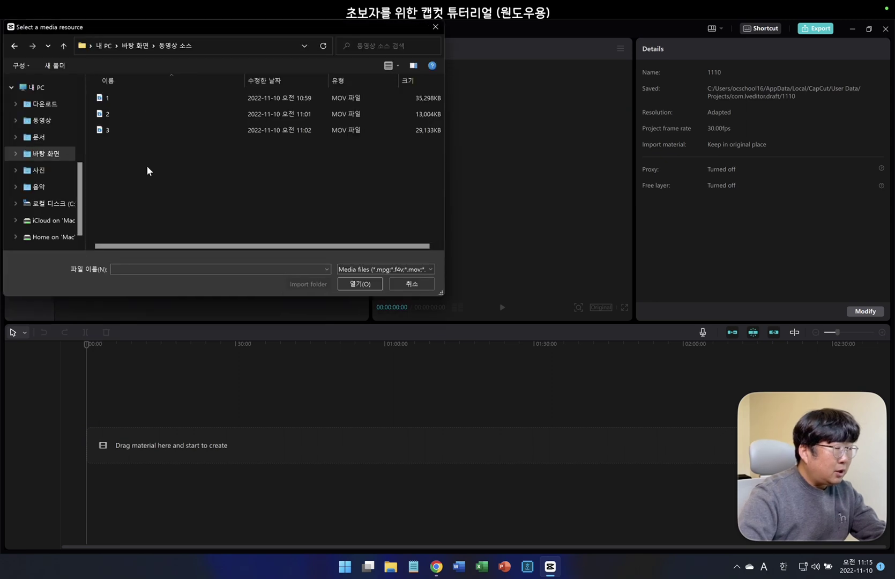
left_click_drag(147, 168, 106, 94)
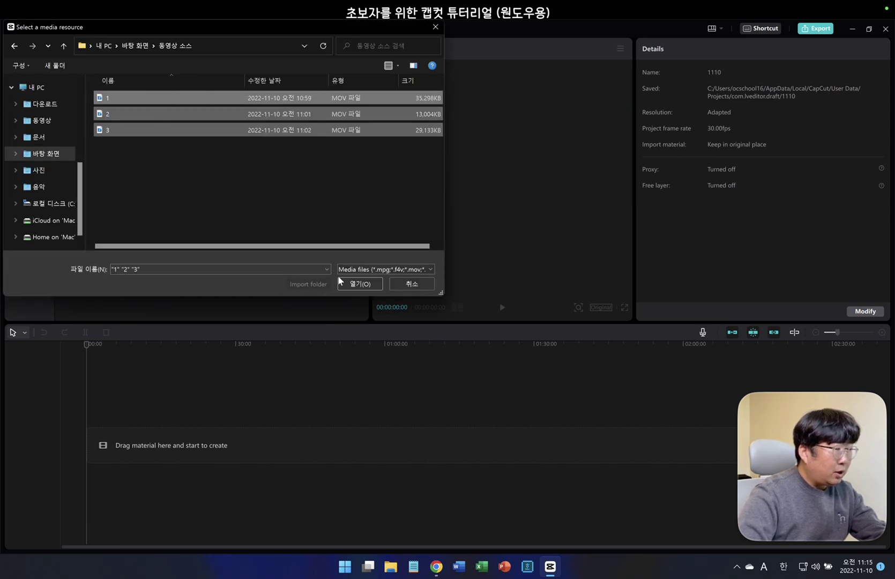
left_click(369, 283)
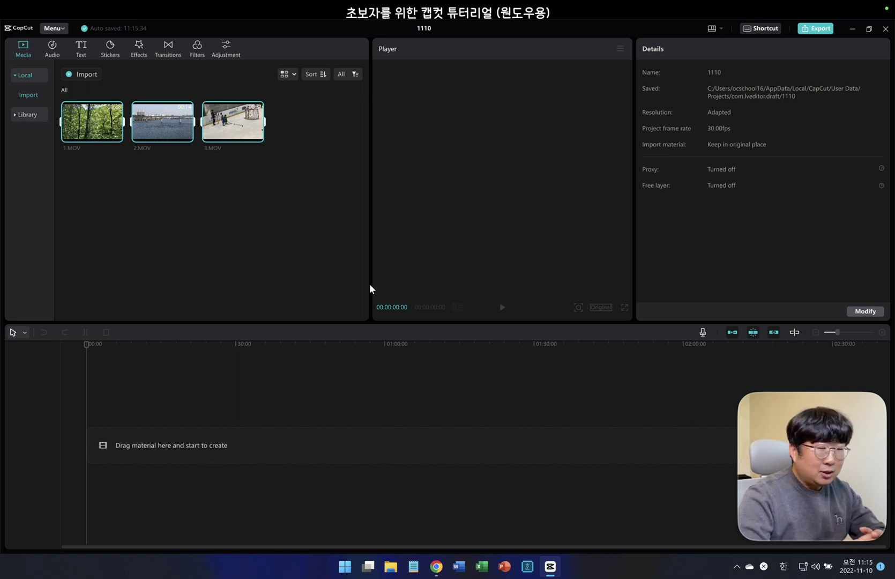
- Preview the imported clips 1.MOV, 2.MOV and 3.MOV in the player
left_click(201, 278)
left_click(92, 121)
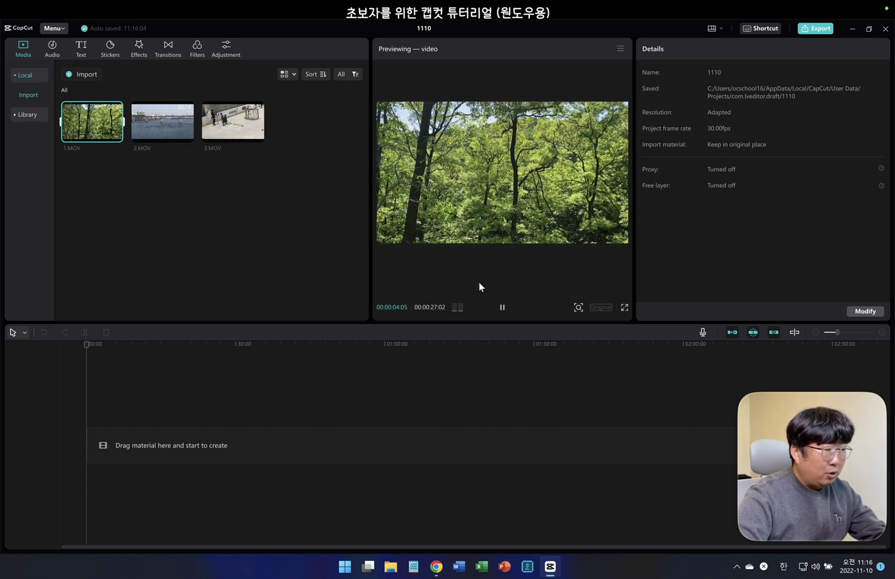
mouse_move(167, 130)
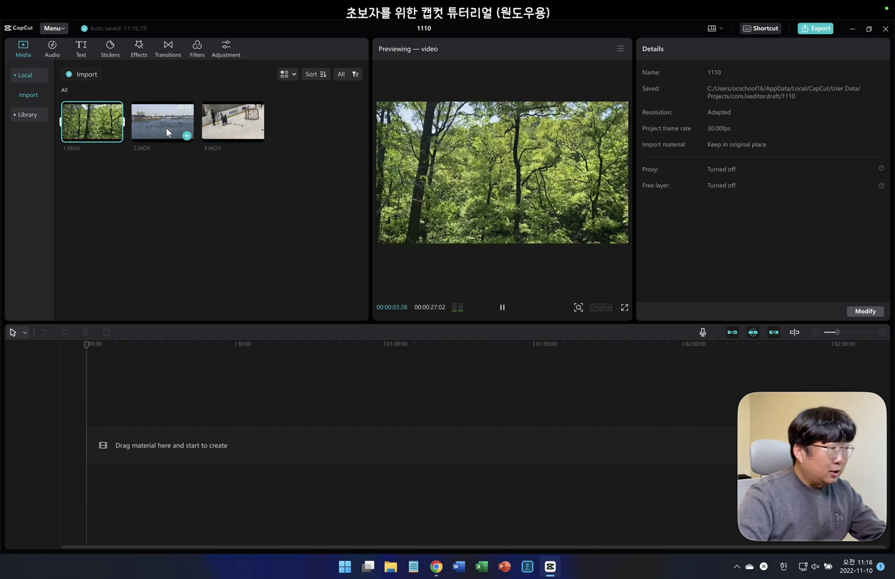
left_click(167, 129)
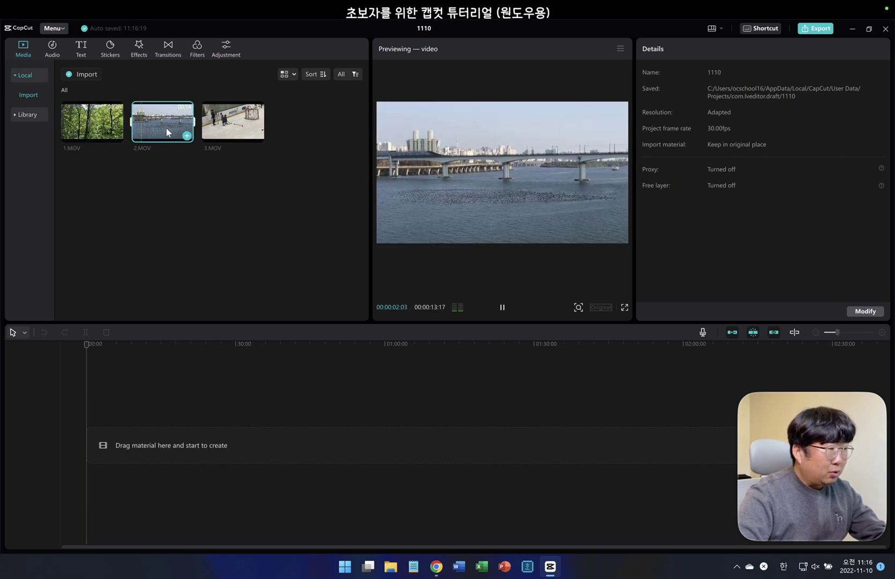
left_click(229, 122)
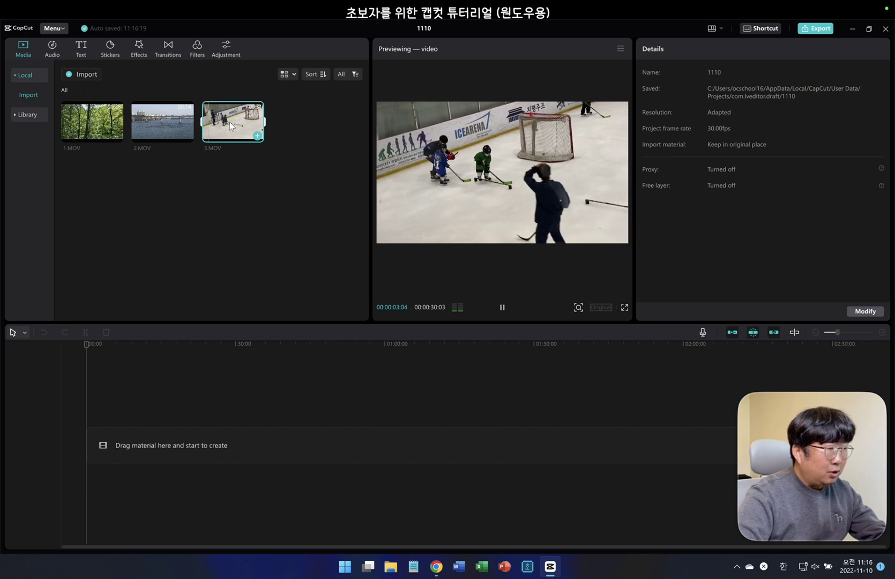
left_click(173, 121)
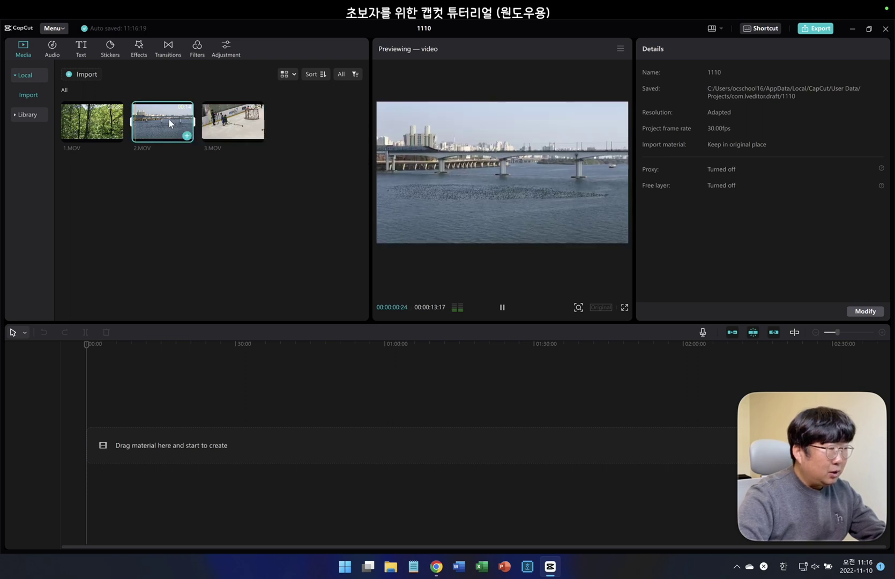
left_click(92, 118)
left_click(108, 235)
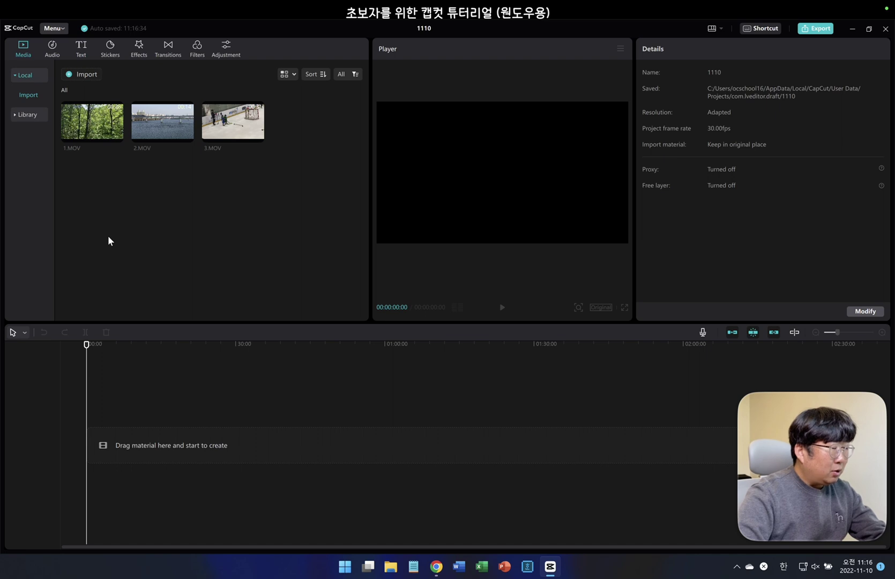
- Add 1.MOV at the start of the timeline's main track and append 2.MOV directly behind it
left_click_drag(100, 139, 105, 424)
left_click_drag(226, 409, 225, 411)
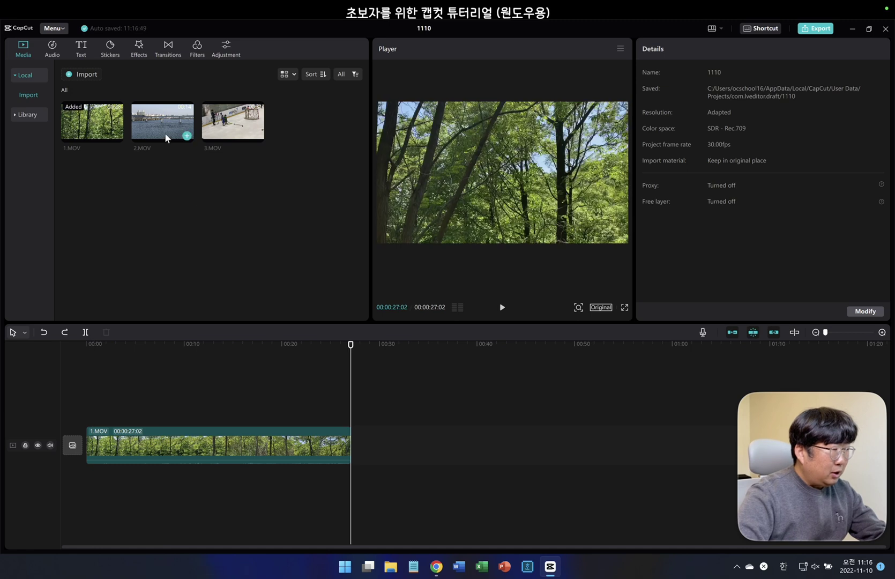
left_click(185, 139)
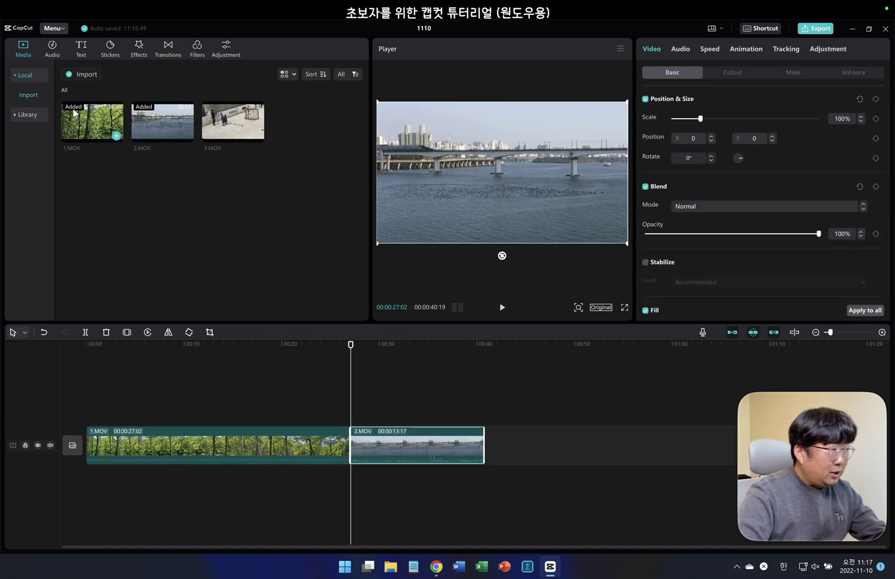
left_click(522, 407)
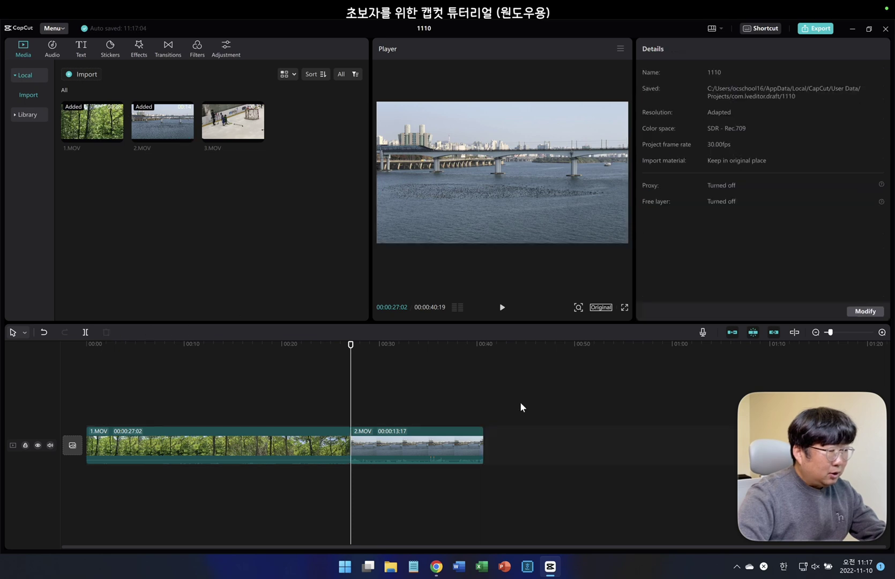
- Place 3.MOV on a separate track above 1.MOV, starting near the beginning of the timeline, and check the overlap
left_click_drag(223, 124, 110, 409)
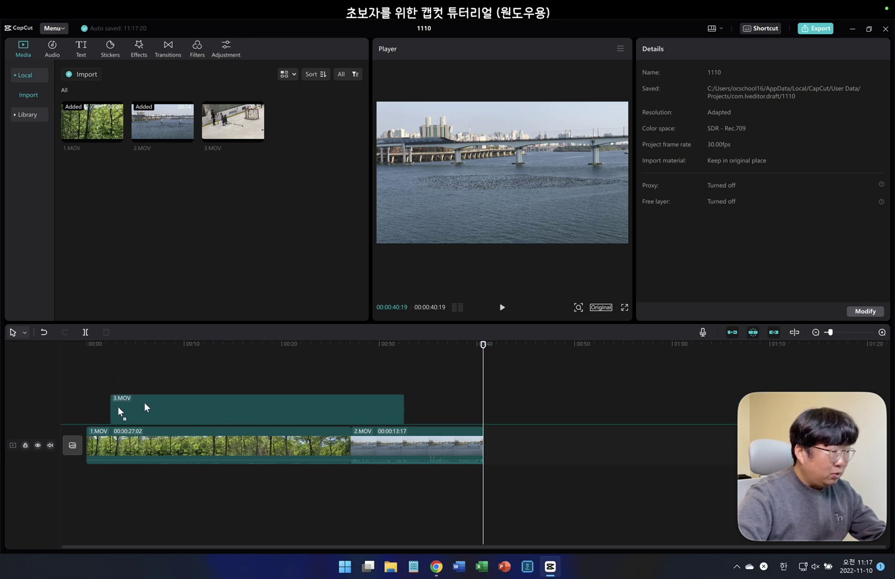
left_click(220, 376)
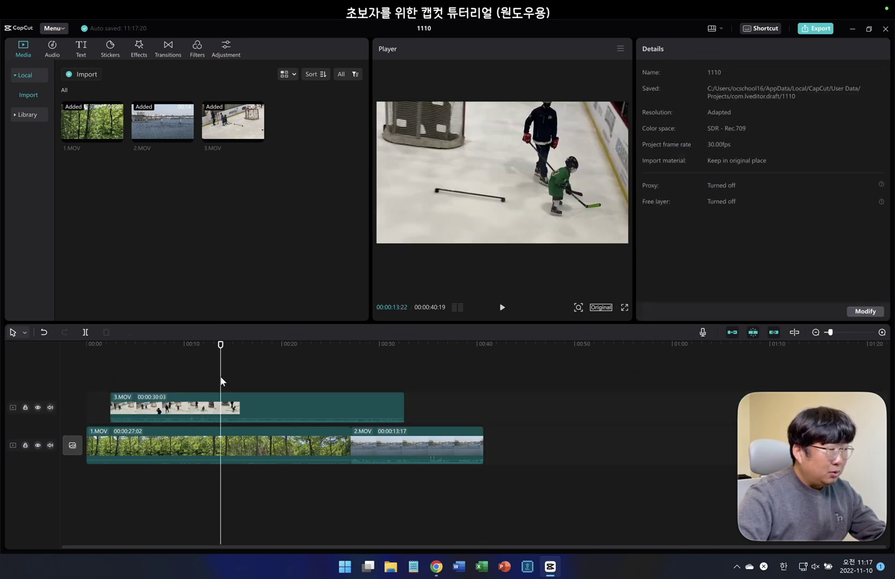
left_click(151, 382)
left_click(171, 406)
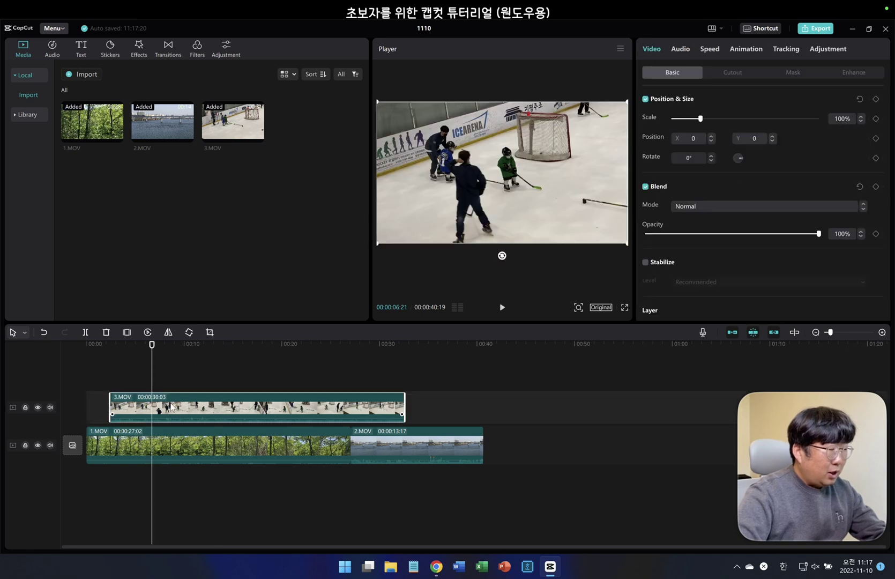
- Move 3.MOV down to the main track, directly after 2.MOV
left_click_drag(185, 412, 557, 445)
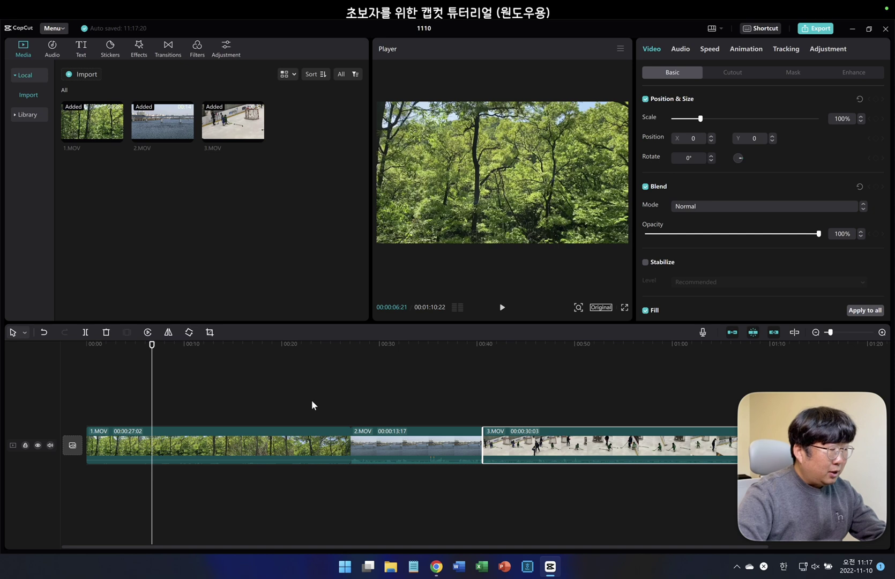
left_click(212, 389)
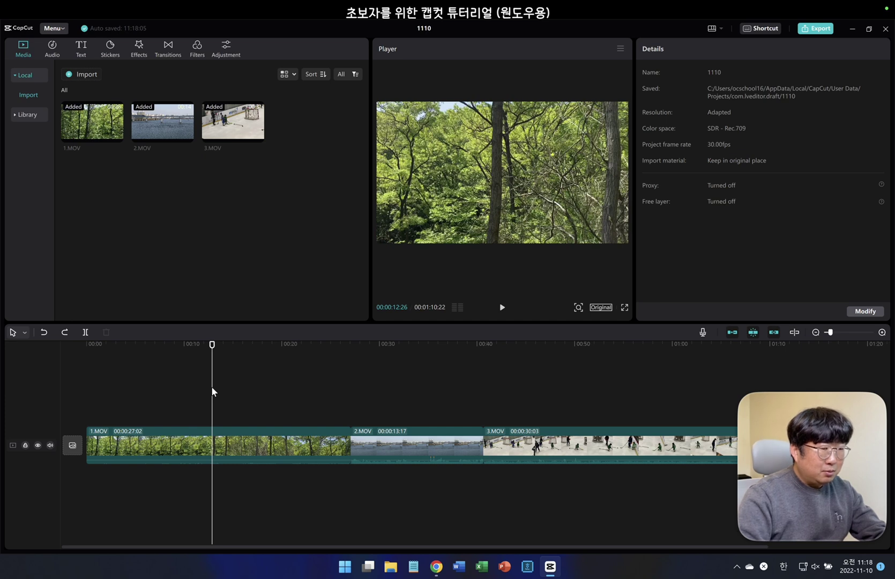
- Zoom the timeline in around the playhead to individual frames and back out until all three clips fit
key("ctrl+plus")
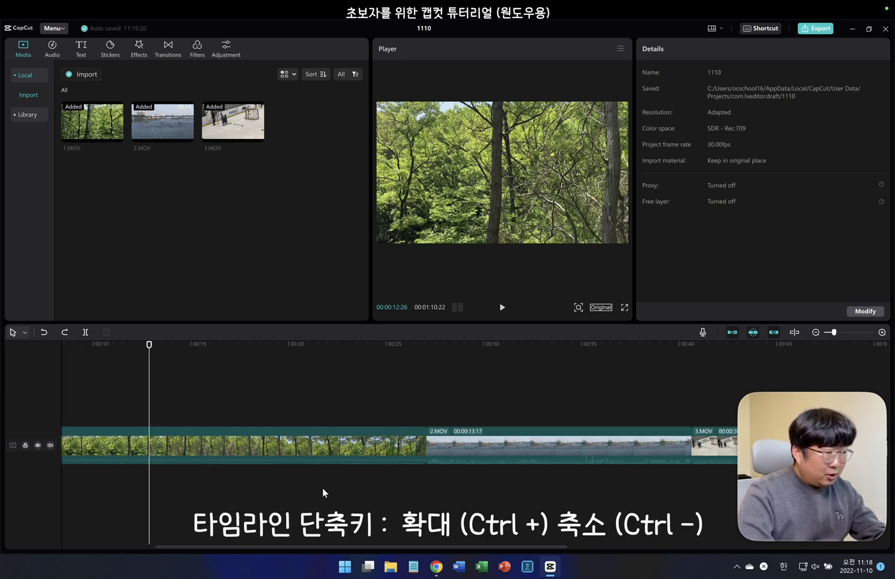
key("ctrl+plus")
key("ctrl+plus")
key("ctrl+plus")
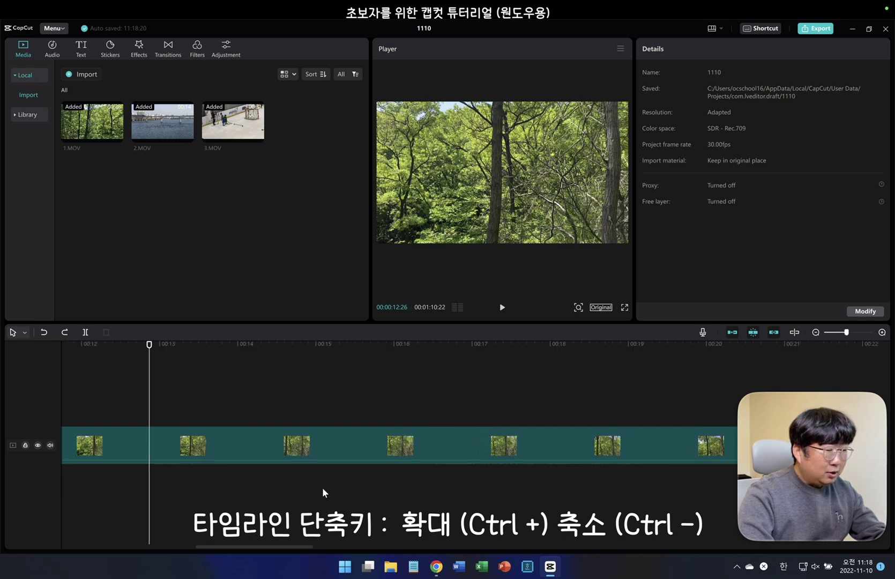
key("ctrl+plus")
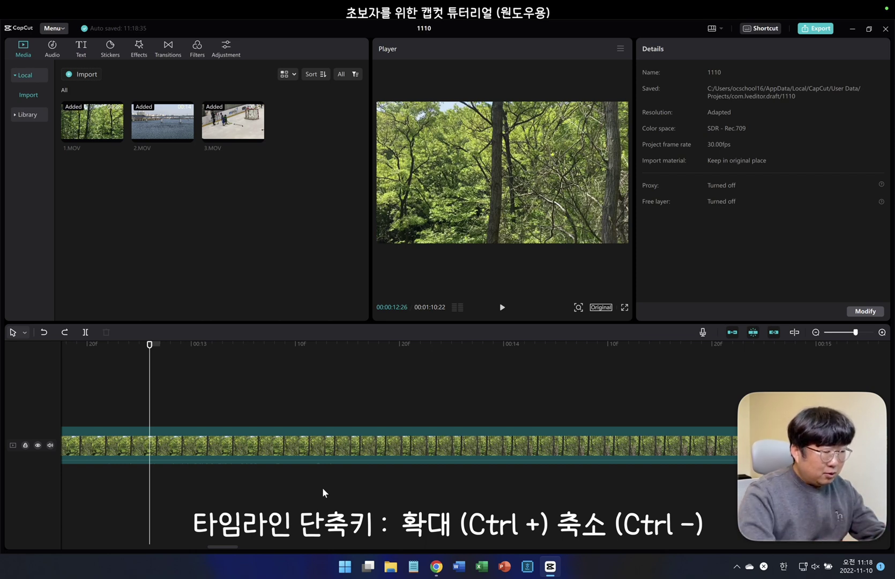
key("ctrl+minus")
key("ctrl+minus")
key("ctrl+minus")
key("ctrl+minus")
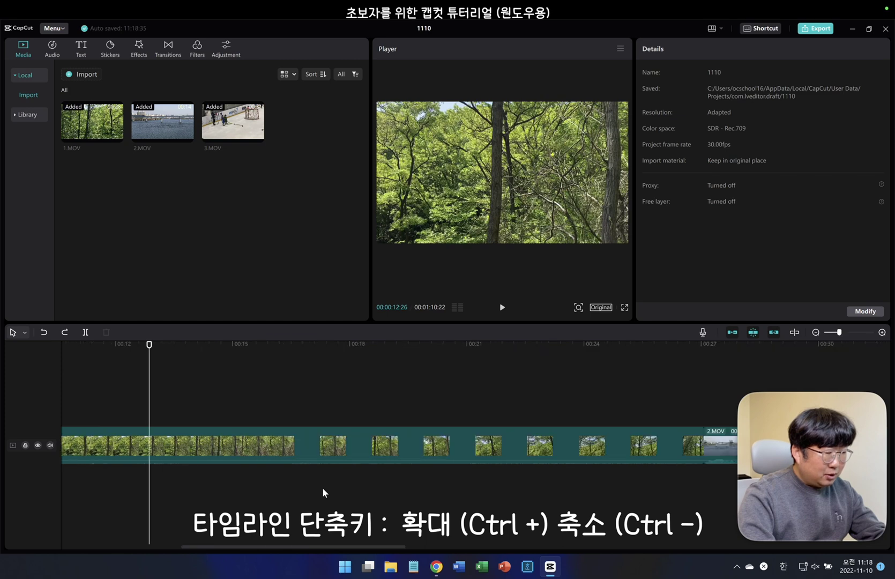
key("ctrl+minus")
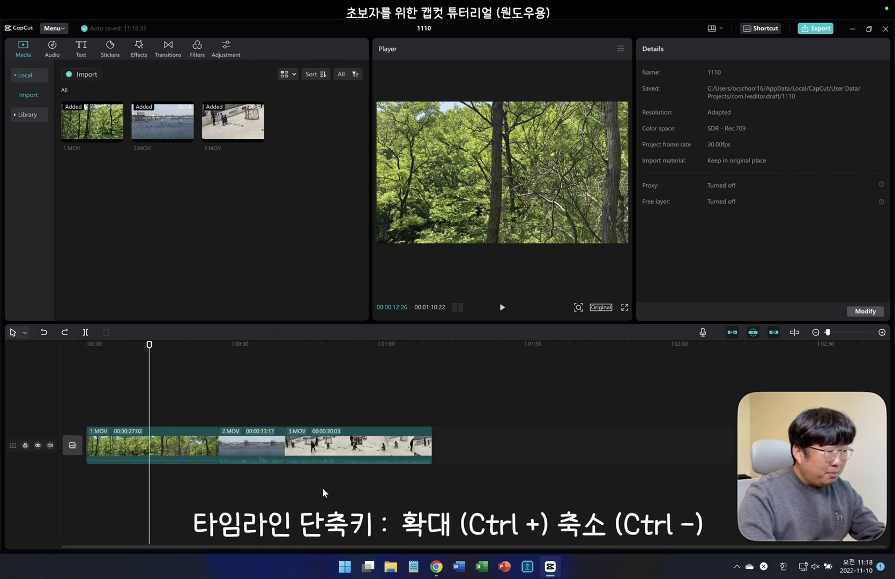
key("ctrl+minus")
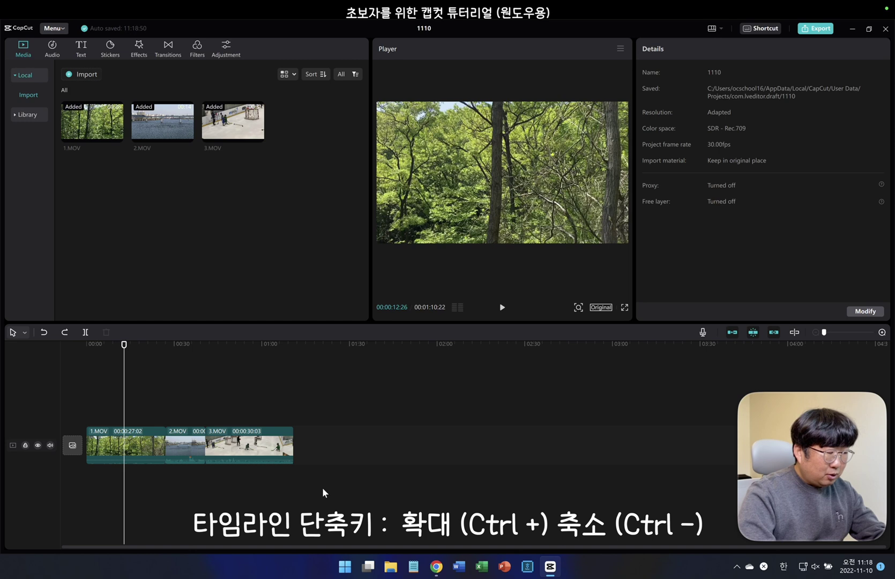
- Adjust the timeline zoom around the playhead and preview frames at several points across 1.MOV, 2.MOV and 3.MOV
key("ctrl+plus")
key("ctrl+plus")
key("ctrl+plus")
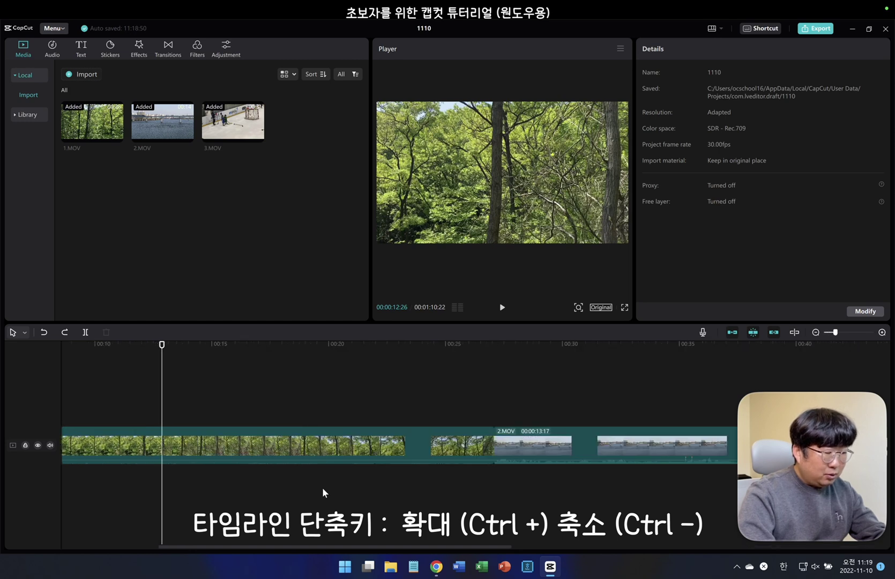
key("ctrl+minus")
key("ctrl+minus")
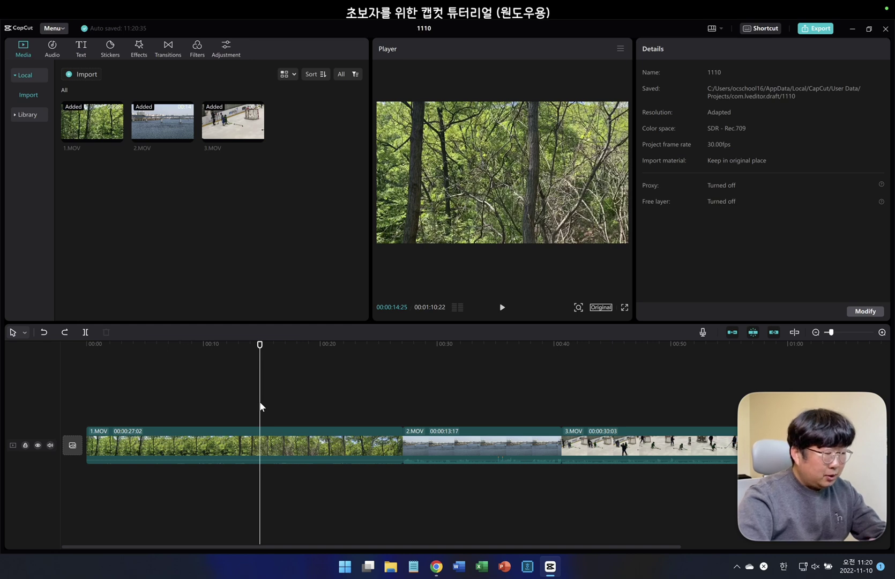
left_click(329, 406)
left_click(457, 412)
left_click(629, 425)
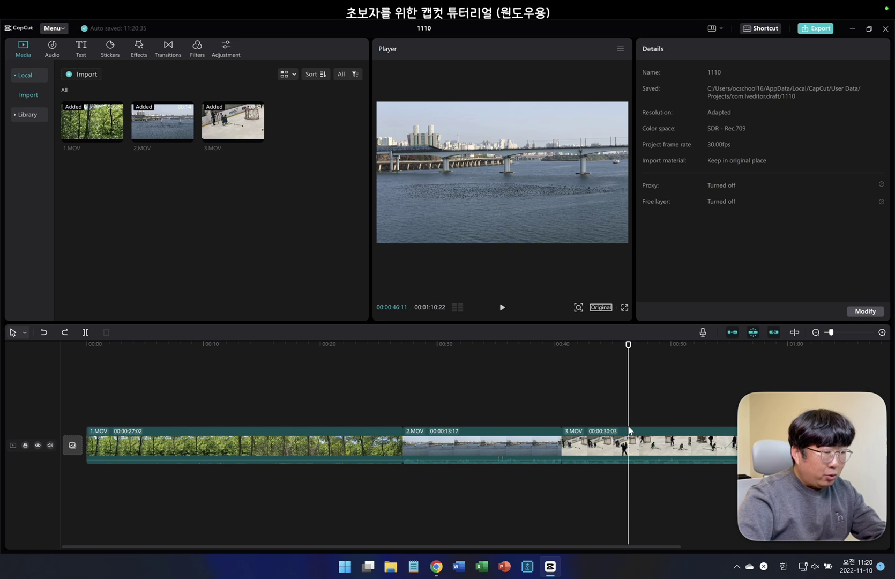
left_click(509, 420)
left_click(296, 414)
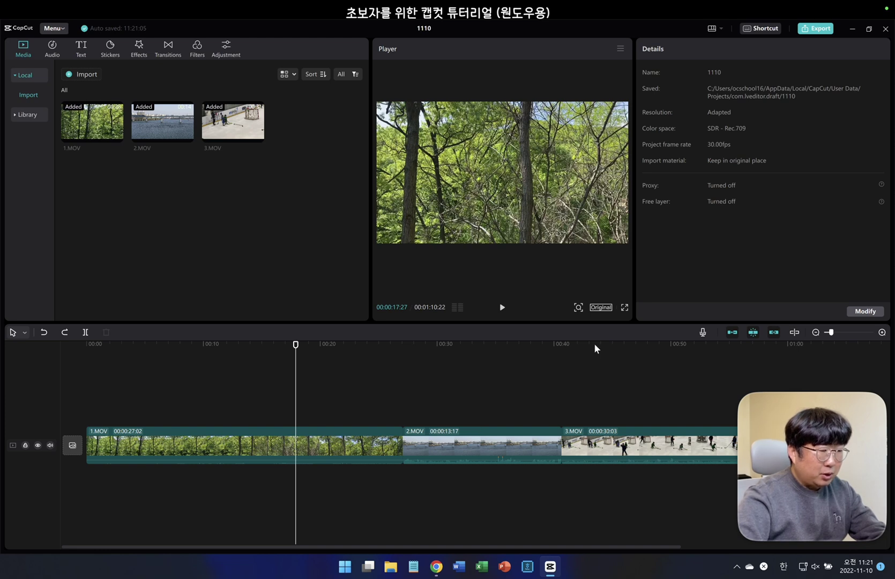
- Try the 1:1 and 4:3 aspect ratios on the project, and set it back to Original
left_click(602, 308)
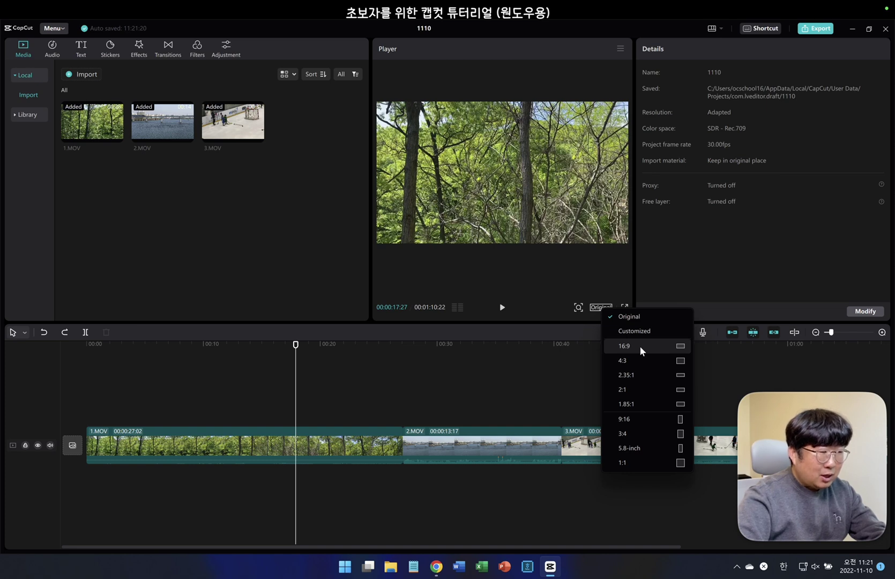
left_click(631, 459)
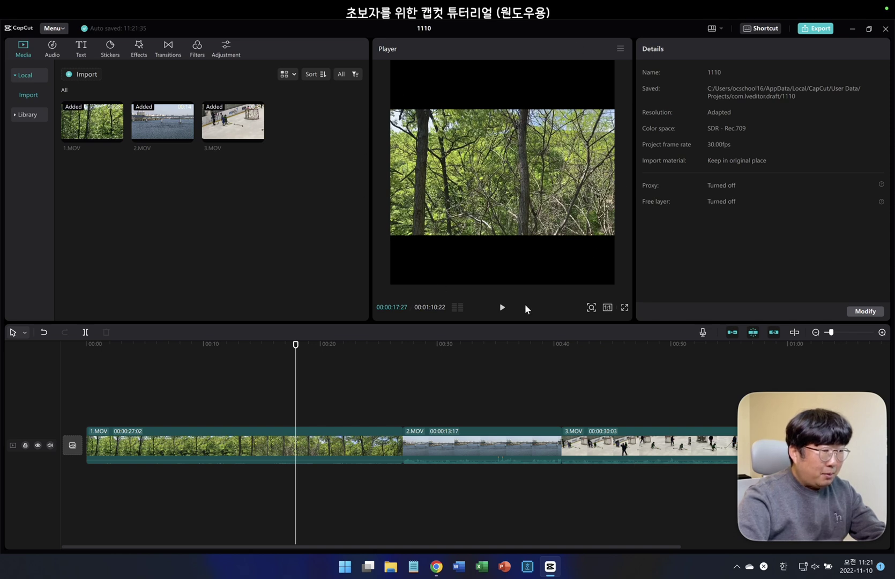
left_click(607, 308)
left_click(628, 363)
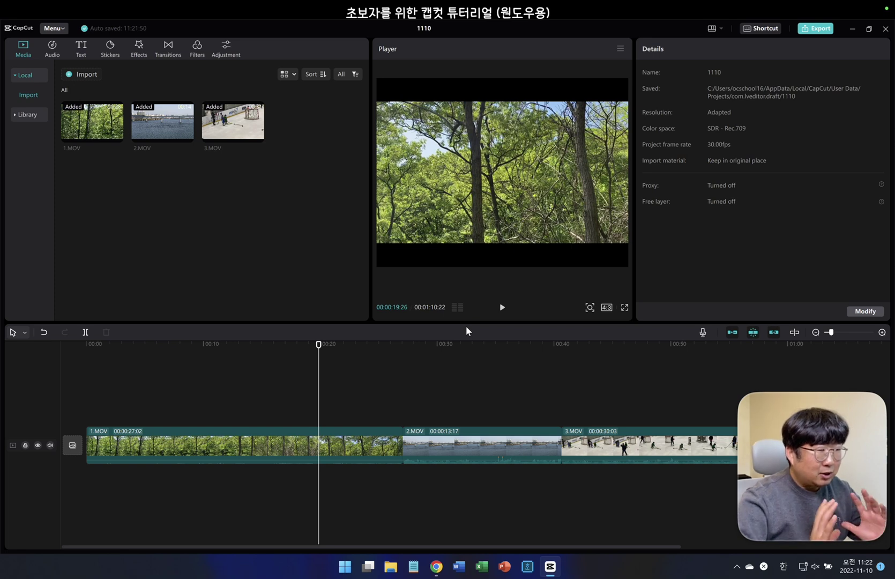
left_click(603, 306)
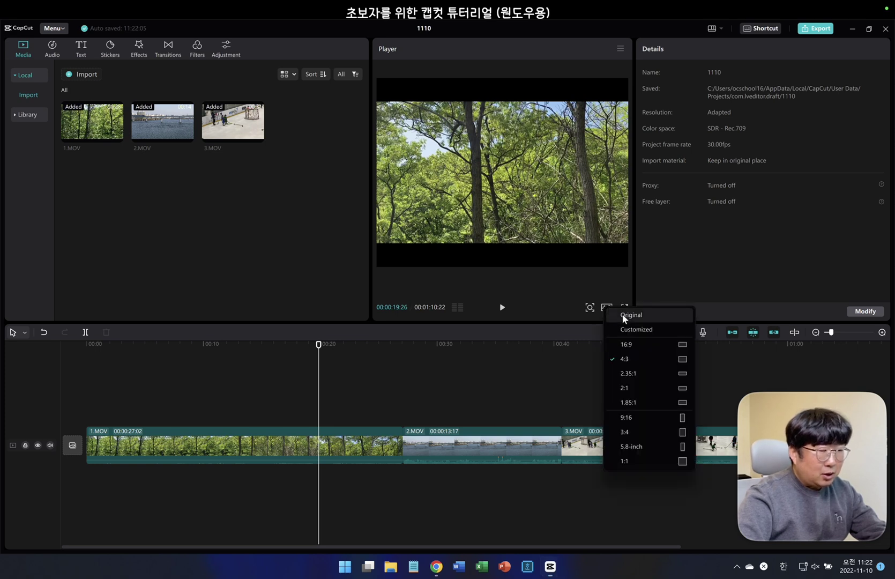
left_click(624, 317)
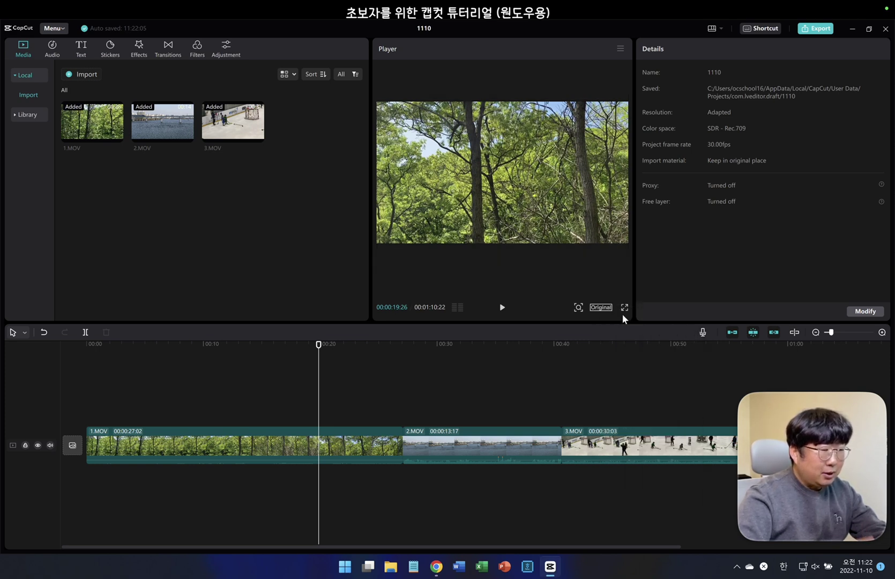
- Preview frames of the clips by placing the playhead in 2.MOV, in 3.MOV and back in 1.MOV
left_click(492, 388)
left_click(603, 407)
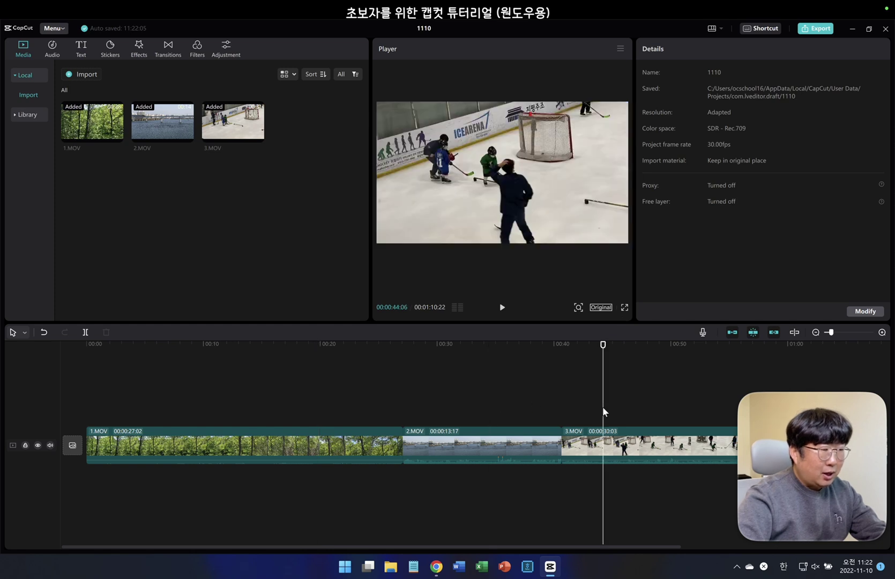
left_click(270, 397)
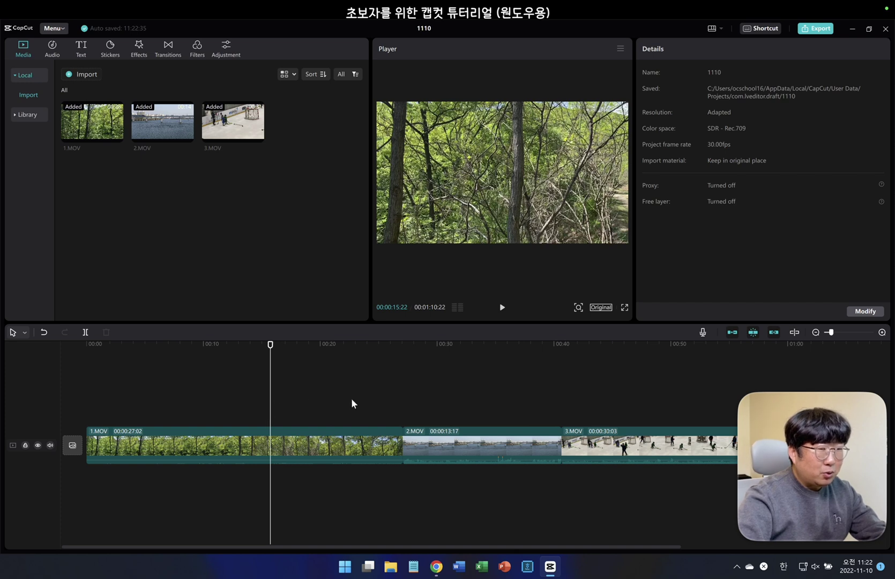
- Review the export settings and the available video resolutions, and leave without exporting
left_click(819, 27)
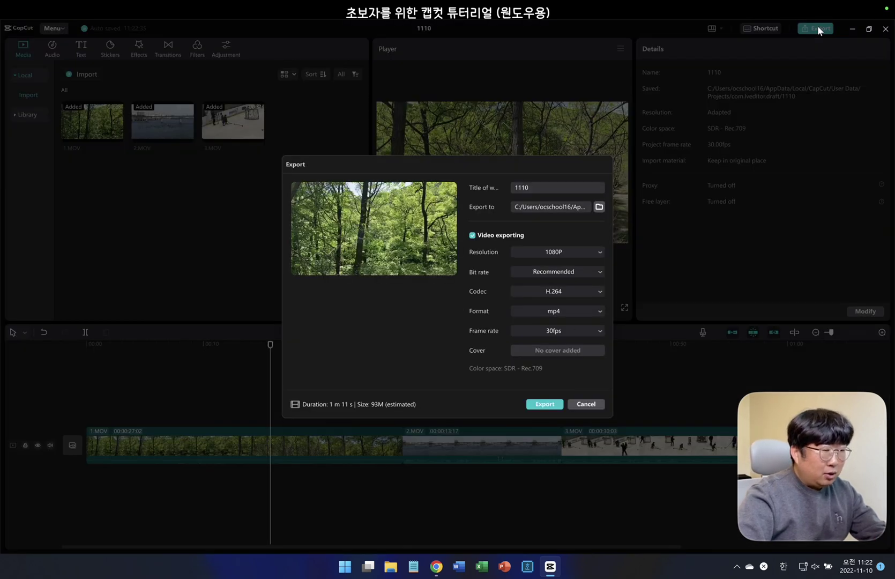
left_click(534, 252)
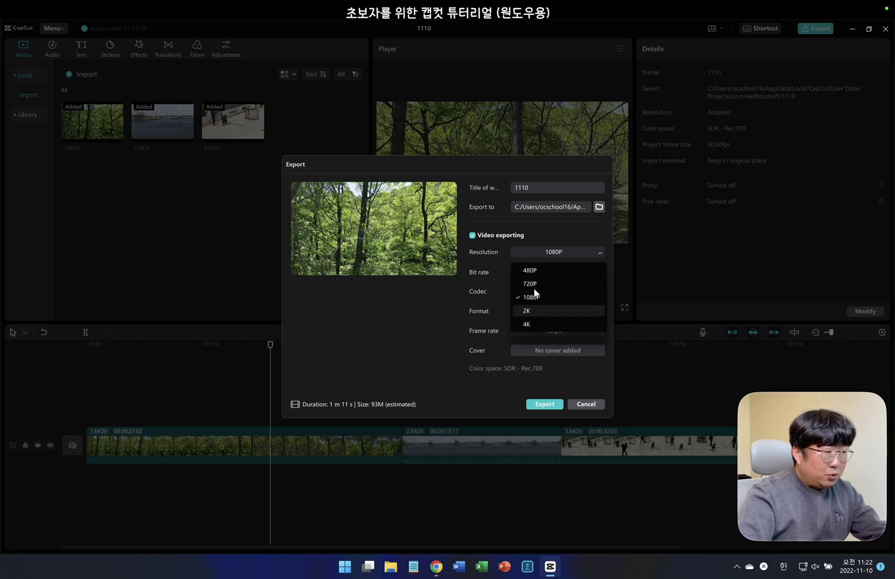
left_click(423, 378)
left_click(596, 405)
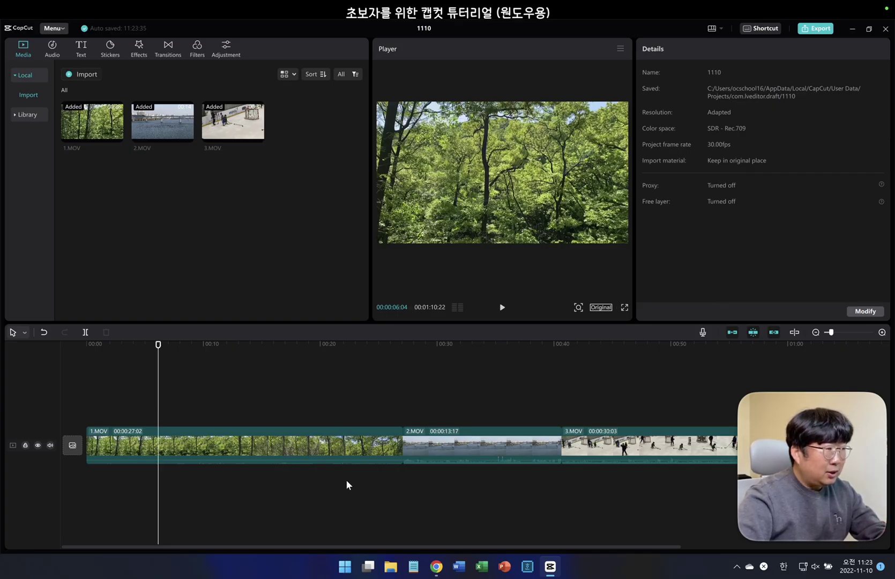
- Rename the project as 윈도우용 캡컷강의
double_click(422, 29)
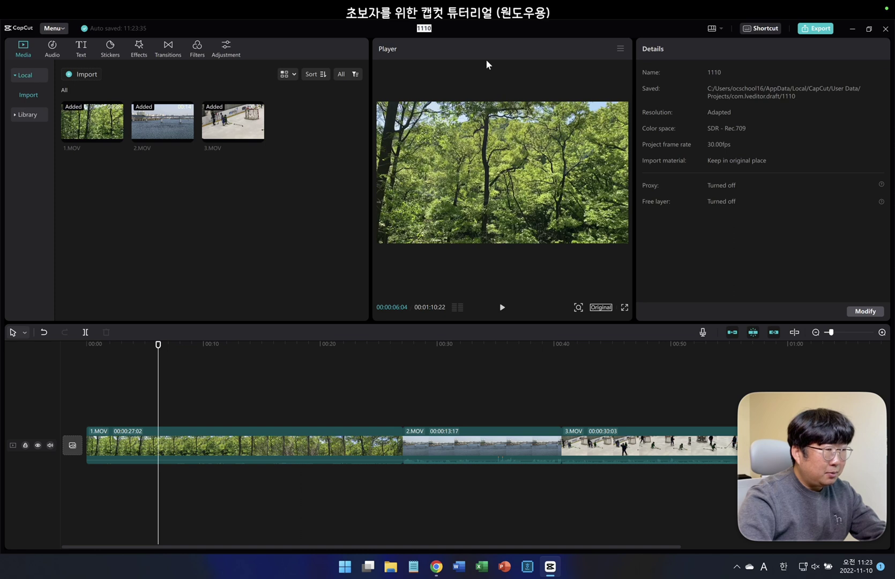
key("Hangul")
type("윈도우용 캡컷강의")
key("Return")
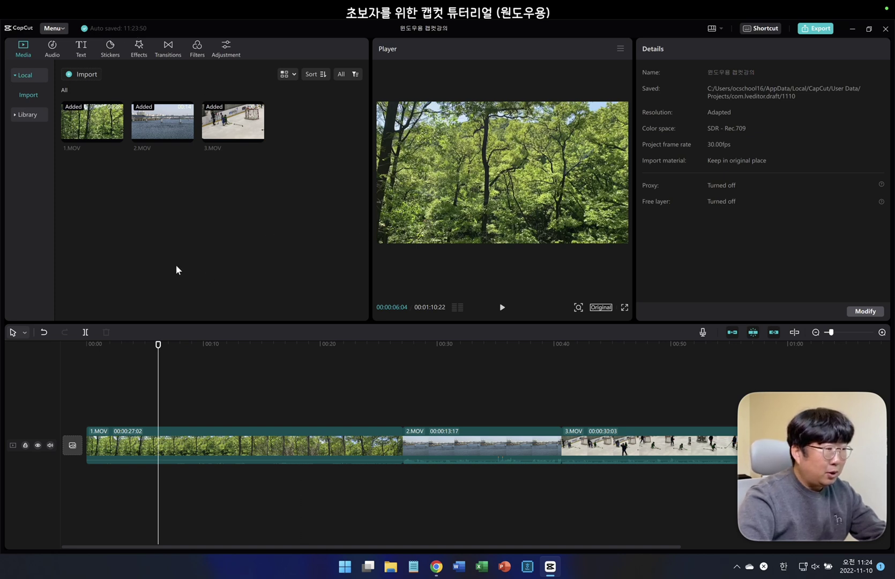
- Close the project, reopen it from the project list, and check the state of its media at several timeline points
left_click(886, 30)
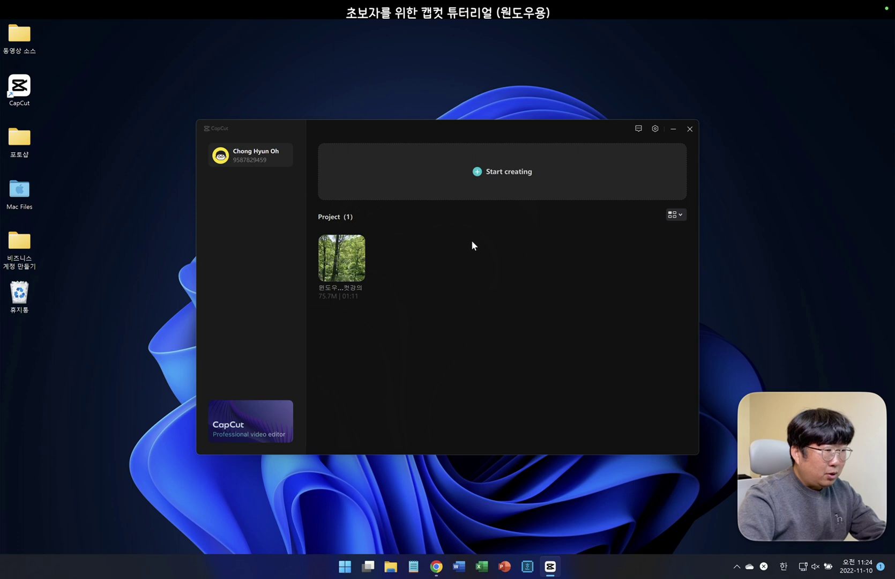
left_click(340, 255)
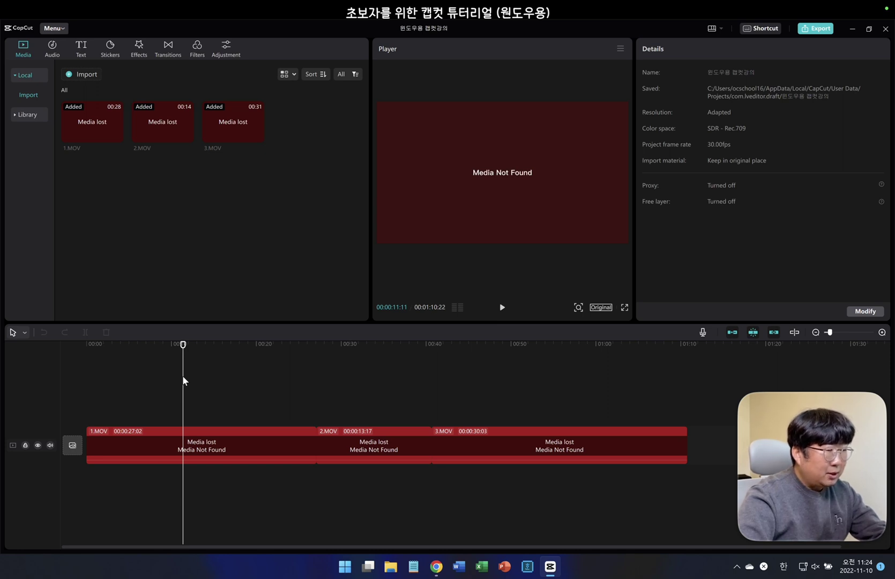
left_click(374, 403)
left_click(189, 398)
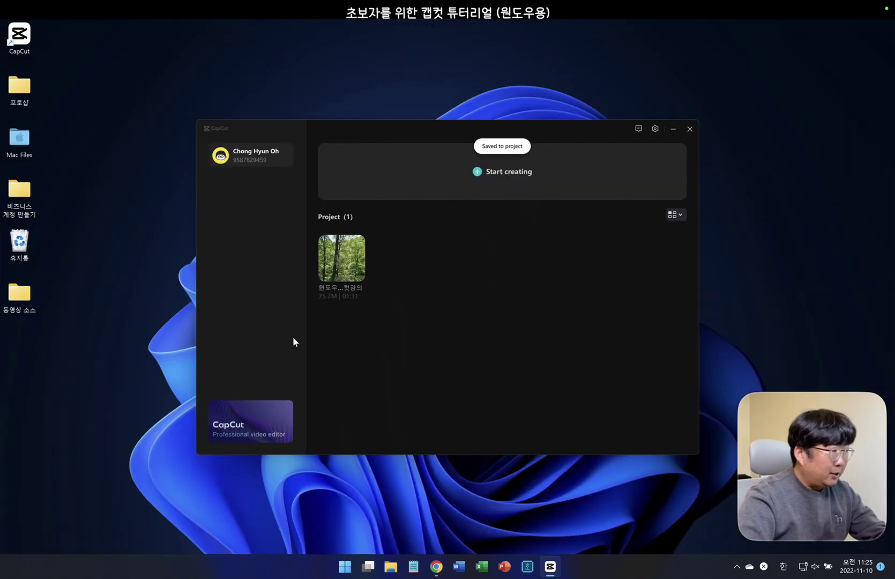
- Open the 윈도우용 캡컷강의 project again from the project list and check the footage in 1.MOV
left_click(342, 265)
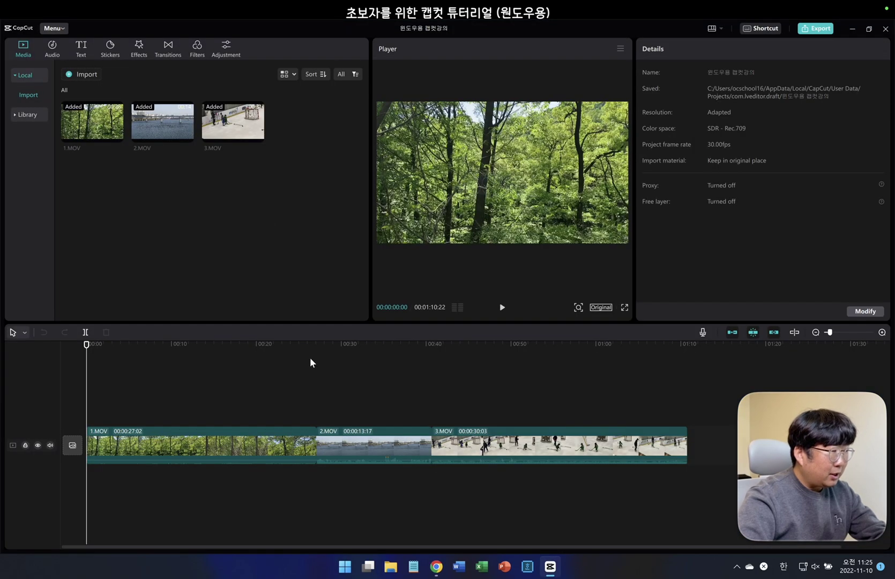
left_click(207, 351)
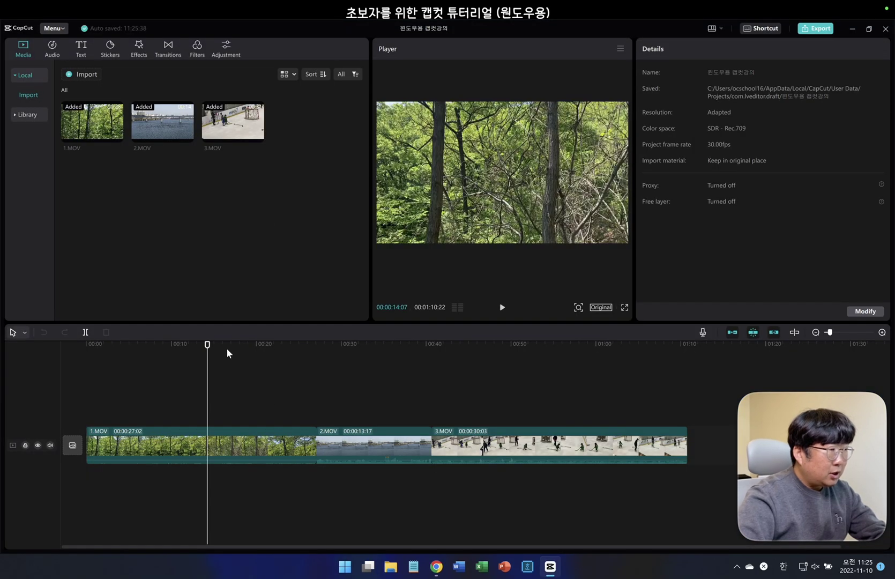
left_click(201, 442)
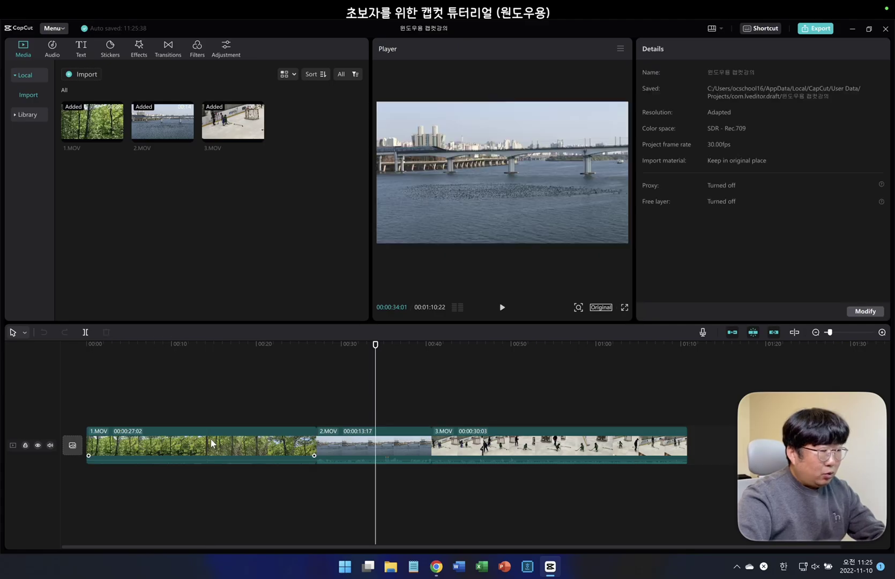
- Select 1.MOV, 2.MOV and 3.MOV in turn, twice over, on the timeline to compare their selection outlines and properties
left_click(211, 441)
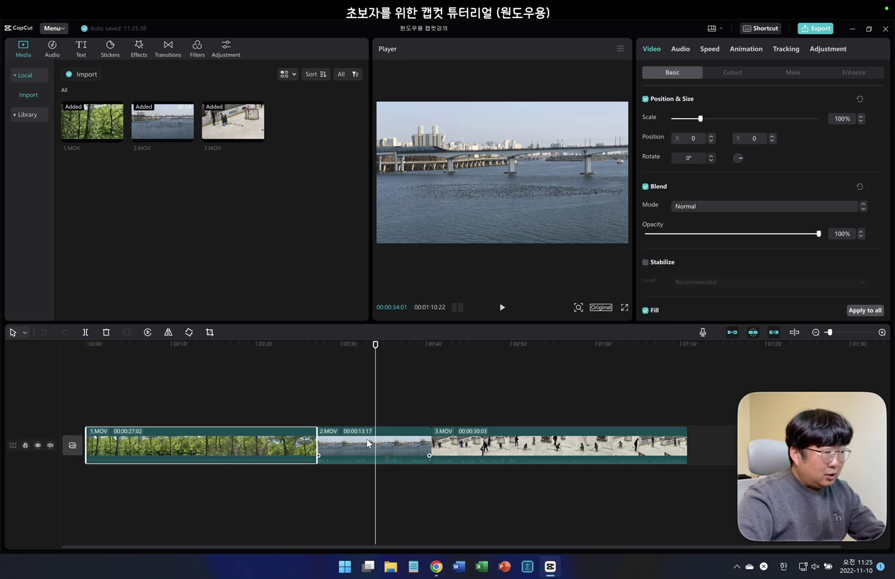
left_click(366, 438)
left_click(502, 440)
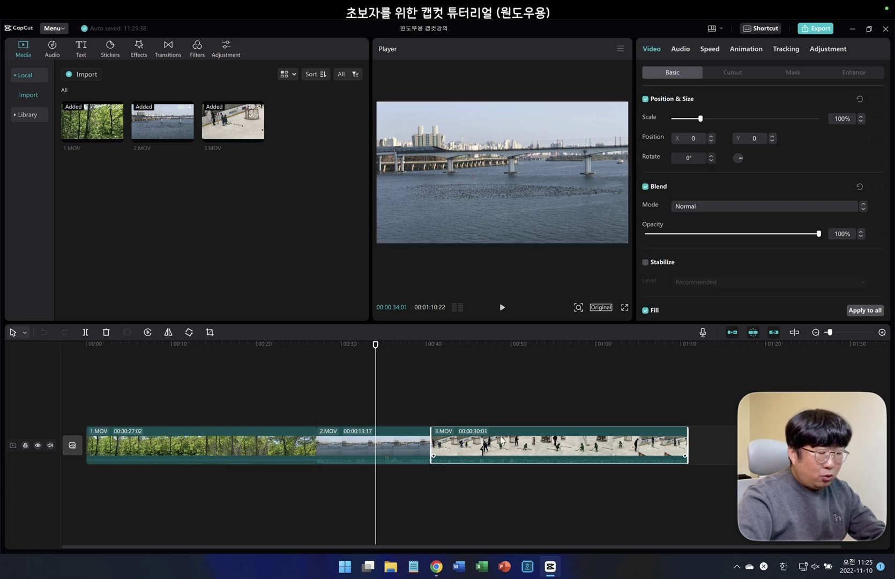
left_click(200, 445)
left_click(341, 443)
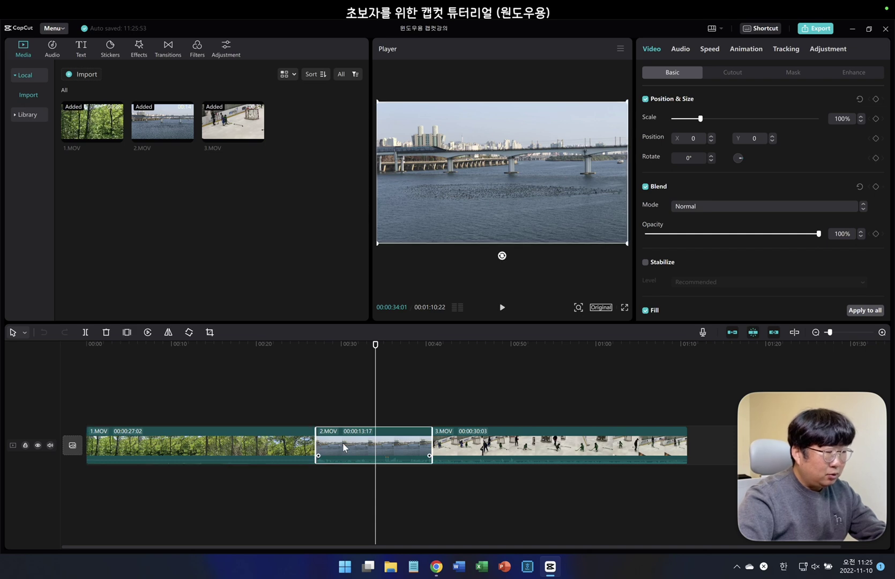
left_click(530, 438)
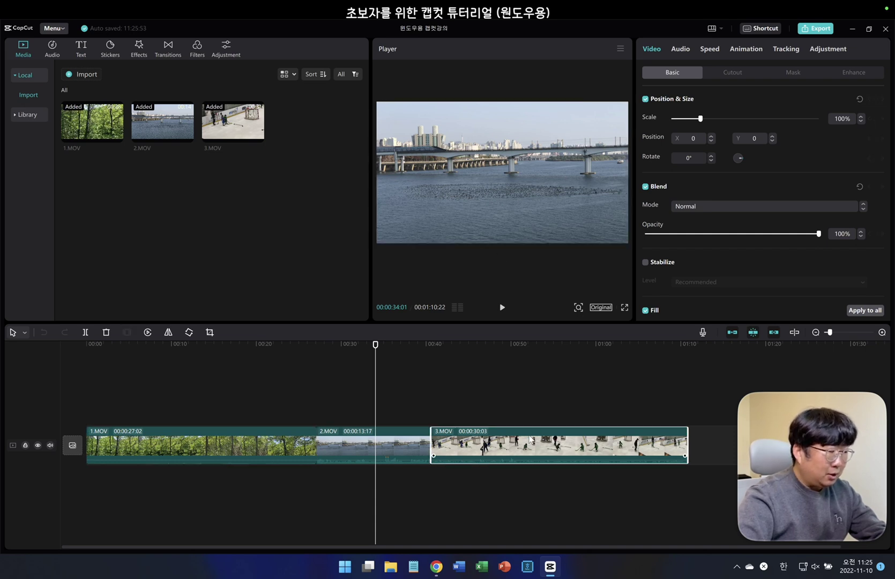
- Place the playhead in 1.MOV at about 14 seconds, and select 2.MOV, 1.MOV and 3.MOV in turn
left_click(212, 470)
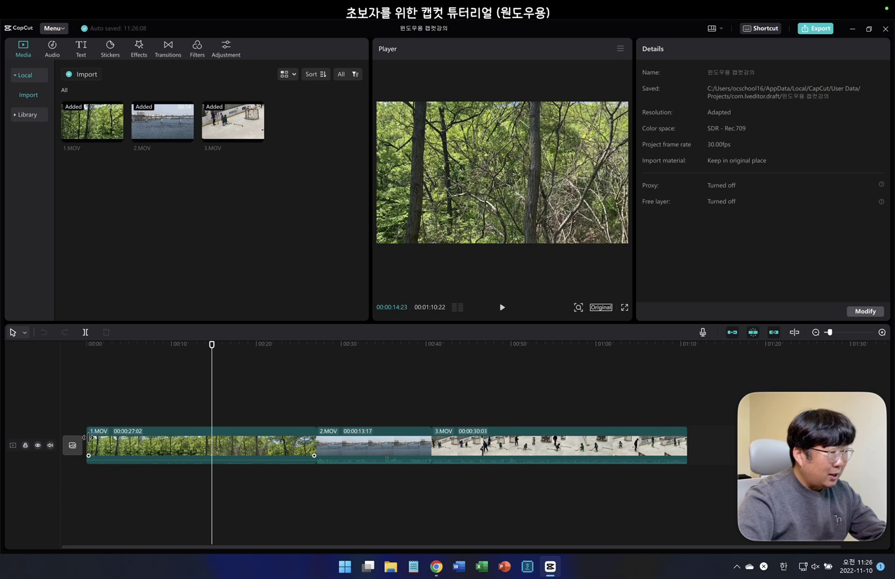
left_click(366, 445)
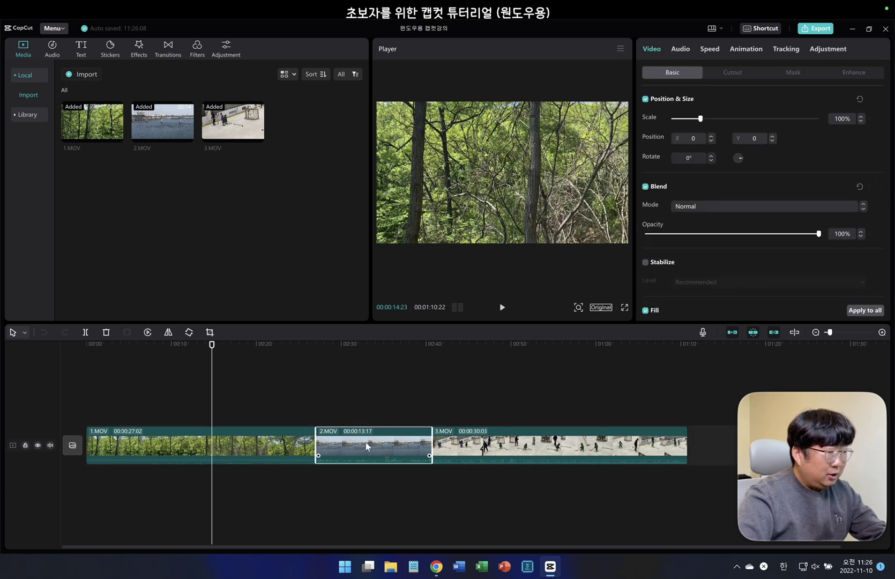
left_click(228, 439)
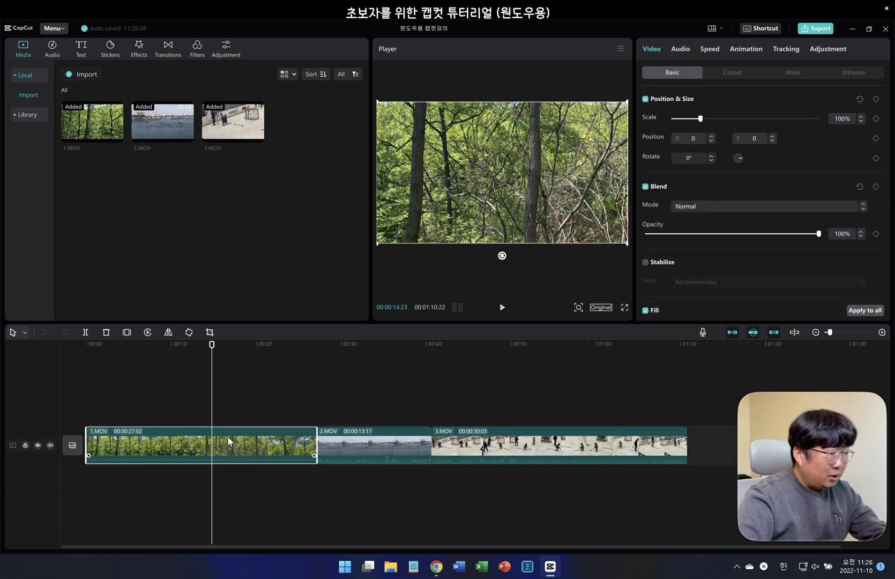
left_click(573, 439)
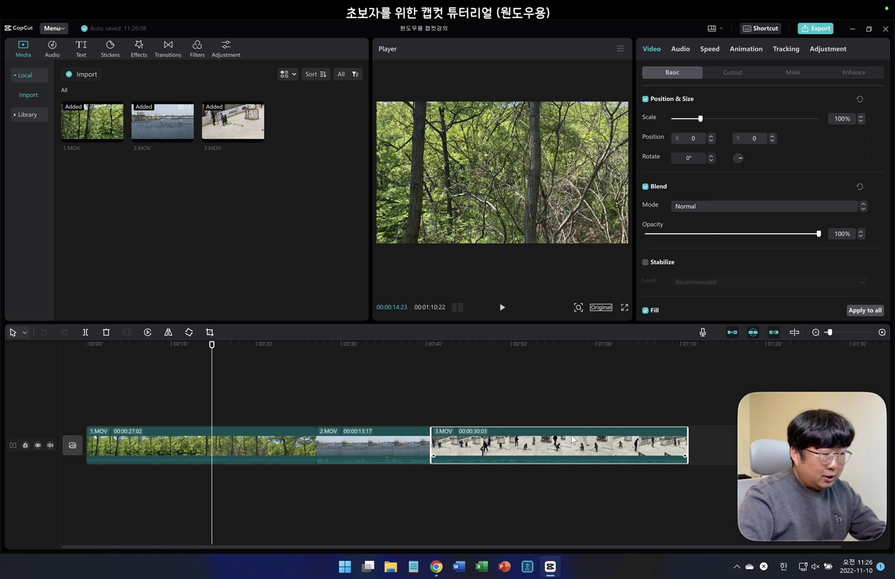
- Trim 1.MOV at its start and its end to a duration of about 00:00:18:05, and check frames in the shortened sequence
left_click(236, 402)
left_click(134, 437)
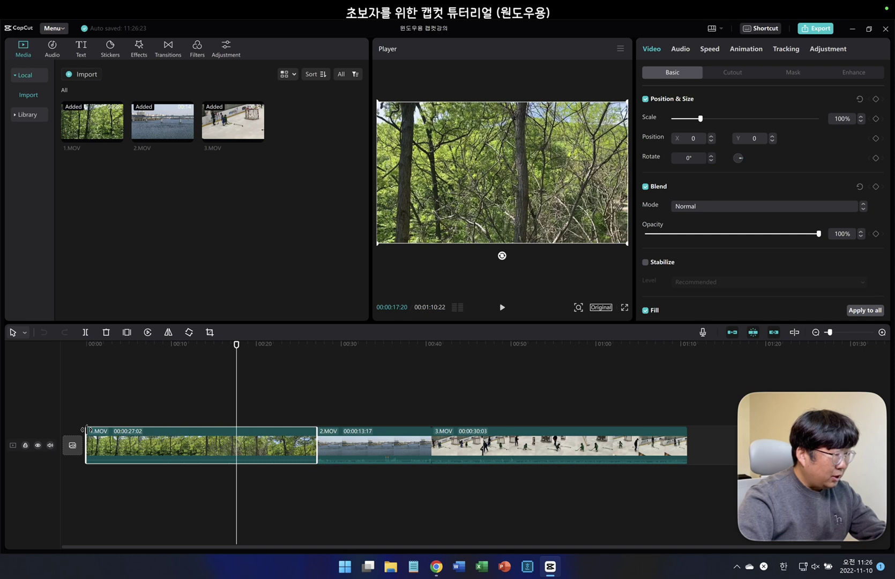
left_click_drag(87, 430, 121, 433)
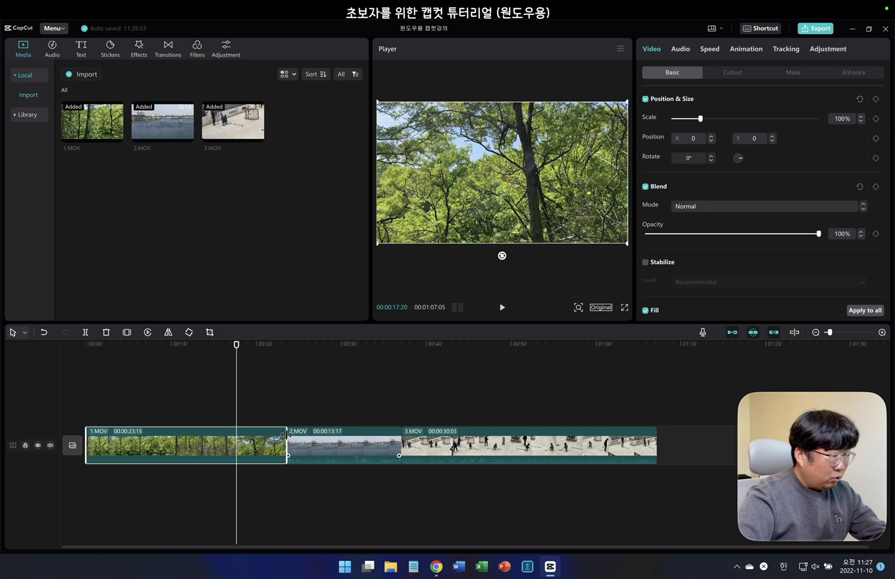
left_click_drag(288, 433, 241, 433)
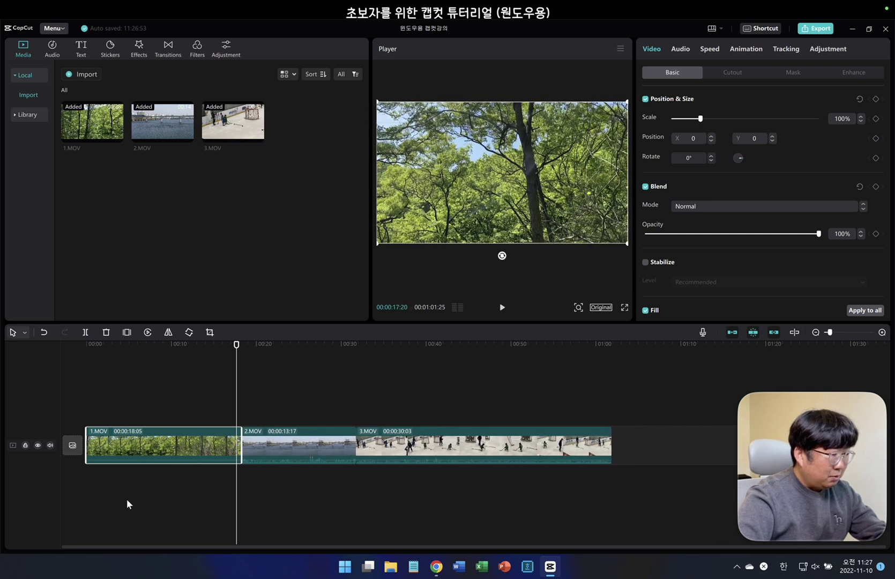
left_click(127, 499)
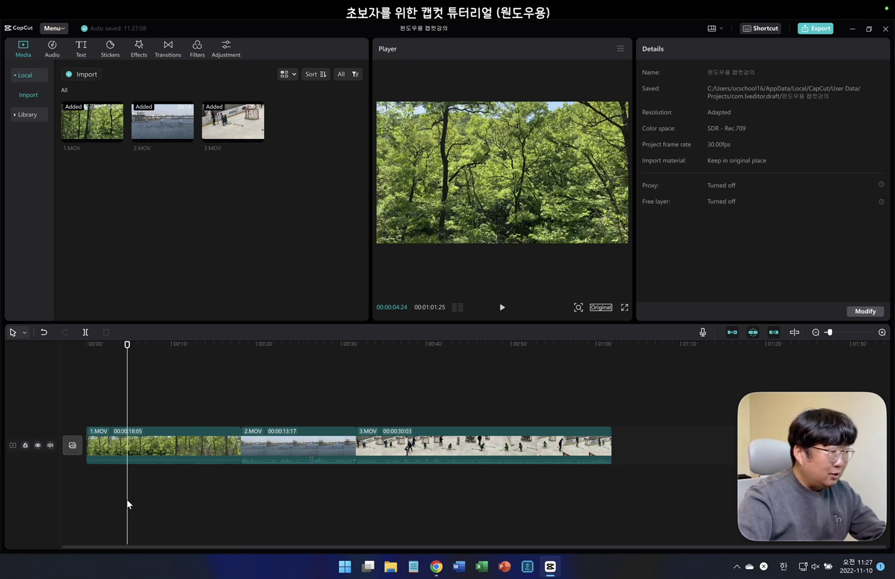
left_click(394, 439)
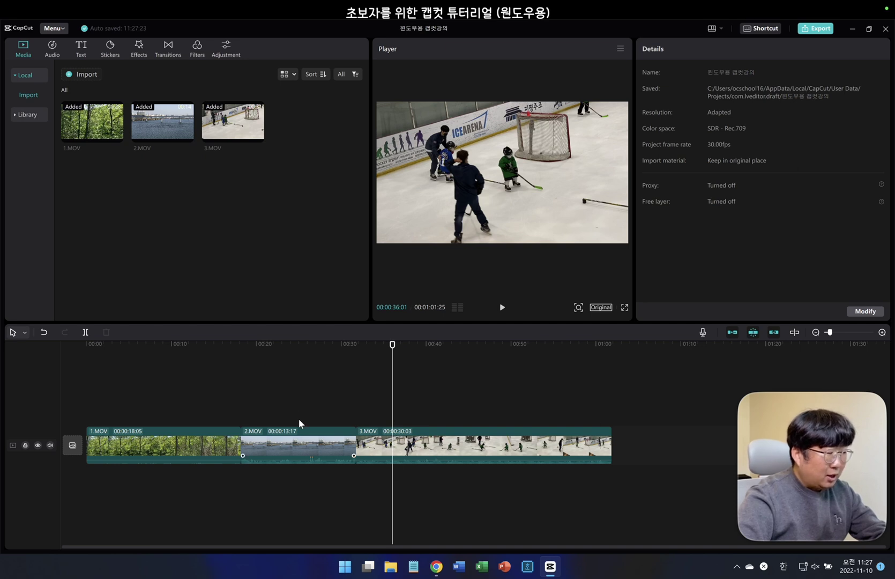
- Place the playhead in 2.MOV, select 3.MOV and view the available pointer tools, leaving the playhead at about 00:00:29:20
left_click(295, 394)
left_click(390, 442)
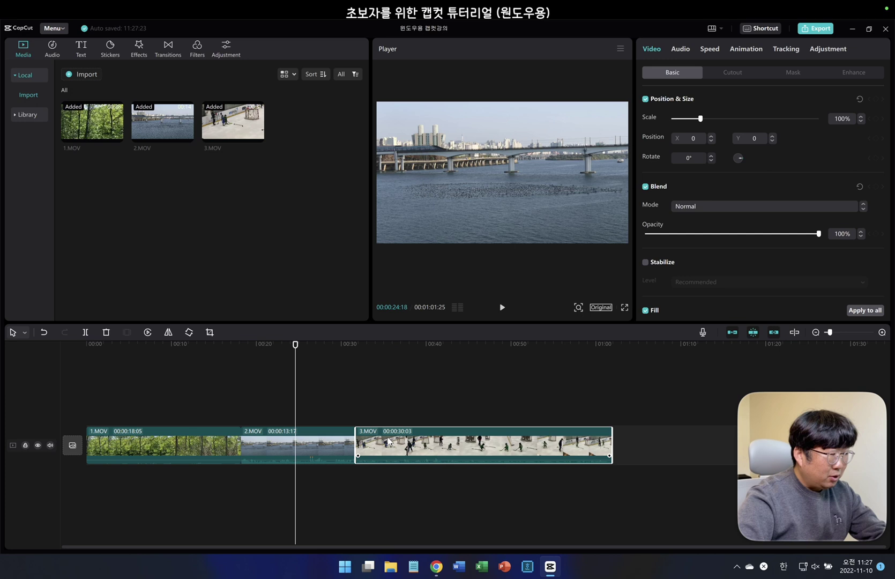
left_click(25, 333)
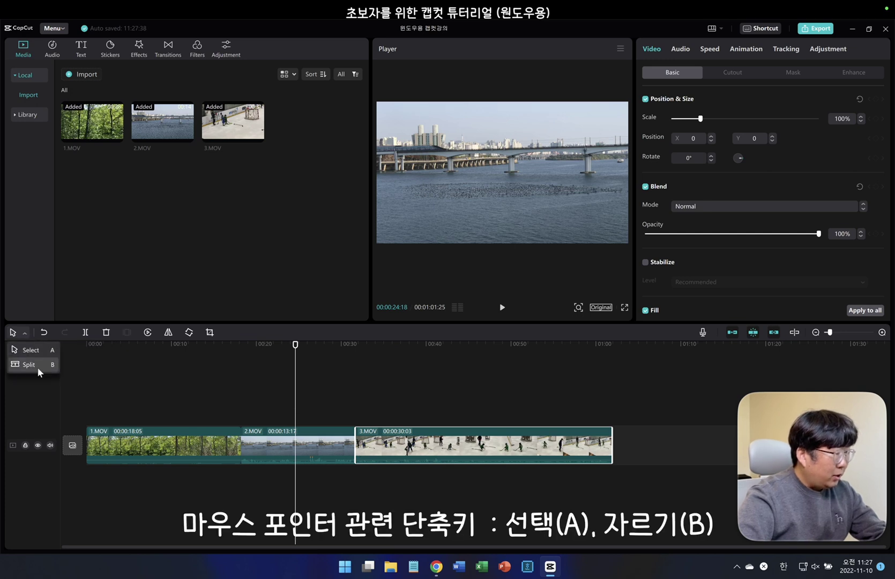
left_click(339, 380)
- Switch back and forth between the Split and Select pointer tools several times, ending on the Split tool
key("b")
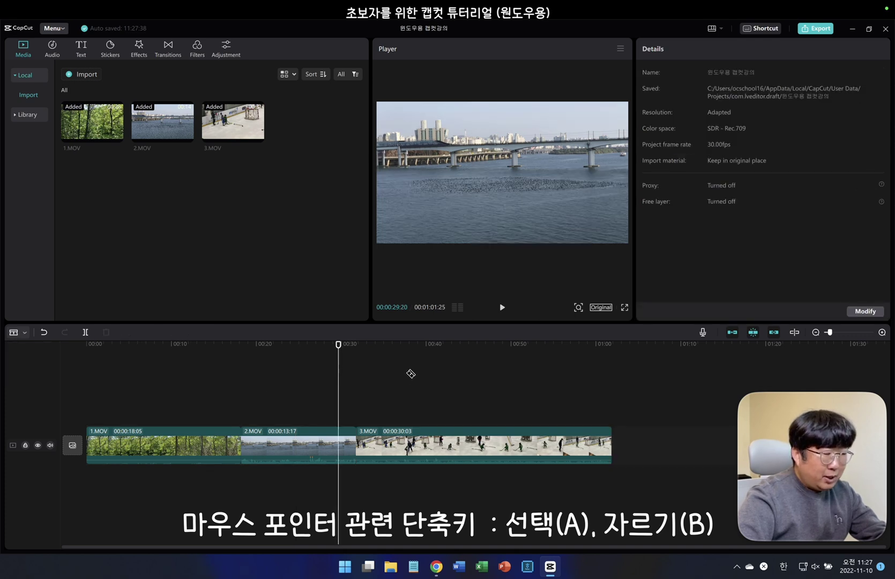
key("a")
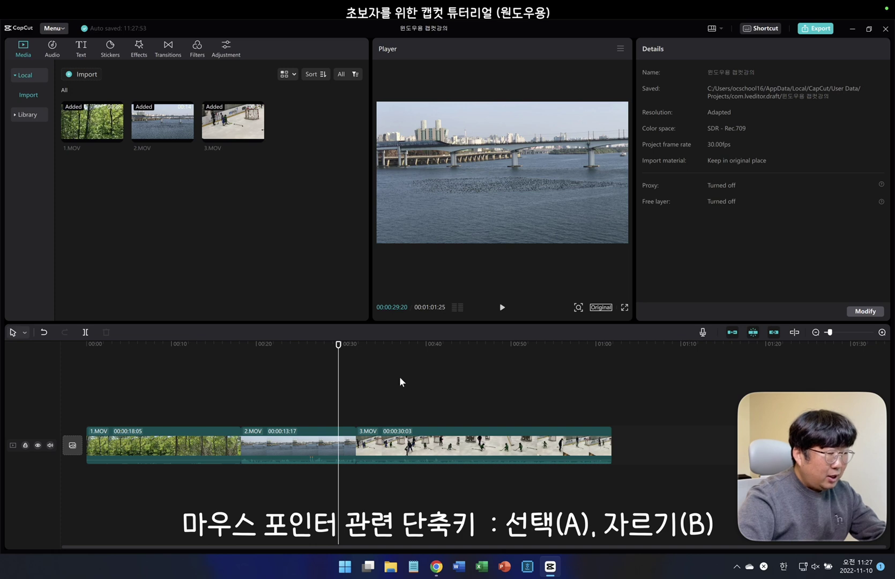
key("b")
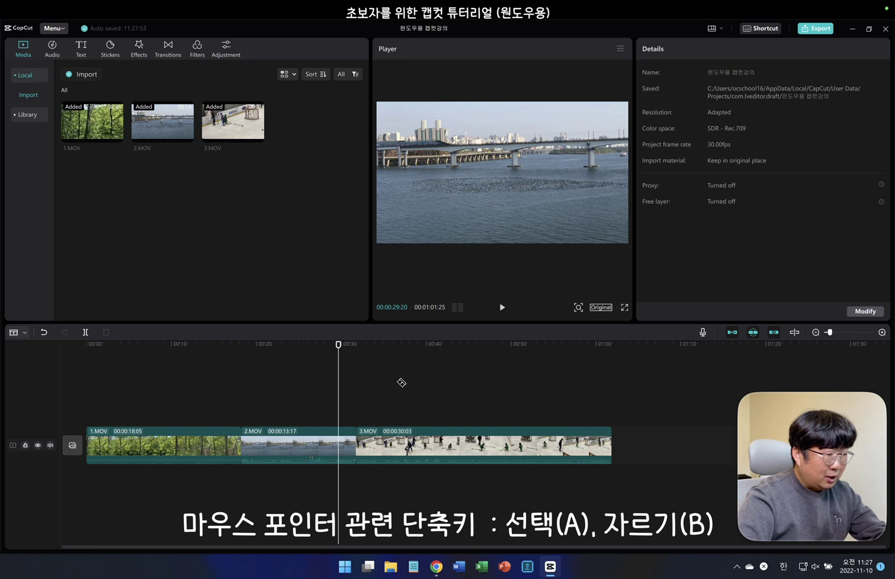
key("a")
key("b")
key("a")
key("b")
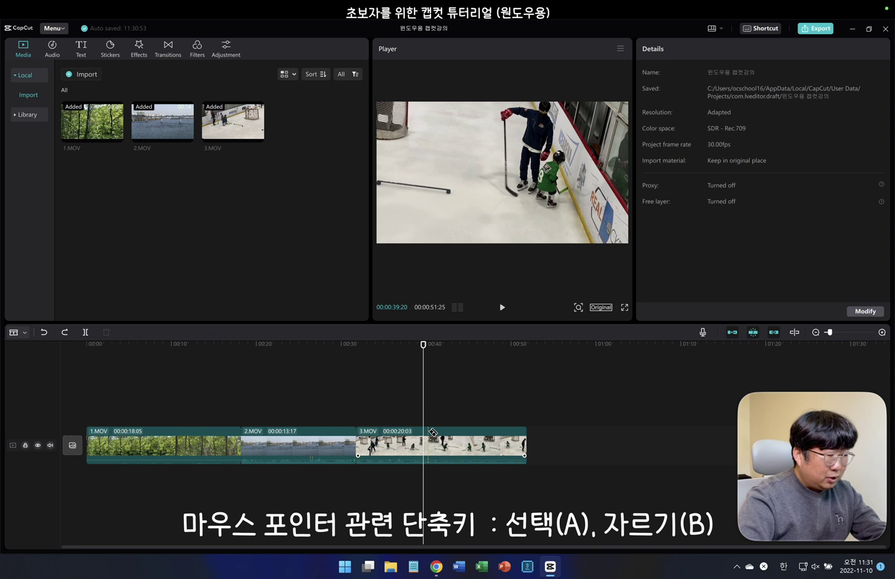
- Split 3.MOV at about 40 and 44 seconds on the timeline and delete the piece between the two cuts
left_click(432, 438)
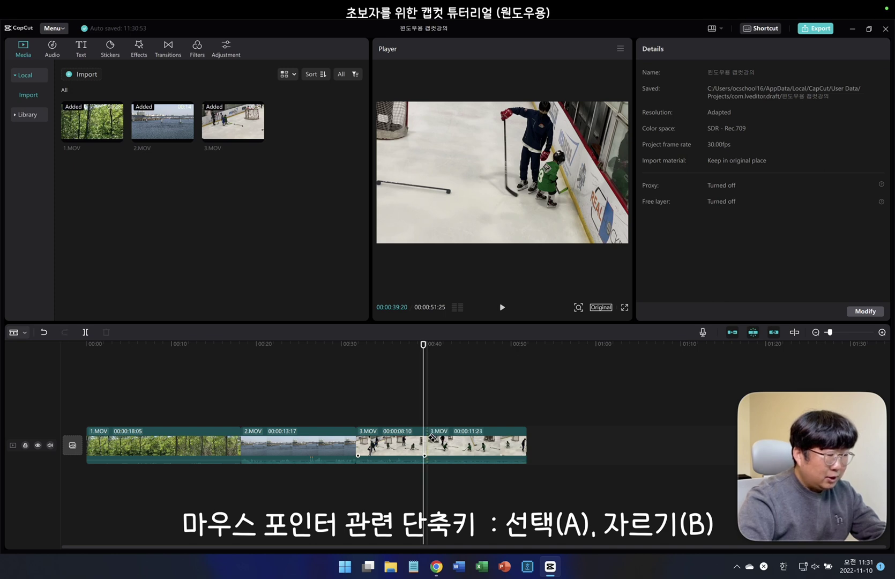
left_click(461, 441)
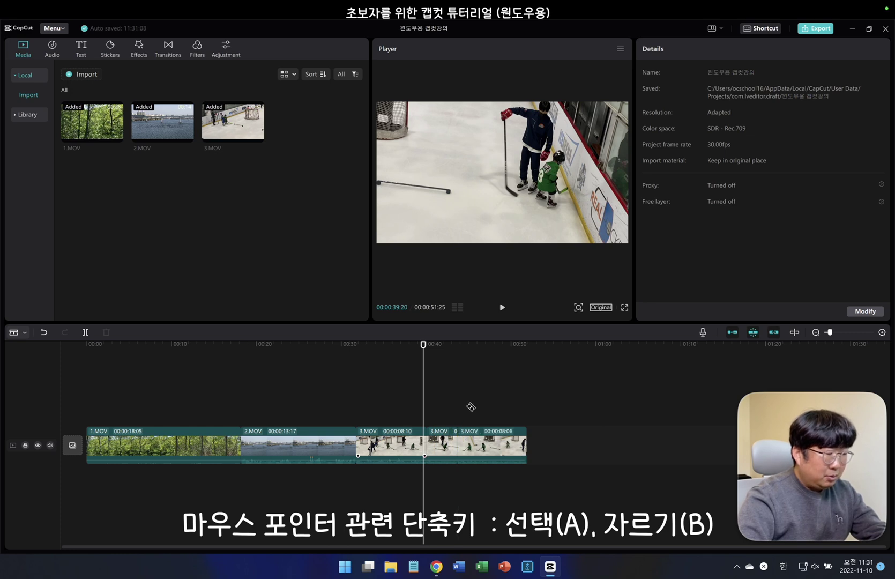
key("a")
left_click(447, 436)
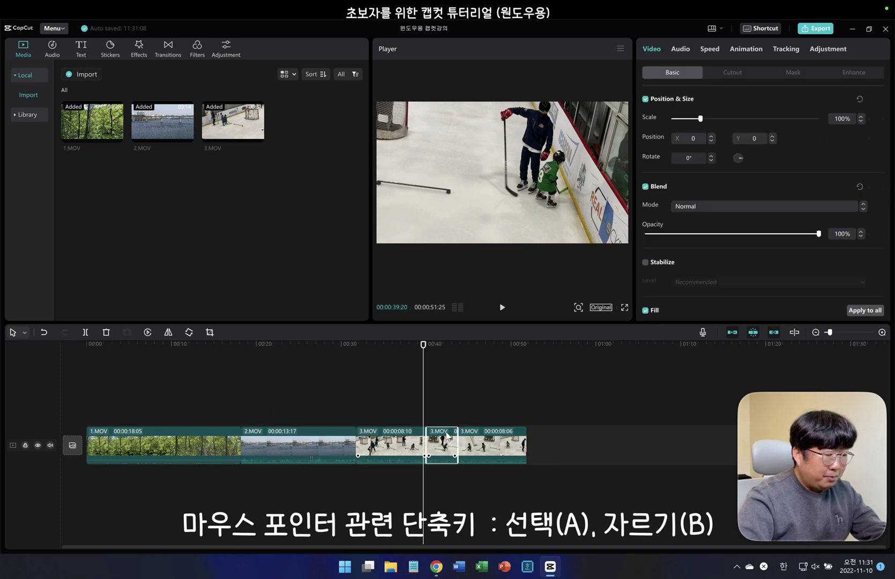
right_click(447, 436)
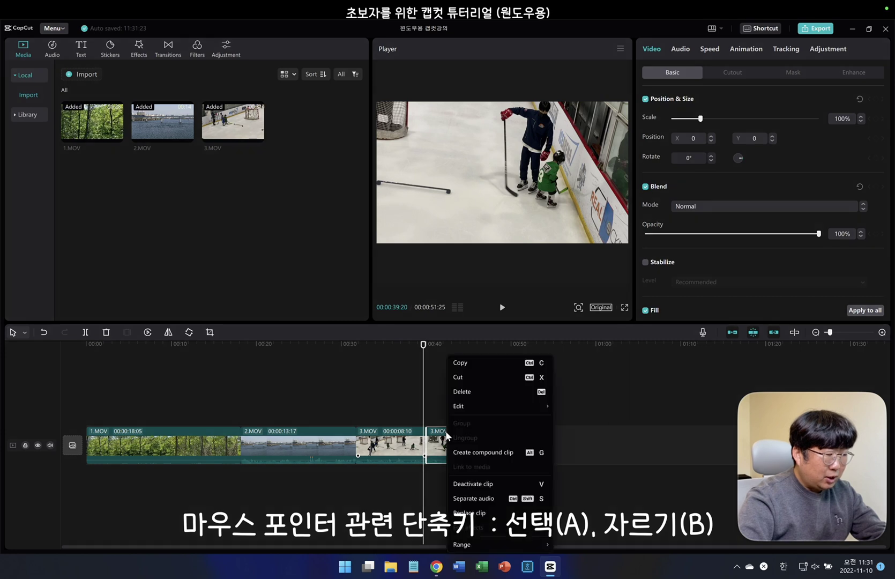
left_click(486, 394)
- Place the playhead at 00:00:06:17 and split 1.MOV there and again at about 10 seconds
left_click(135, 407)
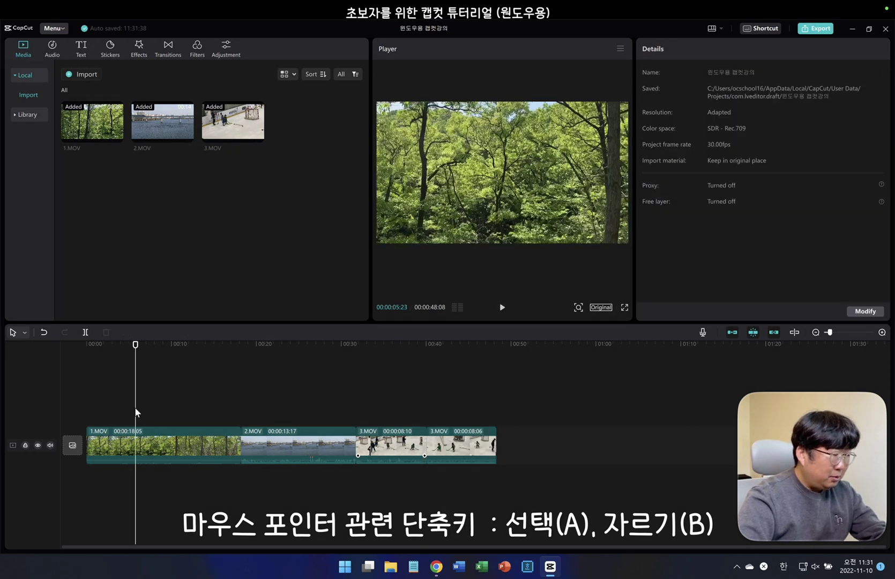
left_click(146, 417)
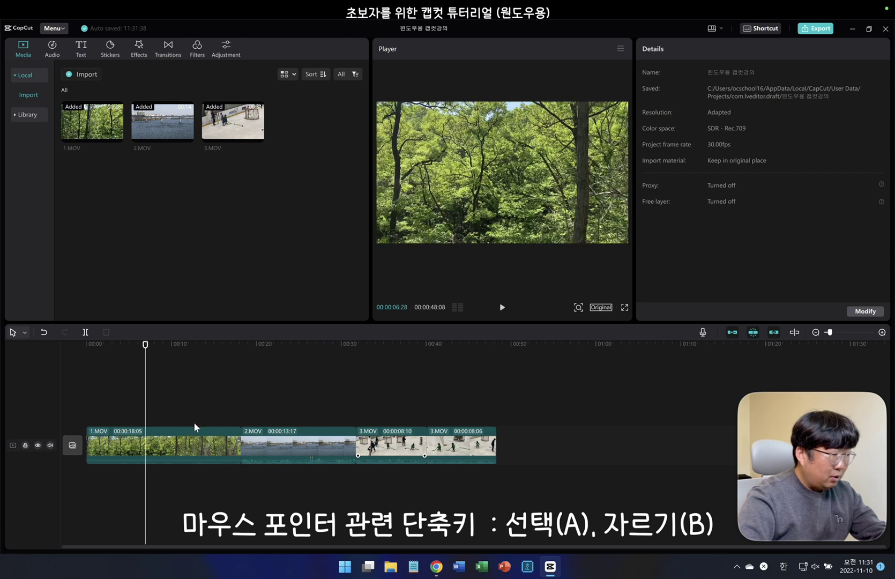
left_click(193, 422)
left_click(141, 412)
key("b")
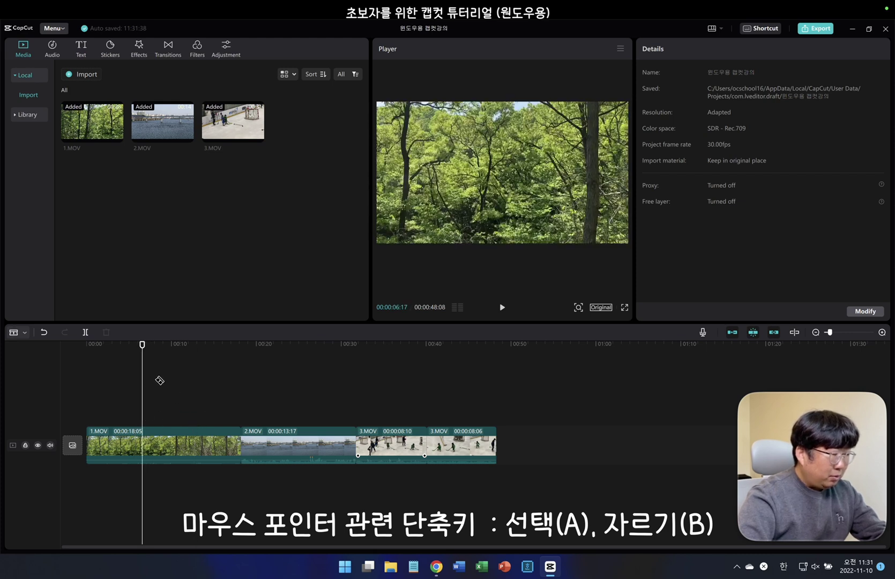
left_click(142, 437)
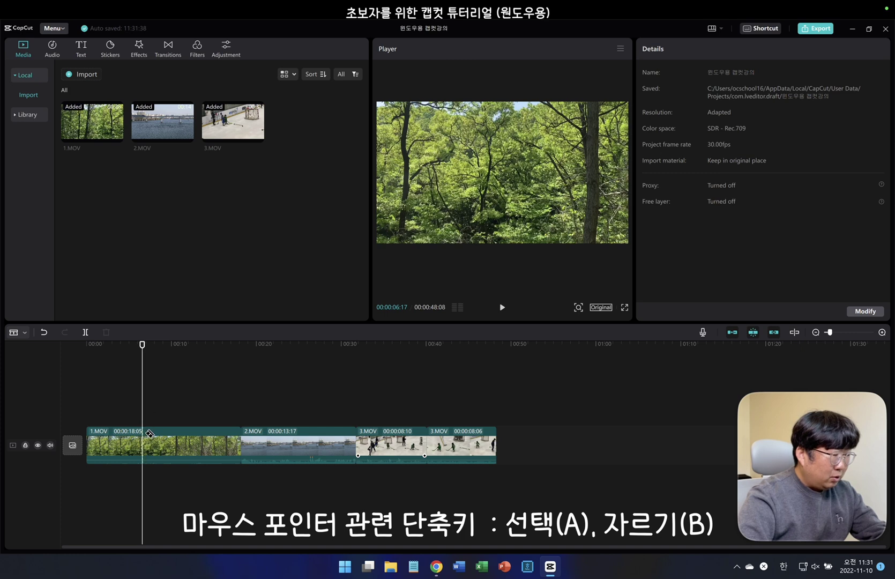
left_click(171, 436)
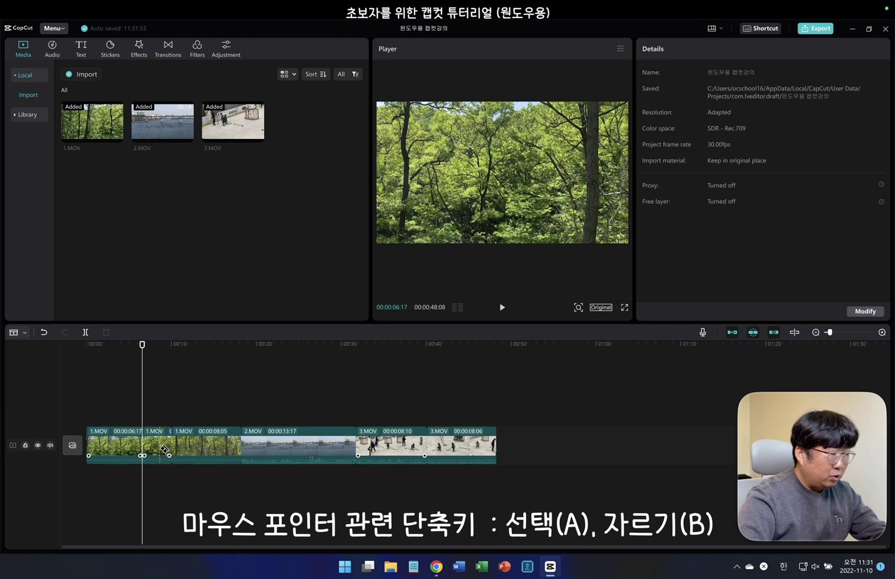
- Delete the middle piece of the split 1.MOV and undo that deletion
key("a")
left_click(160, 452)
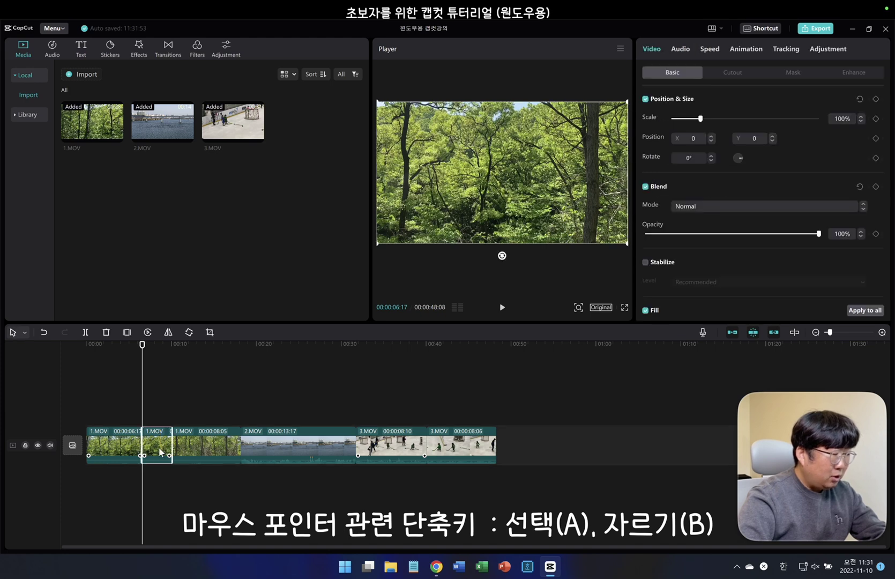
key("Delete")
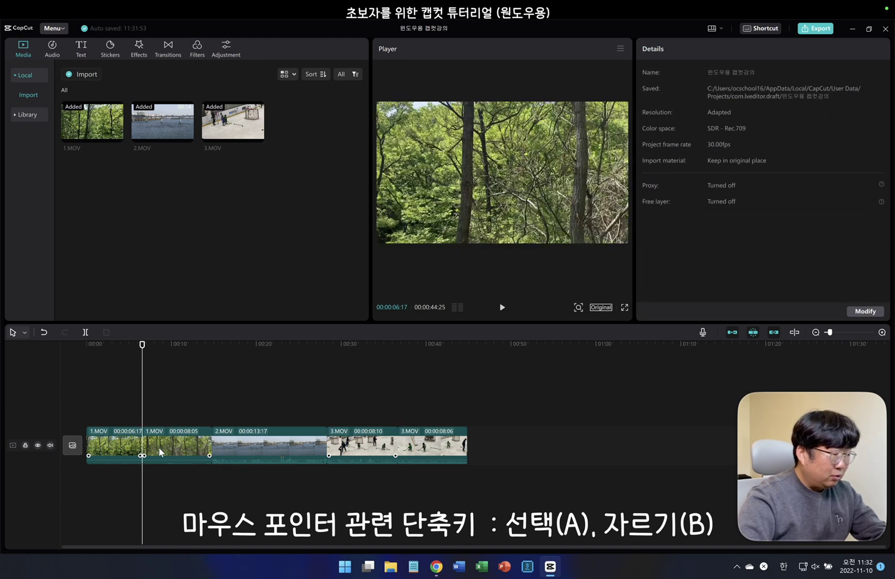
key("ctrl+z")
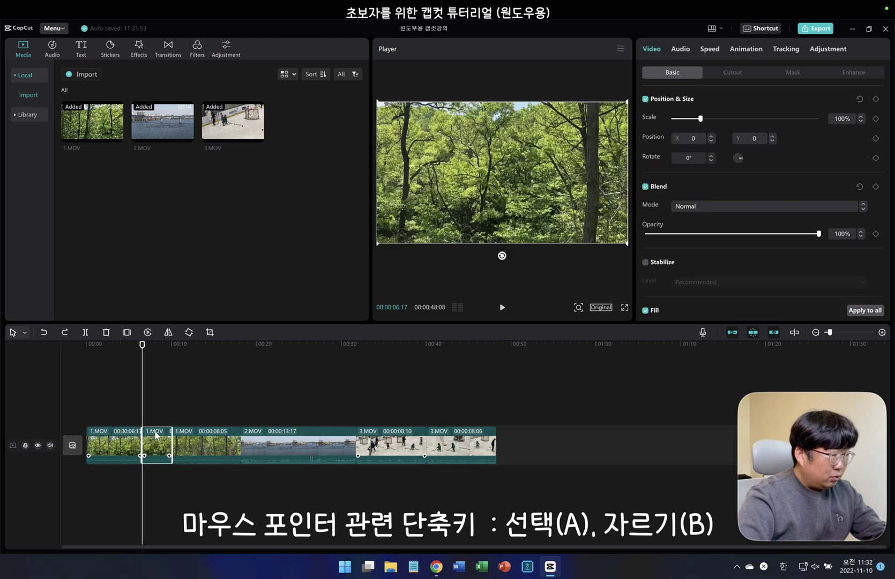
- Delete the piece of 1.MOV between the two cuts
right_click(156, 433)
left_click(188, 392)
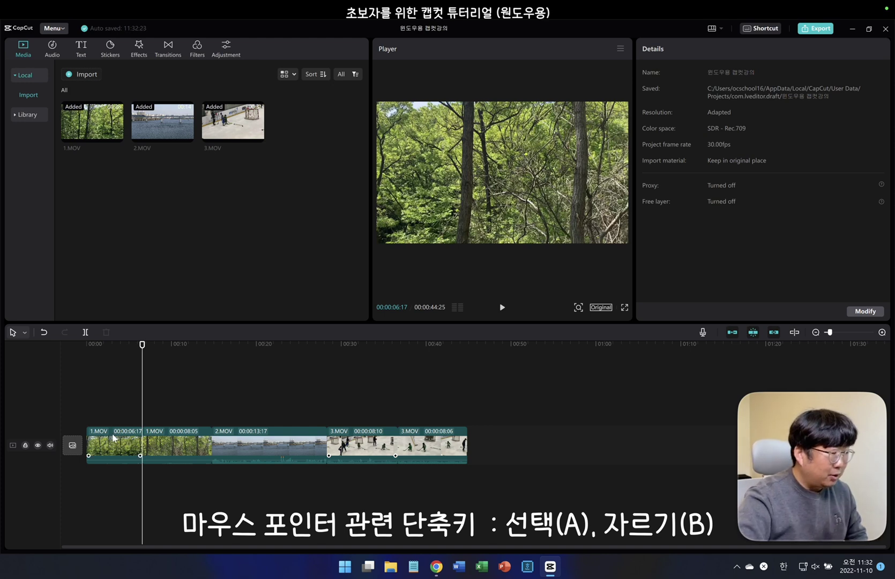
- Select the separate pieces of 1.MOV and 3.MOV on the timeline to compare them, and undo the last timeline change
left_click(129, 460)
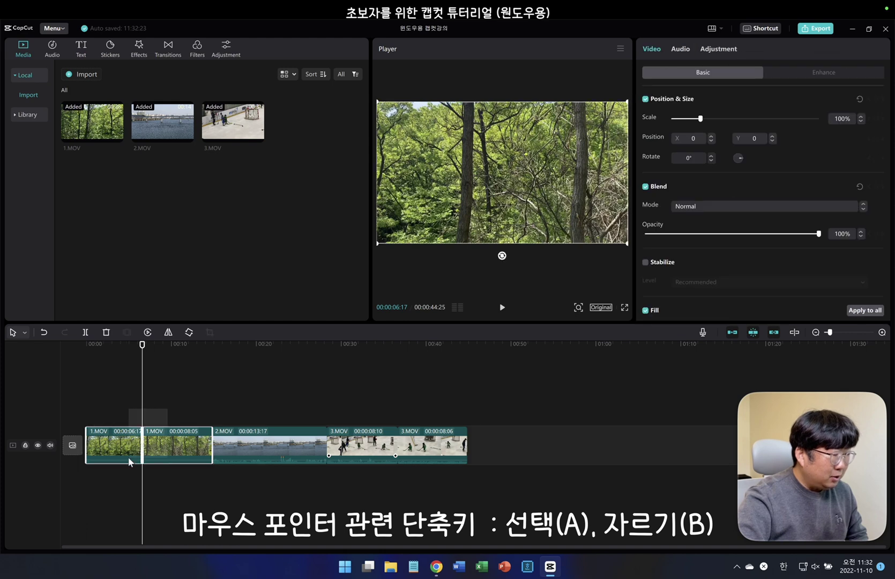
left_click(116, 403)
left_click(168, 443)
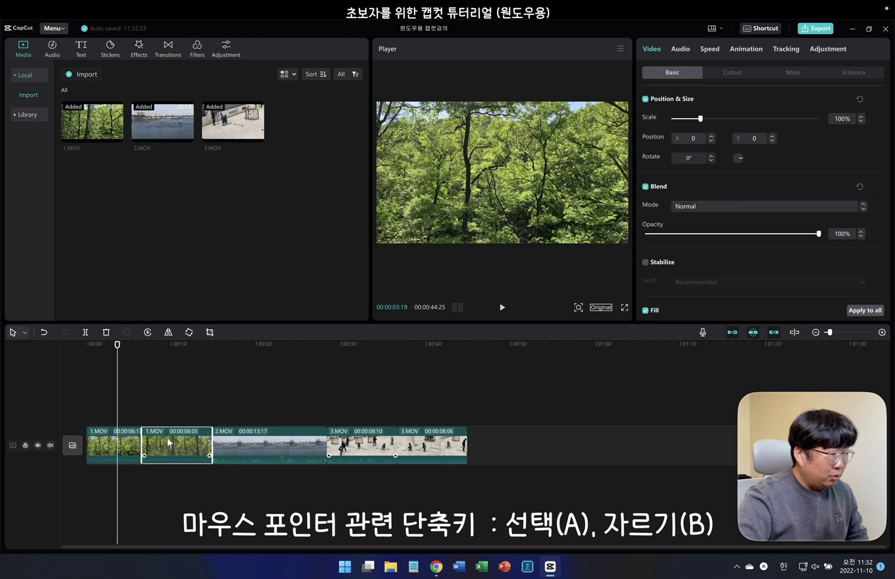
left_click(370, 445)
left_click(444, 440)
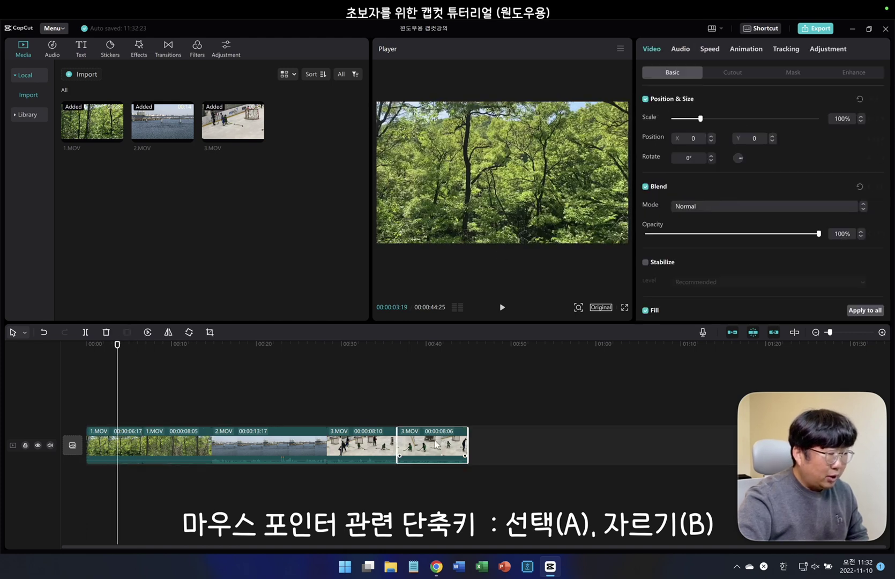
left_click(380, 441)
left_click(414, 440)
key("ctrl+z")
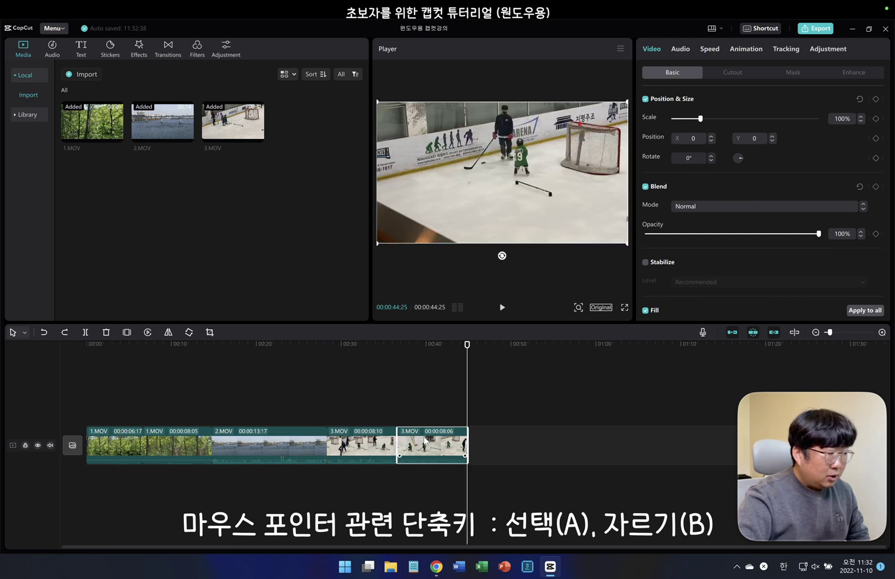
- Move the last 3.MOV piece ahead of 2.MOV and the second 1.MOV piece to directly after 2.MOV
left_click_drag(425, 440, 239, 440)
left_click_drag(179, 440, 364, 441)
left_click(365, 501)
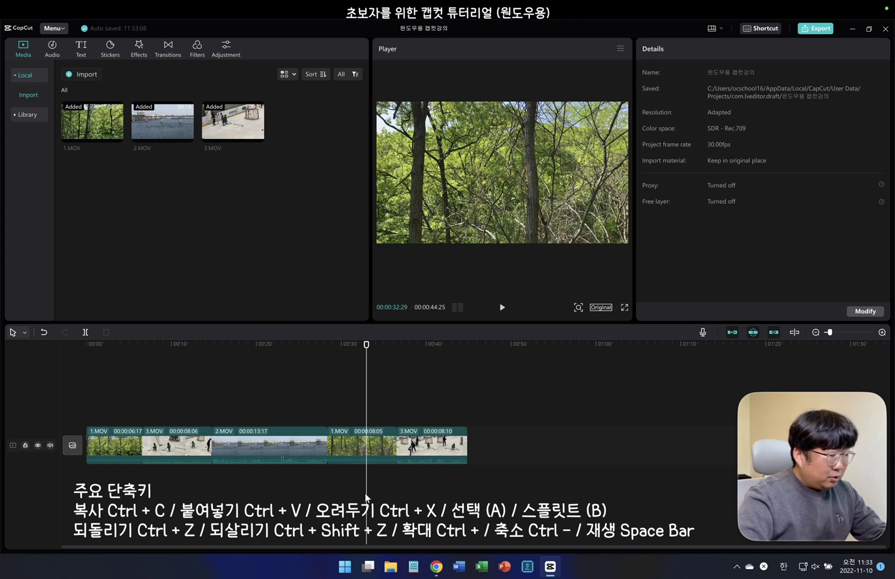
- Undo the last two clip moves one by one and redo both
key("ctrl+z")
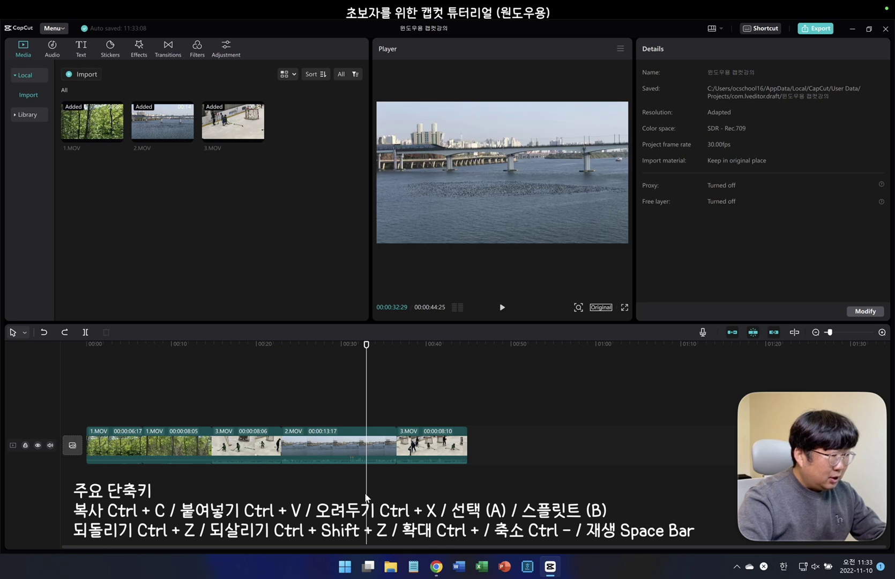
key("ctrl+z")
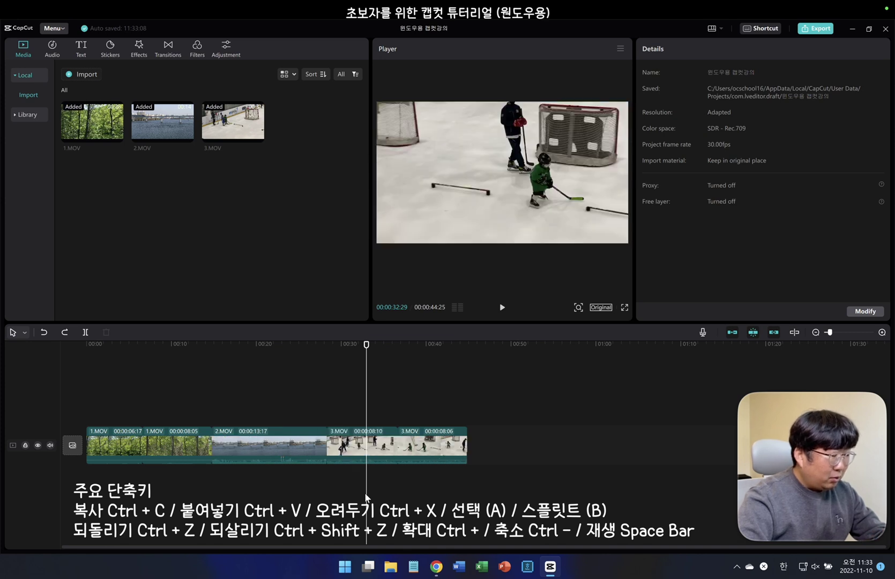
key("ctrl+shift+z")
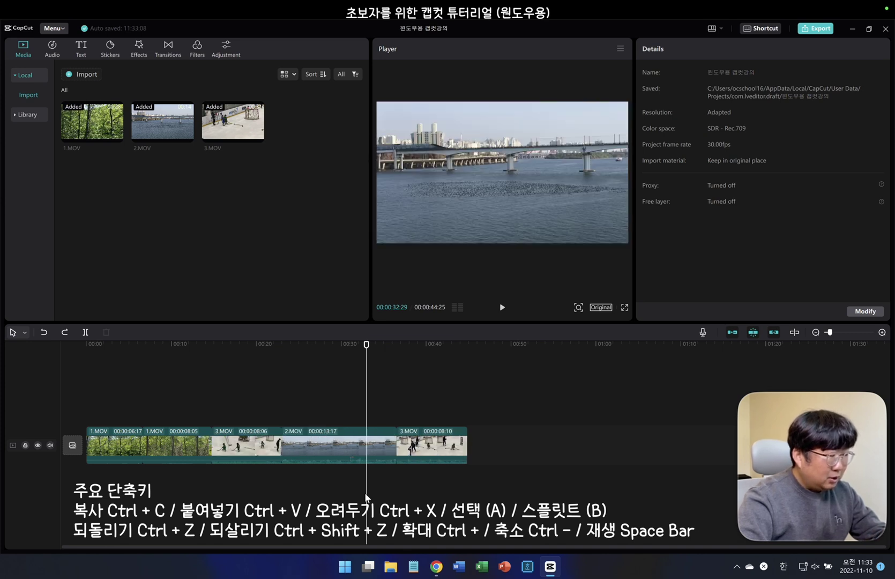
key("ctrl+shift+z")
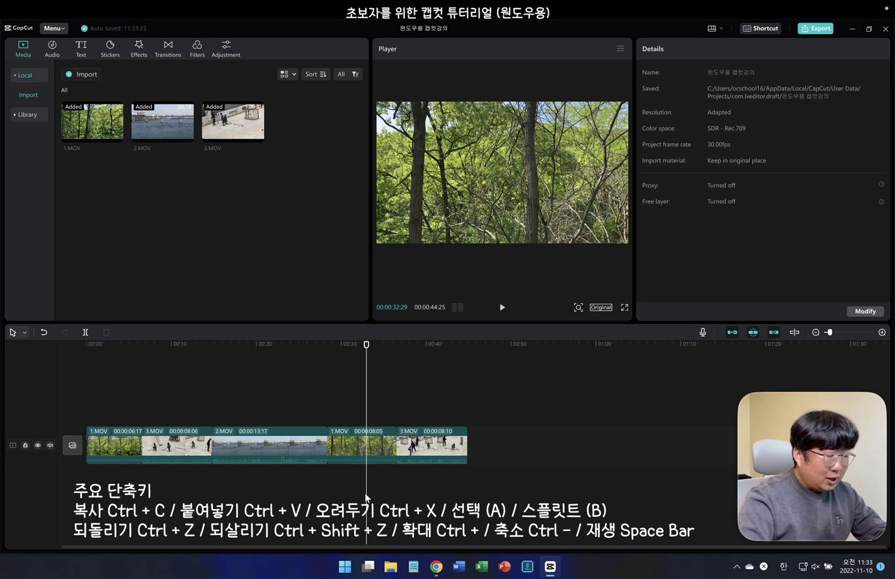
- Copy the second 1.MOV piece and paste it at the end of the main track
left_click(369, 450)
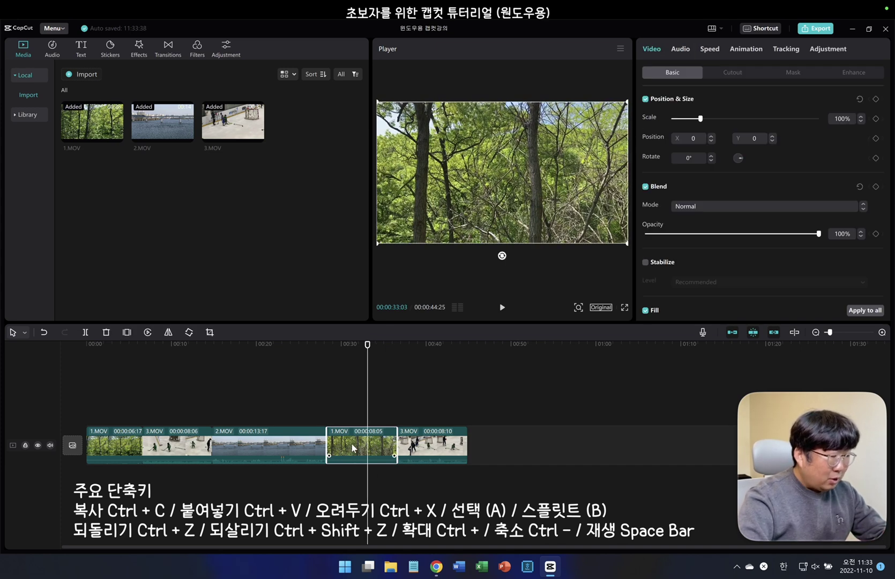
left_click(527, 410)
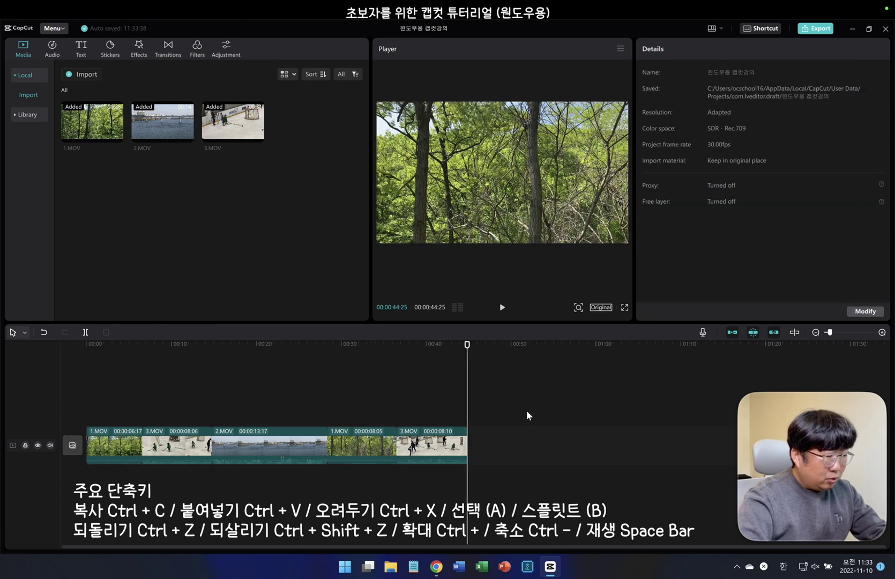
key("ctrl+v")
left_click_drag(498, 405, 506, 444)
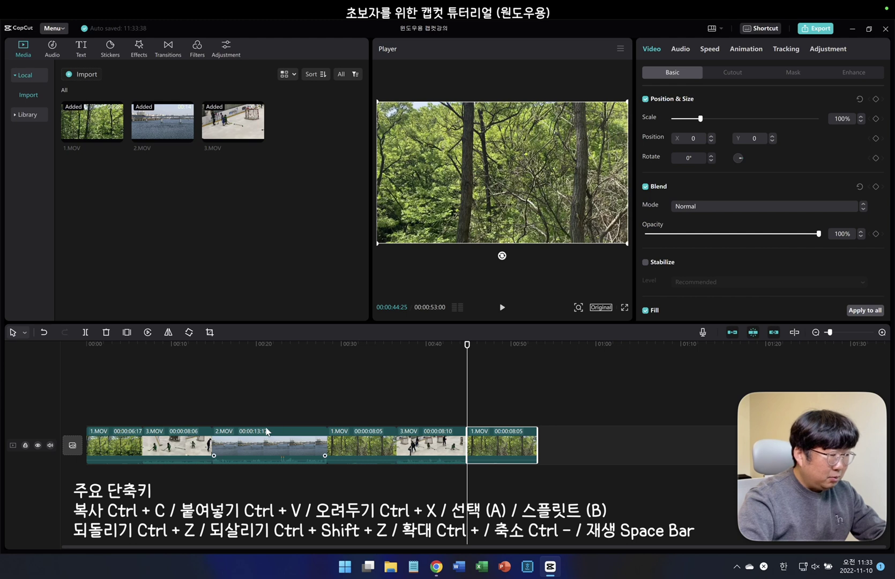
- Copy the first 3.MOV piece, paste it at the end of the main track, and place the playhead in the copy at about 00:00:57:16
left_click(185, 445)
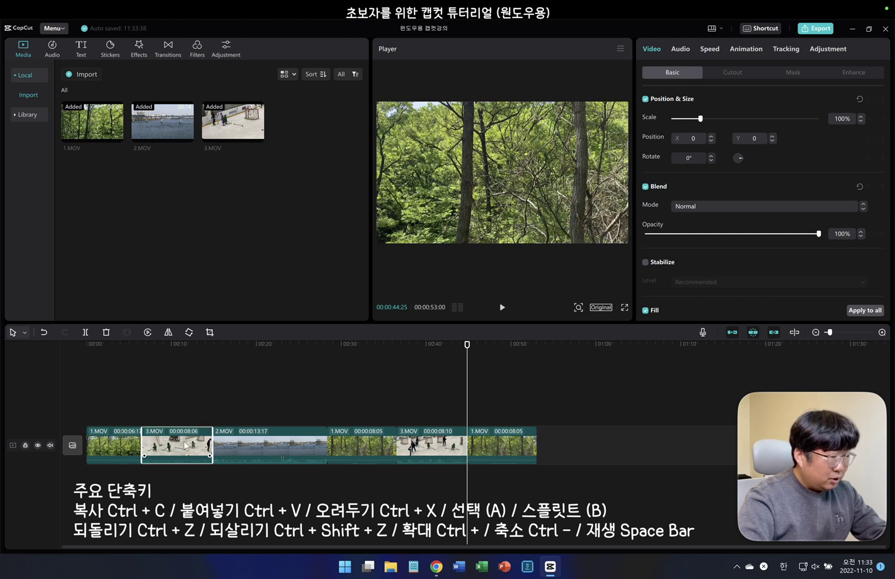
left_click(574, 416)
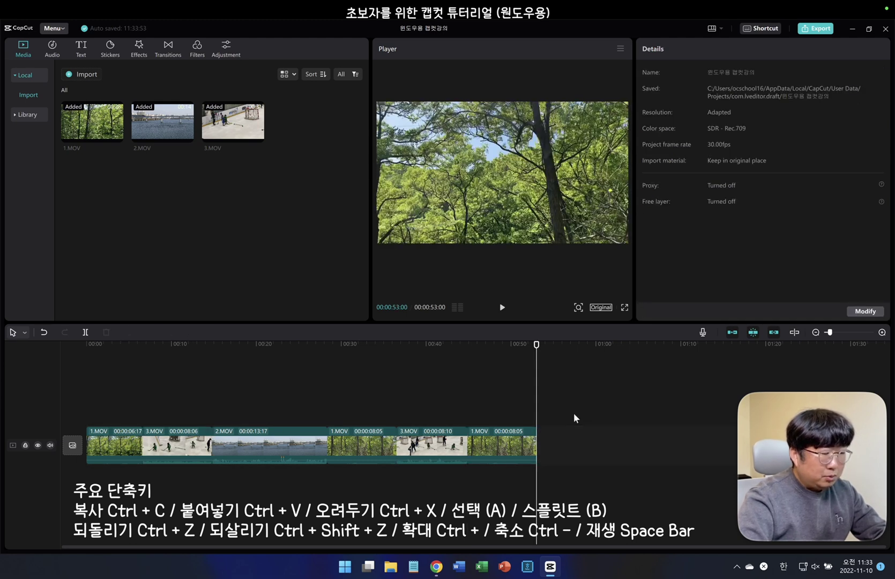
key("ctrl+v")
left_click_drag(574, 413, 581, 455)
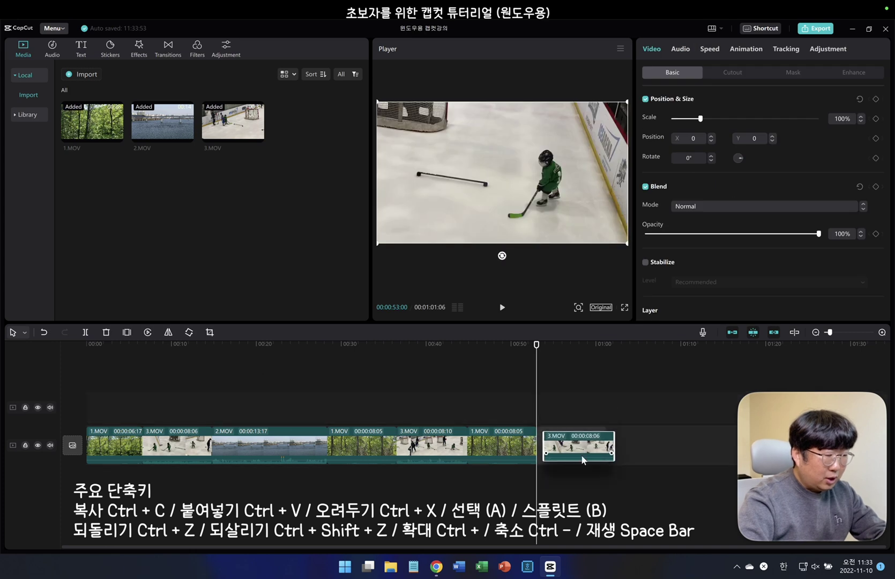
left_click(573, 439)
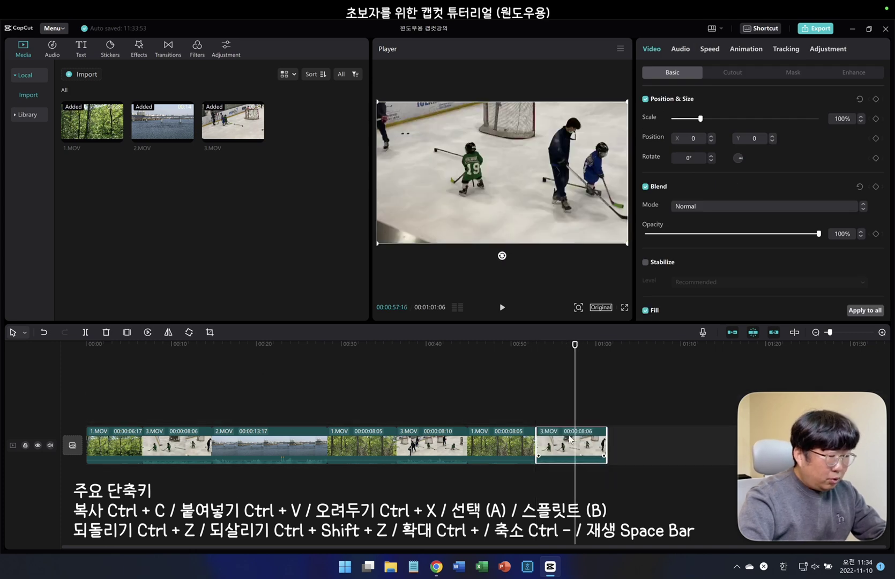
- Delete the last 3.MOV copy, paste it again at 00:00:00:00, and move it to the front of the main track
key("Delete")
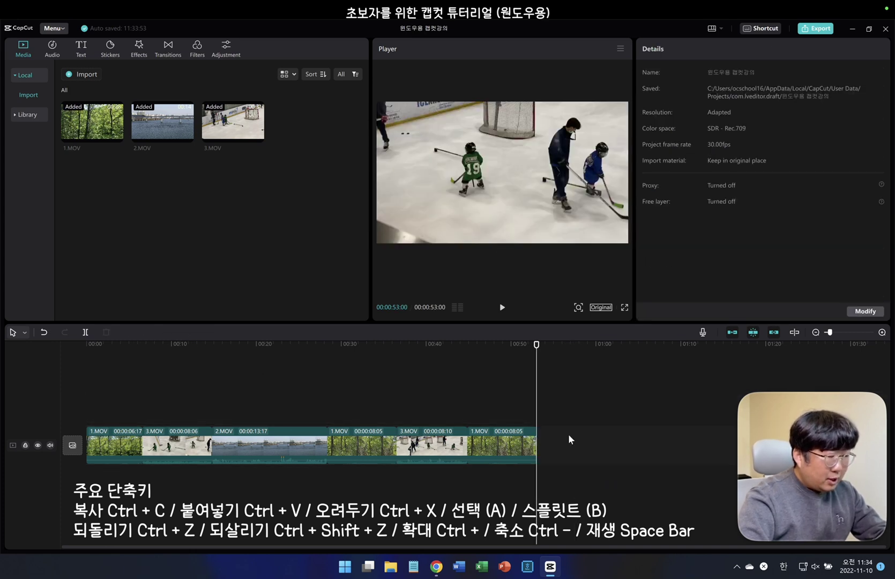
key("Home")
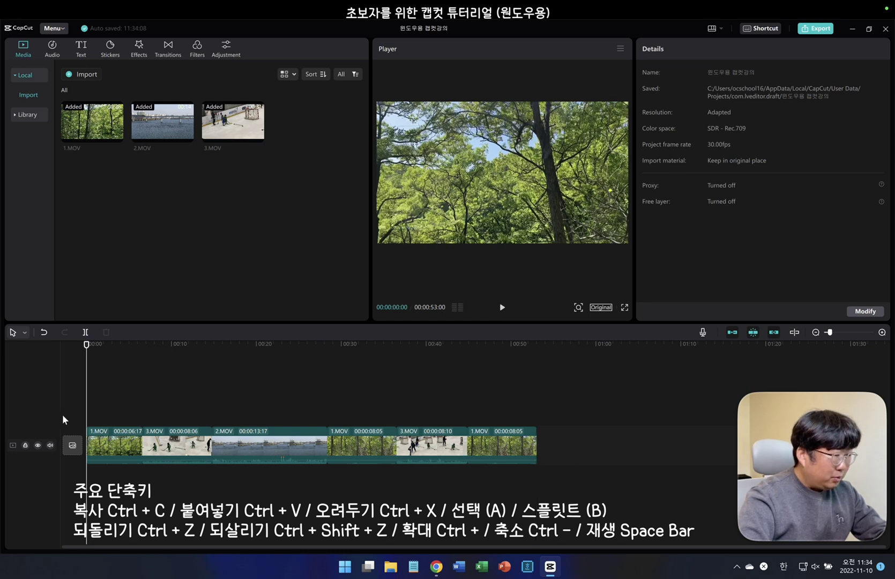
key("ctrl+v")
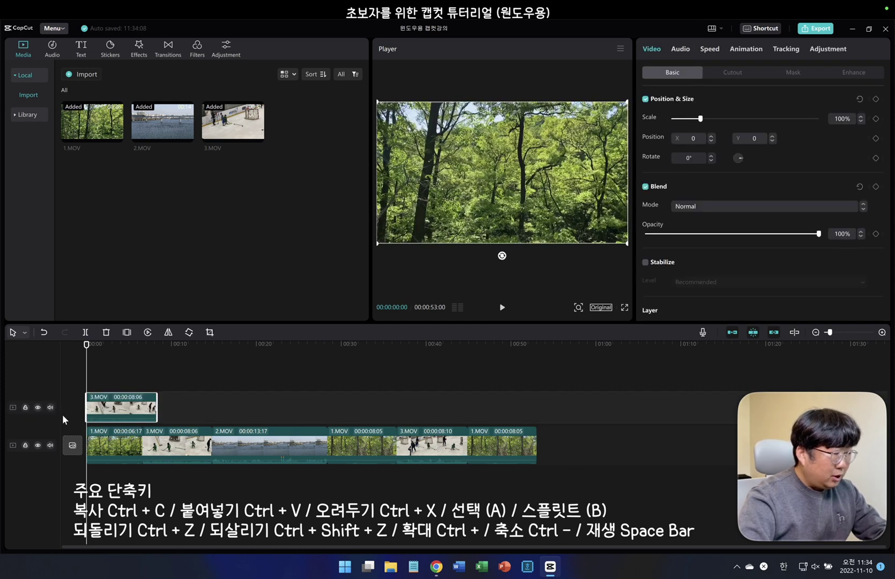
left_click(110, 383)
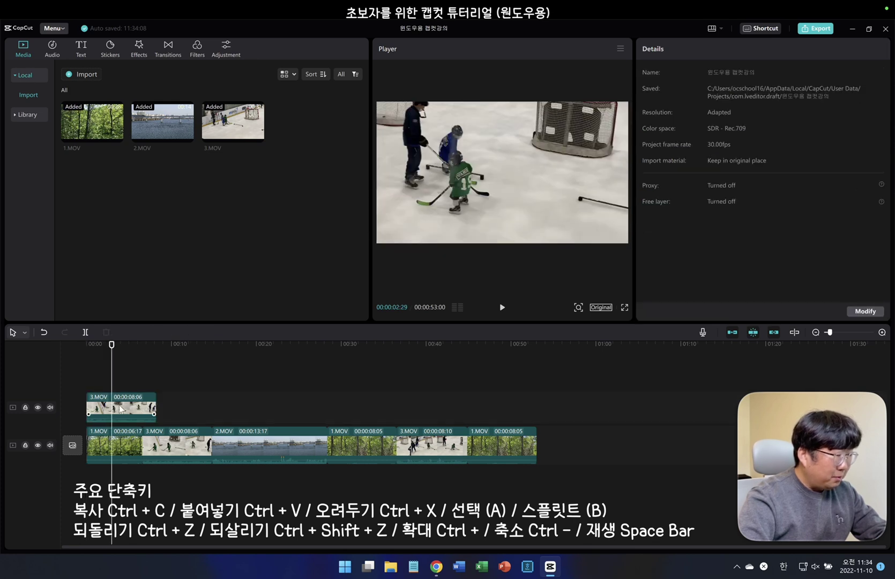
left_click_drag(120, 409, 119, 445)
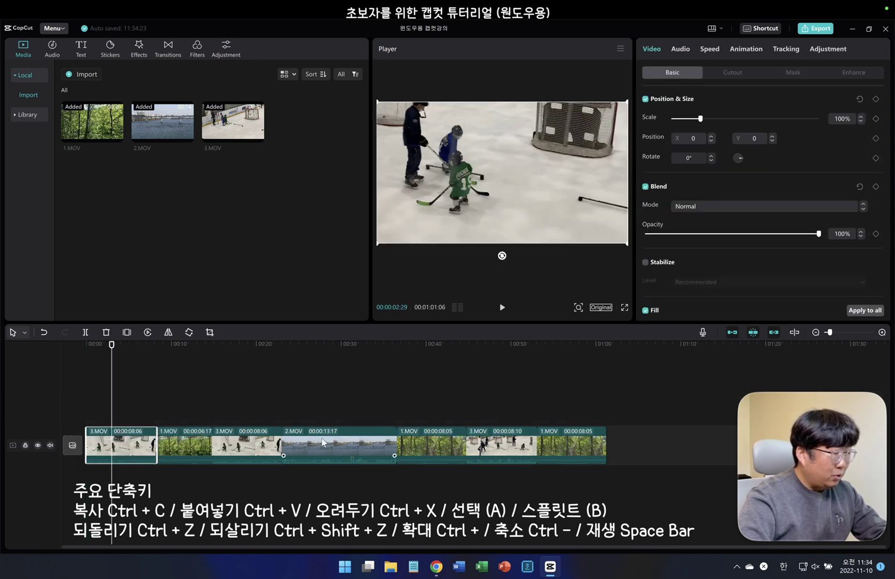
- Place the playhead at about 00:00:12:15 in the first 1.MOV piece and zoom the timeline in and out around it
left_click(330, 479)
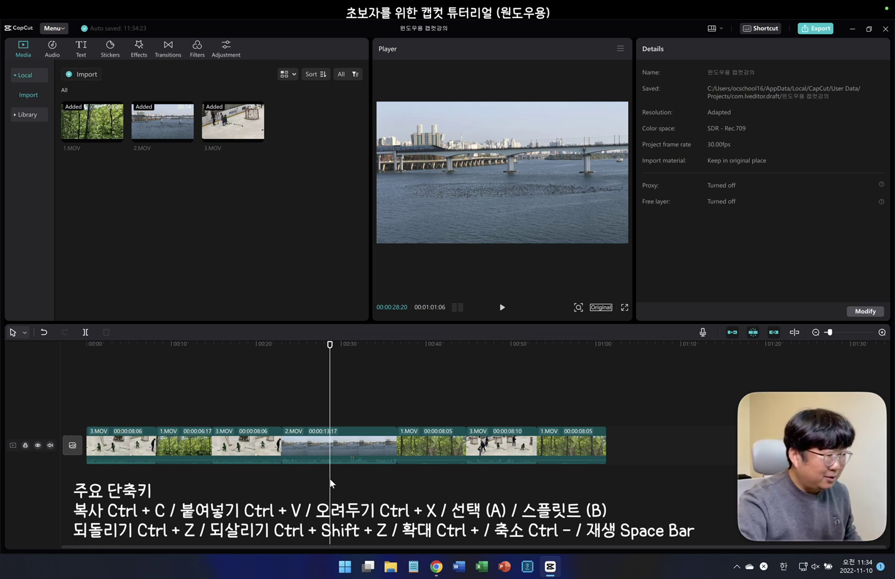
left_click_drag(188, 445, 169, 445)
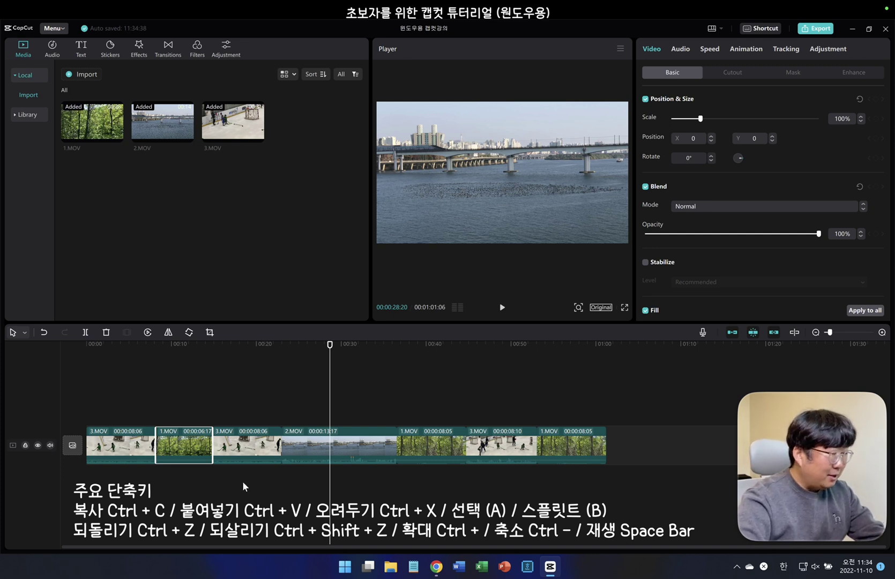
left_click(192, 492)
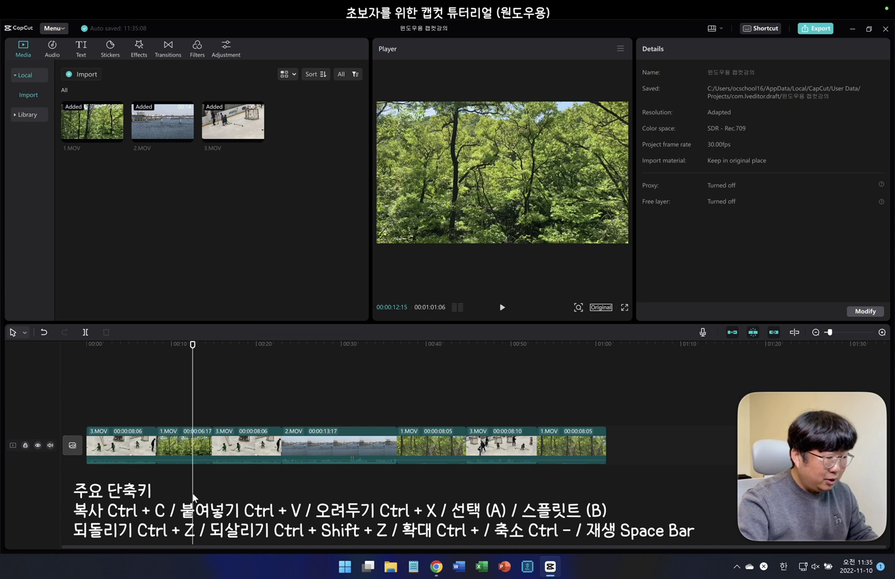
key("ctrl+equal")
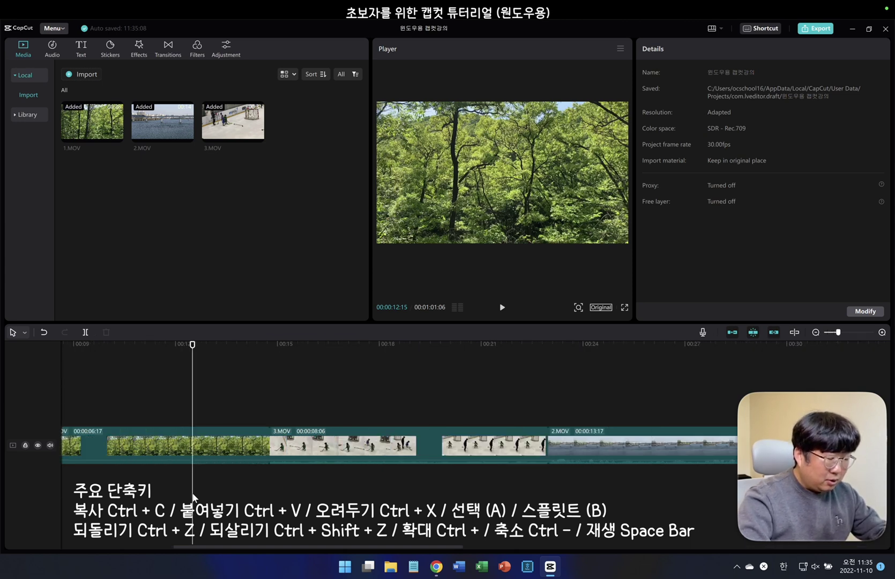
key("ctrl+minus")
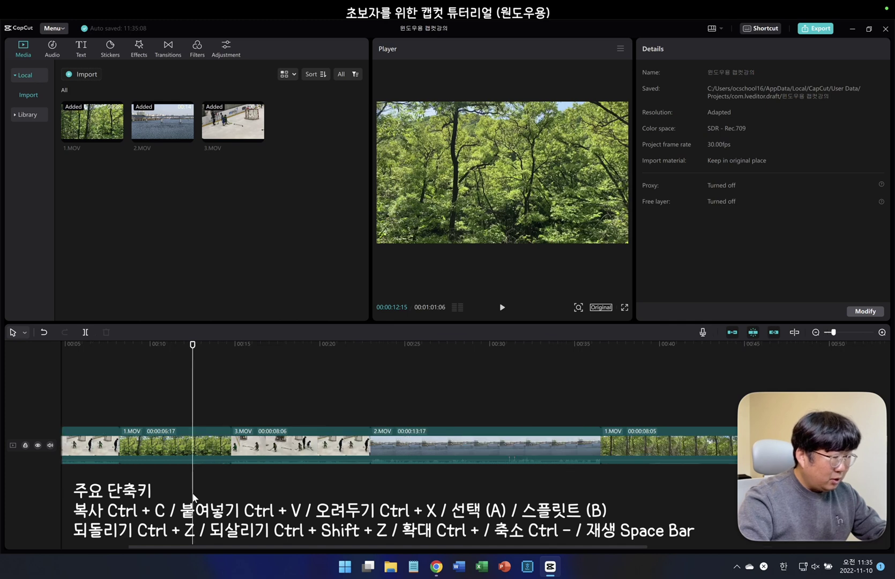
key("ctrl+equal")
scroll(192, 493, "left", 5)
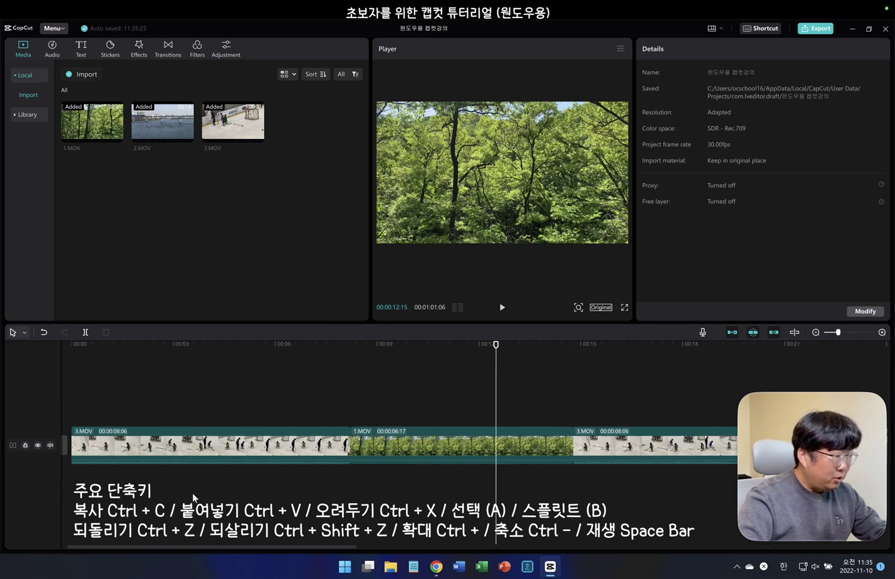
- Move the playhead to several points, ending at about 00:00:04:20, and play across the cut into the first 1.MOV piece
left_click(191, 492)
left_click(240, 496)
left_click(312, 492)
left_click(429, 499)
left_click(245, 484)
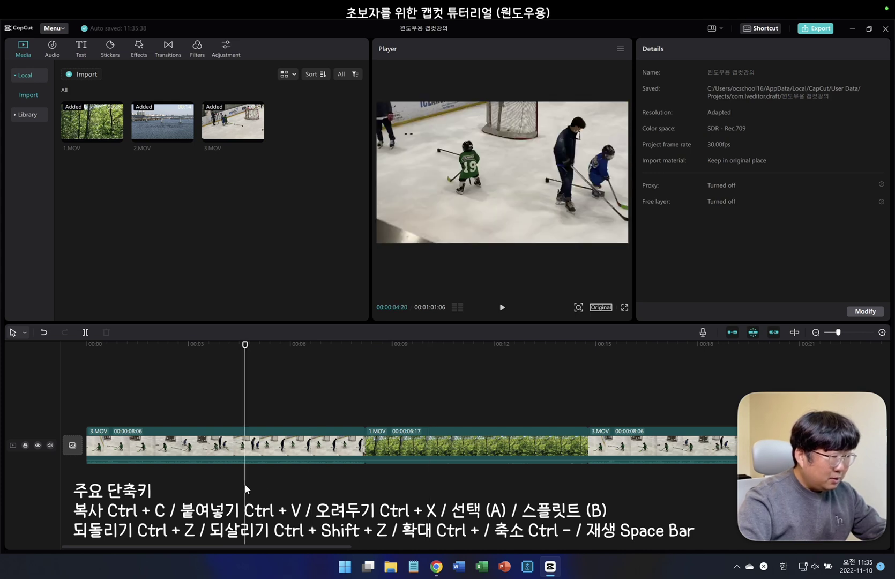
key("space")
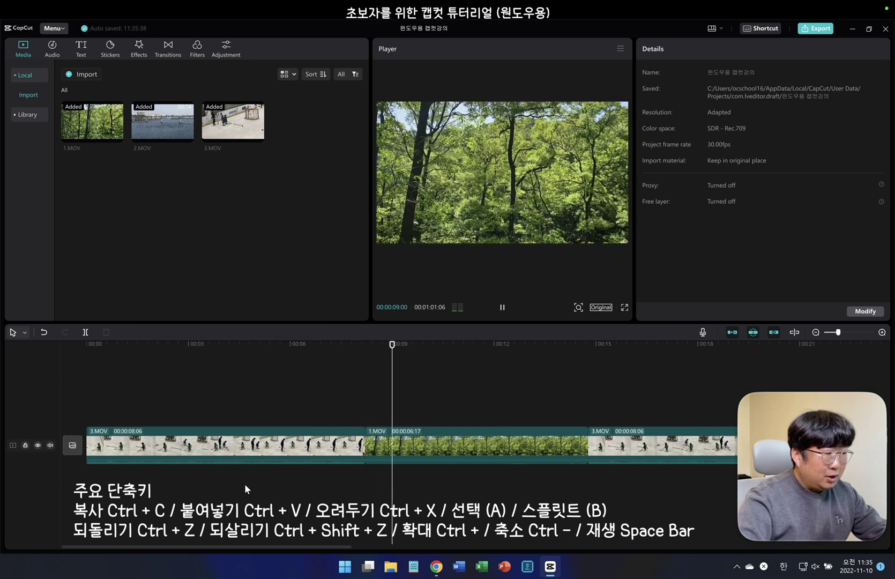
key("space")
- Play from within the second 3.MOV piece across the cut into 2.MOV and stop
scroll(580, 490, "right", 1)
scroll(581, 491, "right", 10)
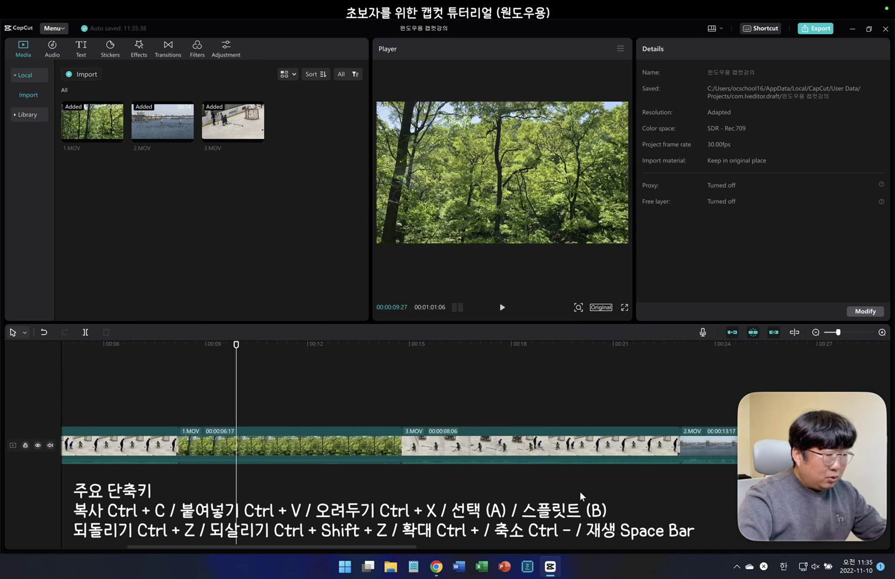
left_click(506, 480)
key("space")
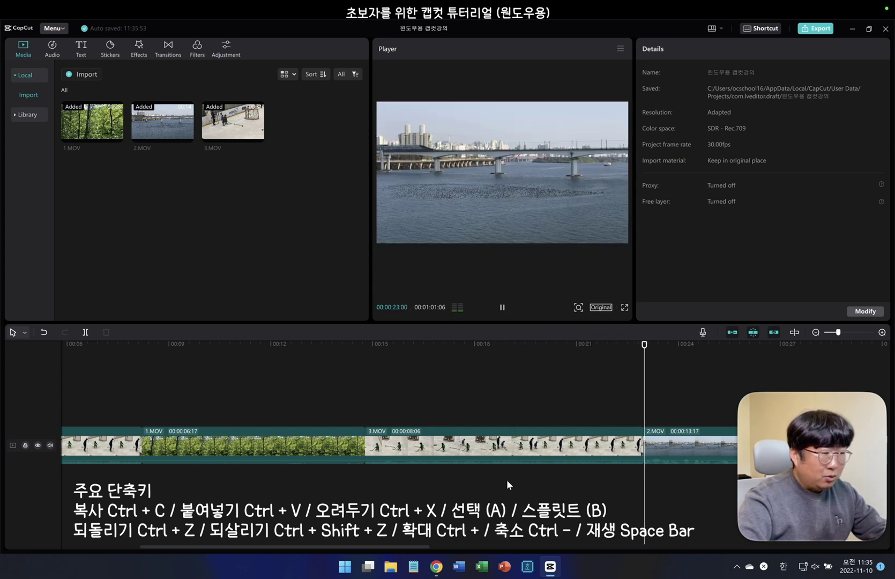
key("space")
- Play from about 00:00:07:24 in the first 3.MOV piece and set the playhead on its cut with 1.MOV at 00:00:08:06
scroll(415, 478, "left", 2)
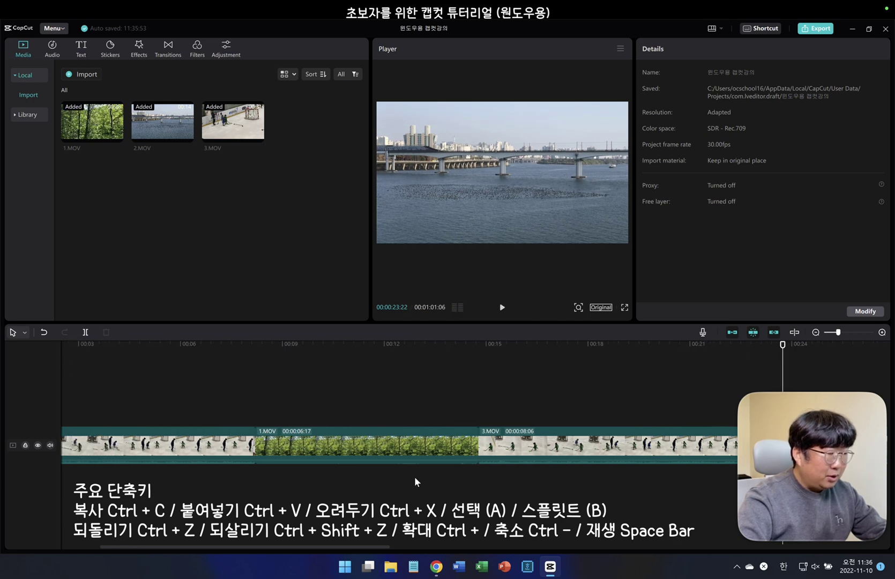
left_click(241, 477)
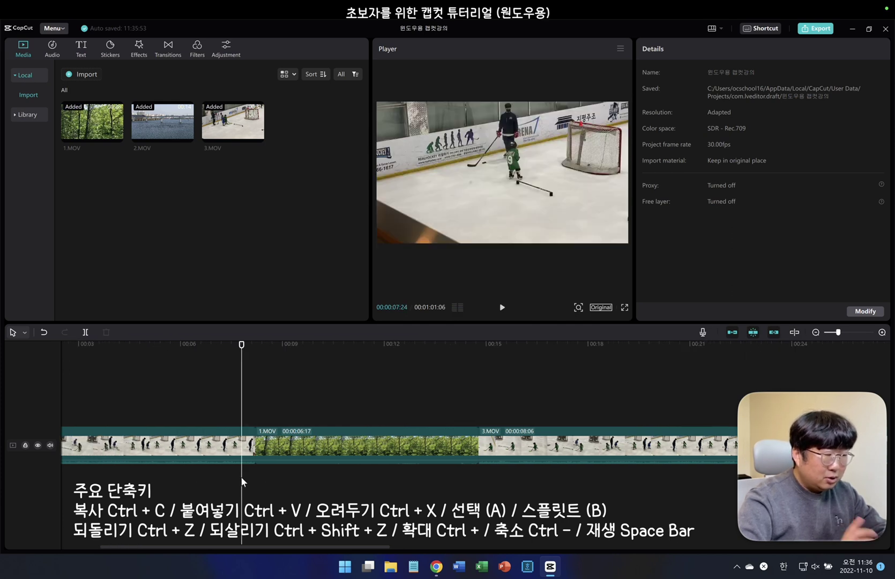
key("space")
left_click(241, 477)
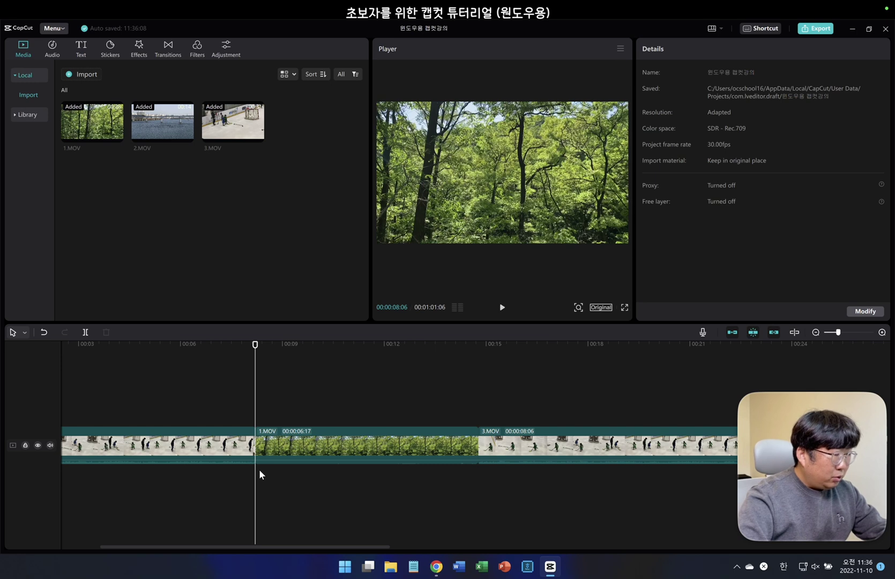
- Select the first 3.MOV piece and the adjoining 1.MOV piece in turn, and replay the cut between them
left_click(225, 447)
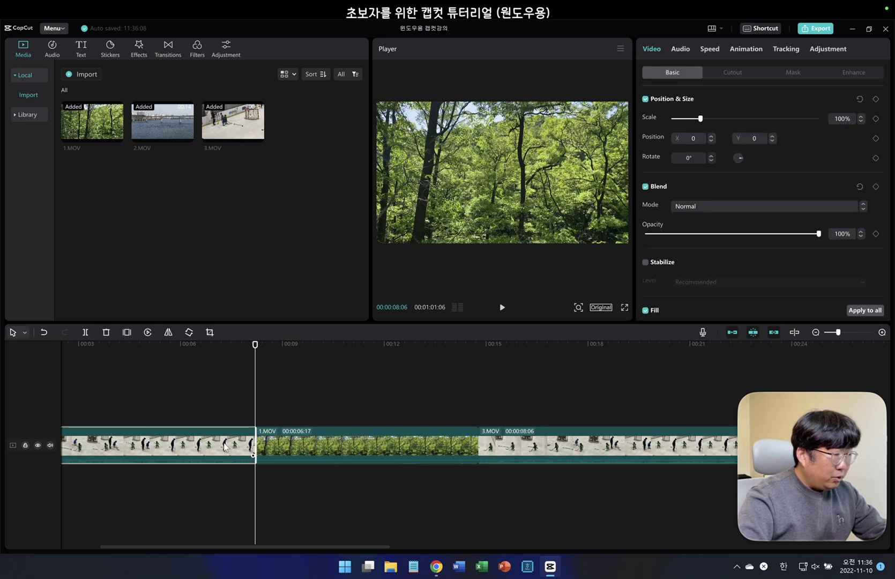
left_click(285, 446)
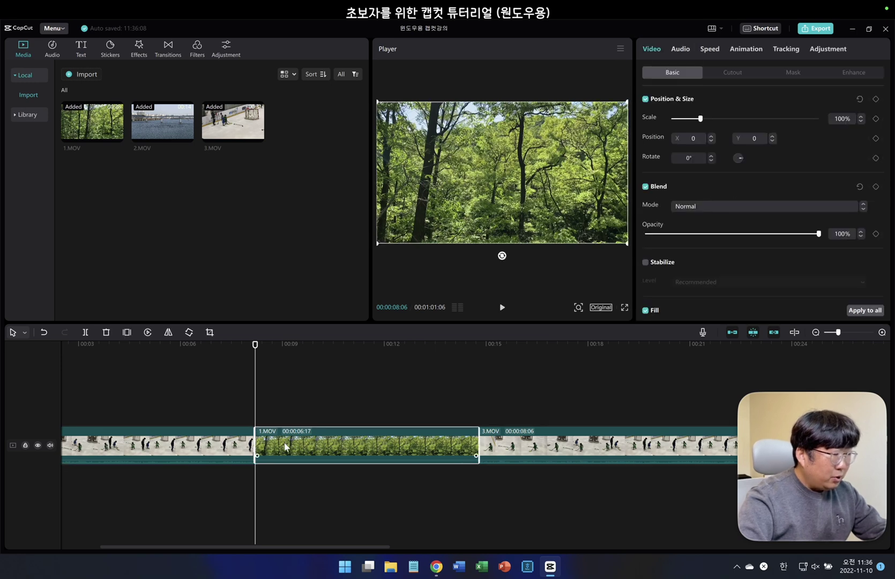
left_click(239, 415)
key("space")
key("space")
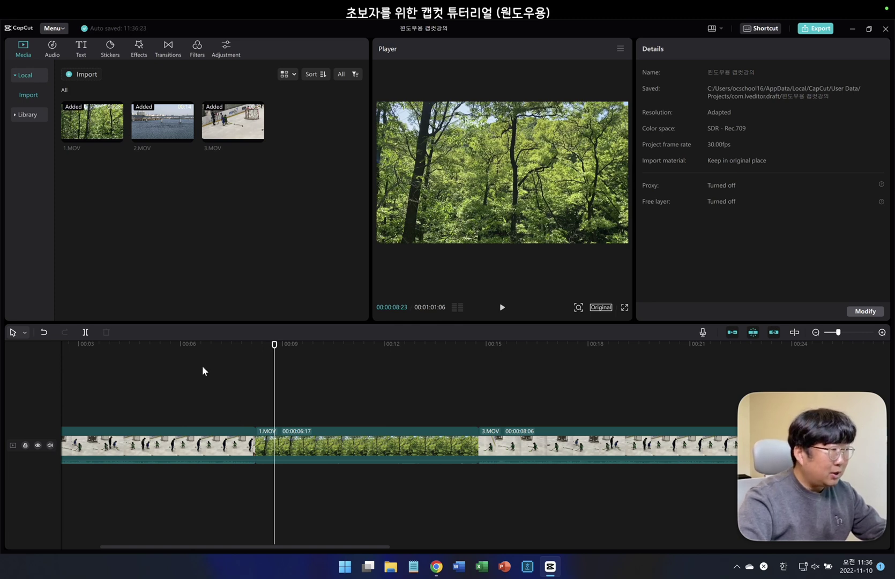
- Browse the transition categories from Basic to Mask and preview the Happy transition from Social Media
left_click(169, 51)
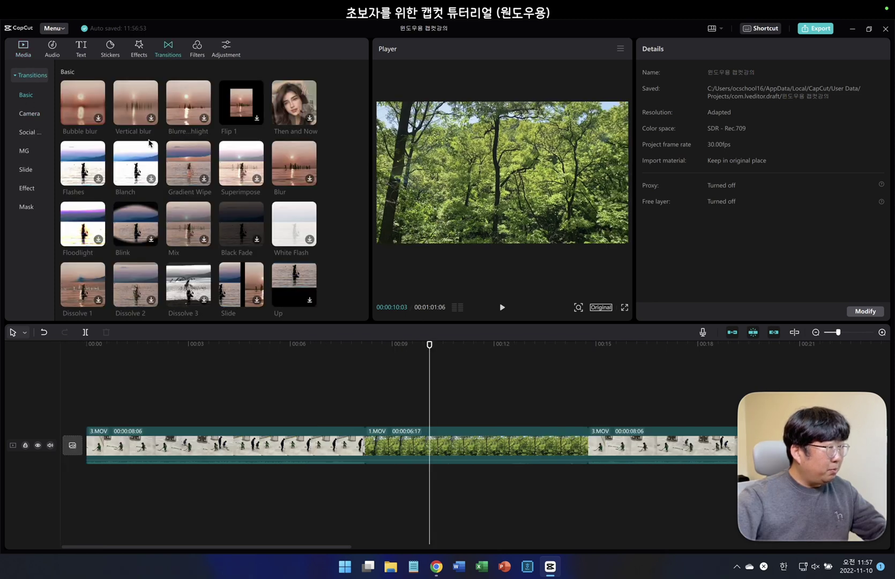
scroll(150, 143, "down", 3)
scroll(150, 144, "down", 5)
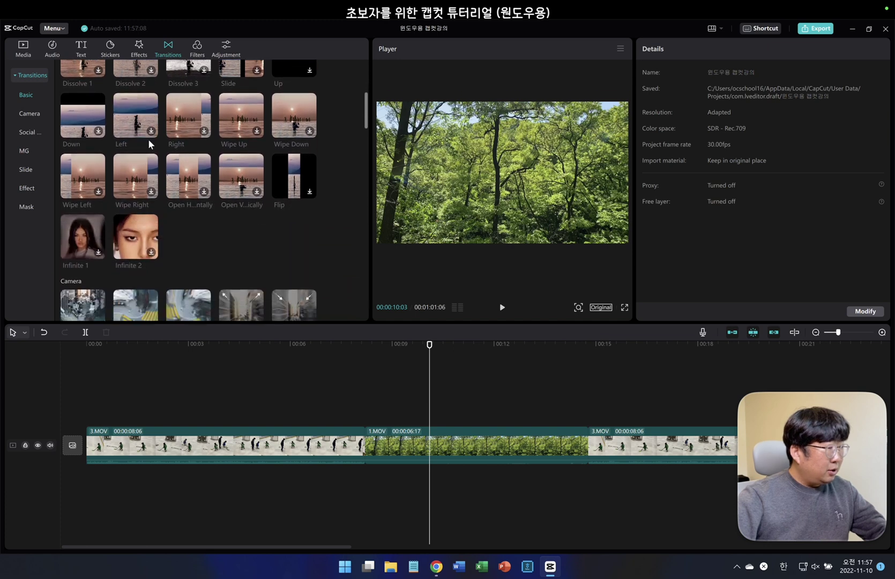
scroll(149, 139, "down", 4)
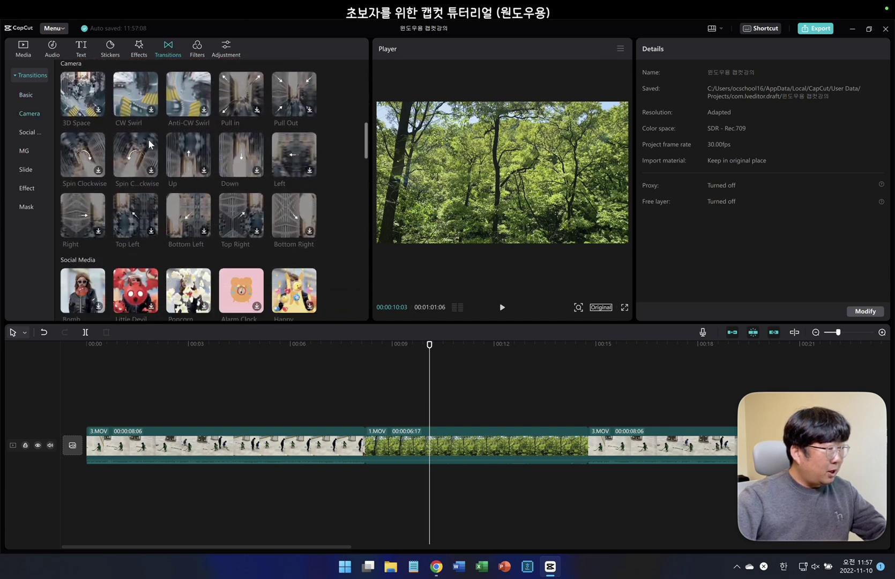
scroll(148, 142, "down", 3)
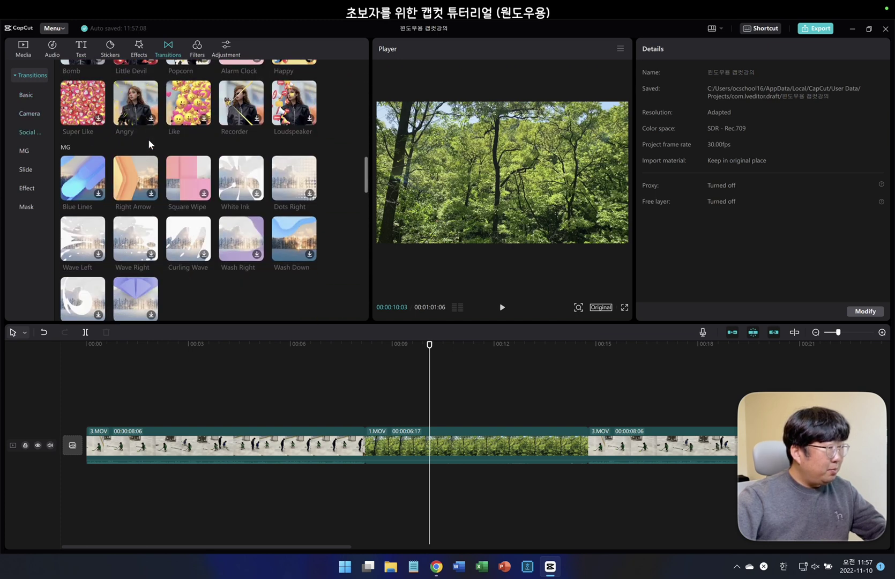
scroll(149, 141, "down", 4)
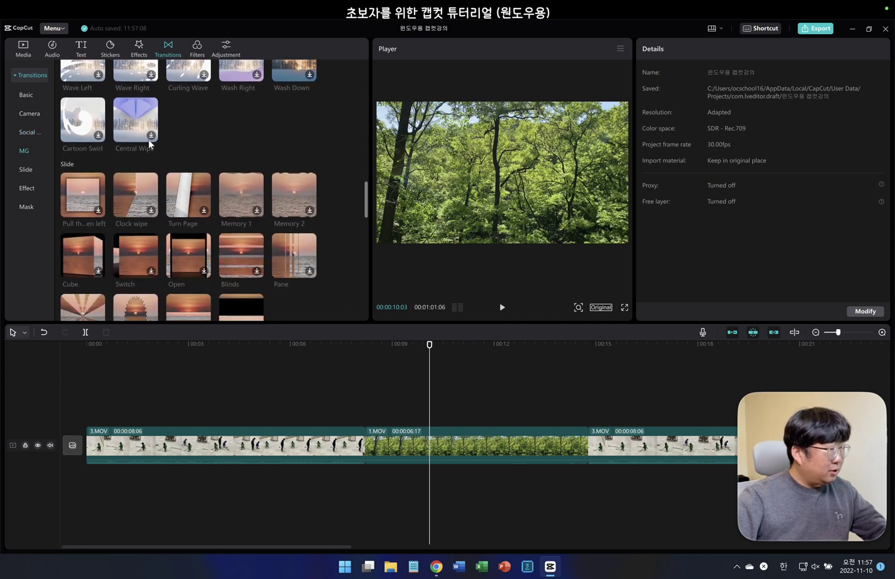
scroll(149, 142, "down", 5)
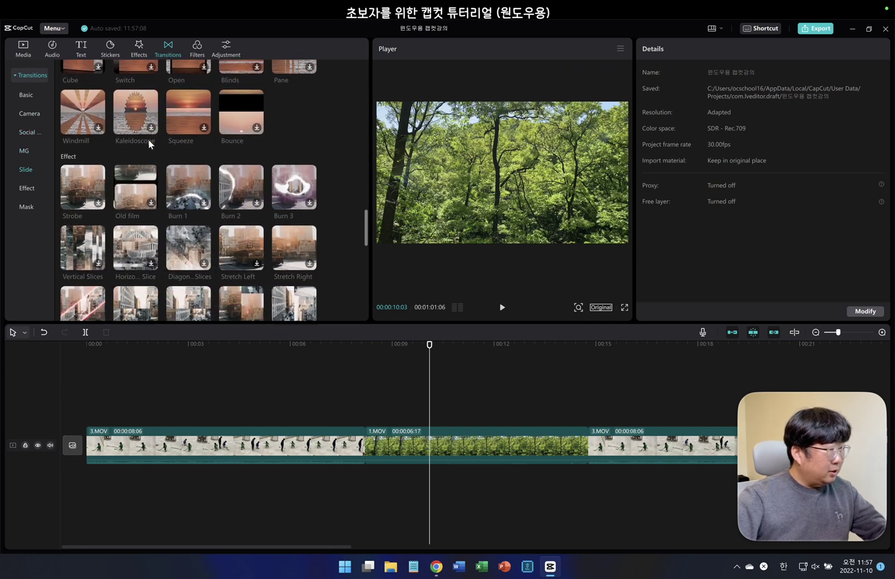
scroll(149, 142, "down", 4)
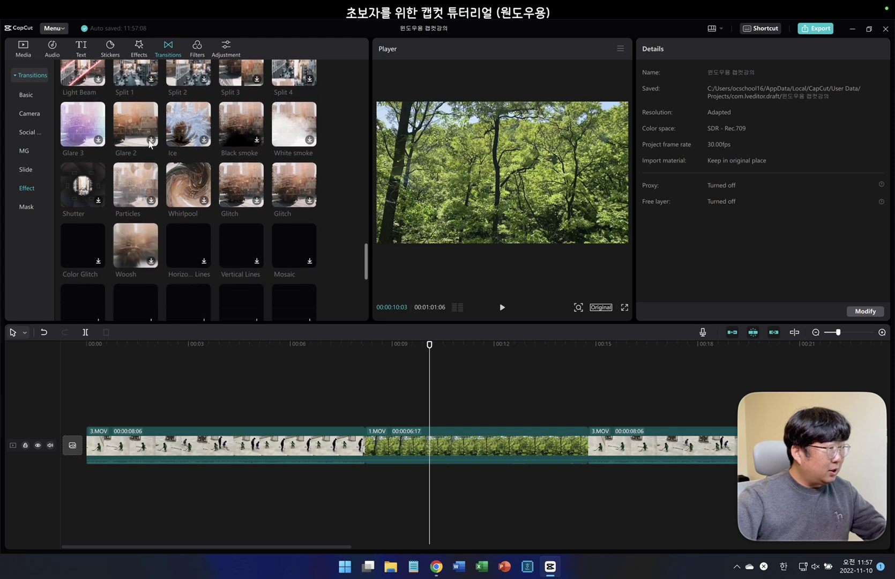
scroll(149, 140, "down", 4)
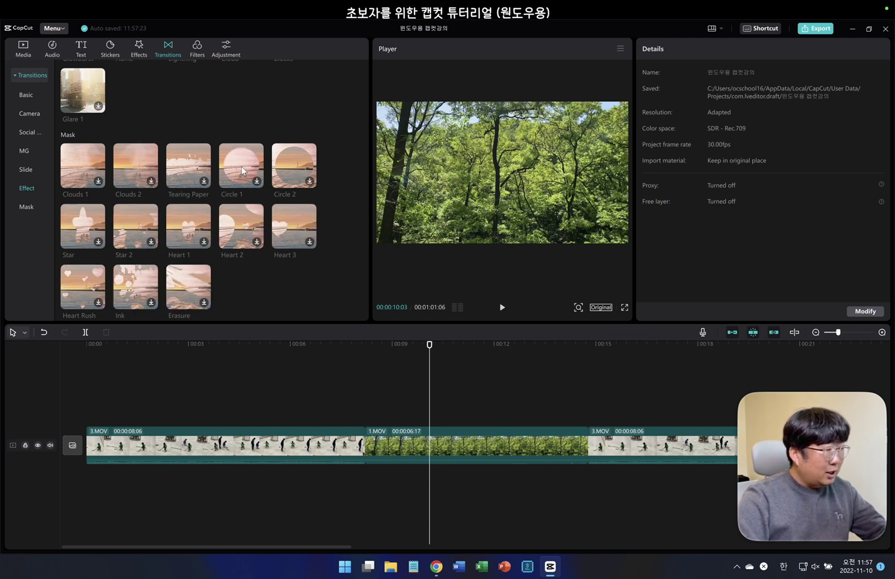
left_click(29, 132)
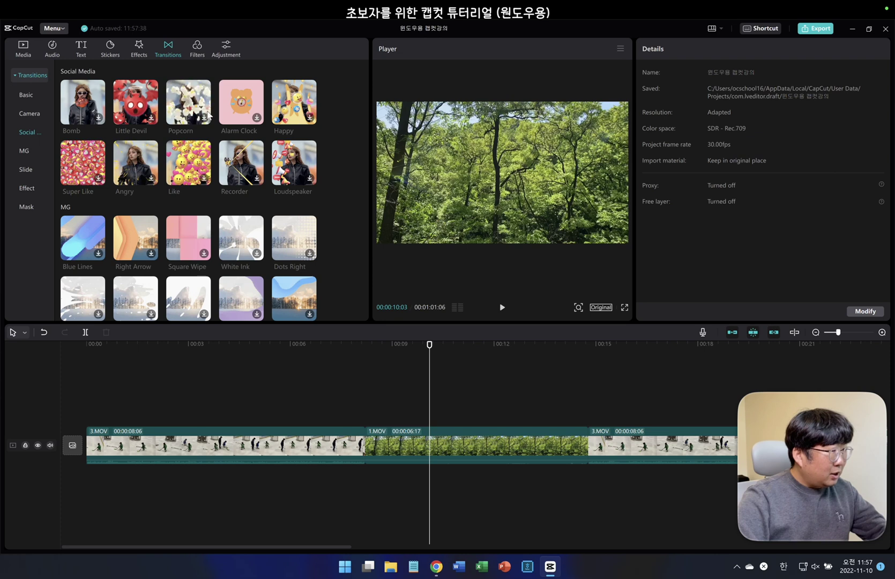
left_click(309, 118)
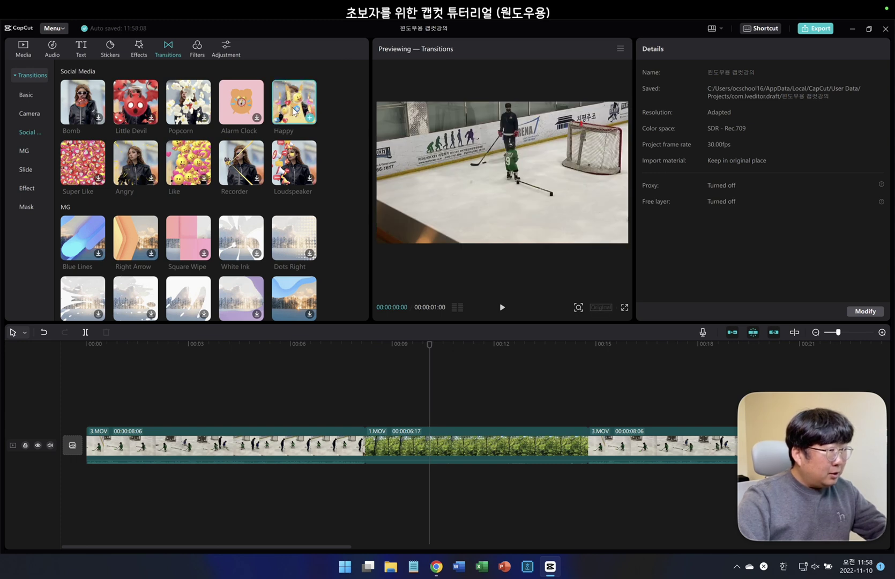
- Try adding the Happy transition with the playhead on the first 3.MOV to 1.MOV cut at 00:00:08:06, and undo it
left_click_drag(429, 346, 367, 365)
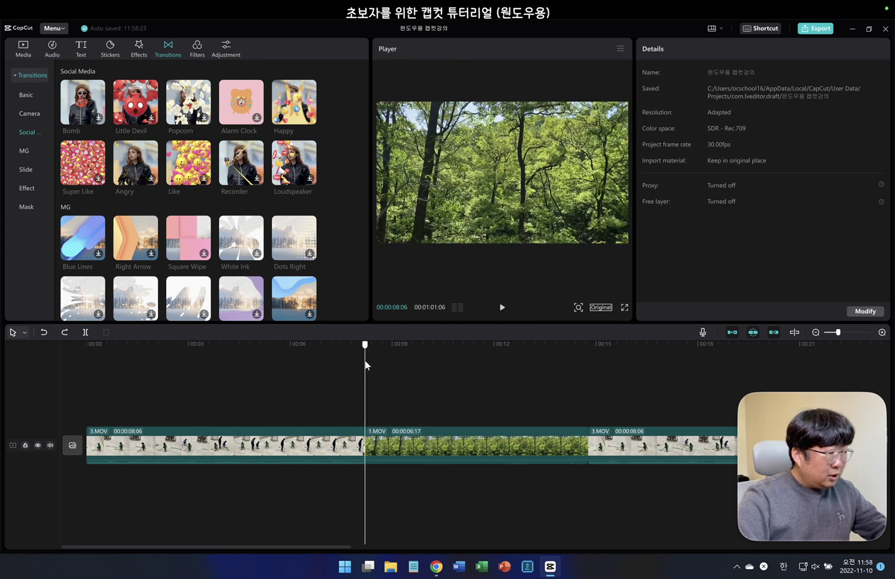
left_click(310, 118)
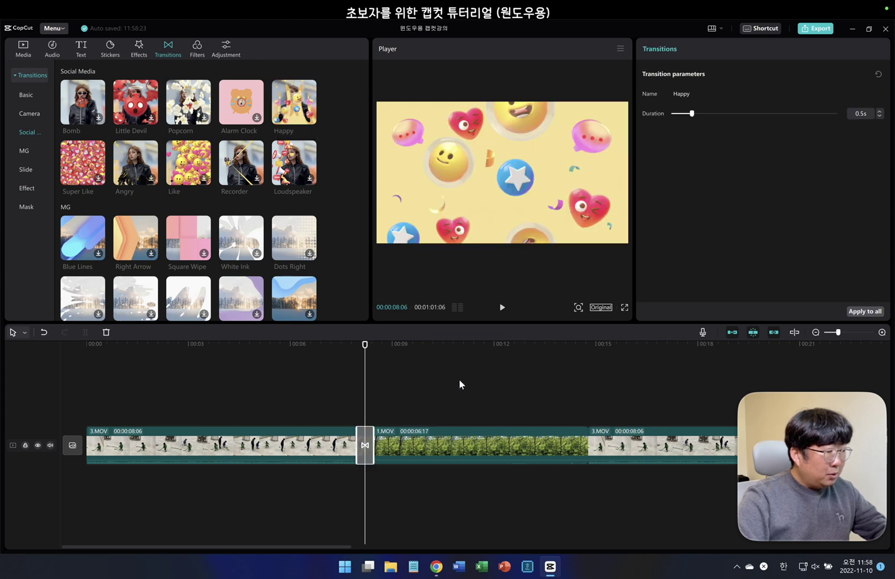
key("ctrl+z")
- Add the Happy transition to the cut between the first 3.MOV and 1.MOV pieces with the playhead at about 00:00:10:09
left_click_drag(428, 345, 438, 379)
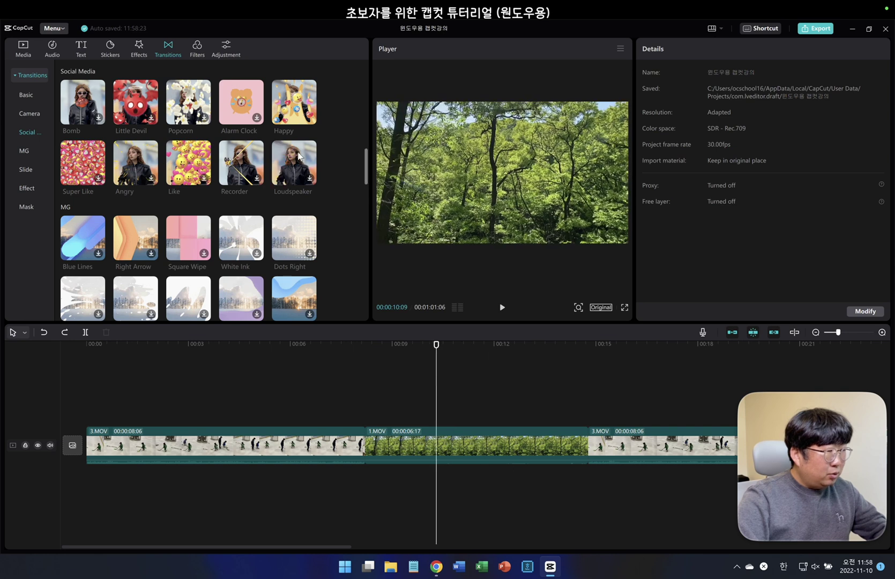
left_click(310, 118)
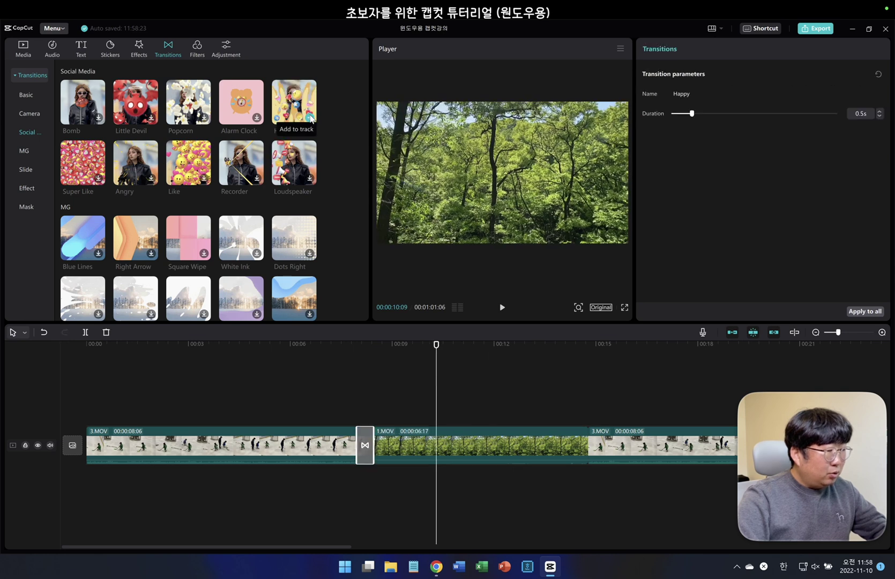
- Play the Happy transition between the first 3.MOV and 1.MOV pieces from about 00:00:07:18
left_click(352, 413)
left_click(346, 416)
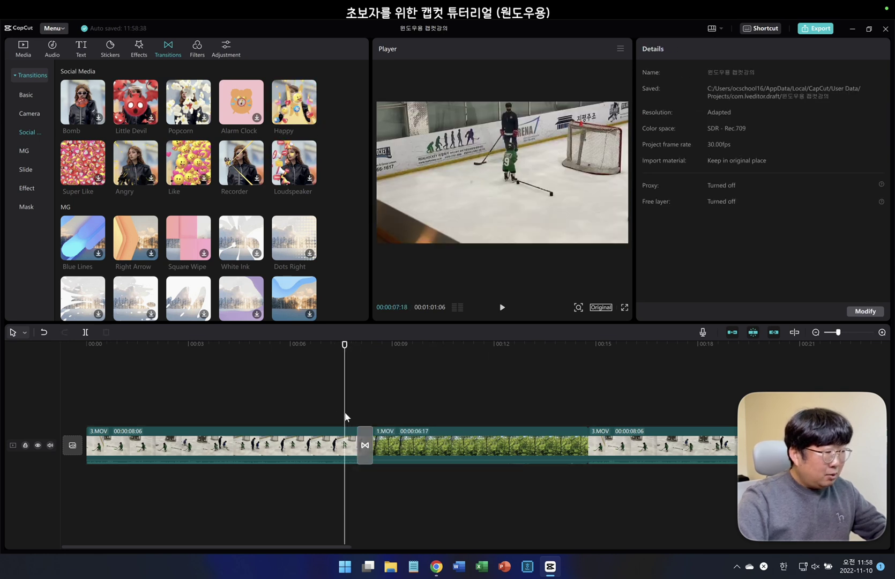
key("space")
key("space")
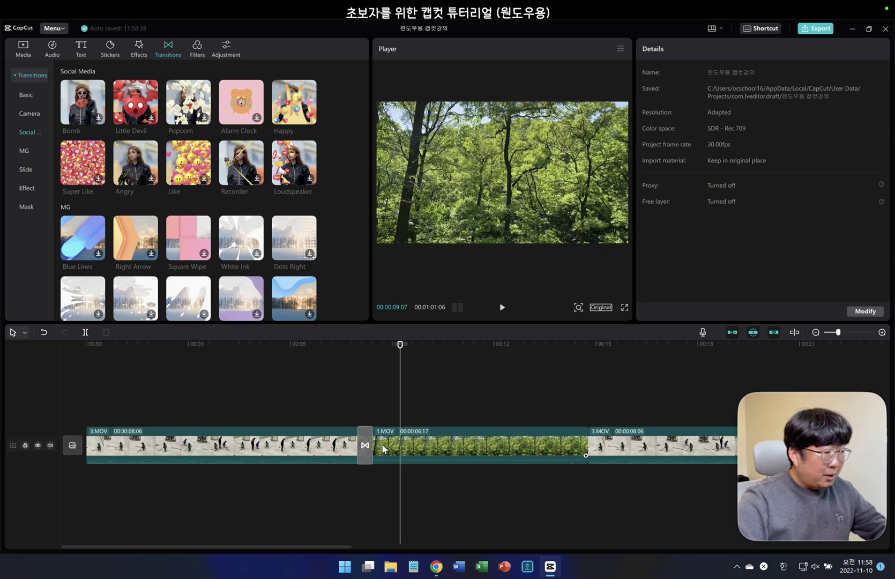
- Set the Happy transition's duration to 0.9 s and play it back from just before the cut
left_click(364, 449)
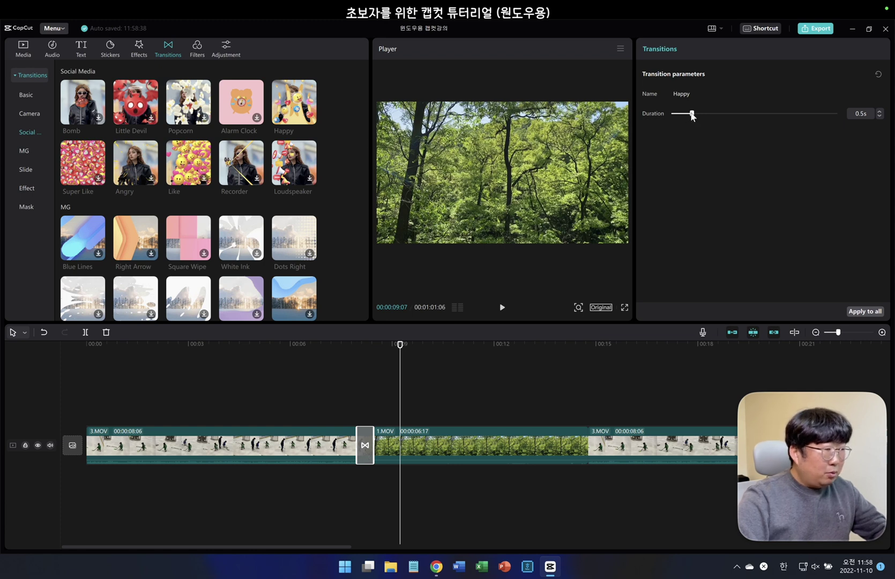
left_click_drag(693, 116, 722, 117)
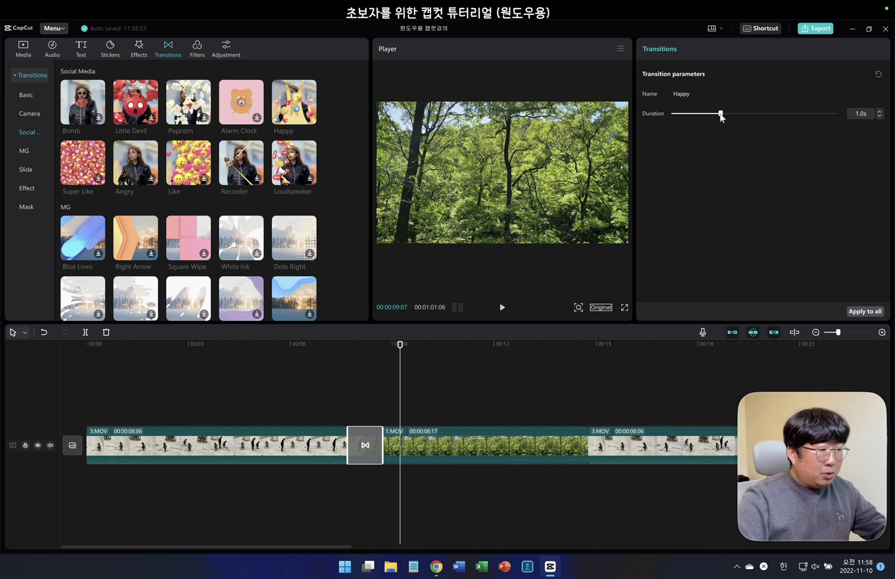
mouse_move(721, 116)
left_mouse_down()
mouse_move(678, 117)
mouse_move(734, 118)
mouse_move(689, 117)
mouse_move(724, 120)
mouse_move(702, 120)
mouse_move(716, 120)
left_mouse_up()
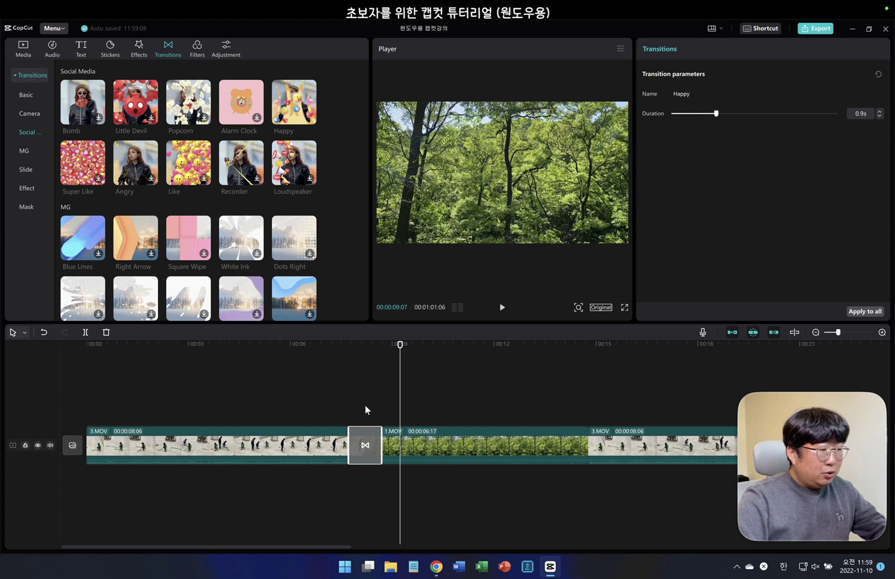
left_click(321, 399)
key("space")
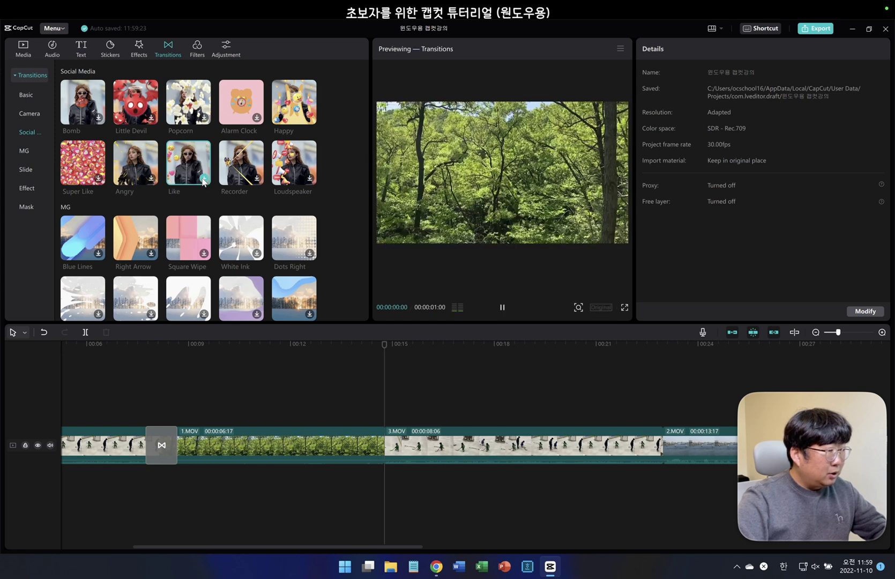
- Add the Like transition between the first 1.MOV and second 3.MOV pieces, lengthen it to 1.0 s, and play it
left_click(204, 180)
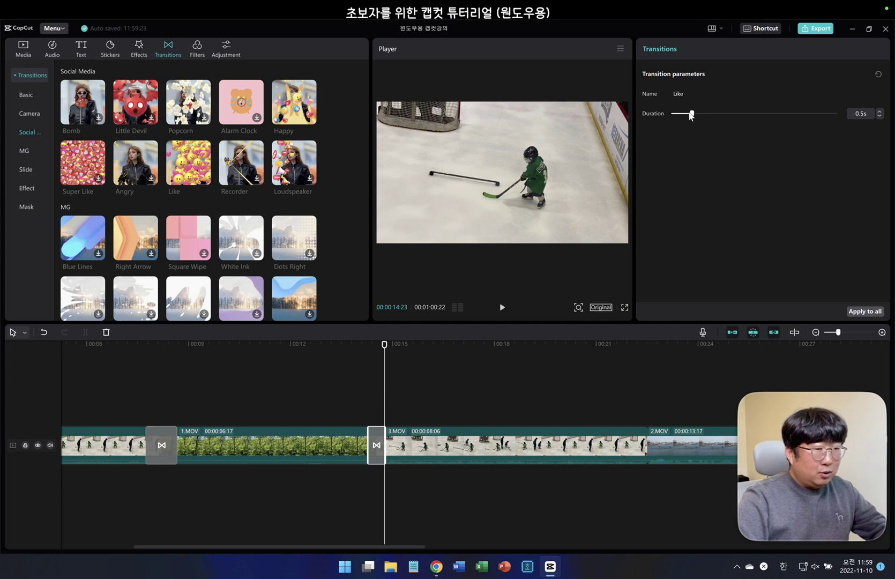
left_click_drag(692, 114, 717, 118)
left_click(333, 408)
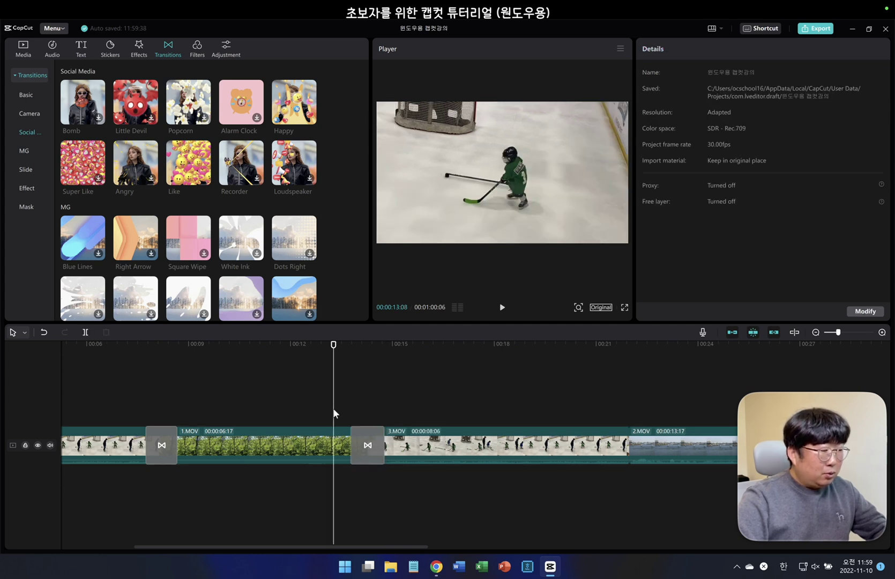
key("space")
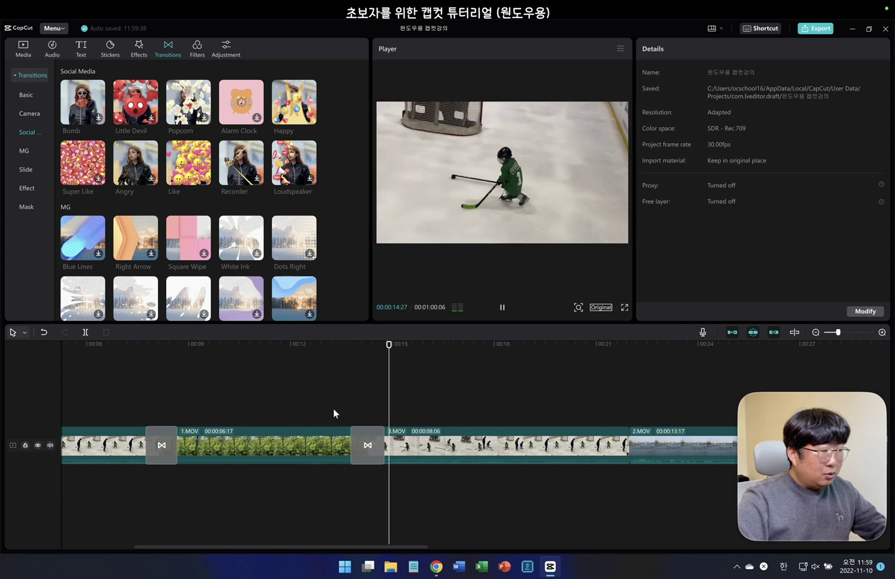
key("space")
- Examine the Like transition's parameters and the adjoining second 3.MOV piece's video settings
left_click(368, 445)
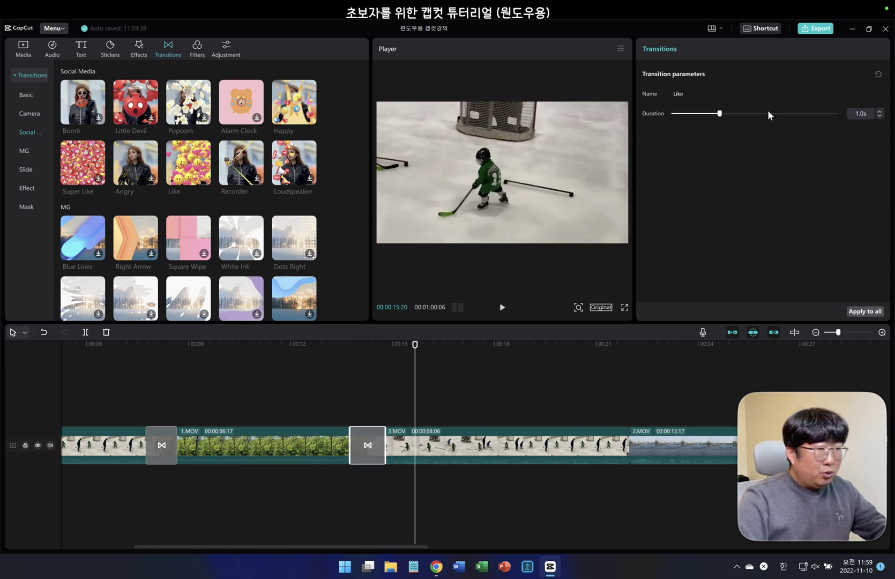
left_click(399, 447)
left_click(368, 437)
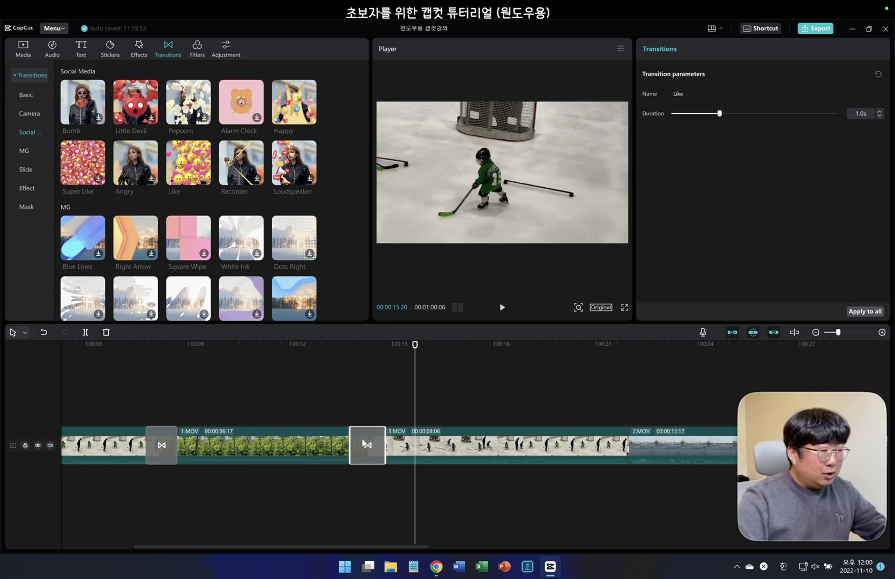
left_click(486, 440)
scroll(758, 255, "down", 1)
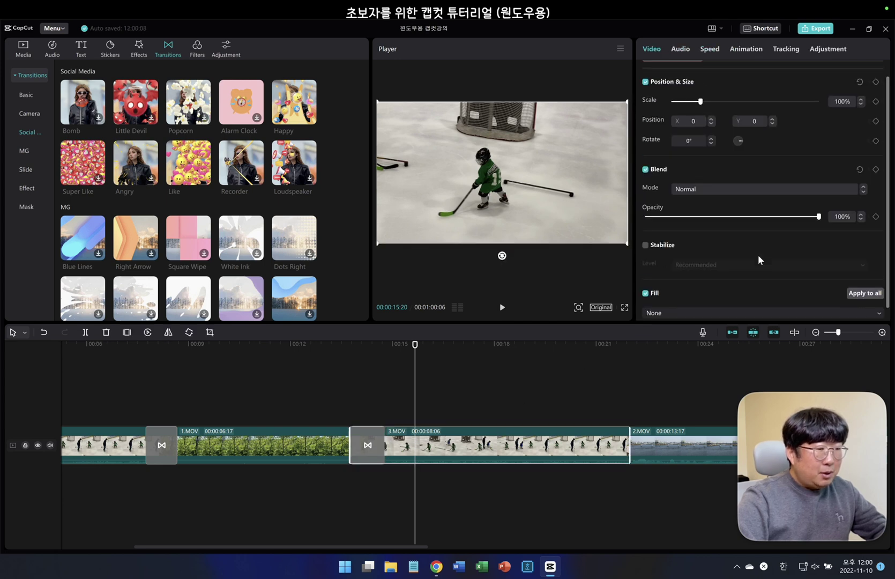
scroll(758, 254, "up", 1)
- Add the Right Arrow transition between the second 3.MOV and 2.MOV pieces, set its duration to 1.0 s, and play it
left_click(494, 356)
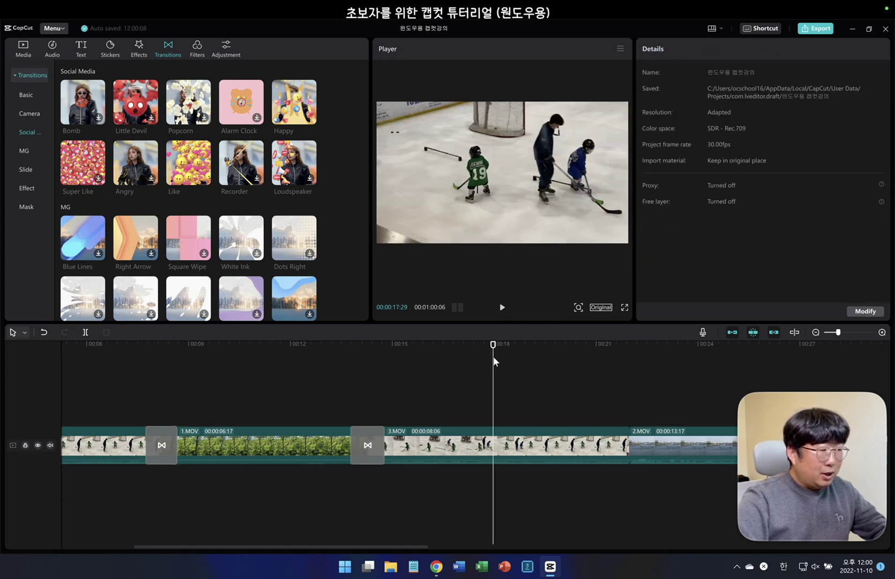
key("Down")
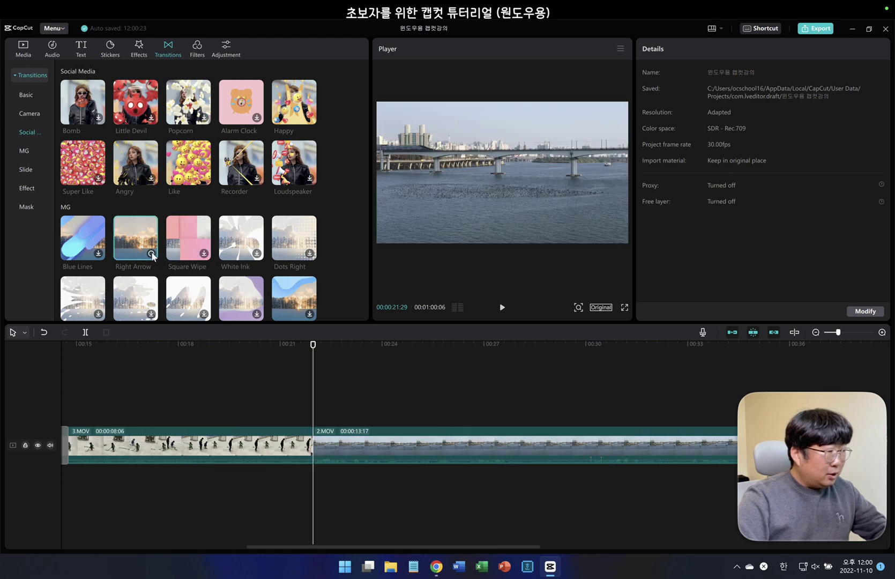
left_click(152, 254)
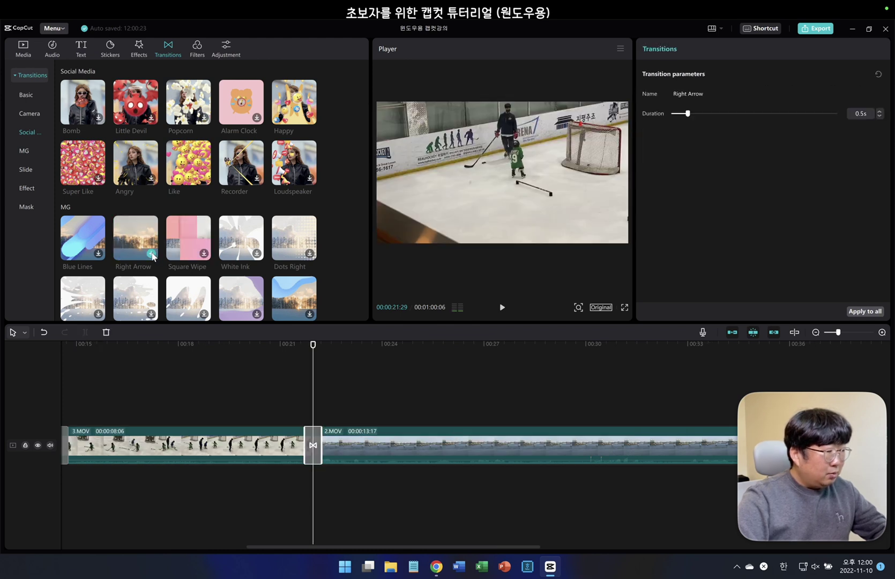
double_click(861, 113)
type("1")
key("Return")
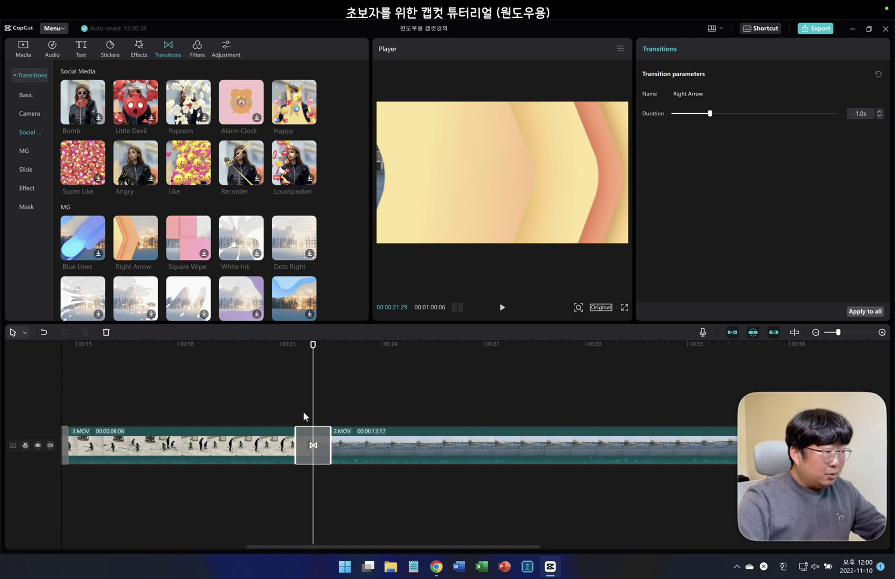
left_click(285, 414)
key("space")
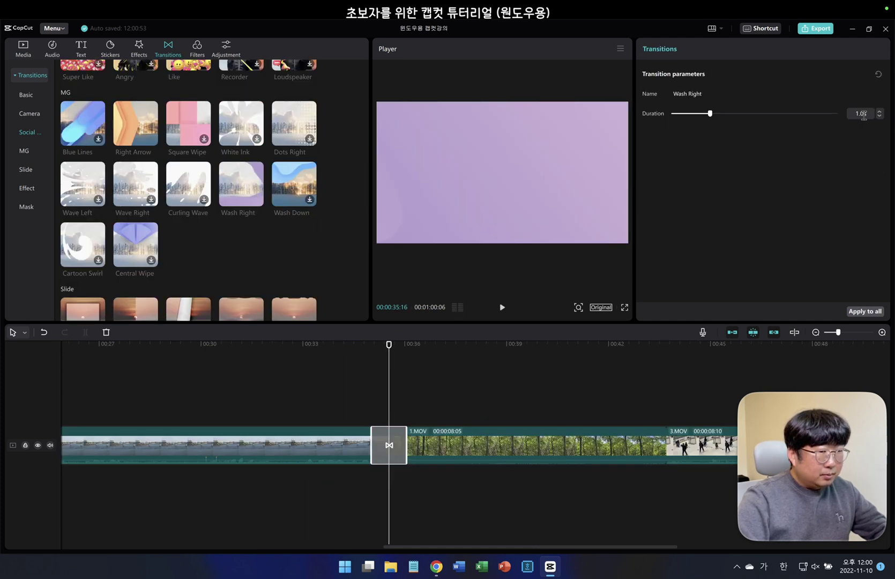
- Play the Wash Right transition between 2.MOV and the following 1.MOV piece from shortly before the cut
left_click(342, 418)
key("space")
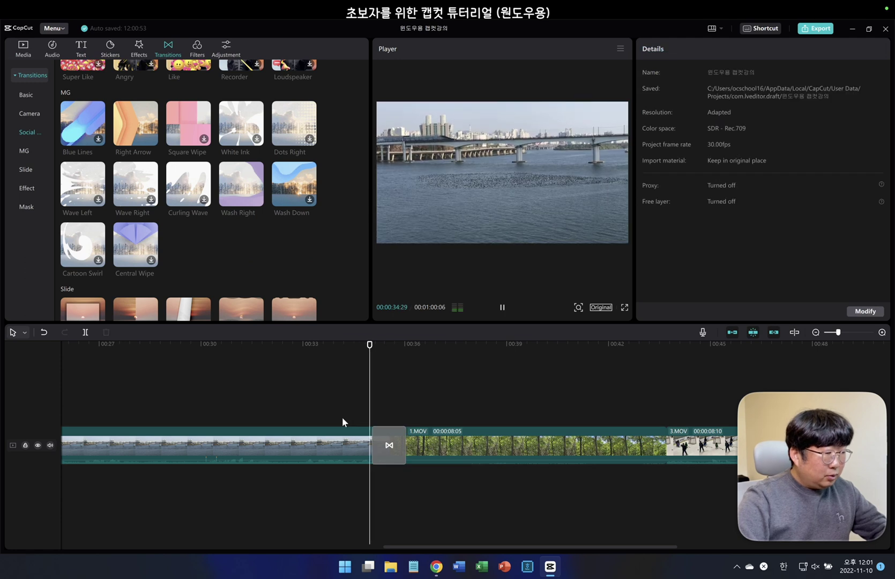
key("space")
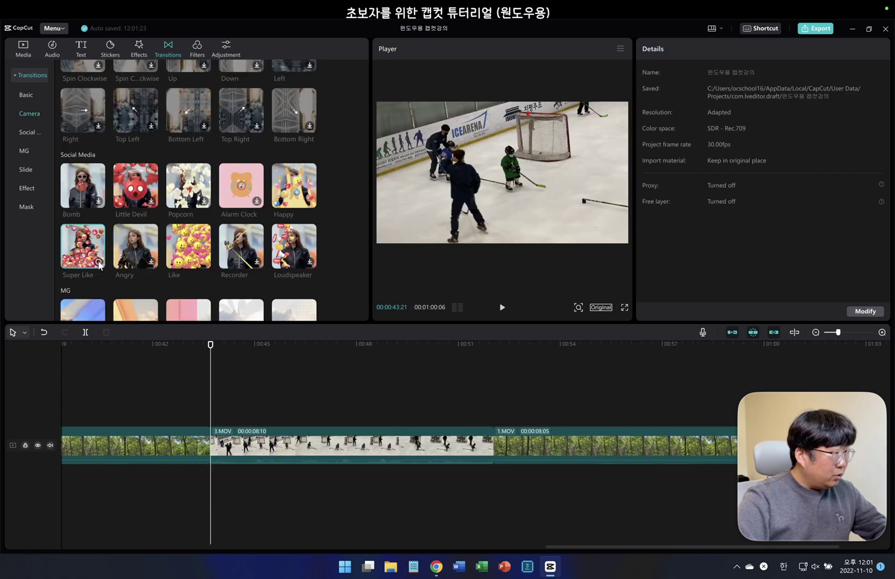
- Add the Super Like transition to the 1.MOV to 3.MOV cut at 00:00:43:21 and lengthen its duration
left_click(95, 261)
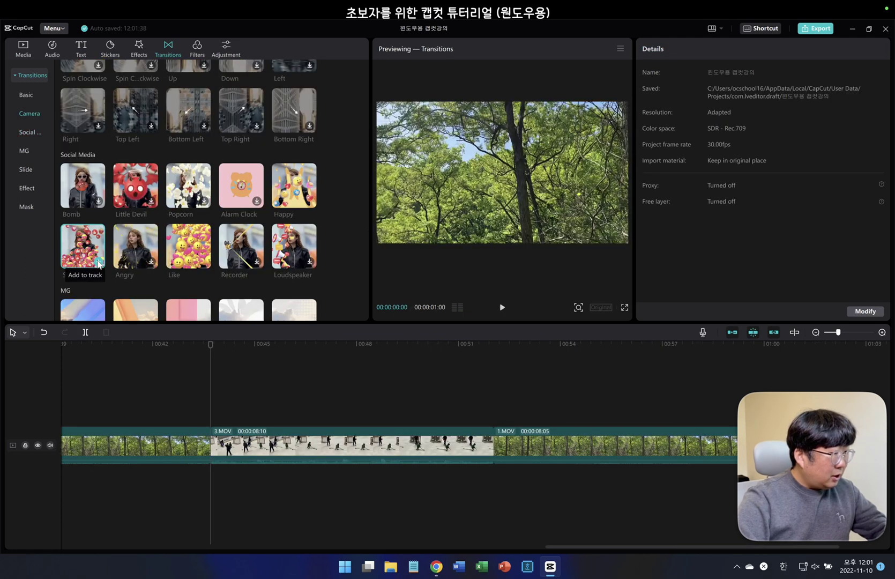
left_click(98, 264)
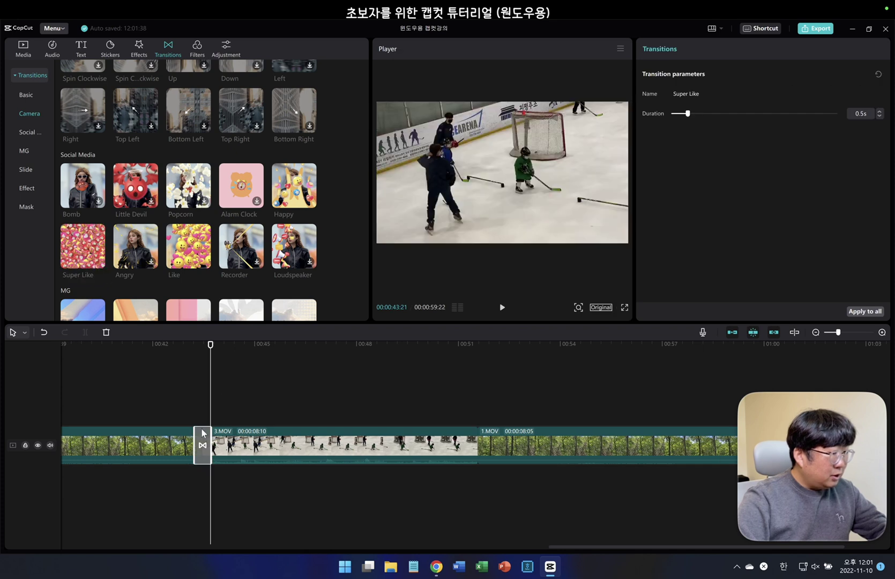
scroll(861, 114, "up", 5)
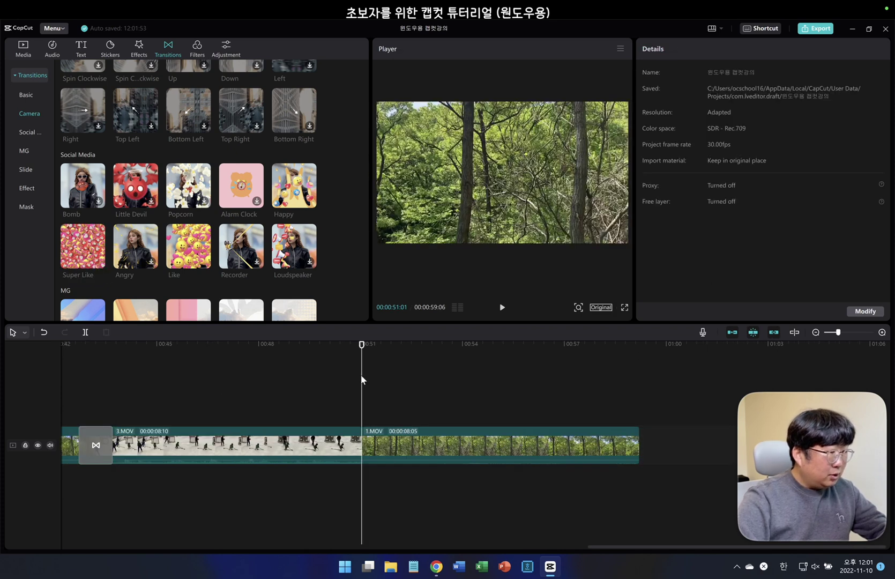
- Add the Loudspeaker transition between the last 3.MOV and 1.MOV pieces at 00:00:51:01 and set its duration to 1.0 s
left_click(284, 256)
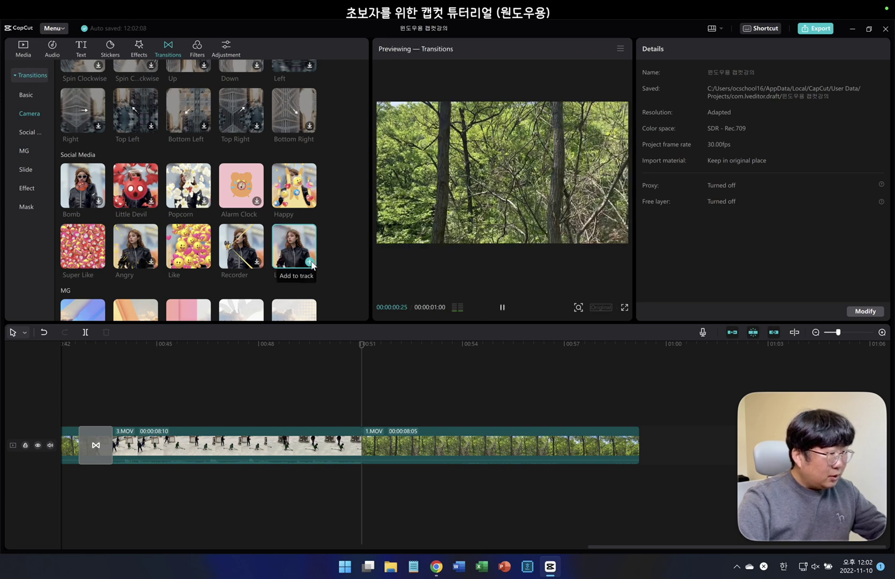
left_click(310, 262)
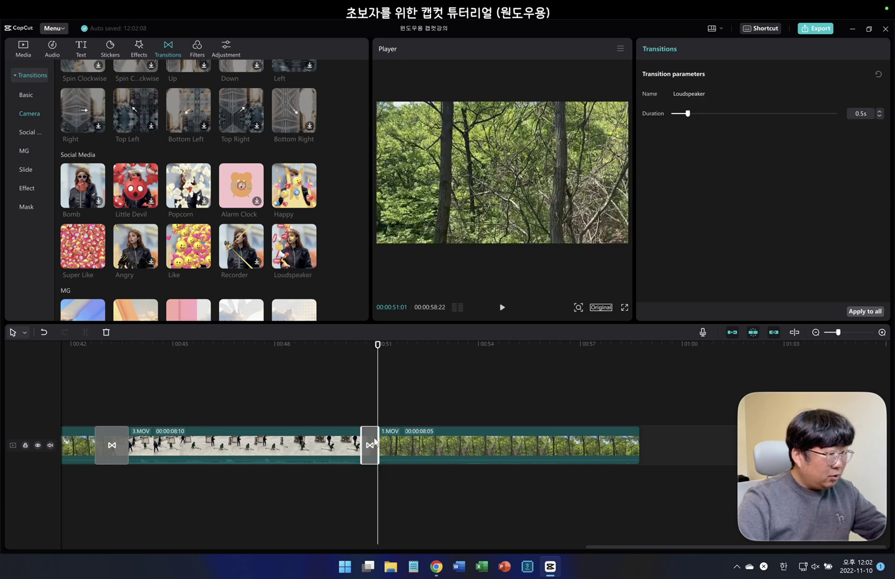
left_click(860, 113)
type("1")
key("Return")
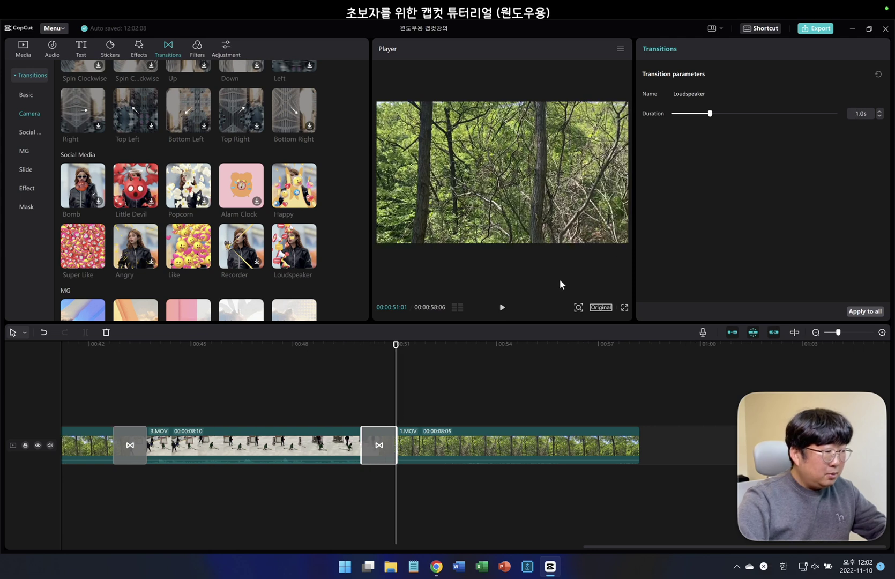
- Return to the beginning of the timeline and play the Happy and Like transitions in turn
left_click(362, 388)
scroll(343, 391, "up", 10)
left_click(328, 395)
key("space")
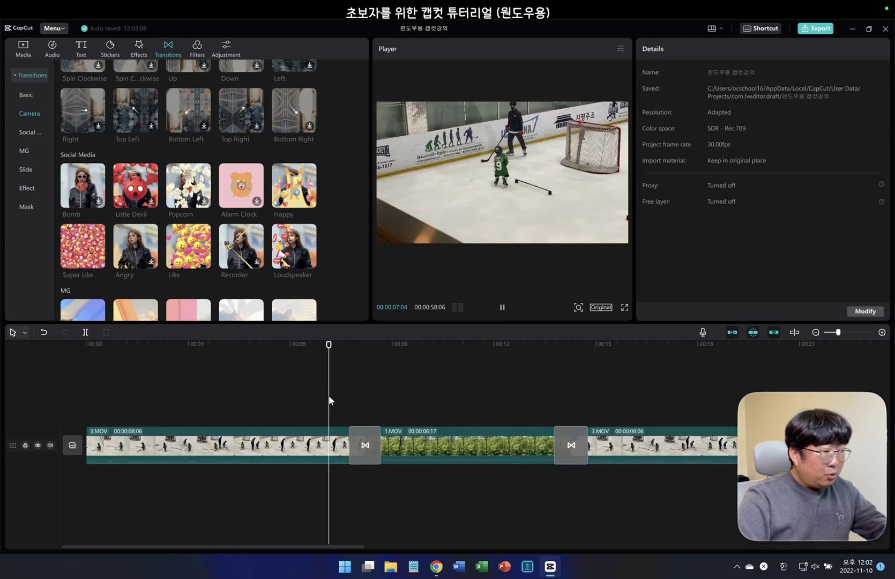
key("space")
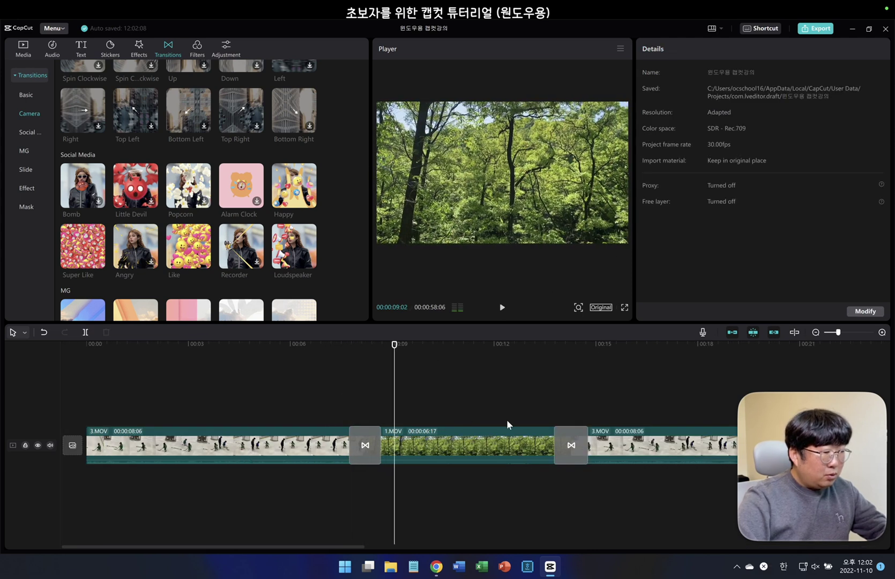
left_click(544, 408)
key("space")
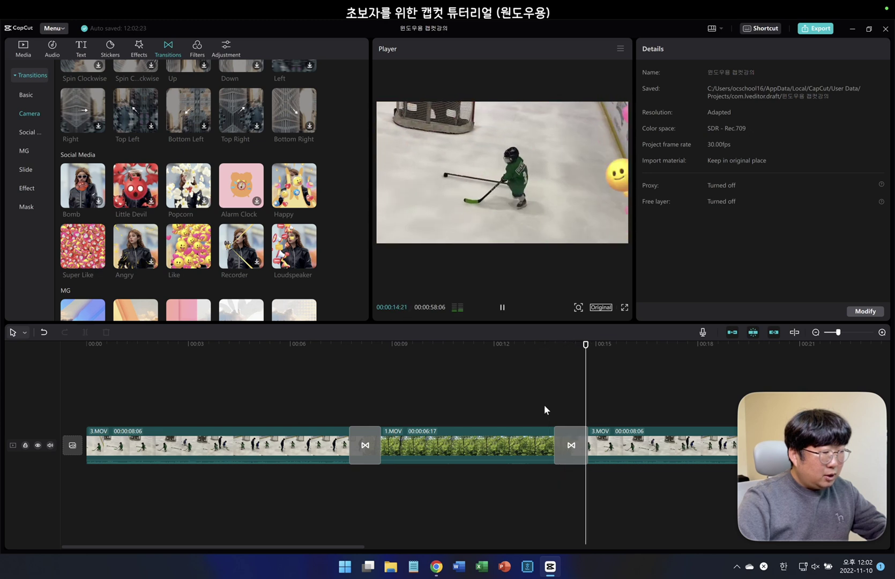
- Review the transitions further along the timeline, playing across the Right Arrow and Super Like cuts
scroll(543, 405, "down", 6)
left_click(377, 415)
key("space")
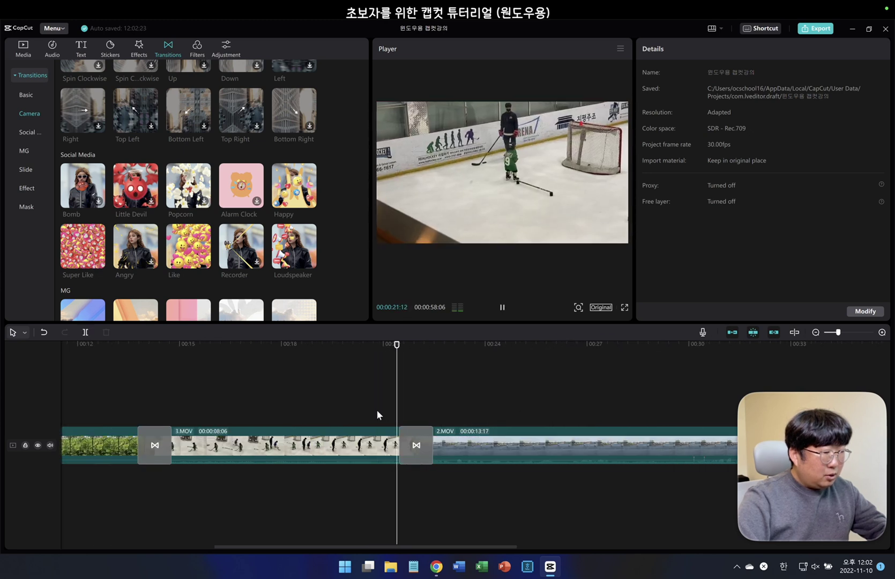
scroll(322, 402, "down", 5)
left_click(289, 398)
left_click(558, 413)
key("space")
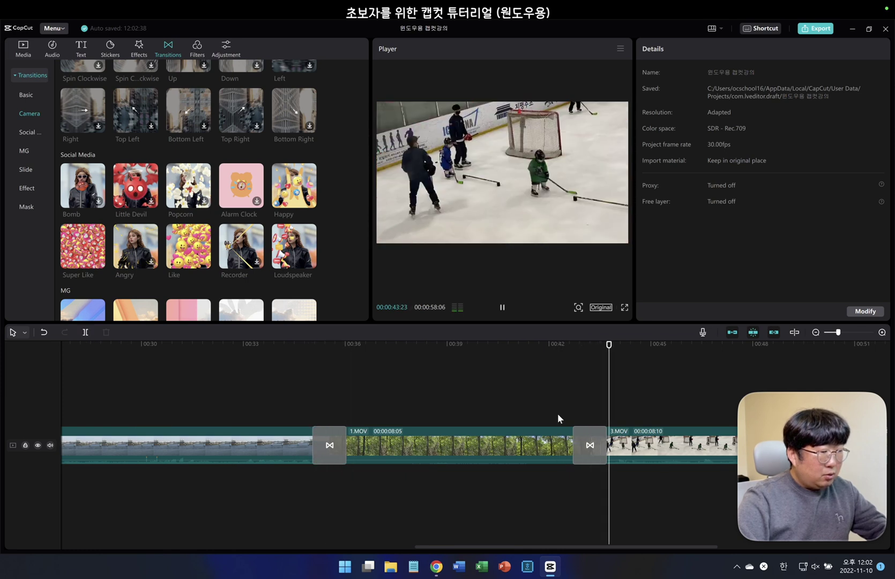
scroll(557, 414, "down", 3)
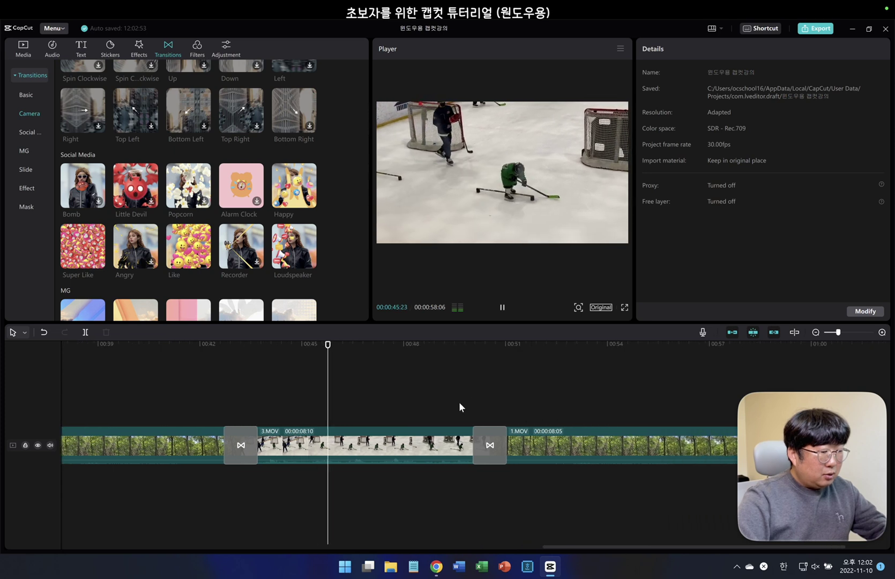
key("space")
- Enlarge the first 3.MOV piece's picture beyond the preview frame and move the playhead to 00:00:00:00
scroll(459, 407, "up", 10)
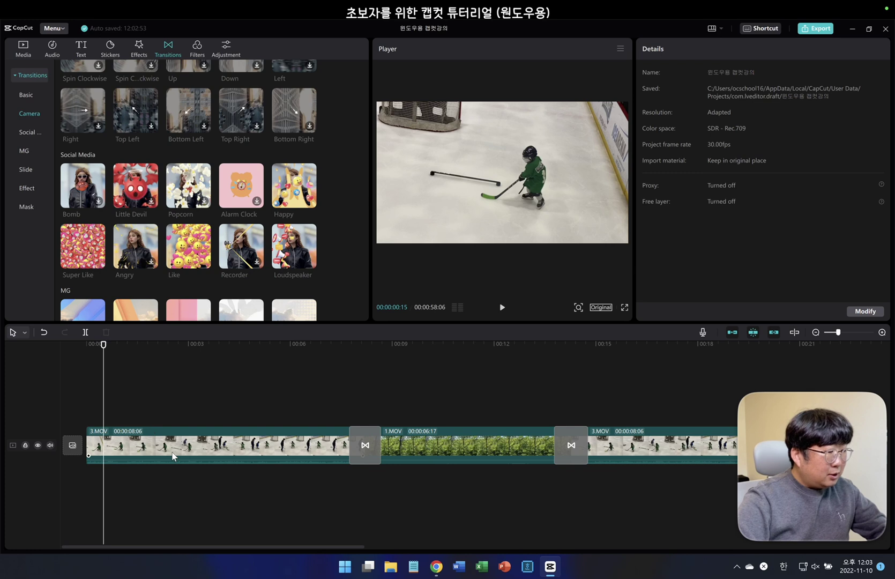
left_click(172, 456)
left_click(444, 447)
left_click(281, 443)
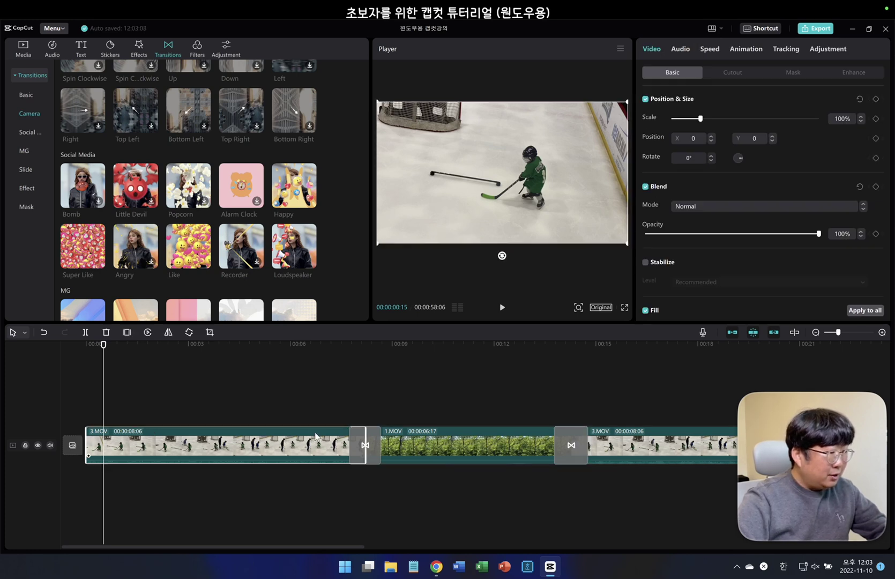
left_click(209, 437)
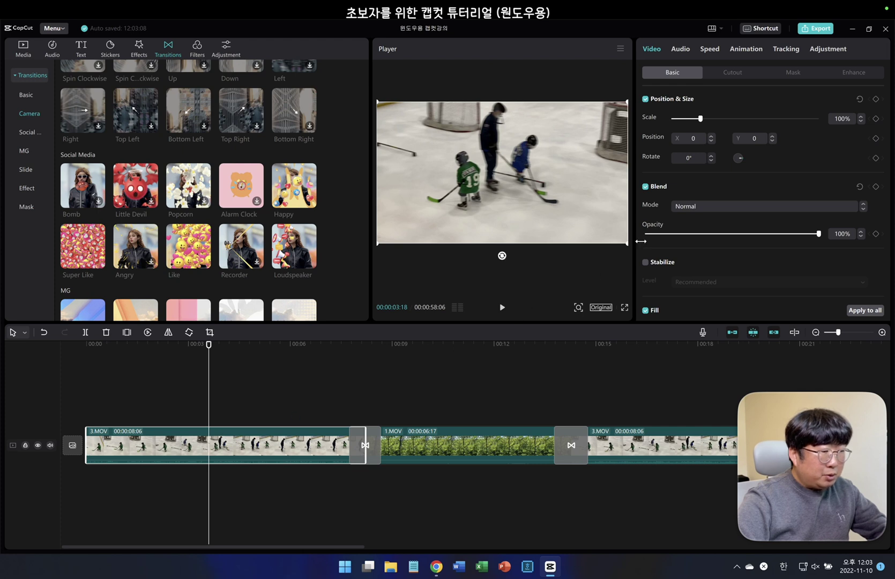
left_click_drag(629, 247, 679, 275)
left_click(88, 401)
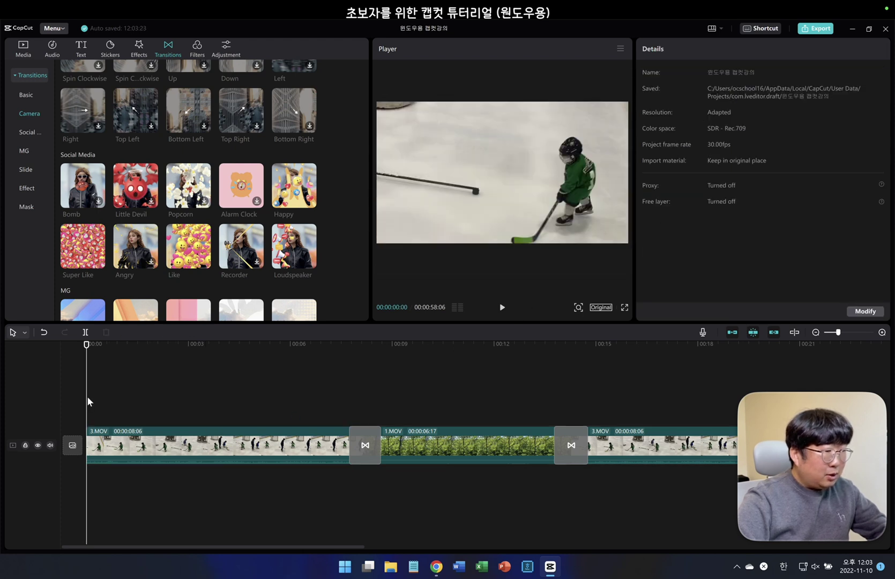
- Play the enlarged first 3.MOV piece from the start of the timeline and pause partway through it
key("space")
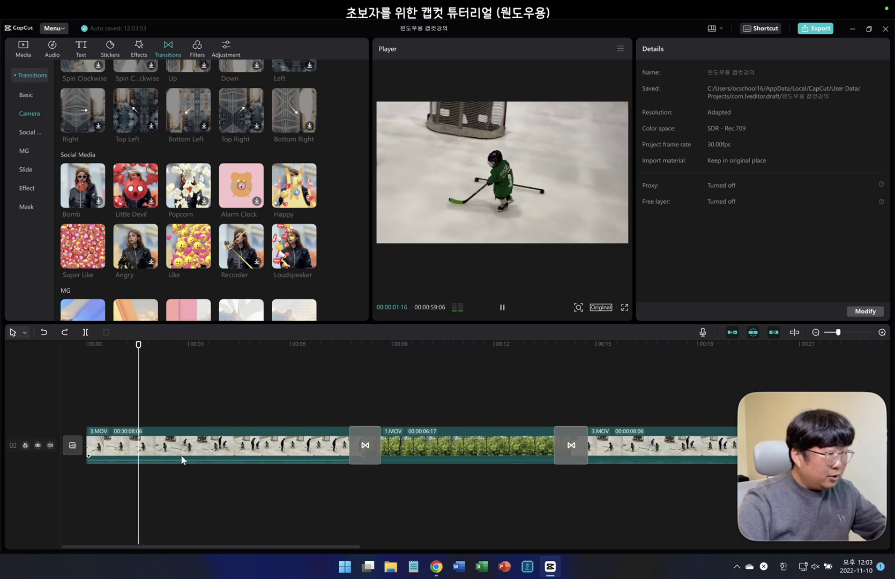
left_click(182, 459)
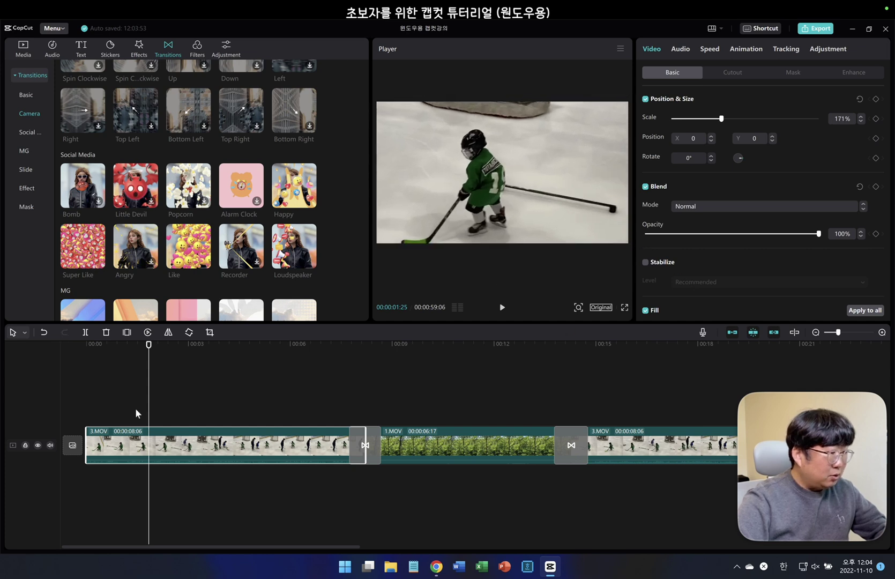
left_click(86, 471)
key("space")
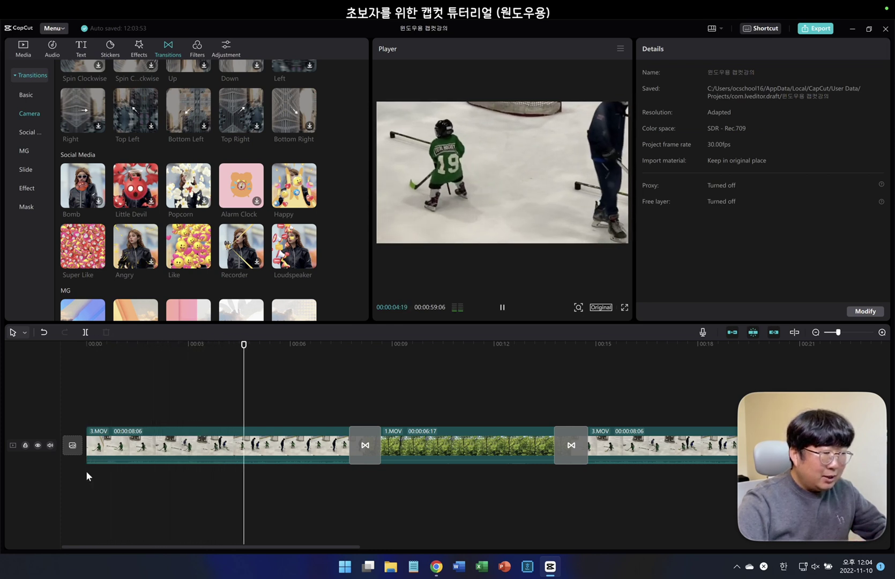
key("space")
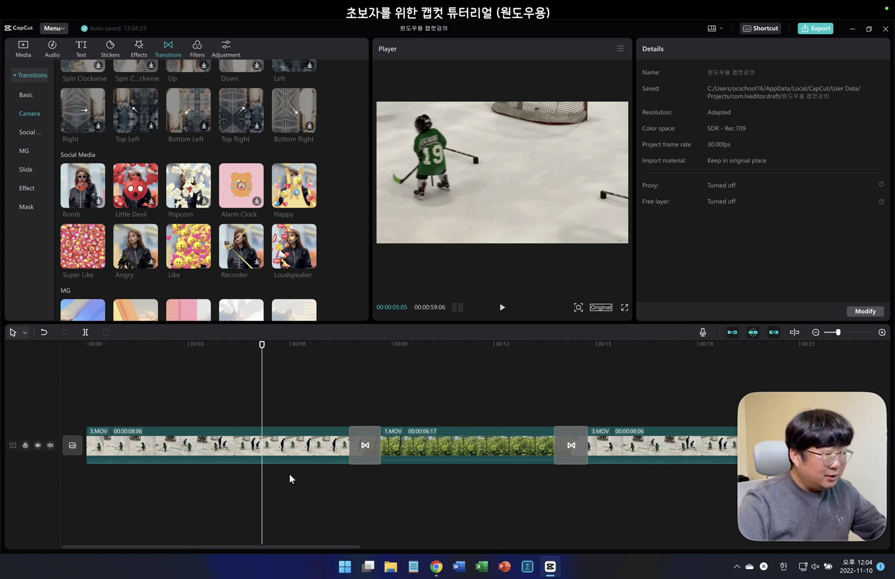
- Try rotating the first 1.MOV piece's picture to -15° and undo the rotation
left_click(472, 444)
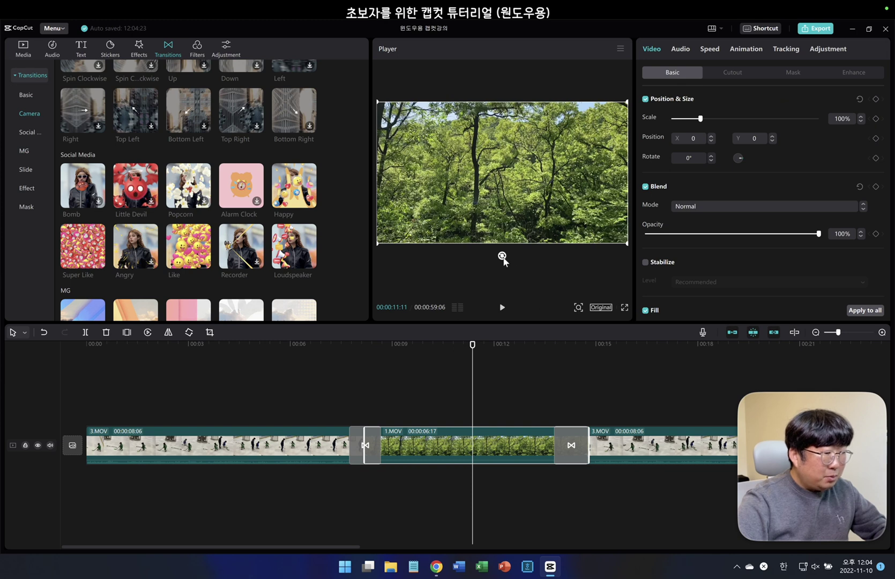
left_click_drag(503, 257, 524, 256)
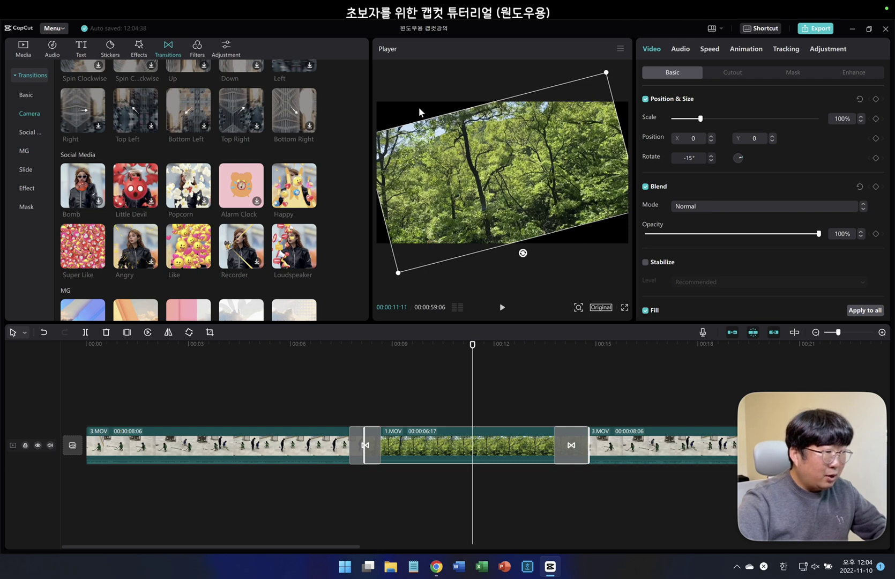
left_click(465, 388)
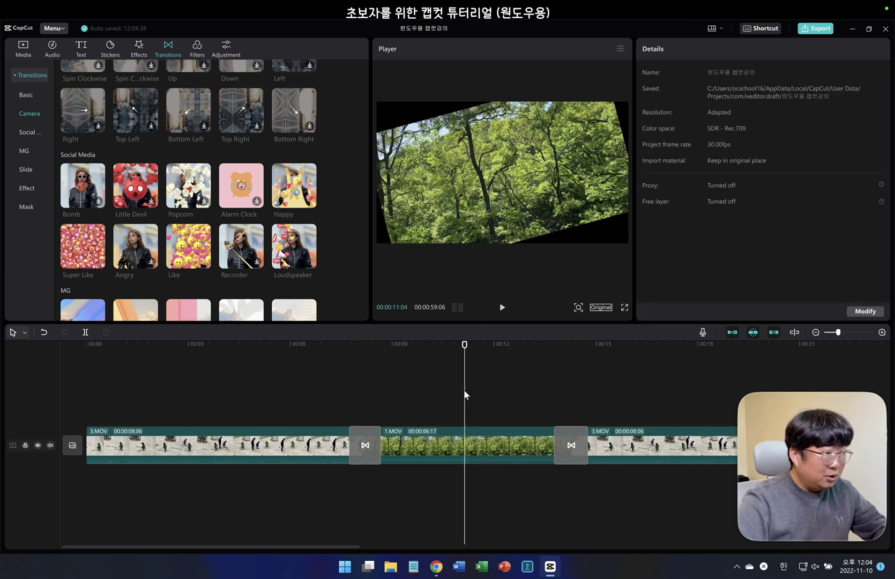
key("ctrl+z")
- Enlarge the 2.MOV clip's picture beyond the preview frame, working at 00:00:28:18
left_click(631, 416)
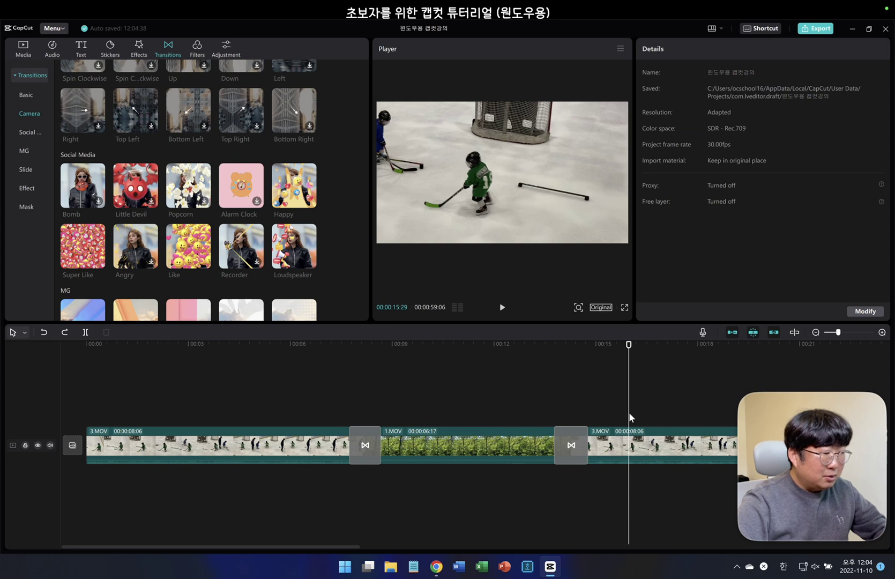
scroll(536, 419, "down", 5)
left_click(448, 423)
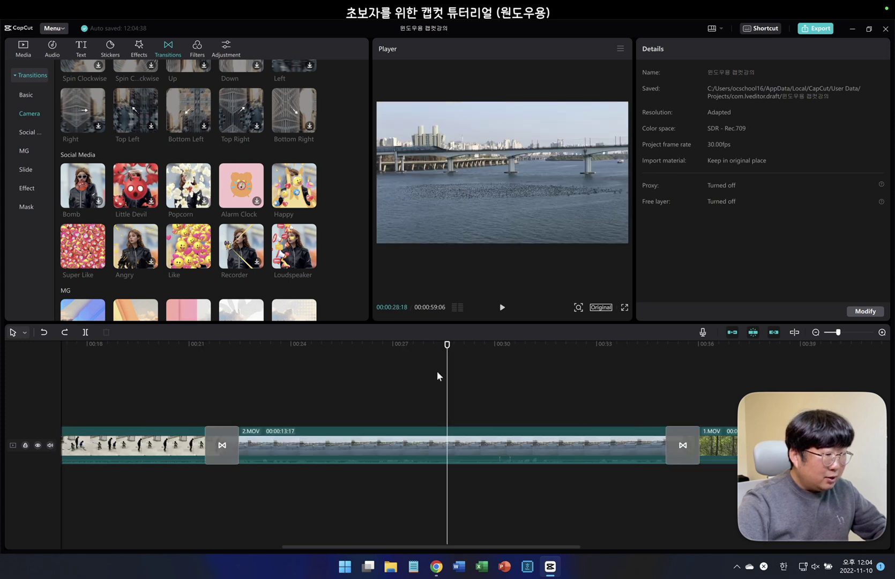
left_click(451, 445)
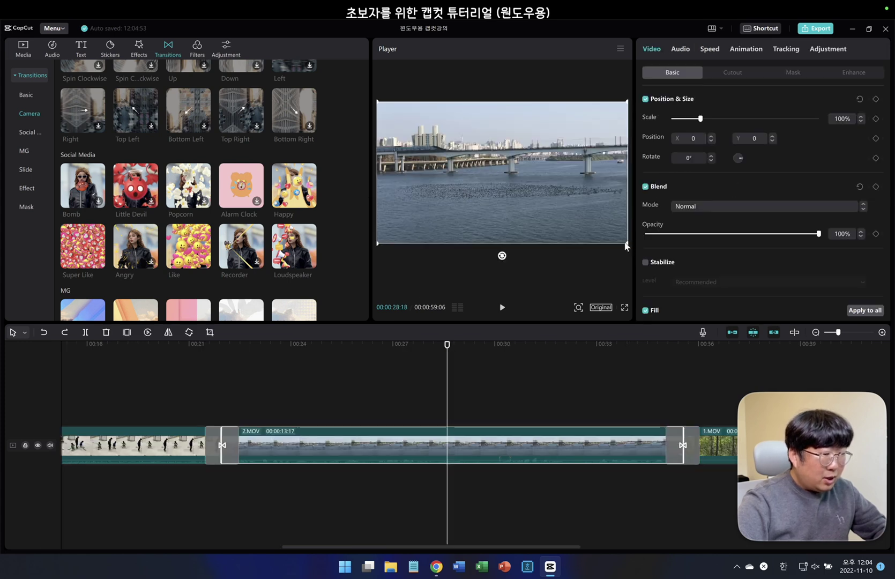
left_click_drag(633, 245, 661, 278)
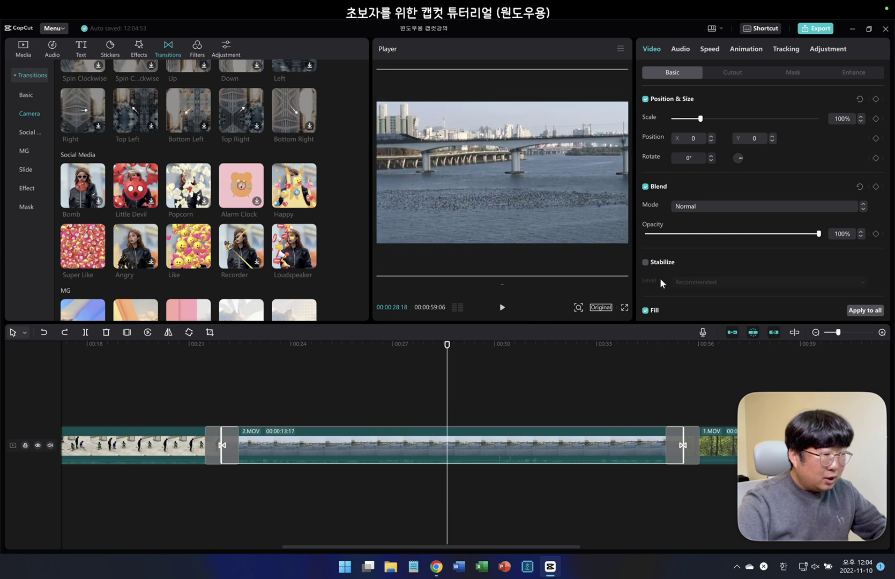
- Play the timeline across the transition leading into the enlarged 2.MOV clip
left_click(221, 416)
left_click(222, 413)
key("space")
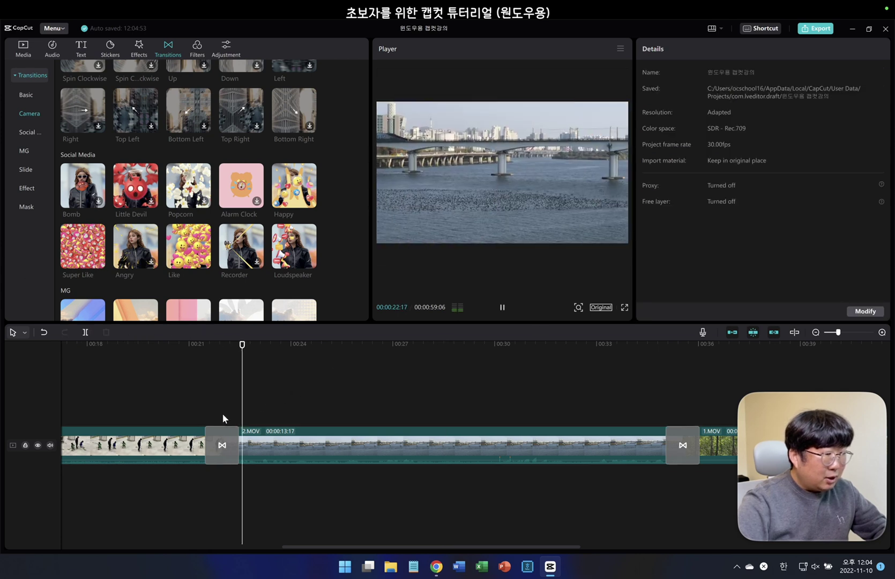
key("space")
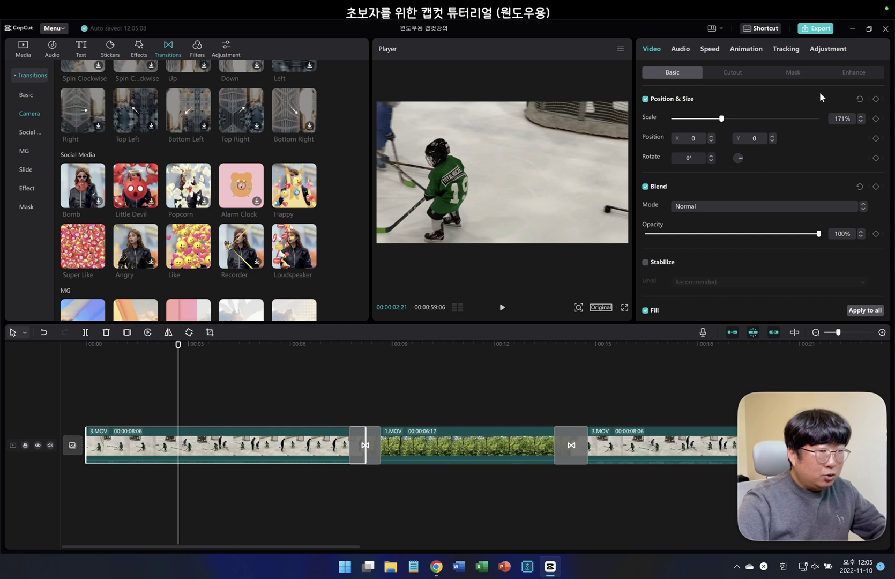
- Try setting the first 3.MOV piece's scale to 100% and undo the change
left_click(840, 118)
type("100")
key("Return")
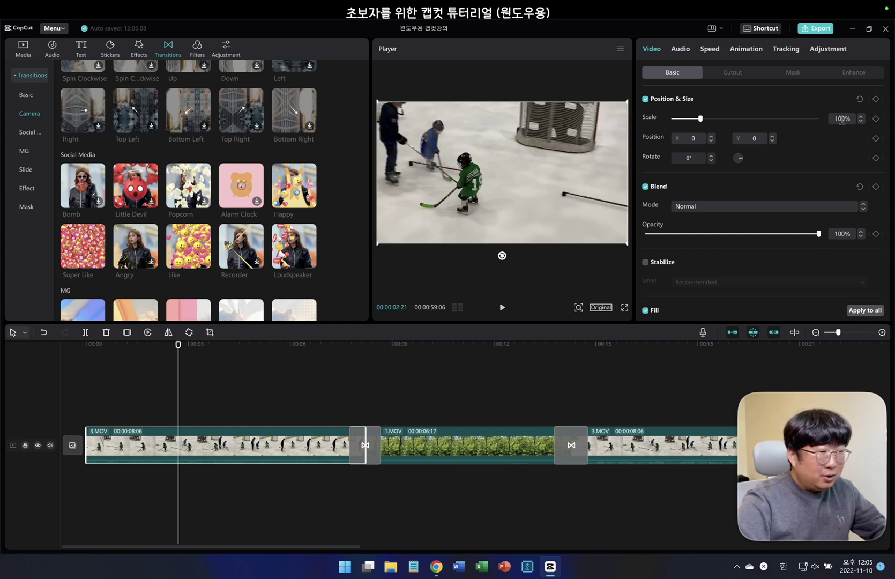
key("ctrl+z")
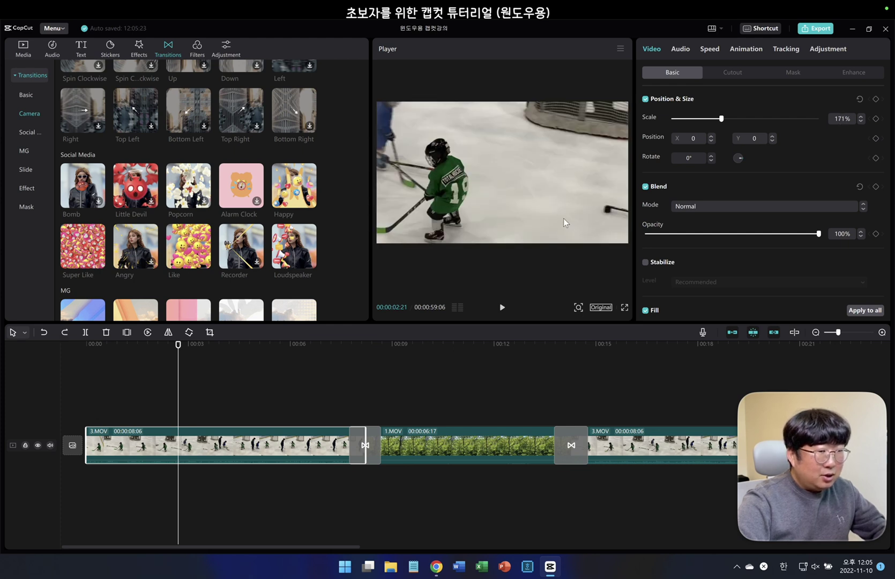
- Shift the first 3.MOV piece's picture horizontally to X 442 and give it the weakest Blur background fill
left_click_drag(492, 158, 521, 157)
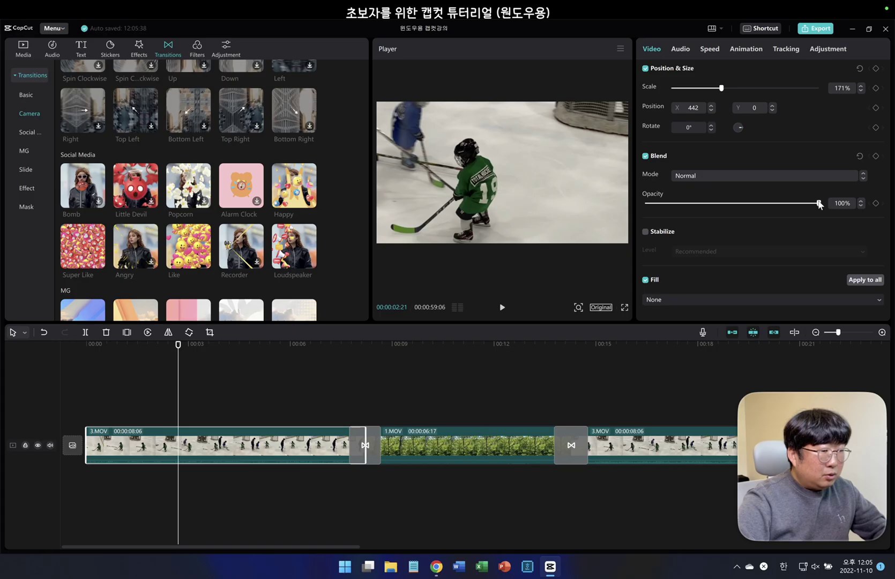
left_click_drag(821, 204, 850, 215)
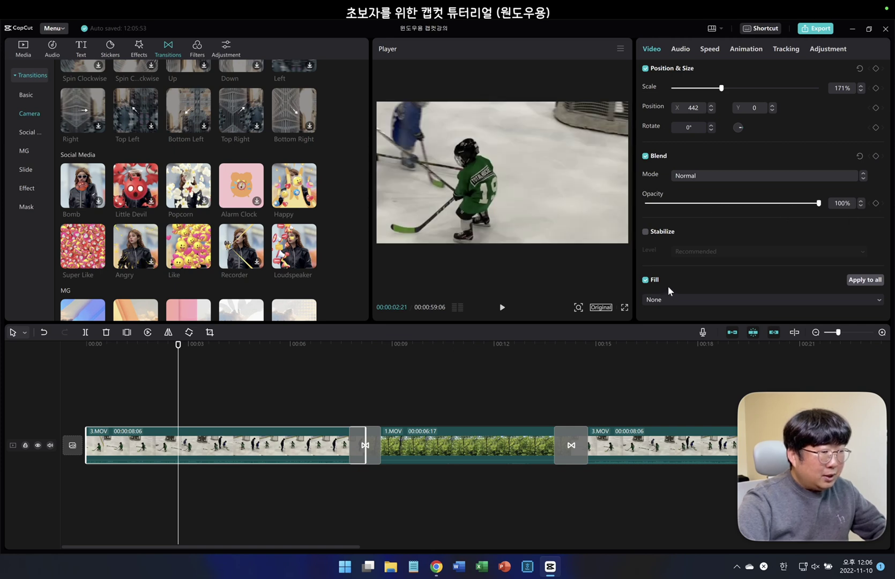
left_click(663, 299)
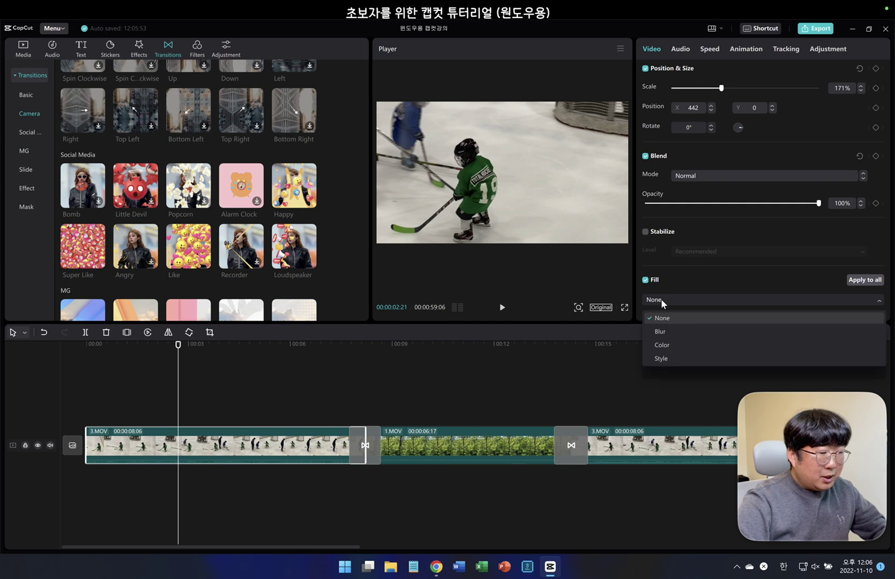
left_click(666, 329)
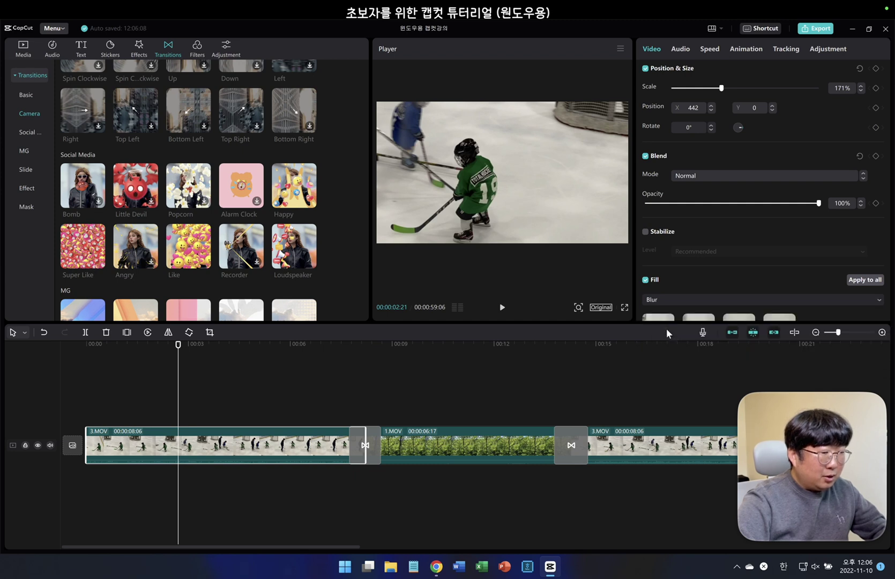
scroll(666, 290, "down", 1)
left_click(666, 284)
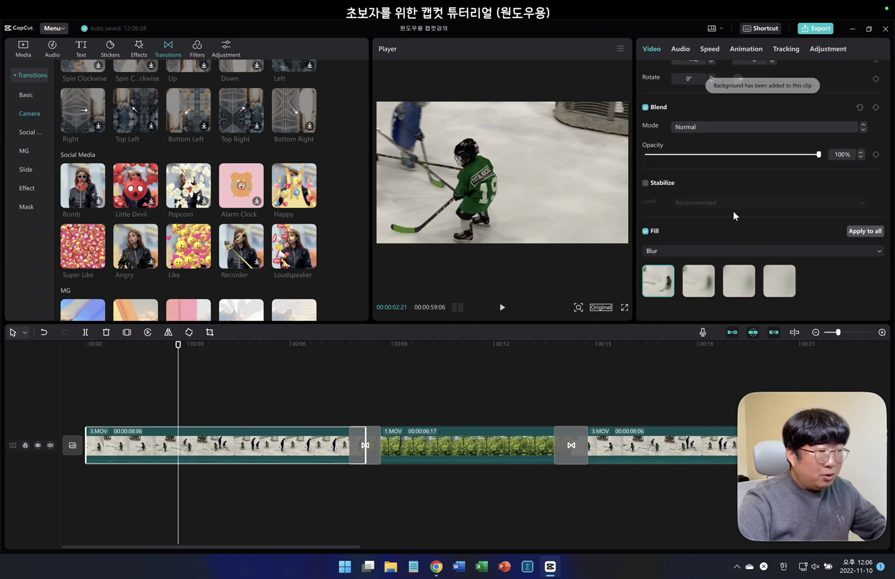
- Shrink the first 3.MOV piece's picture to a little over half the frame and toggle its background fill off and on
scroll(725, 199, "up", 2)
left_click_drag(721, 119, 686, 124)
scroll(671, 177, "down", 2)
left_click(645, 231)
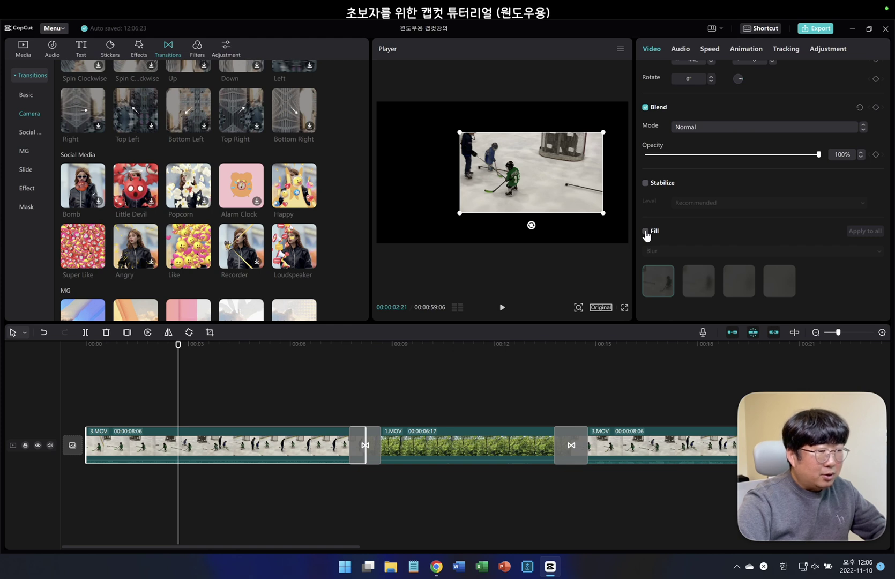
left_click(646, 231)
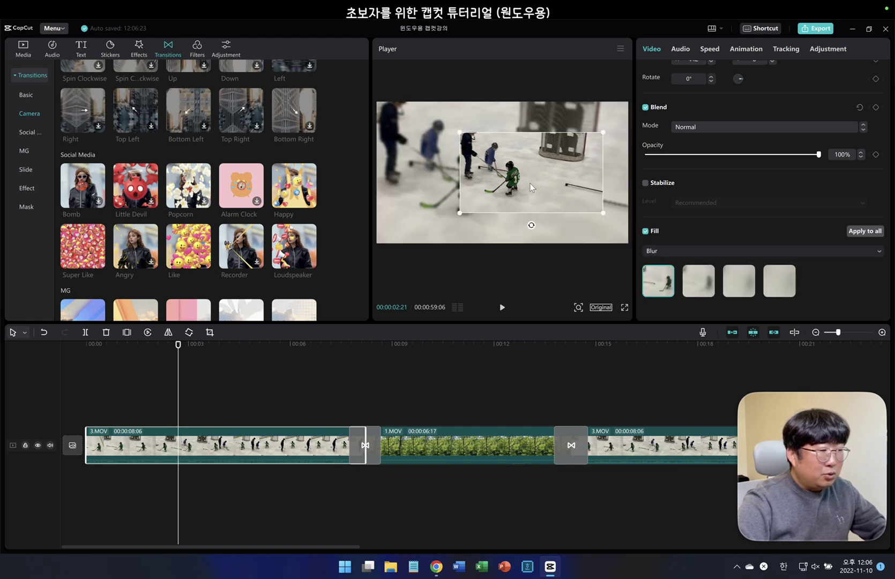
- Enlarge the 3.MOV picture within its blurred background and position it at X -47, Y 0
left_click_drag(530, 182, 487, 172)
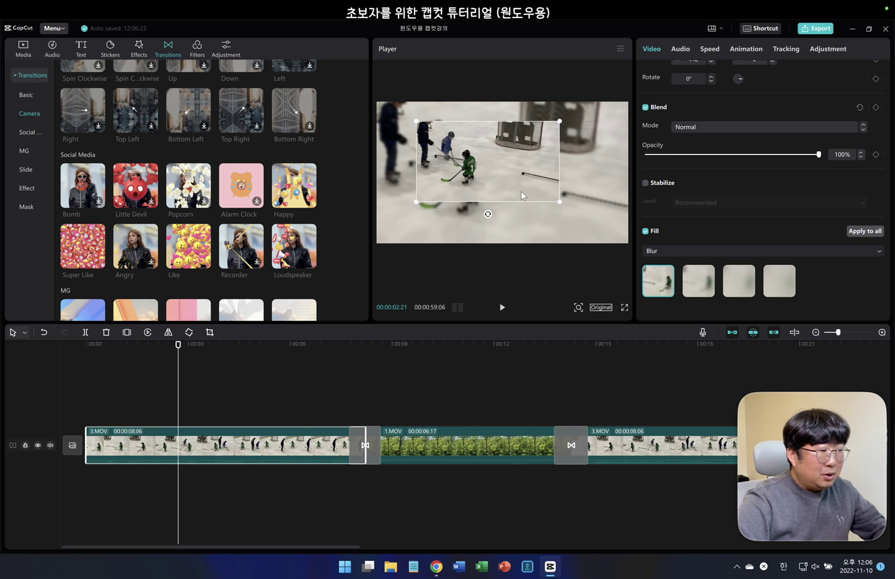
left_click_drag(568, 207, 580, 215)
left_click_drag(527, 184, 525, 183)
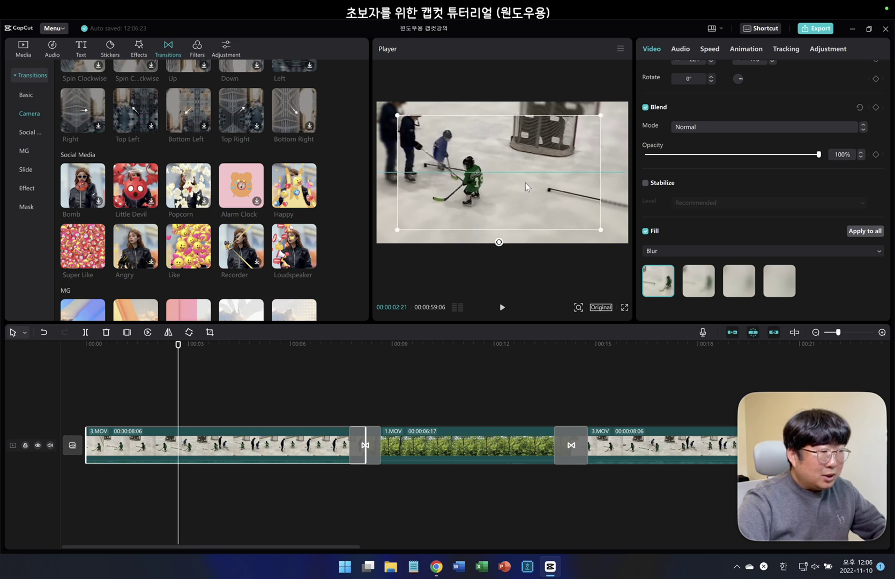
- Play the first 3.MOV piece from its beginning to check the blurred background around the picture
left_click(82, 469)
key("space")
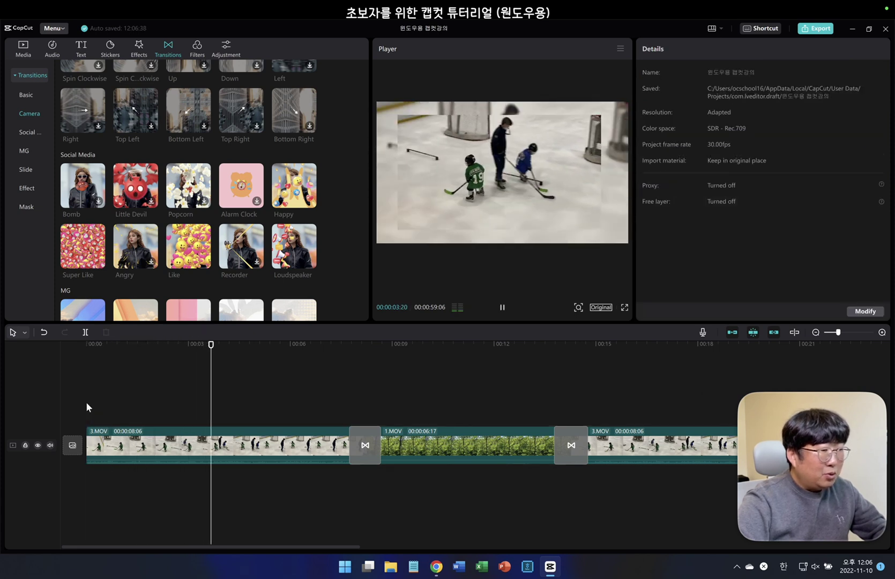
key("space")
- Fill the first 3.MOV piece's background with light gray and switch the fill type back to Blur
left_click(179, 451)
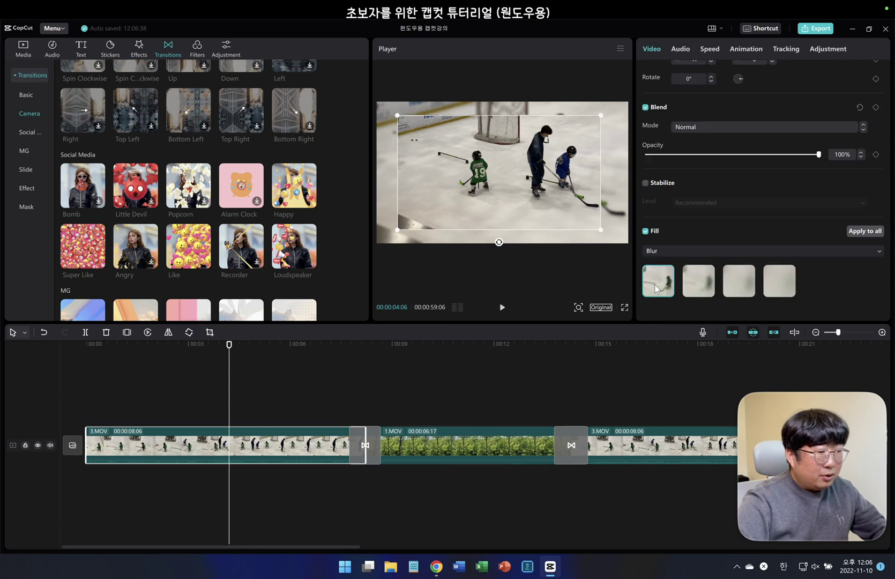
left_click(683, 250)
left_click(677, 297)
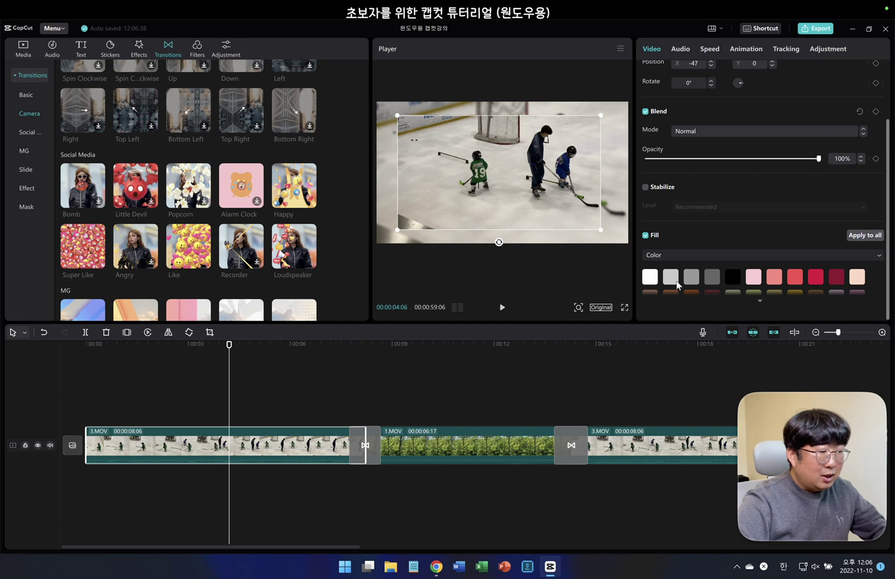
left_click(665, 255)
left_click(667, 287)
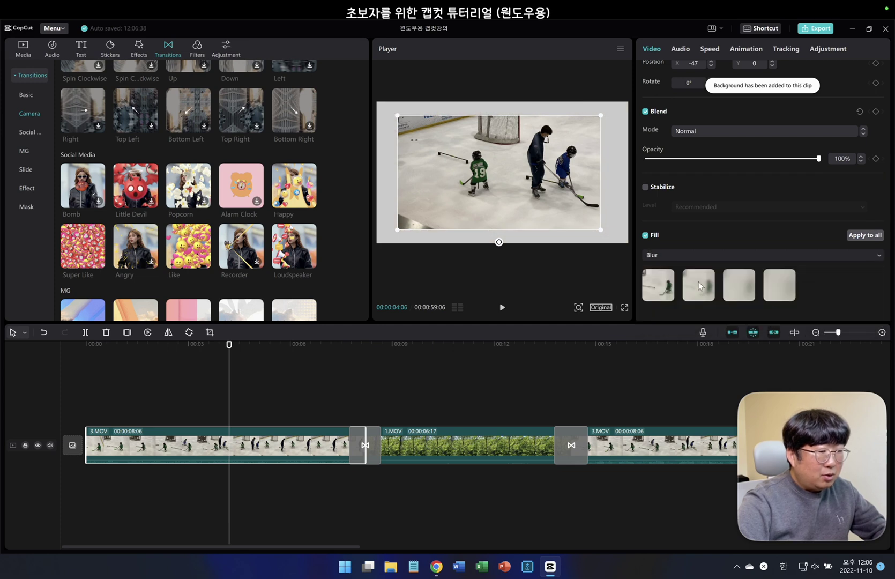
left_click(318, 497)
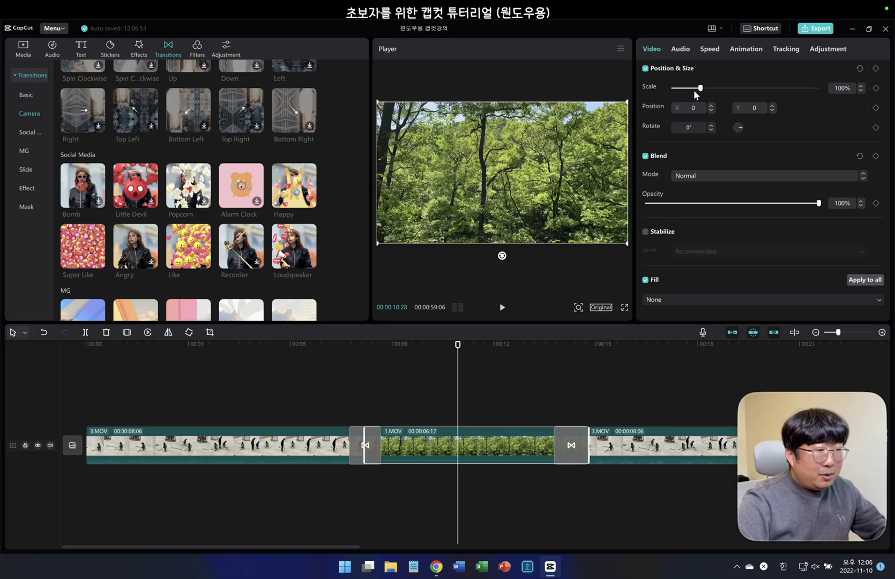
- Test 2.0x and faster speeds on the first 1.MOV piece, and set it back to 1.0x with voice tone change on
left_click(711, 48)
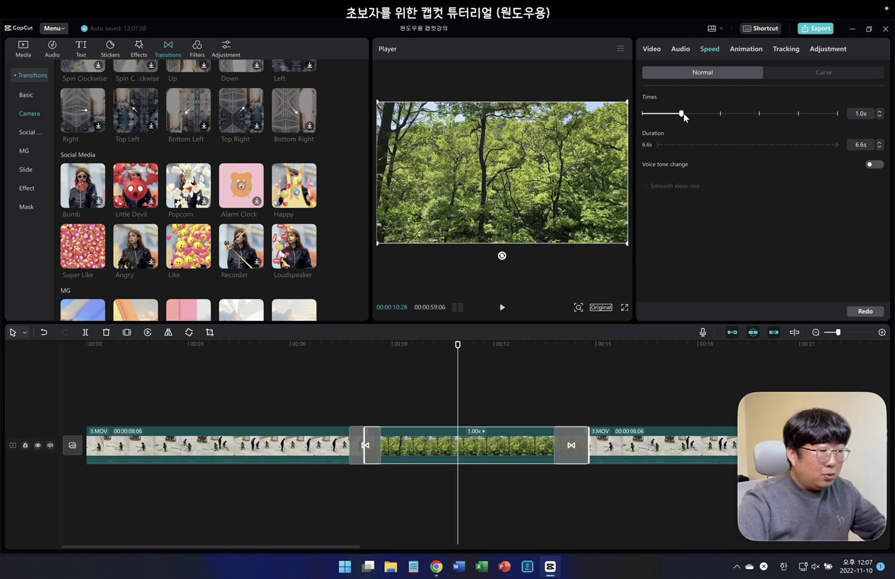
left_click(720, 114)
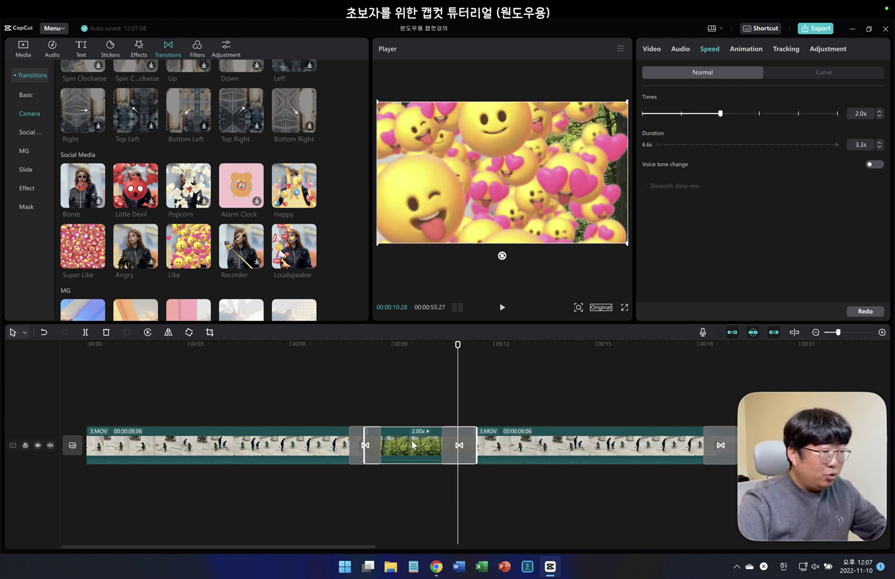
left_click(760, 113)
left_click_drag(760, 114, 721, 114)
left_click(682, 114)
left_click(682, 114)
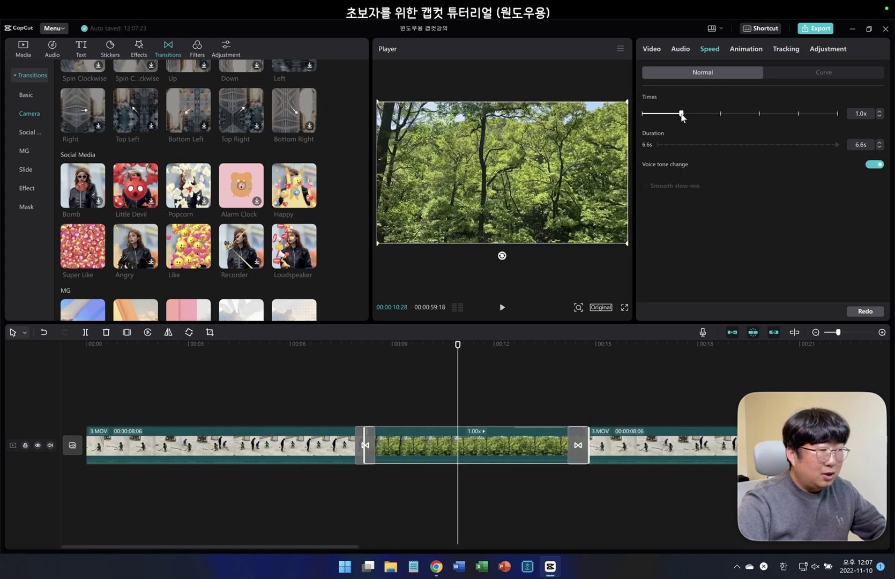
- Play a short part of the first 1.MOV piece at normal speed
left_click(398, 403)
key("space")
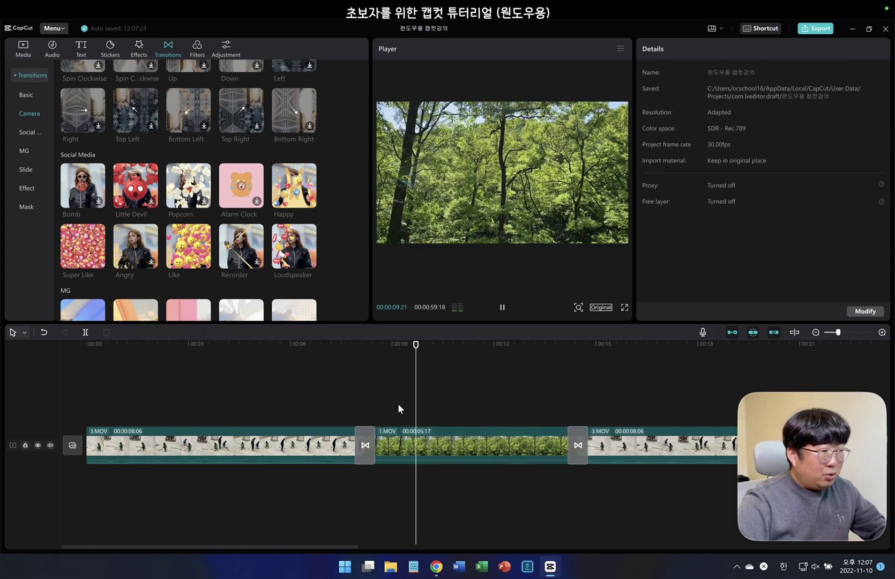
key("space")
- Preview the second 3.MOV piece at normal speed and set its speed to 2.0x
scroll(397, 404, "right", 5)
left_click(332, 410)
key("space")
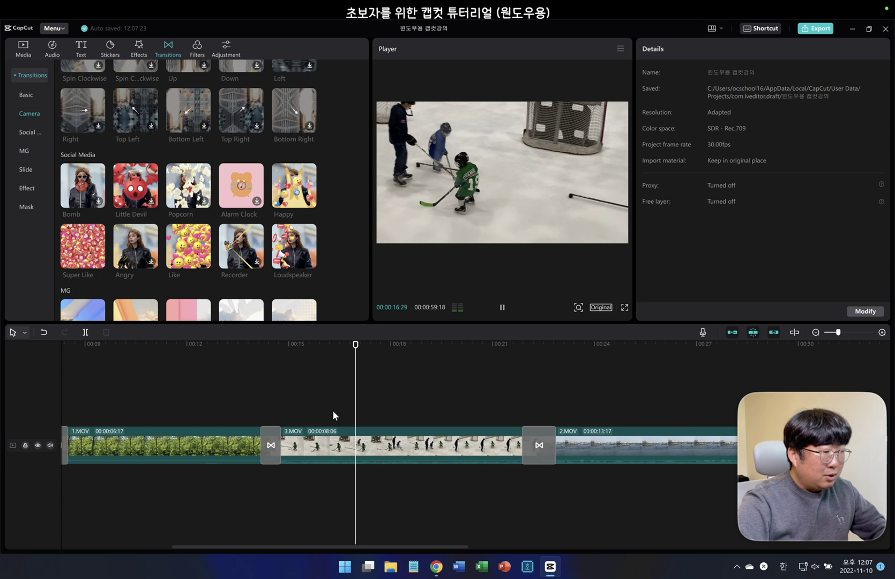
left_click(286, 416)
key("space")
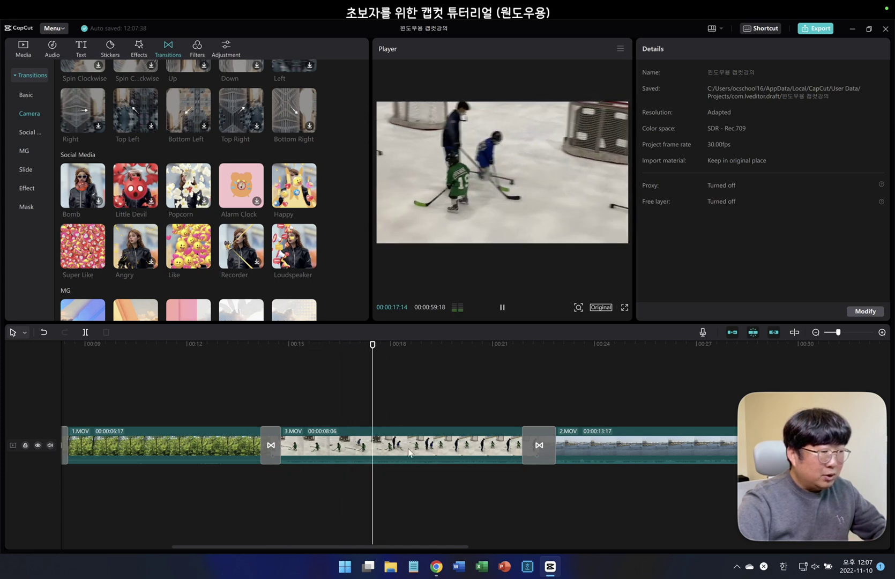
left_click(322, 445)
left_click(721, 113)
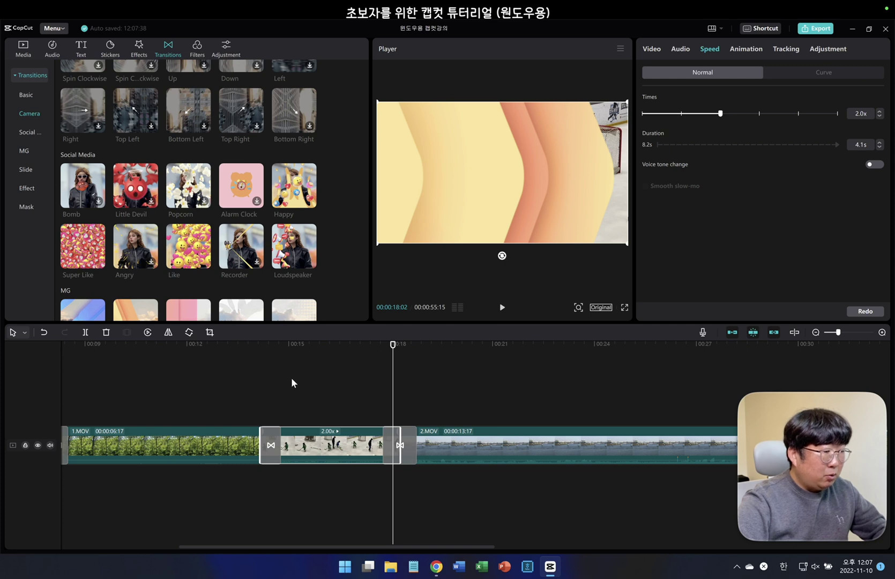
- Play back the sped-up hockey clip between its transitions and set the clip's speed to 1.0x
left_click(278, 398)
key("space")
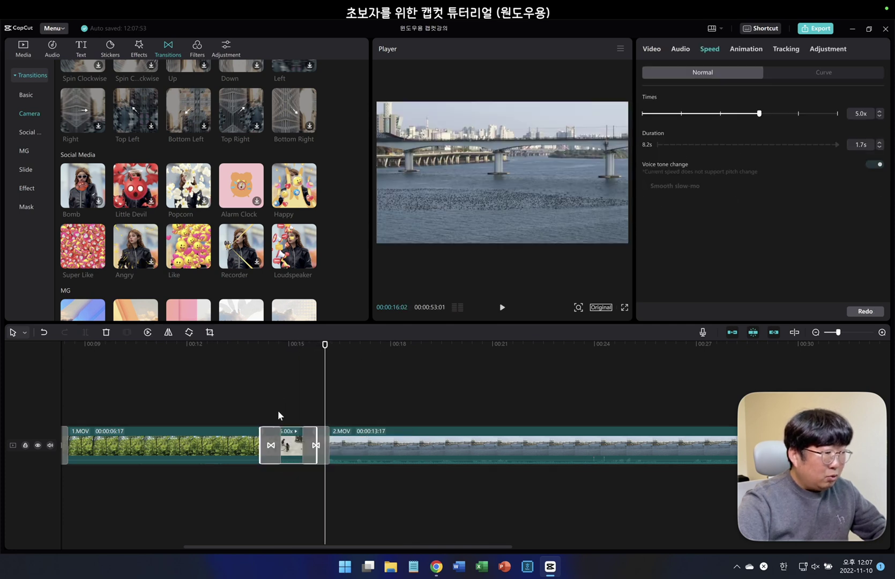
left_click(278, 410)
key("space")
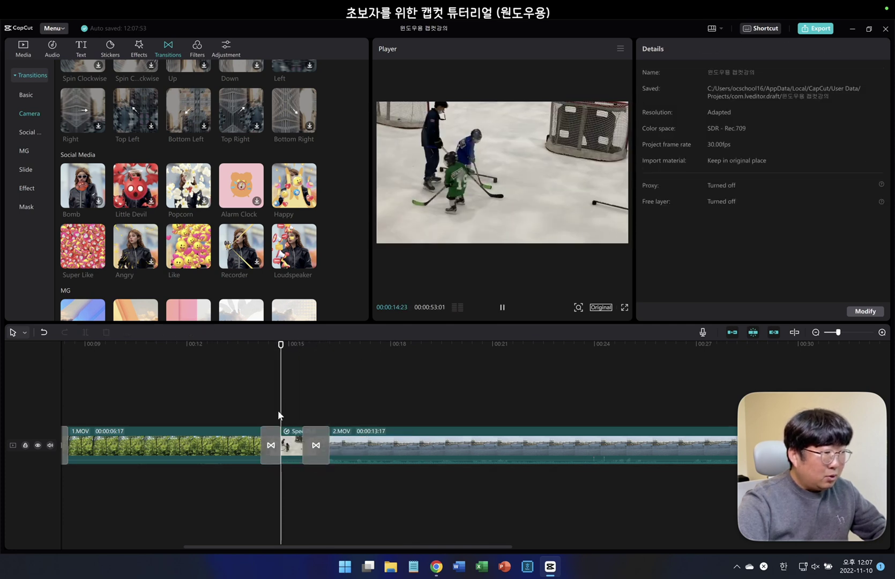
key("space")
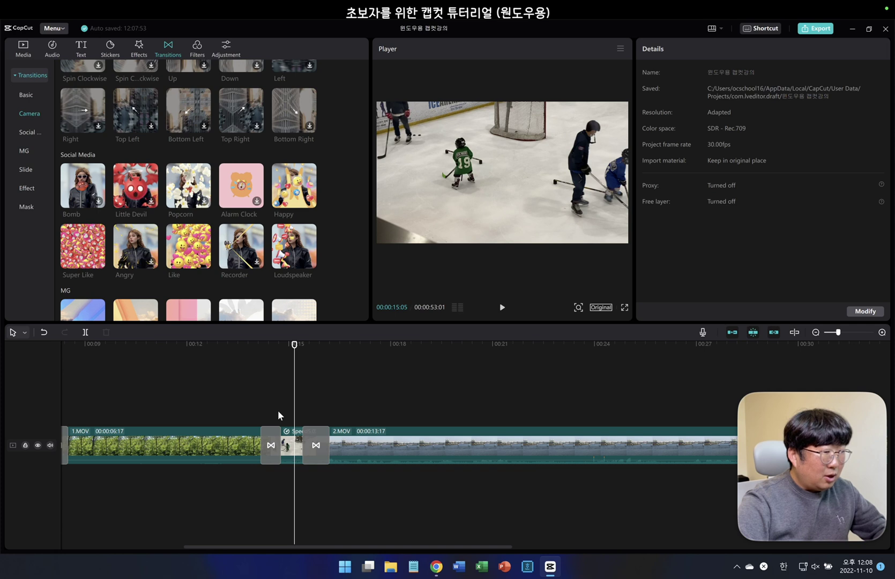
left_click(283, 448)
left_click(682, 114)
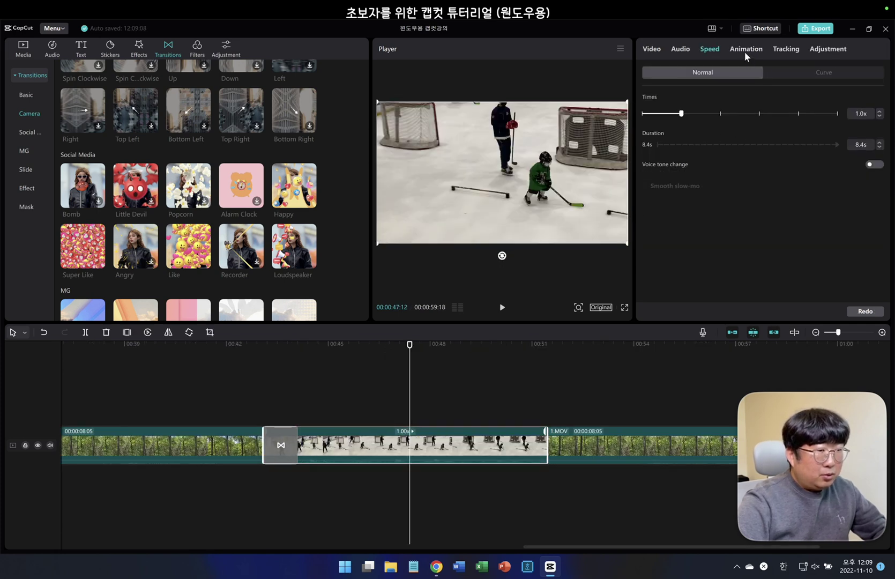
- Try colour adjustments on the selected hockey clip: Temp 16, Hue 17, Saturation 11 and Brightness 11, plus altered contrast and highlight
left_click(744, 50)
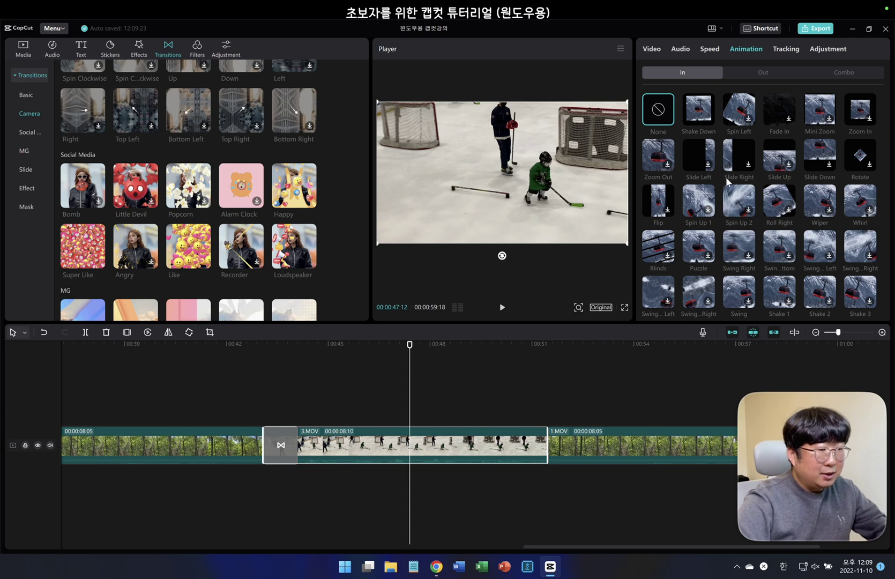
left_click(785, 48)
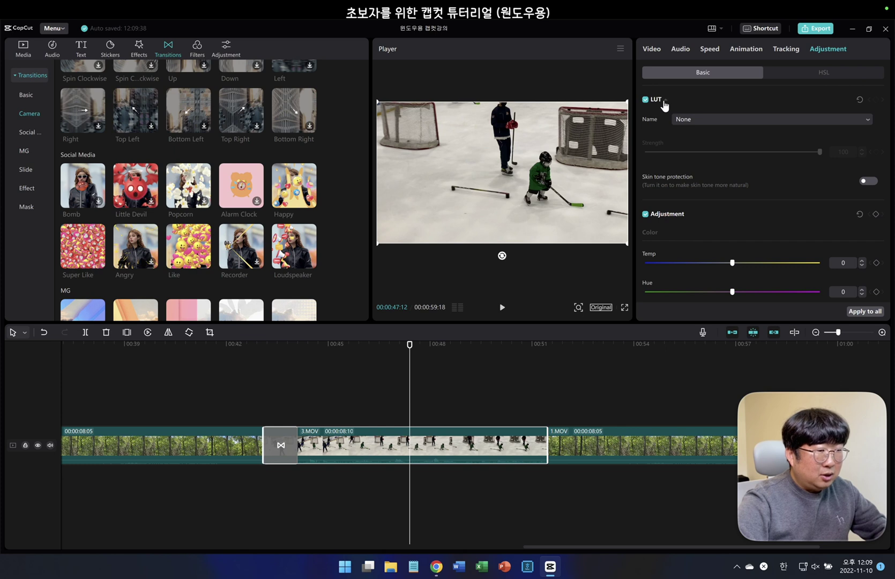
scroll(725, 193, "down", 3)
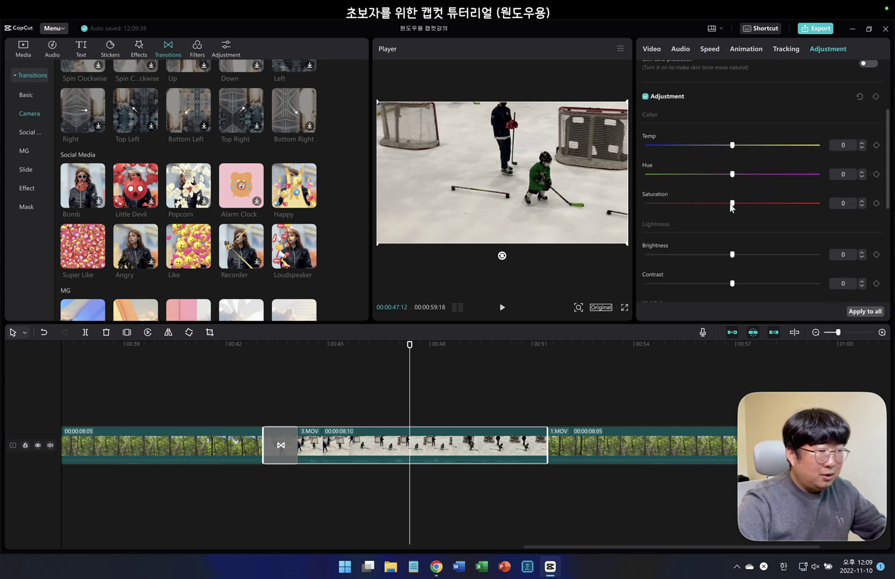
left_click_drag(740, 145, 761, 145)
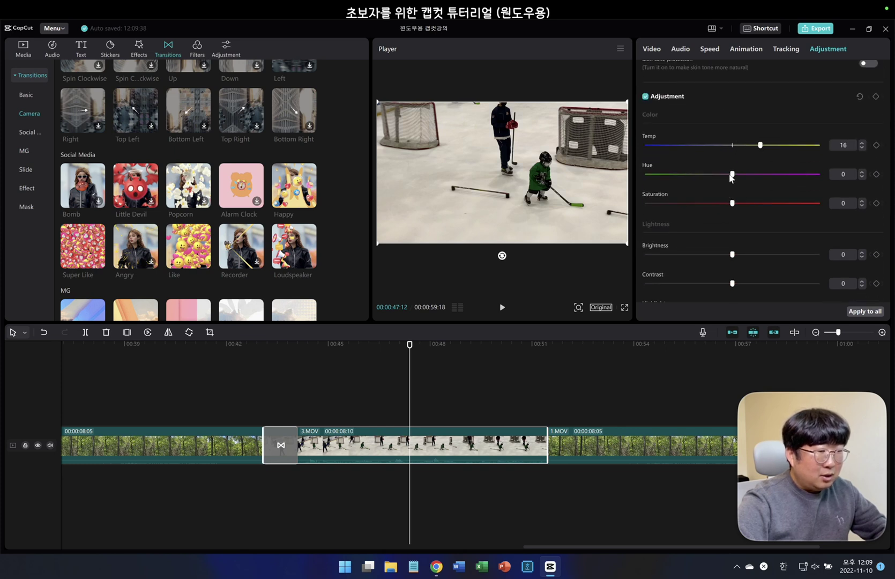
left_click_drag(763, 175, 751, 204)
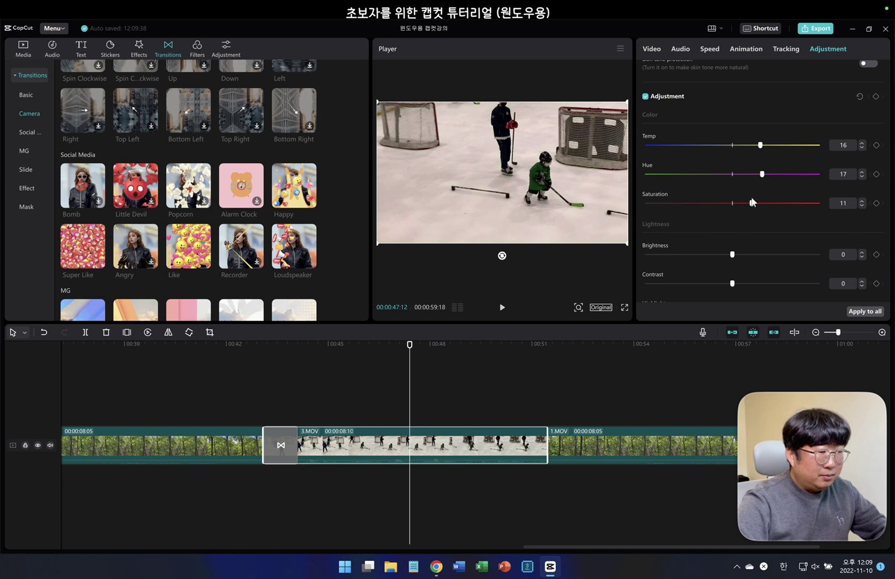
left_click_drag(733, 254, 752, 254)
scroll(751, 252, "down", 2)
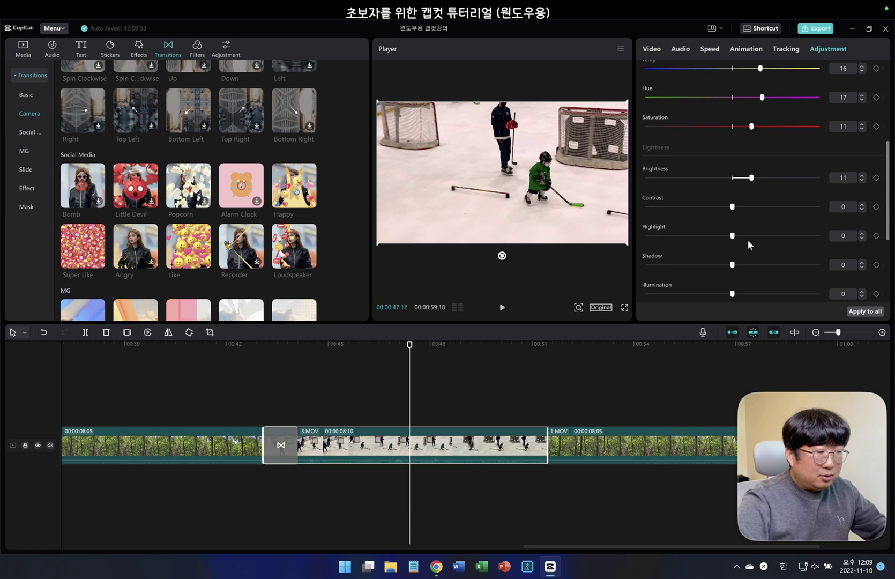
left_click_drag(733, 207, 717, 236)
- Undo the colour and lightness adjustments made to the hockey clip
key("ctrl+z")
key("ctrl+z")
key("ctrl+z")
key("ctrl+z")
key("ctrl+z")
key("ctrl+z")
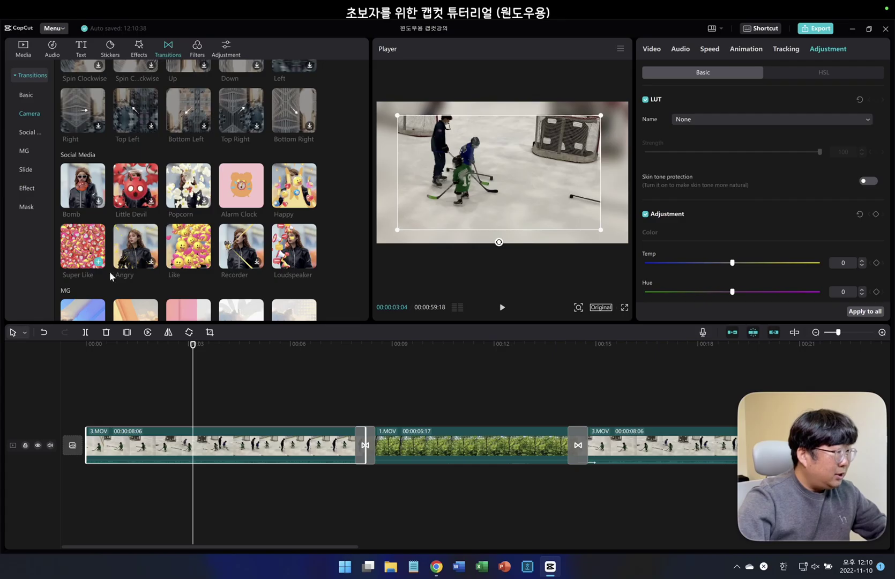
- Examine the text effect styles in the Trending, Basic, Luminance, Multicolor and Red categories
left_click(81, 48)
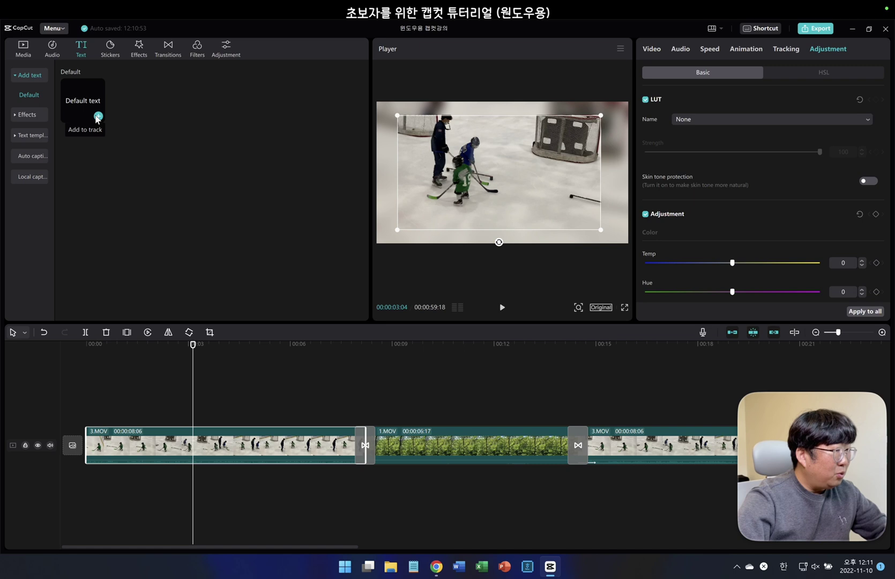
left_click(15, 114)
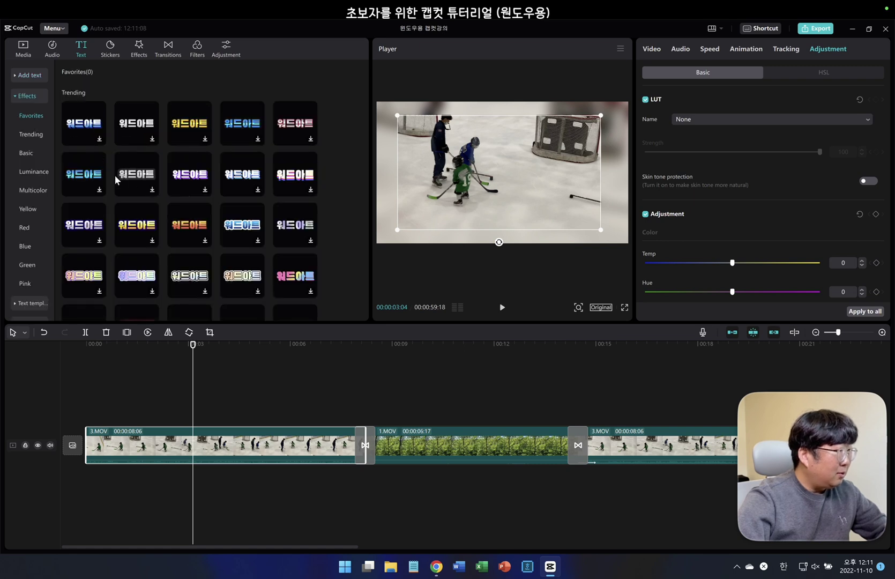
left_click(28, 153)
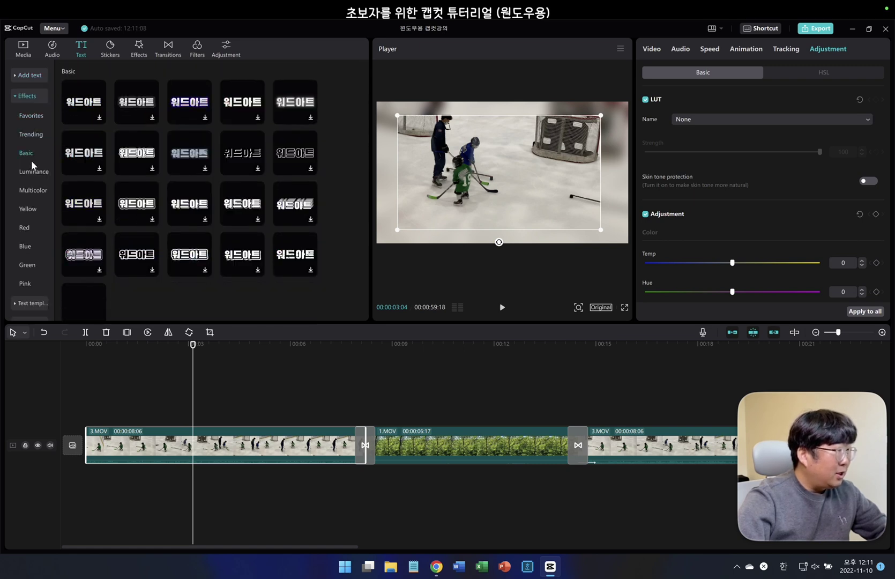
left_click(31, 172)
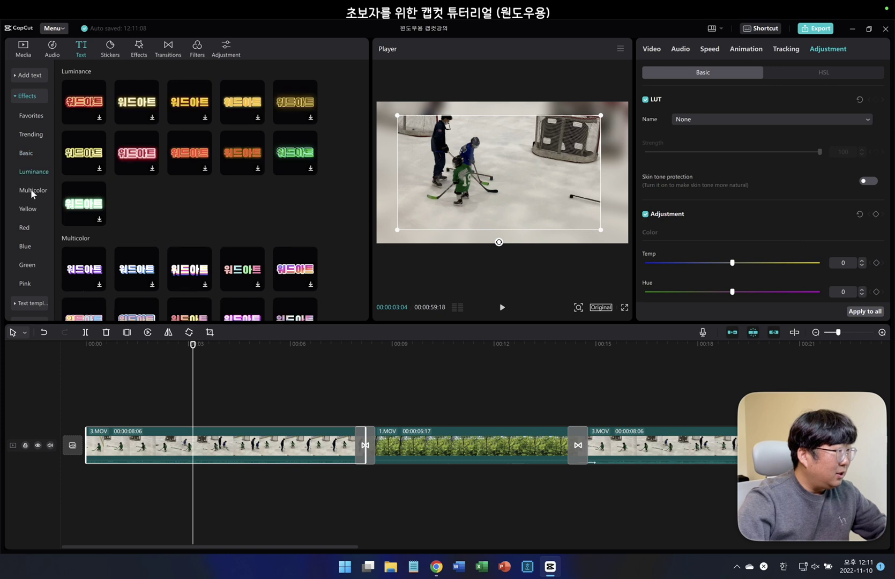
left_click(30, 189)
scroll(30, 189, "down", 1)
left_click(31, 189)
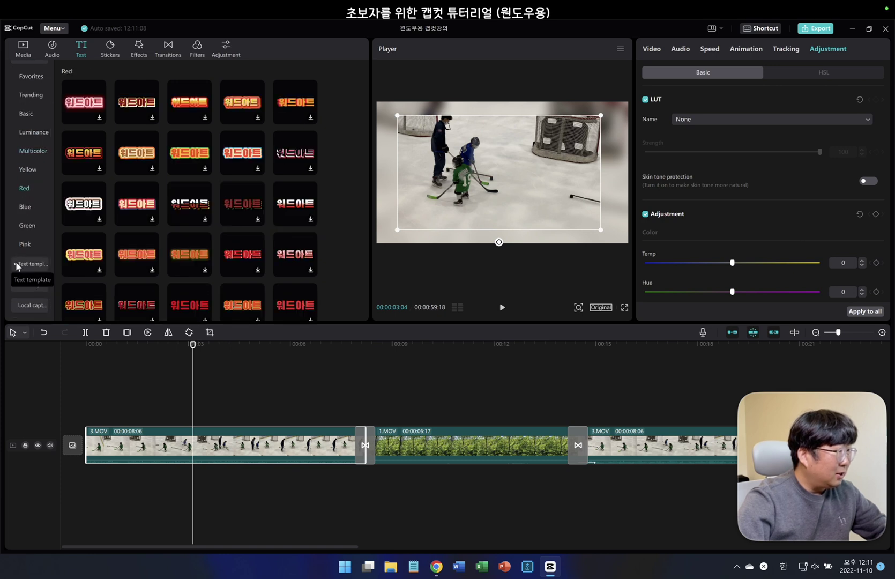
- Examine the text templates in the Trending, 2022, Social Media, Christmas, Title and Time categories
left_click(18, 264)
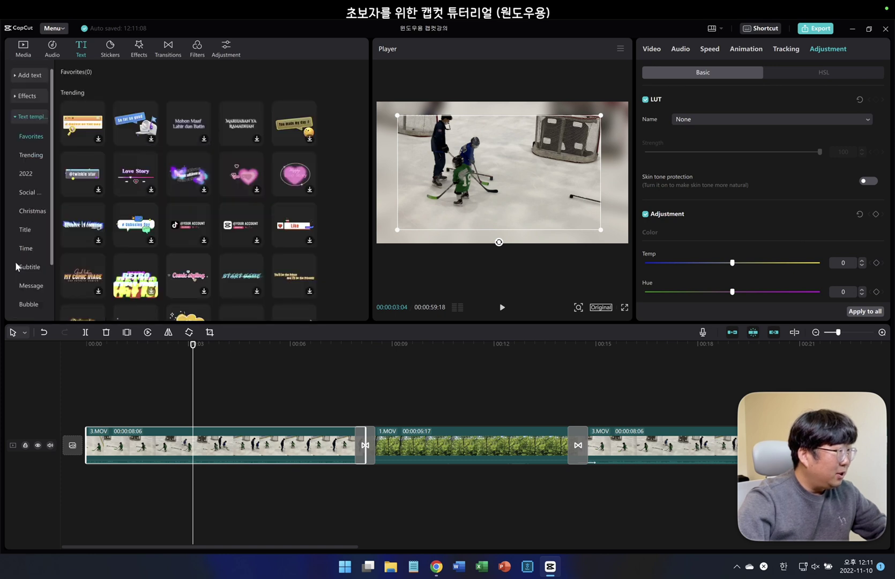
left_click(34, 157)
left_click(31, 176)
left_click(29, 192)
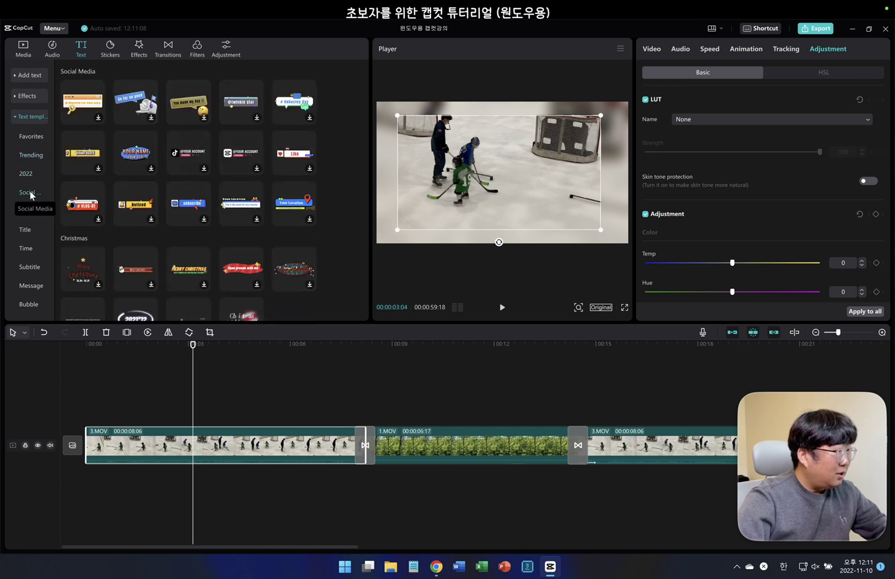
scroll(29, 190, "down", 1)
left_click(28, 172)
left_click(29, 187)
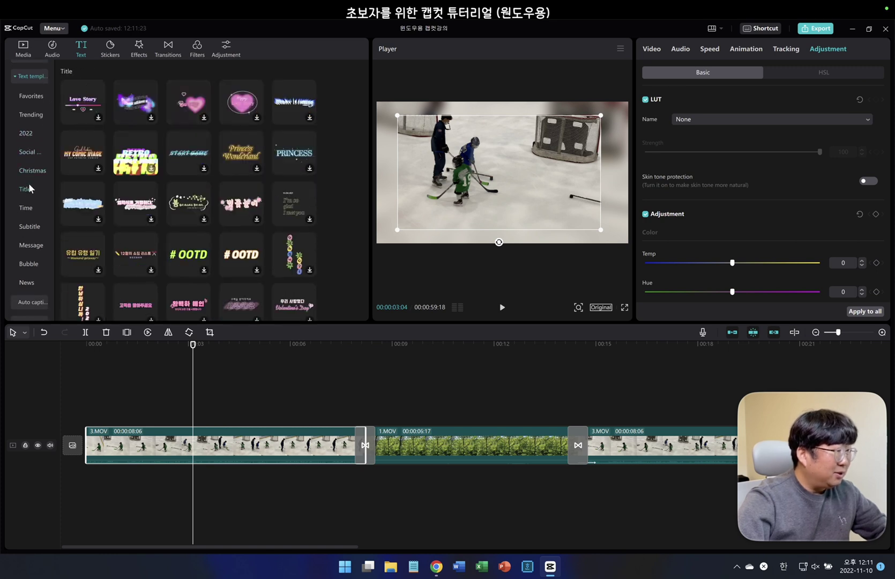
left_click(27, 210)
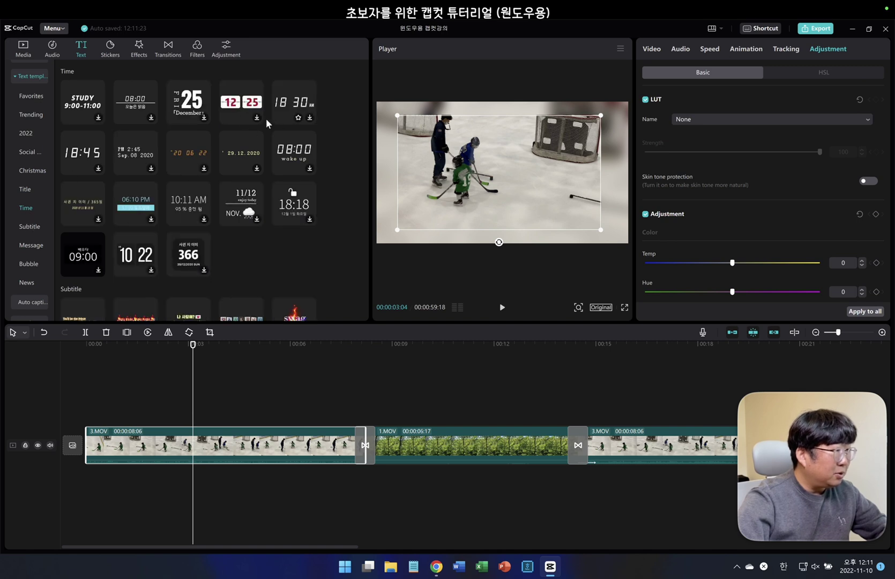
- Add the blue "I miss you." message template to the timeline at 00:00:00:14, over the first hockey clip
left_click(27, 245)
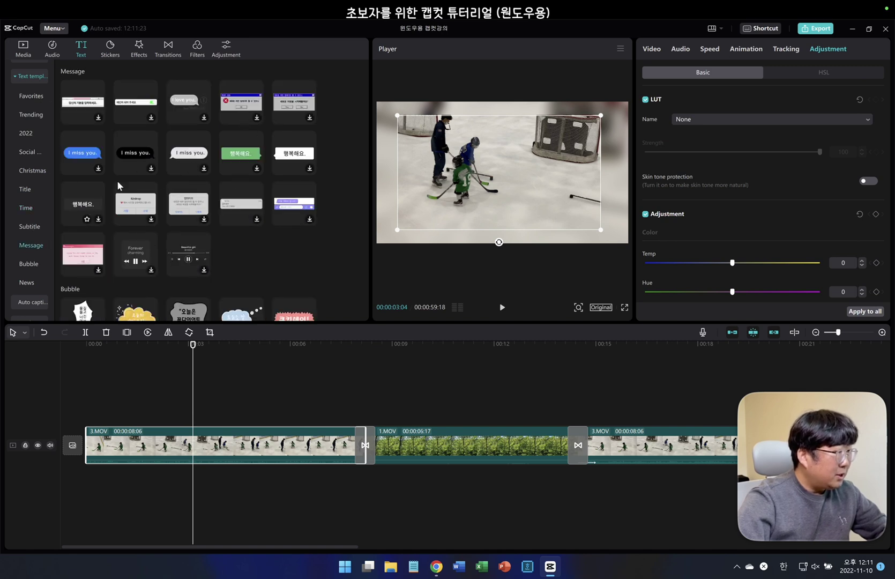
left_click(98, 169)
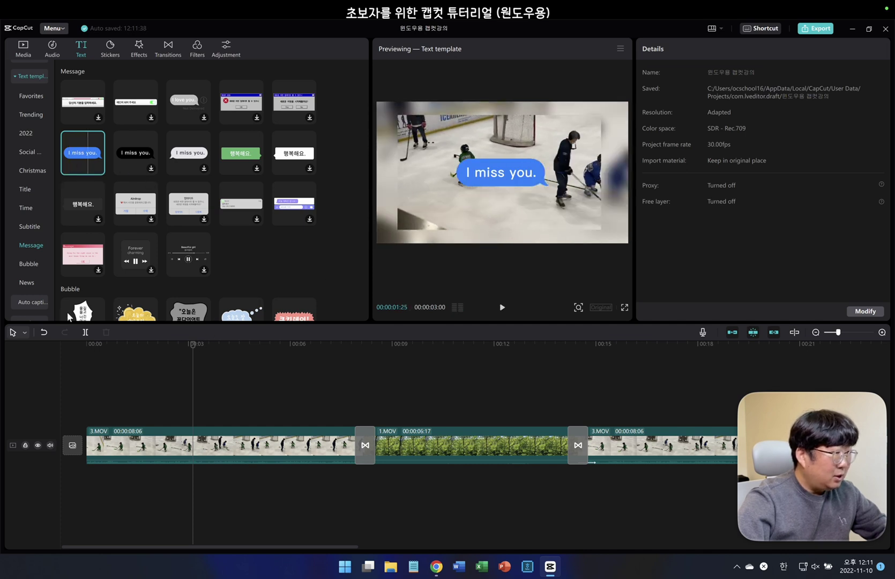
left_click(99, 169)
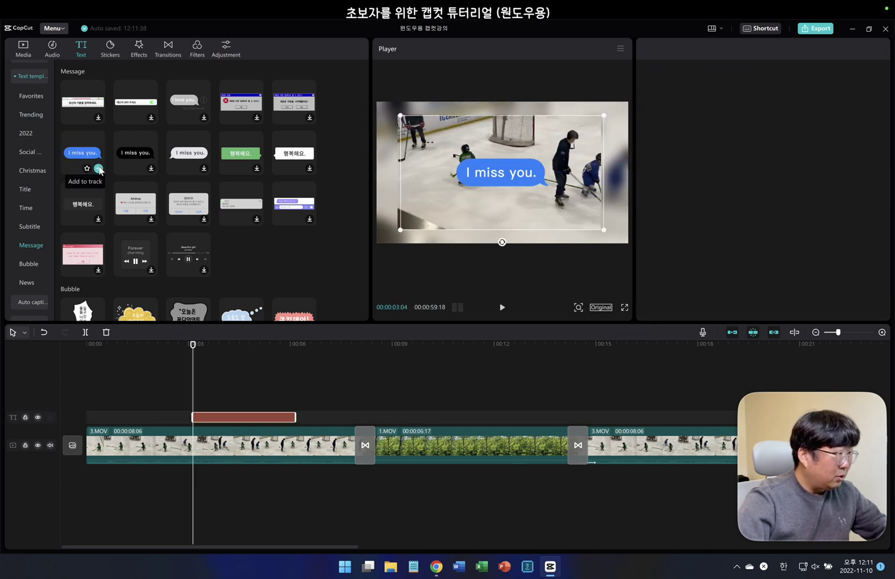
key("ctrl+z")
left_click_drag(192, 344, 102, 391)
left_click(98, 169)
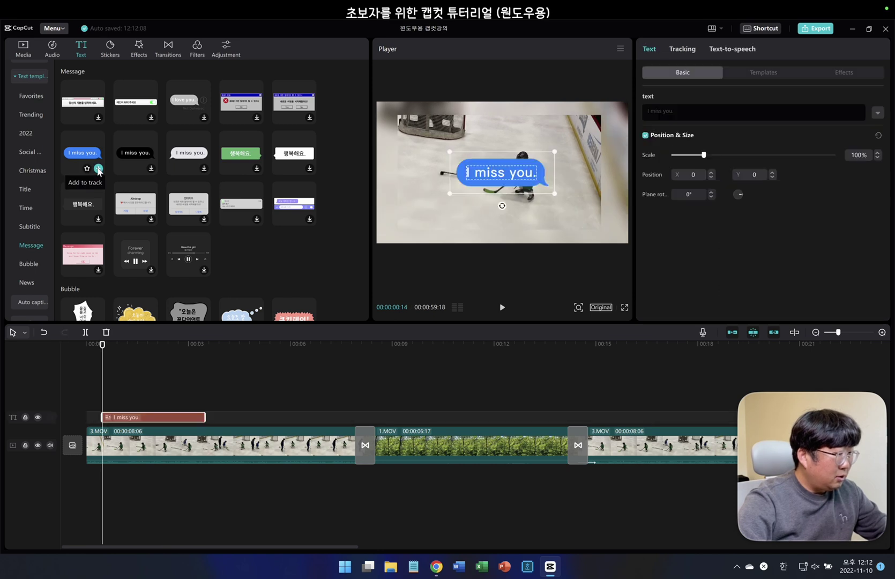
- Replace the message bubble's text with "지금 하키중"
key("Hangul")
key("BackSpace")
key("BackSpace")
key("BackSpace")
key("BackSpace")
key("BackSpace")
key("BackSpace")
key("BackSpace")
key("BackSpace")
key("BackSpace")
key("BackSpace")
key("BackSpace")
type("지금 하키중")
- Scale the message bubble to 59%, place it in the video frame's lower-right corner, and play back the caption
left_click_drag(502, 178, 561, 213)
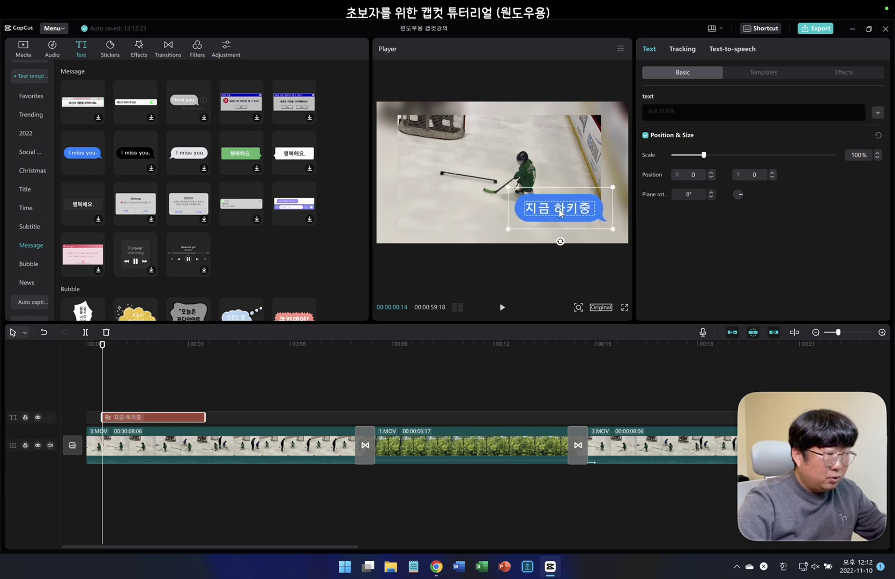
left_click_drag(508, 188, 525, 198)
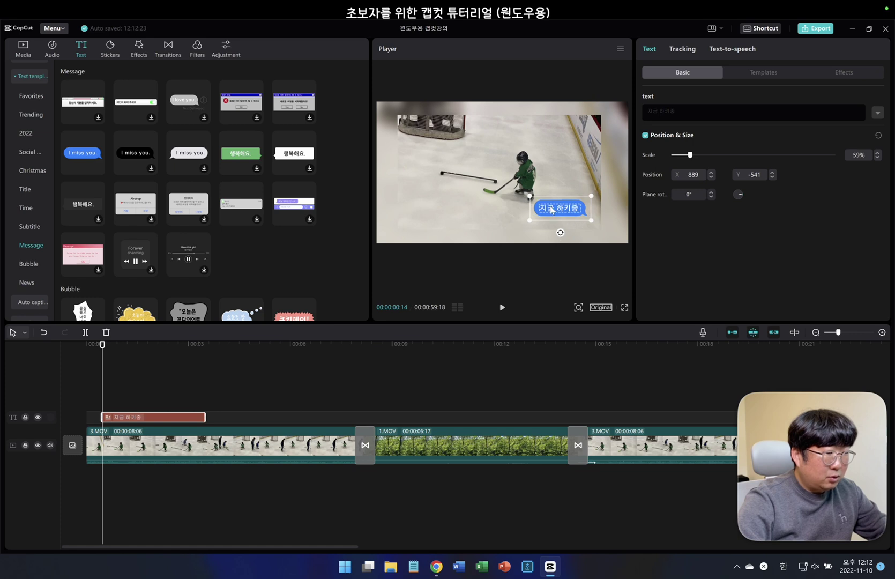
left_click(88, 408)
key("space")
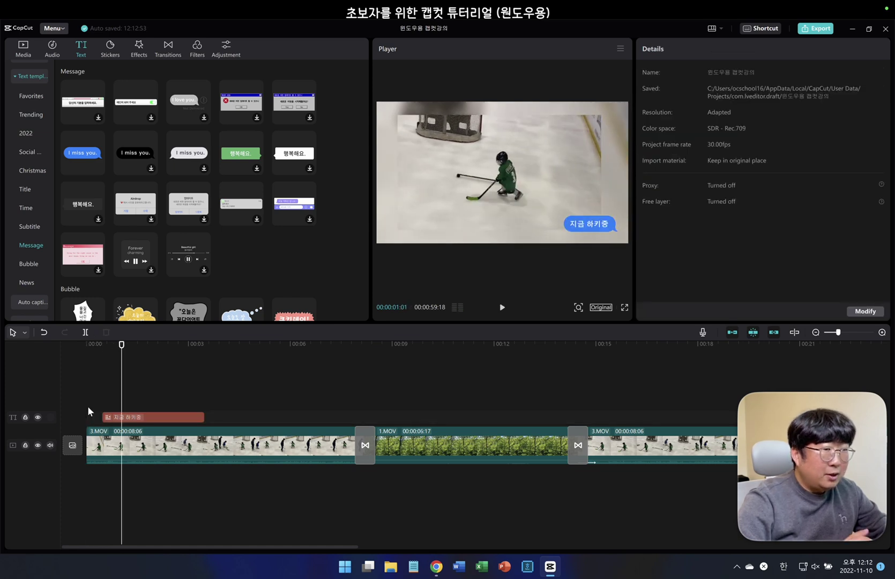
- Try the black "I miss you." template on the "지금 하키중" caption, and return it to the blue one
left_click(142, 417)
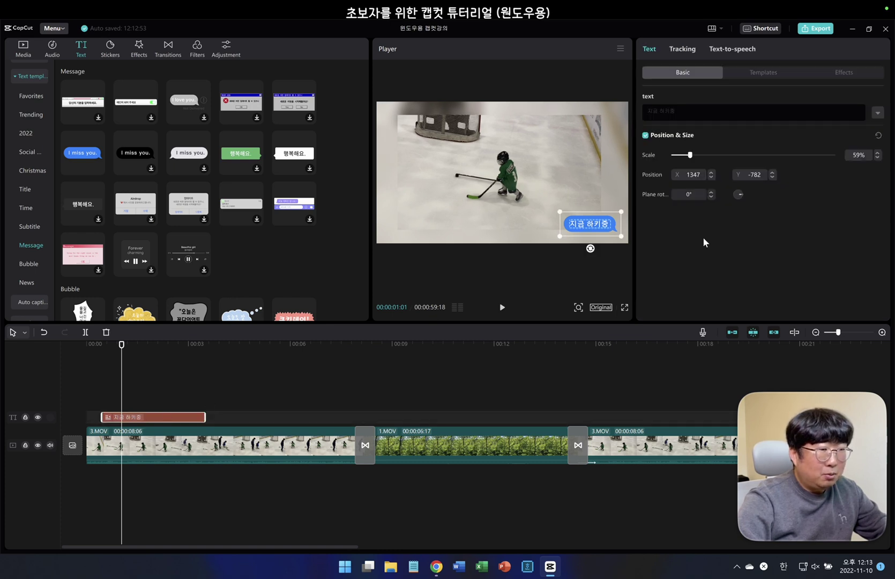
left_click(764, 73)
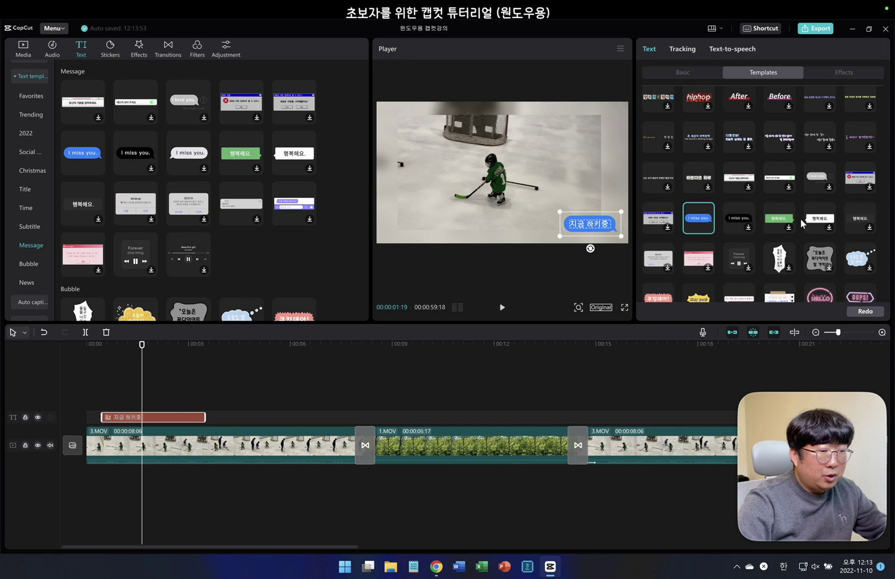
left_click(738, 217)
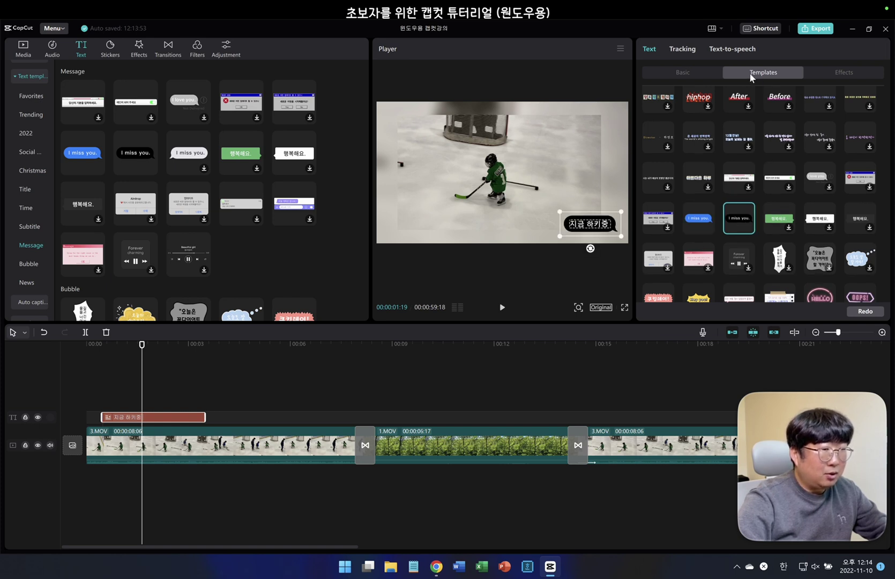
left_click(706, 217)
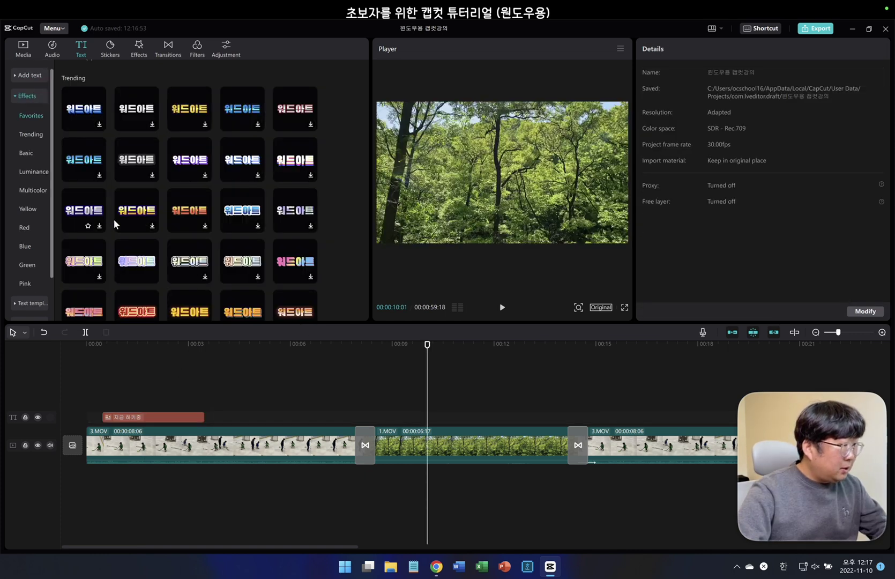
- Add a pastel purple Trending text effect over the forest clip at 00:00:10:01 with the text "초튜터"
left_click(152, 277)
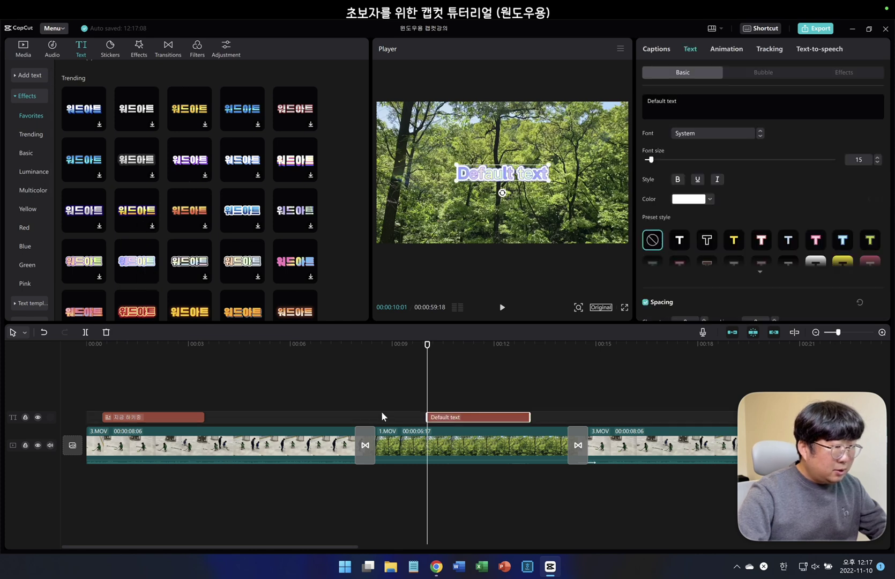
left_click(685, 105)
type("초튜터")
left_click(504, 225)
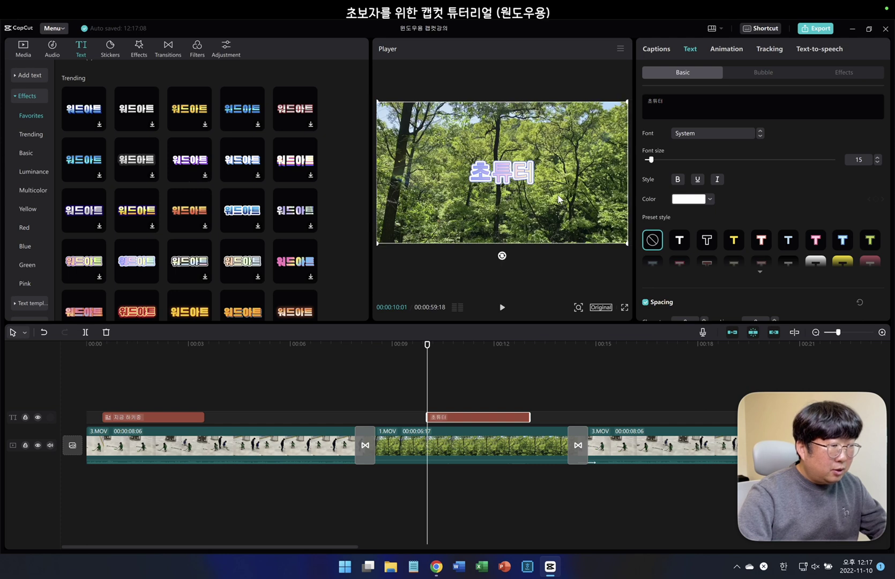
- Select the "지금 하키중" caption and open the text template library
left_click(137, 417)
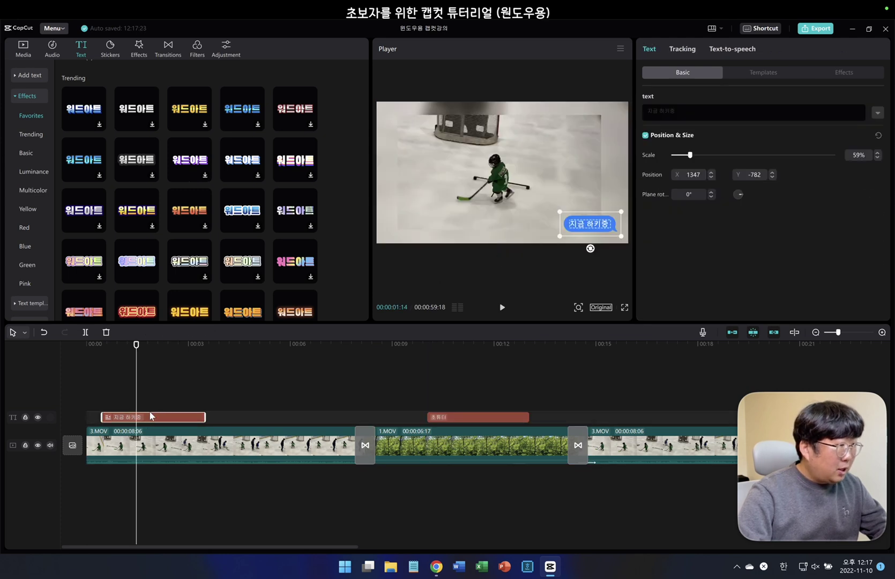
left_click(31, 303)
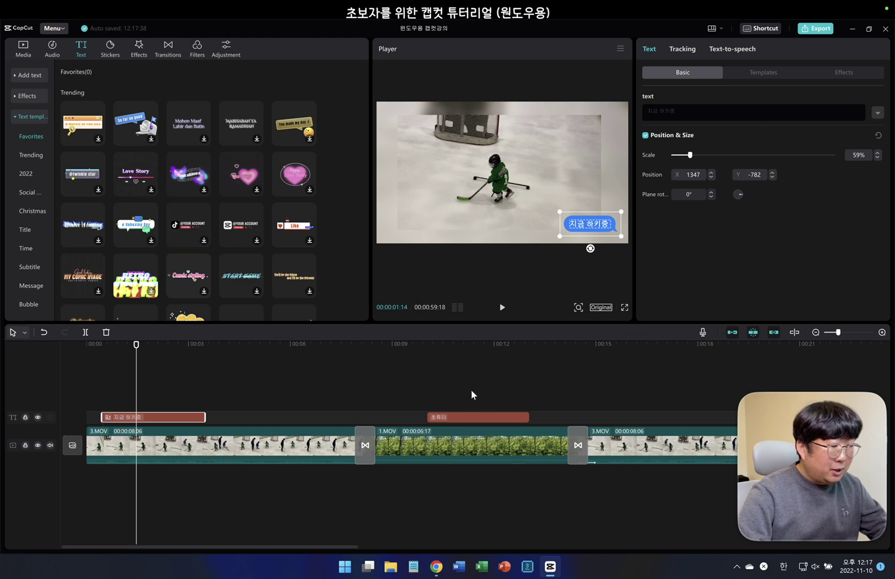
- Move the "초튜터" caption over the forest clip into the lower-right corner of the video frame
left_click(471, 417)
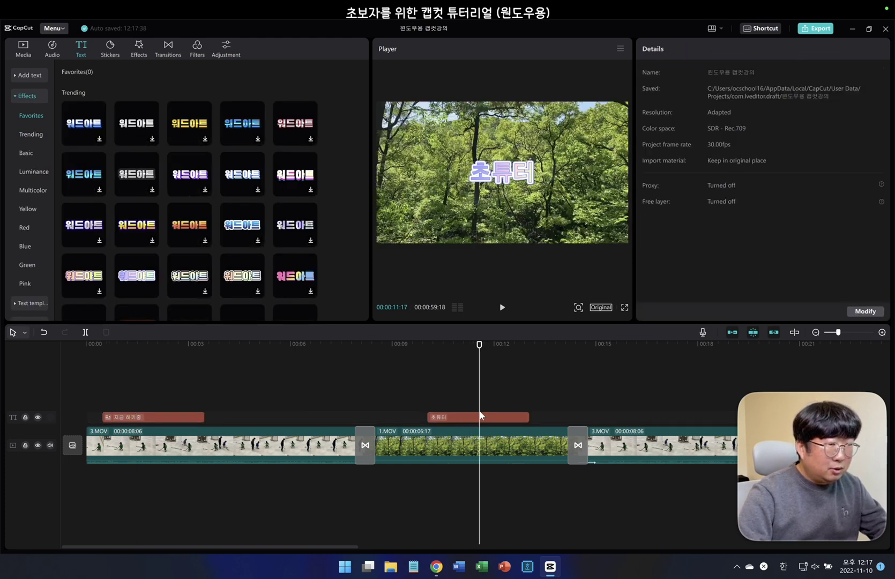
scroll(749, 220, "down", 1)
scroll(750, 220, "up", 5)
scroll(749, 221, "up", 1)
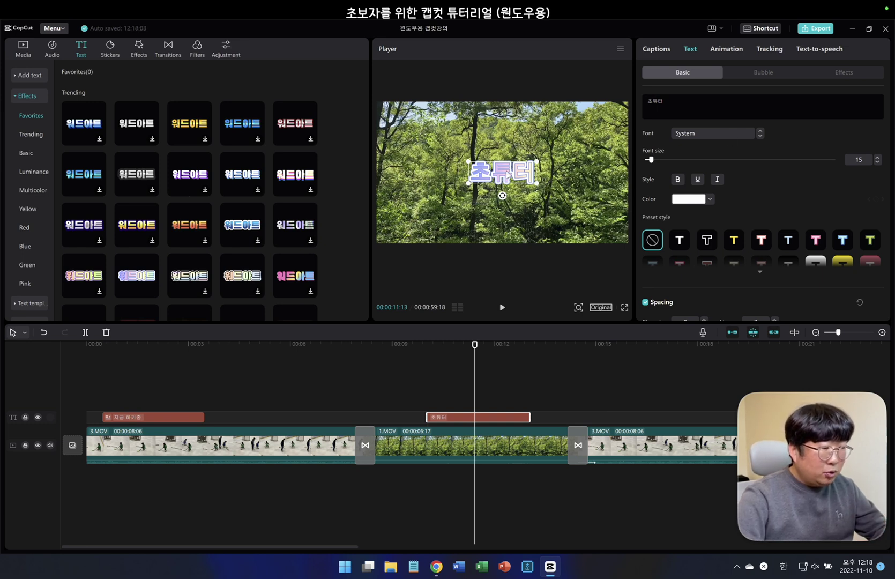
left_click_drag(507, 171, 586, 226)
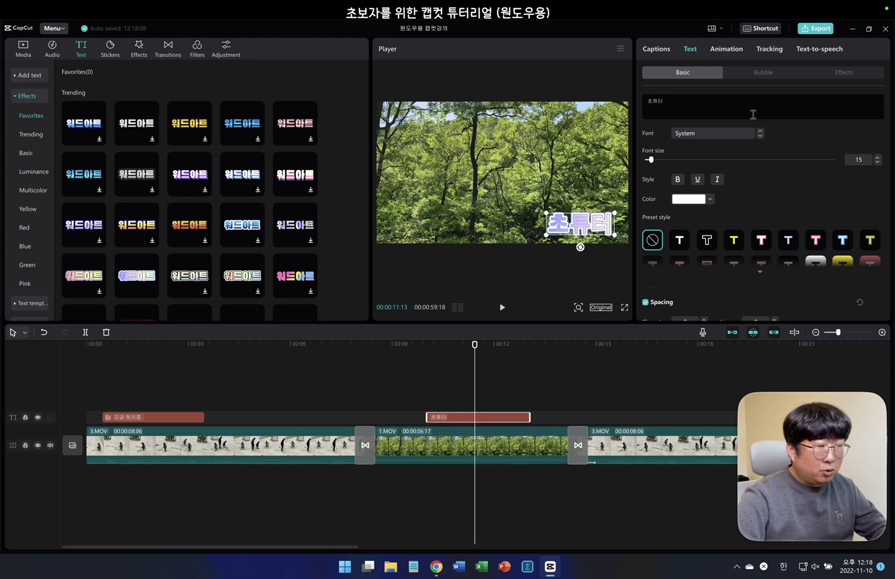
- Set the font of the "초튜터" caption to 3D 만화
left_click(695, 133)
scroll(706, 231, "down", 5)
scroll(706, 232, "down", 2)
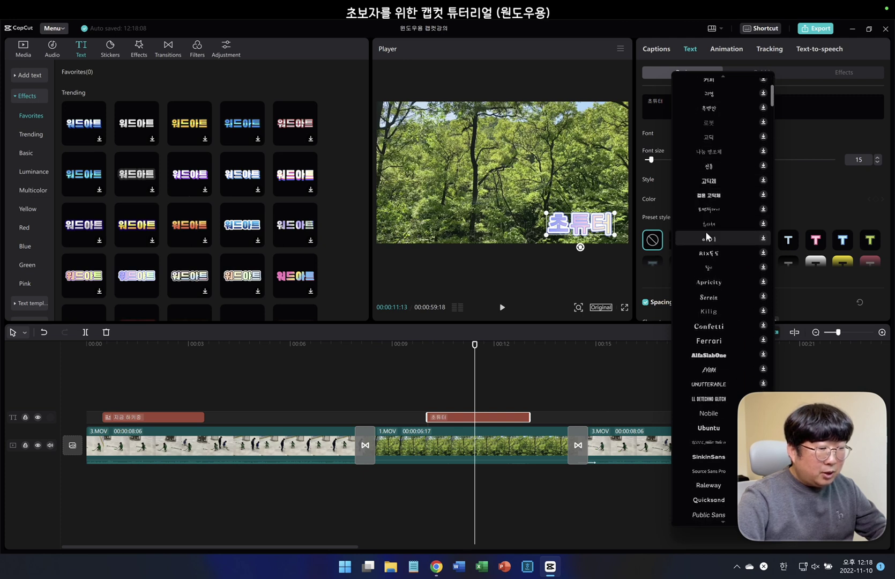
scroll(706, 233, "down", 6)
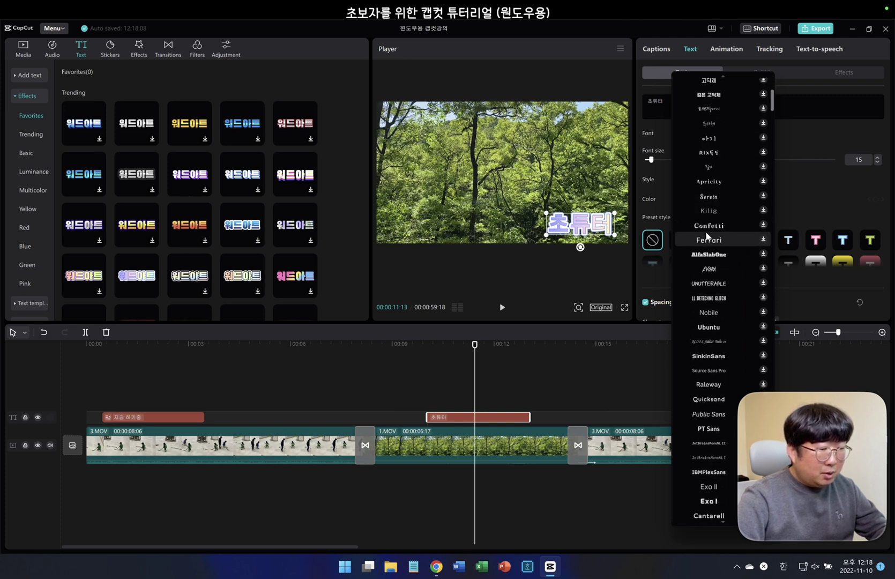
scroll(706, 231, "up", 15)
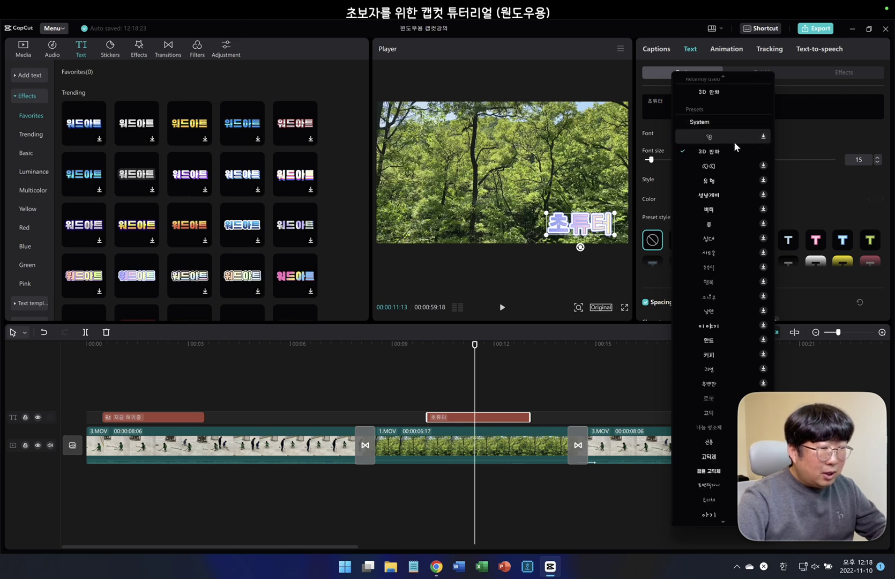
left_click(449, 397)
key("space")
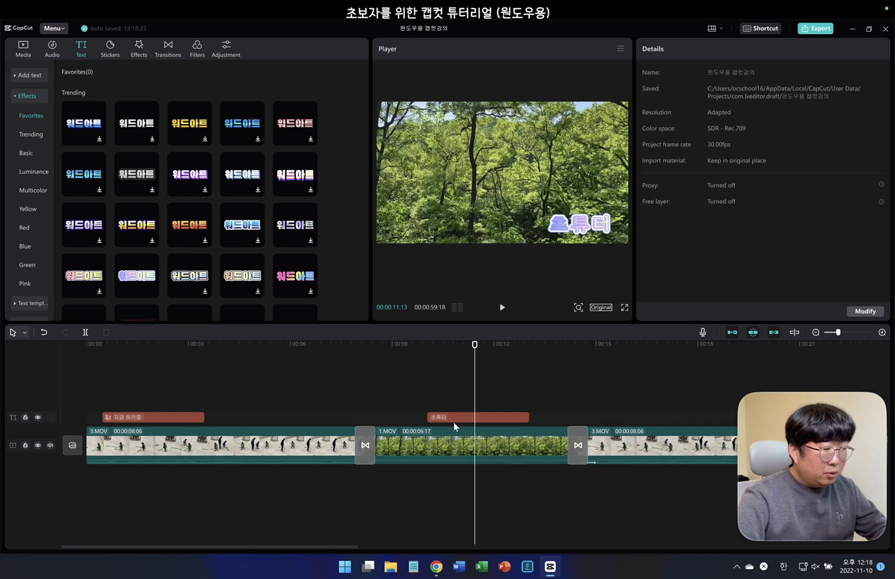
- Examine the animation presets for the forest clip and the In, Out and Loop presets for the "초튜터" caption
left_click(453, 421)
left_click(448, 437)
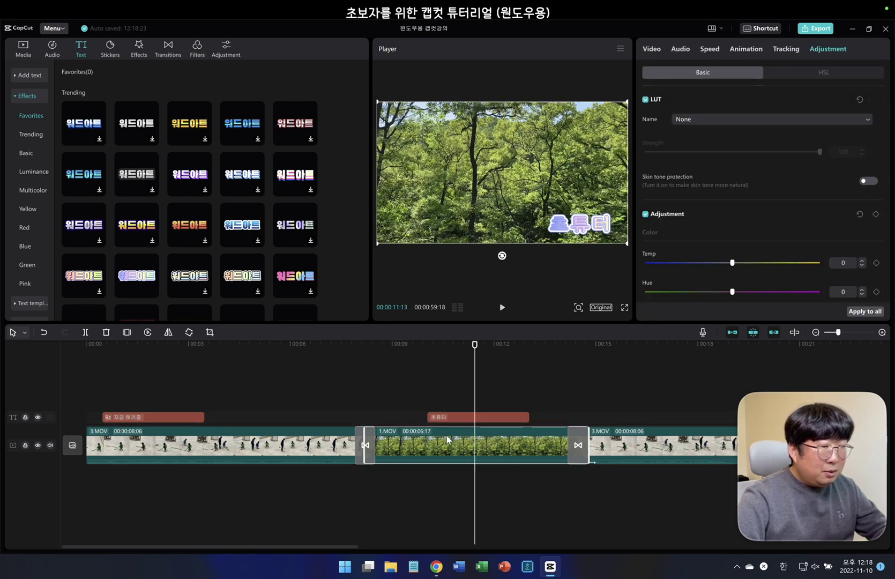
left_click(746, 49)
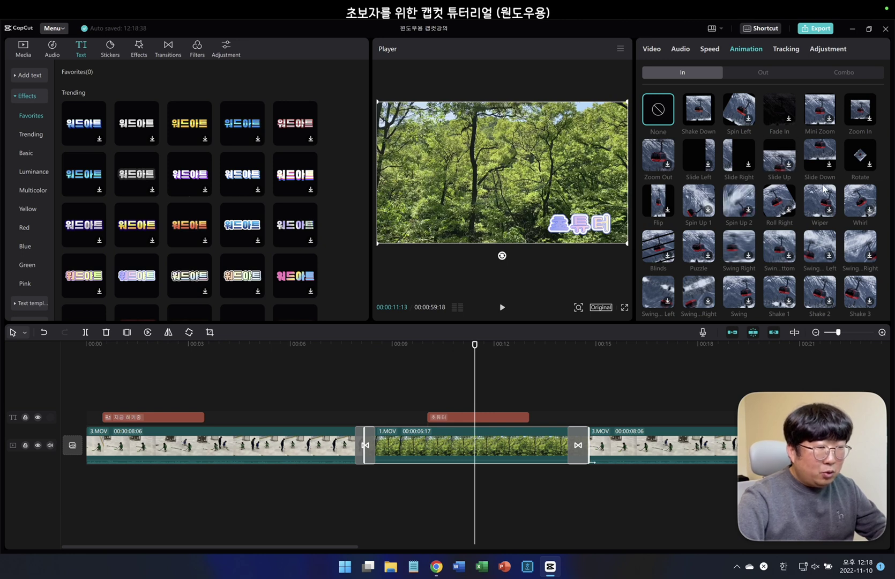
left_click(495, 417)
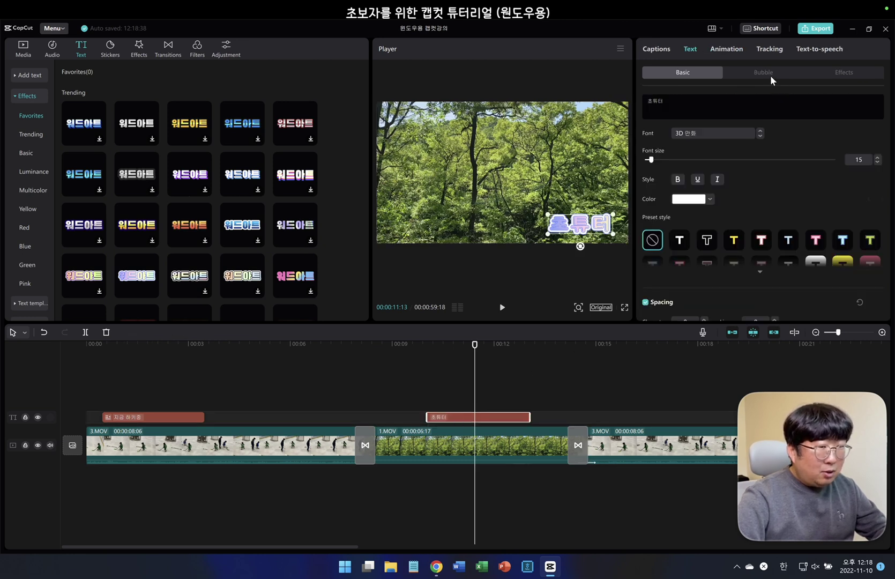
left_click(736, 47)
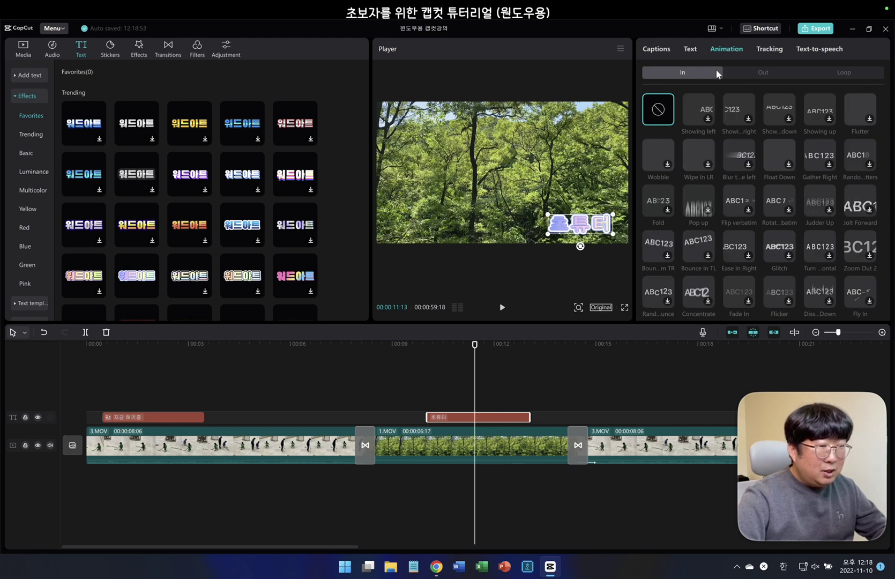
left_click(750, 69)
left_click(848, 75)
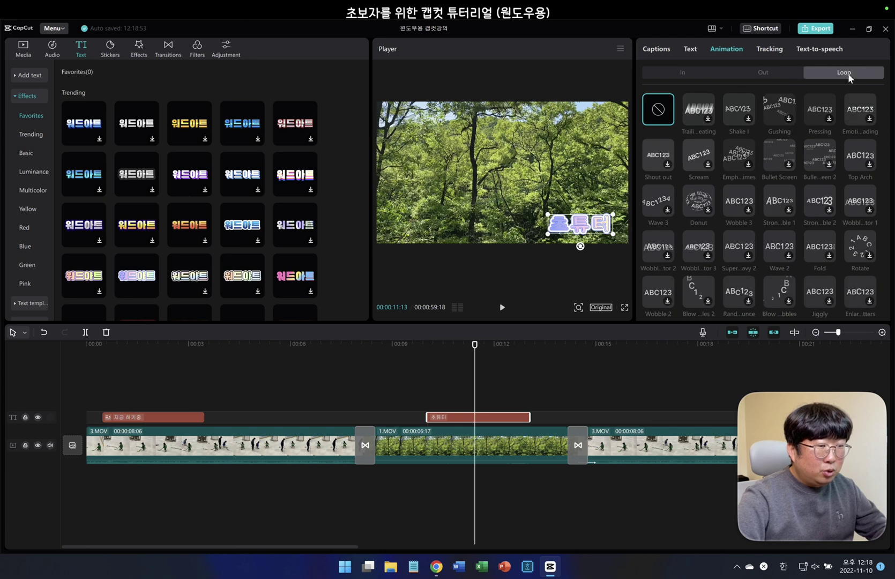
left_click(705, 73)
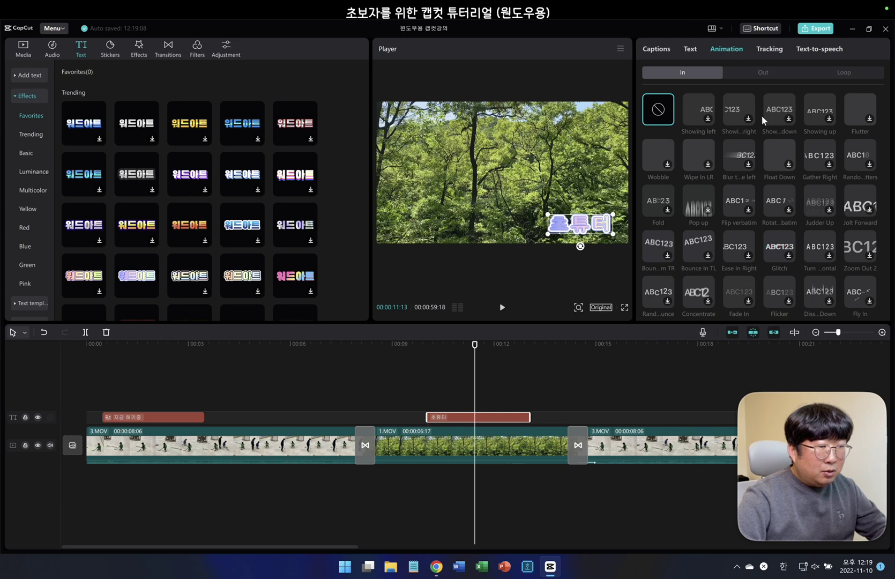
- Apply the Showing right entrance and Pop down exit animations to the "초튜터" caption and play it back
left_click(747, 119)
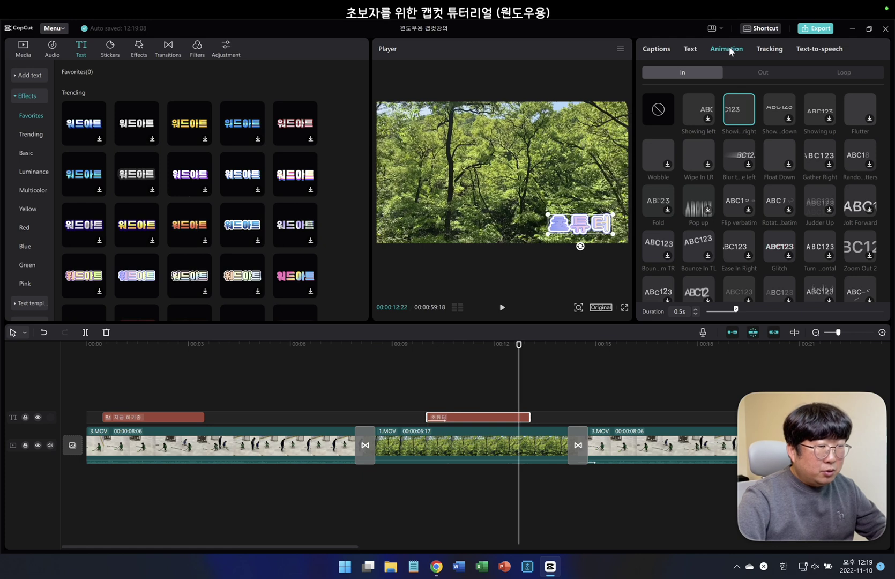
left_click(755, 71)
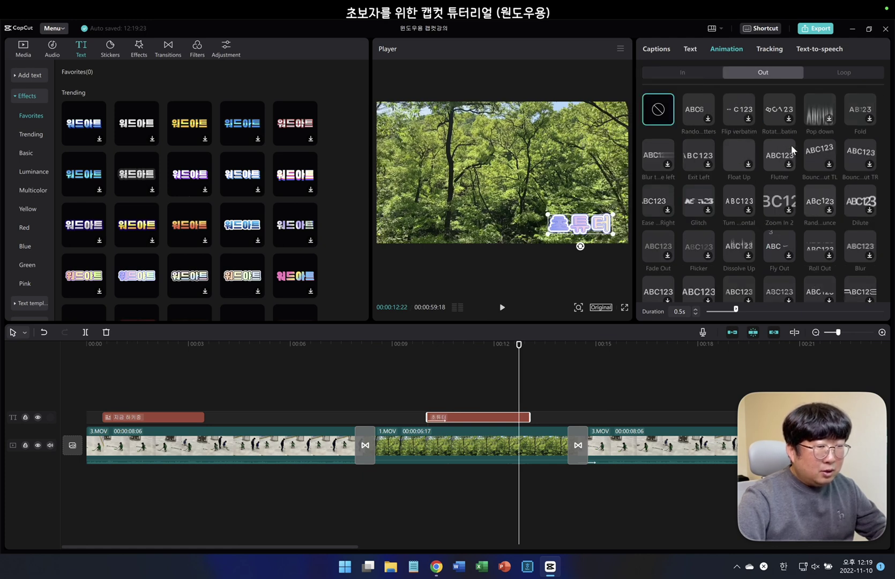
left_click(829, 119)
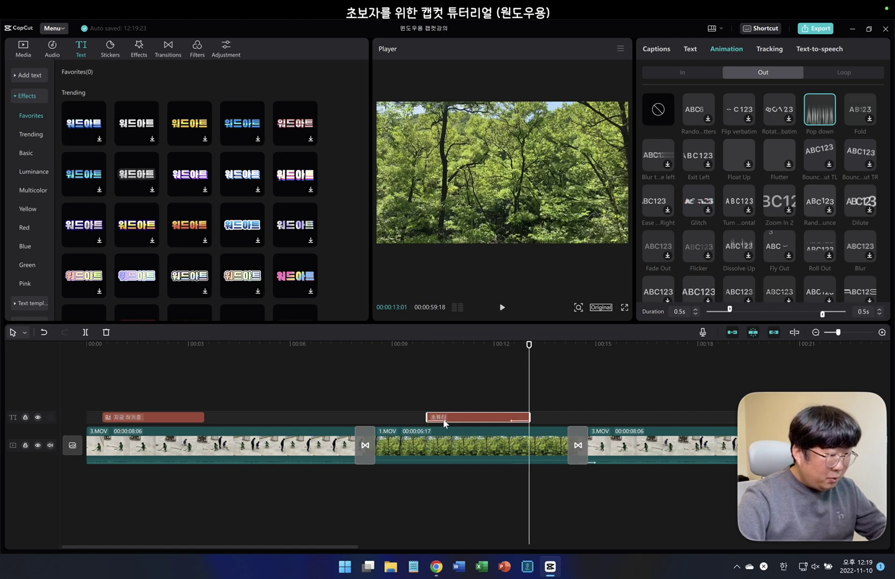
left_click(413, 410)
key("space")
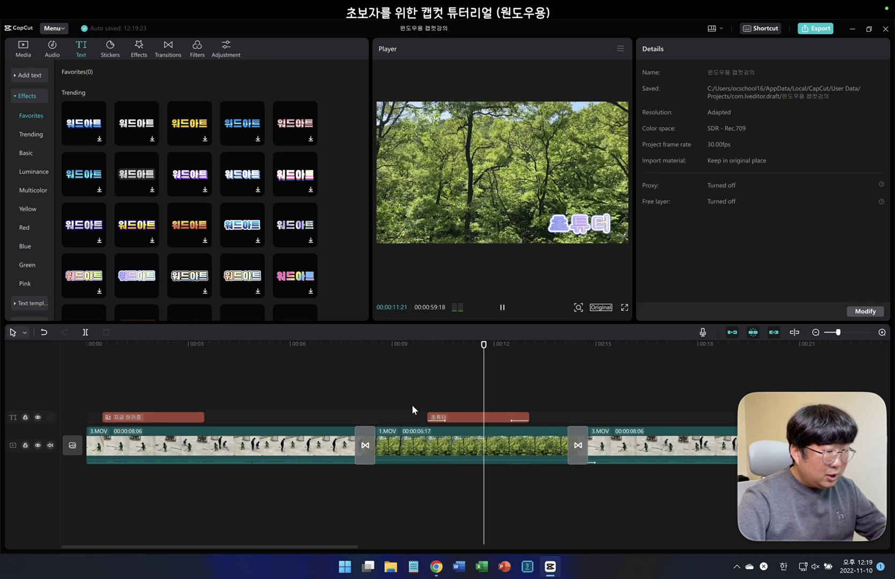
key("space")
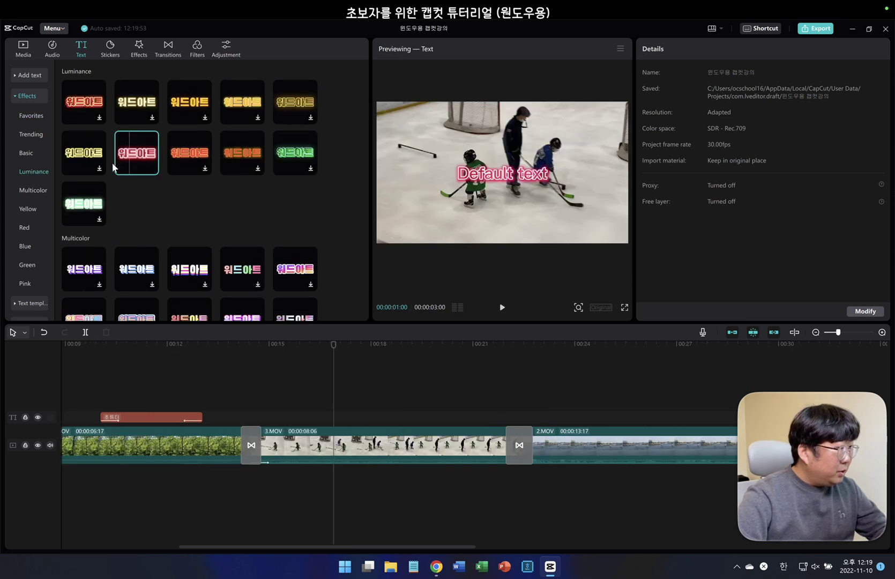
- Add a pink Luminance text effect at 00:00:16:27 reading "지금은 하키 중" and place it at the lower left of the second hockey clip's frame
left_click(153, 171)
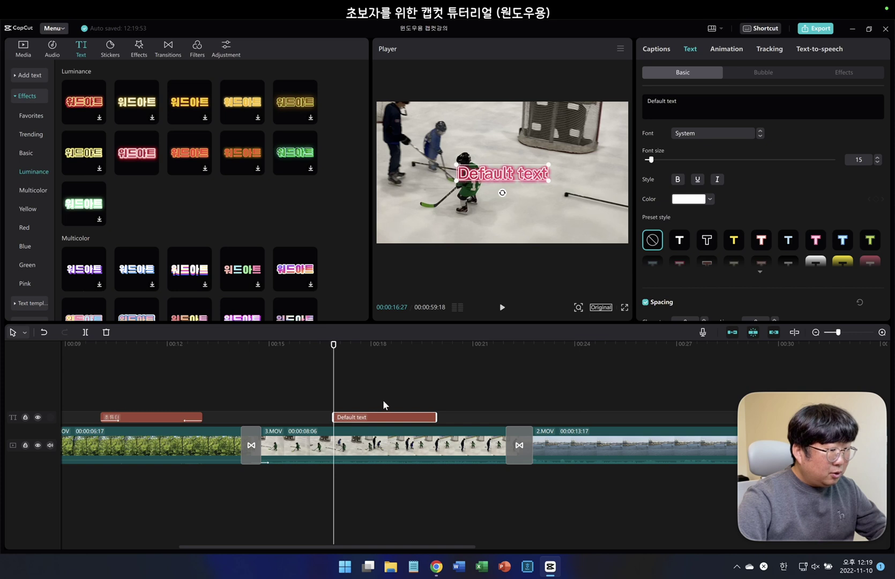
left_click(382, 400)
left_click_drag(489, 170, 446, 226)
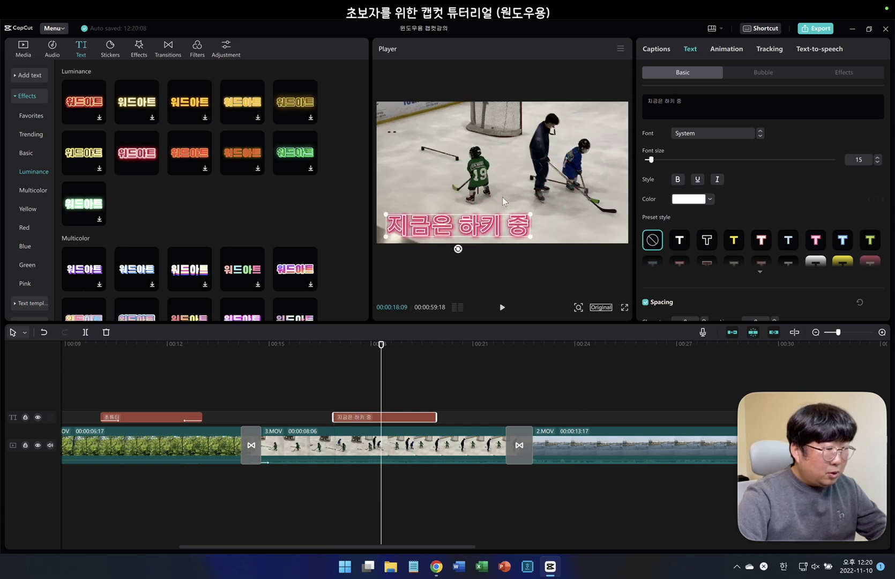
- Shrink the "지금은 하키 중" caption, set its font to 성냥개비, and move it into the frame's lower-left corner
left_click_drag(531, 213, 508, 217)
left_click(706, 132)
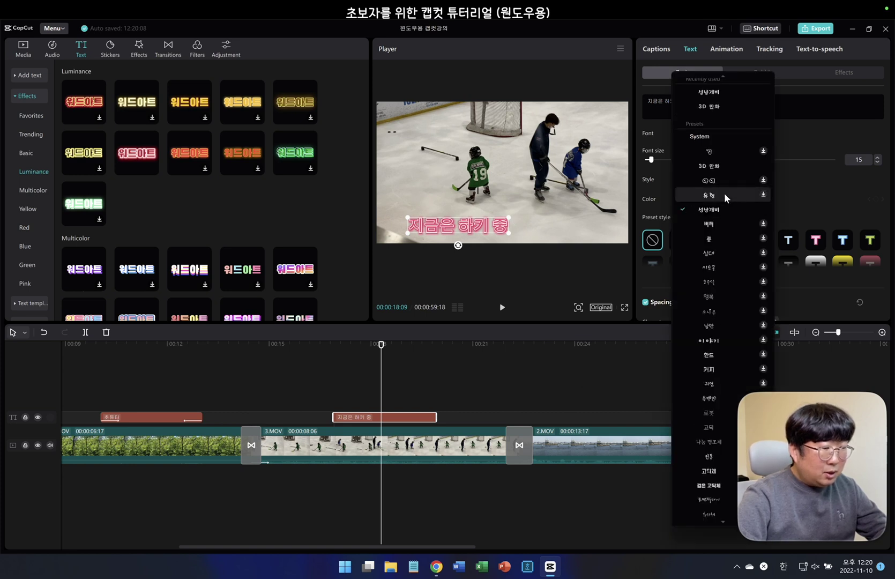
left_click_drag(460, 227, 443, 228)
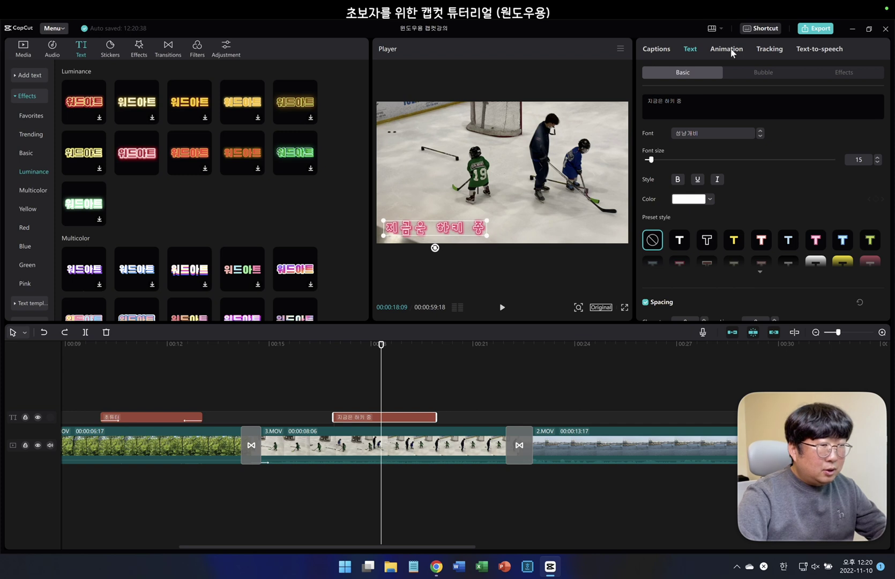
- Apply the Shake 1 loop animation to the "지금은 하키 중" caption and play it back
left_click(730, 50)
left_click(844, 73)
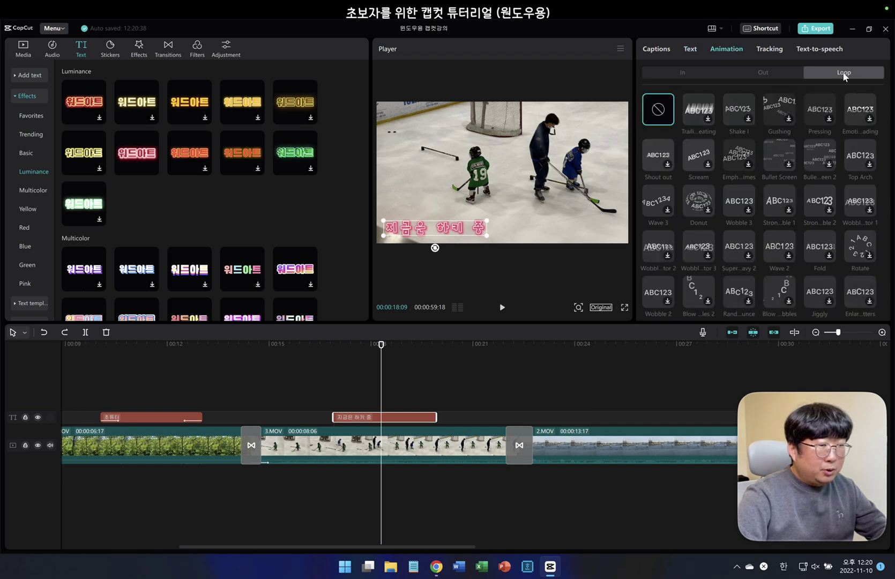
left_click(750, 121)
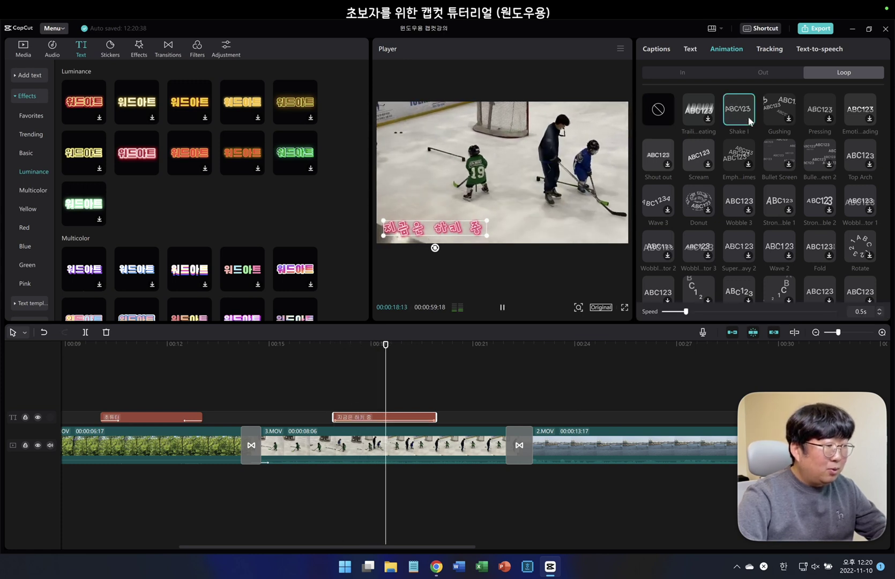
left_click(368, 384)
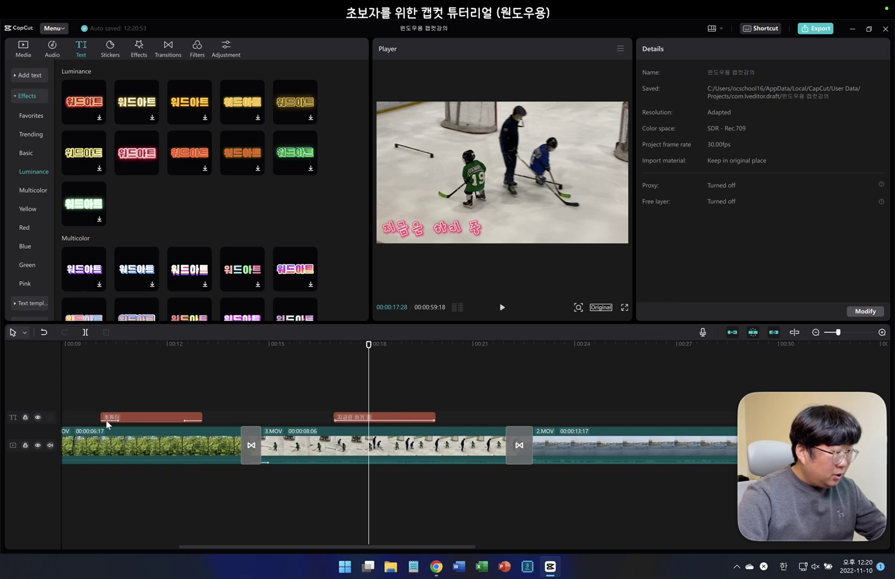
left_click(331, 402)
key("space")
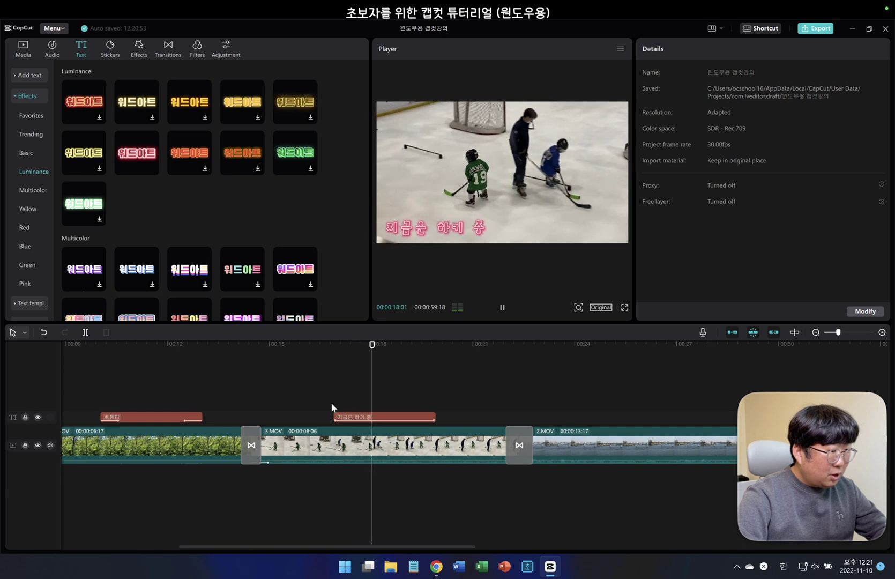
key("space")
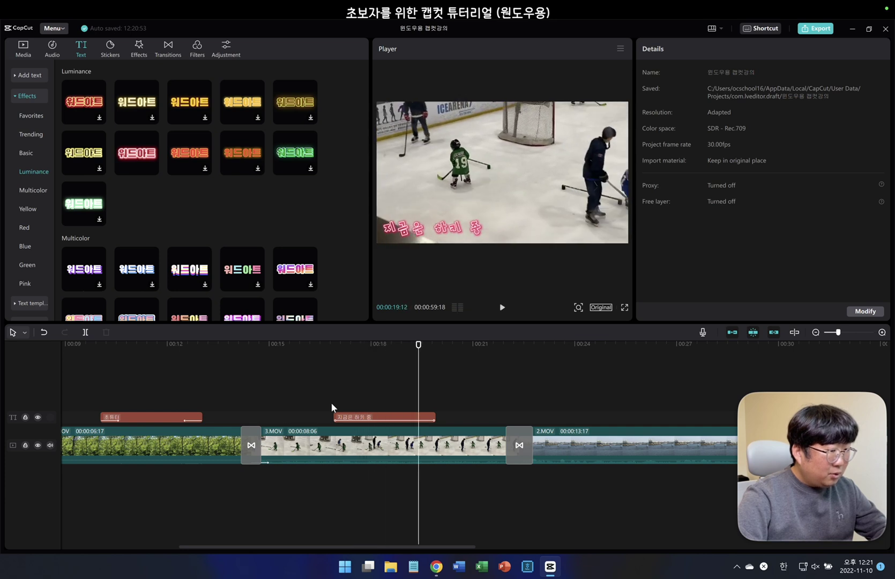
- Play back the captions over the first hockey clip and the forest clip to review them
left_click(378, 417)
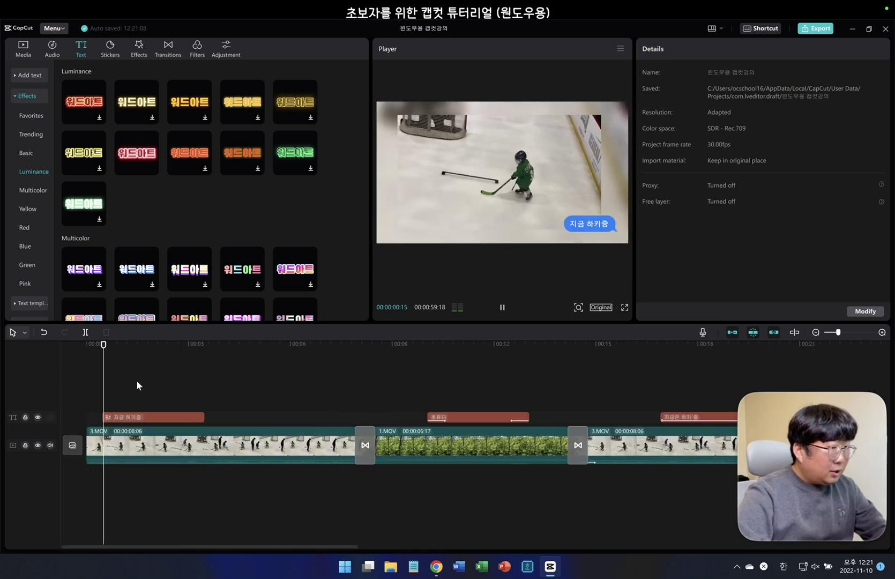
left_click(404, 385)
key("space")
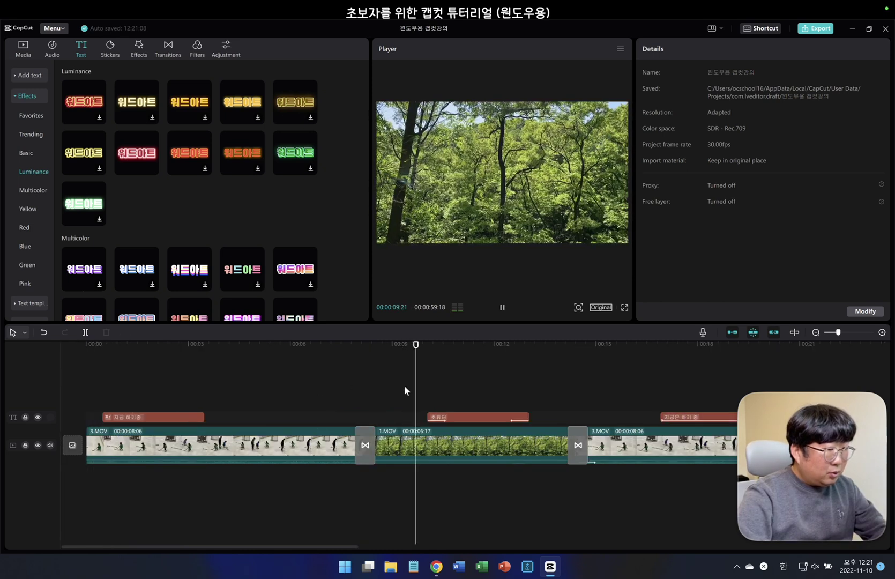
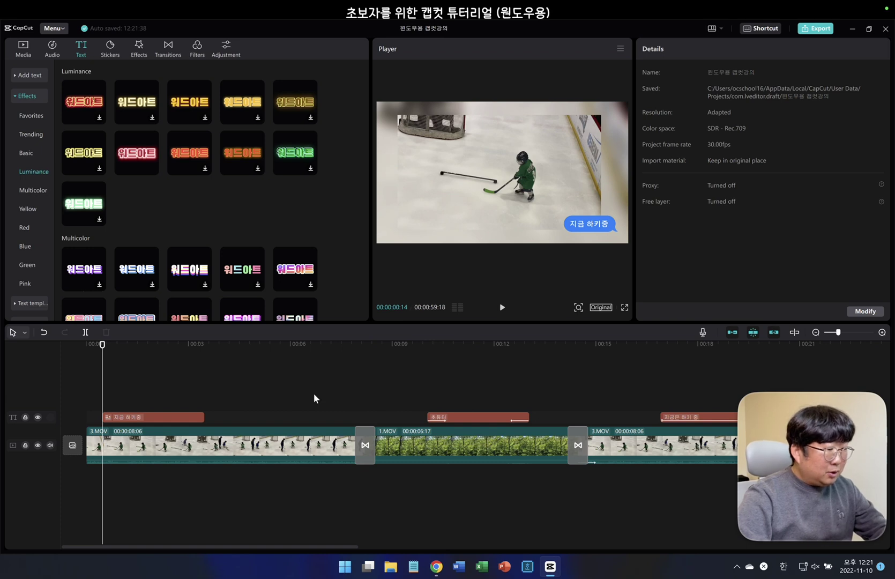
left_click(154, 392)
left_click(229, 400)
left_click(270, 407)
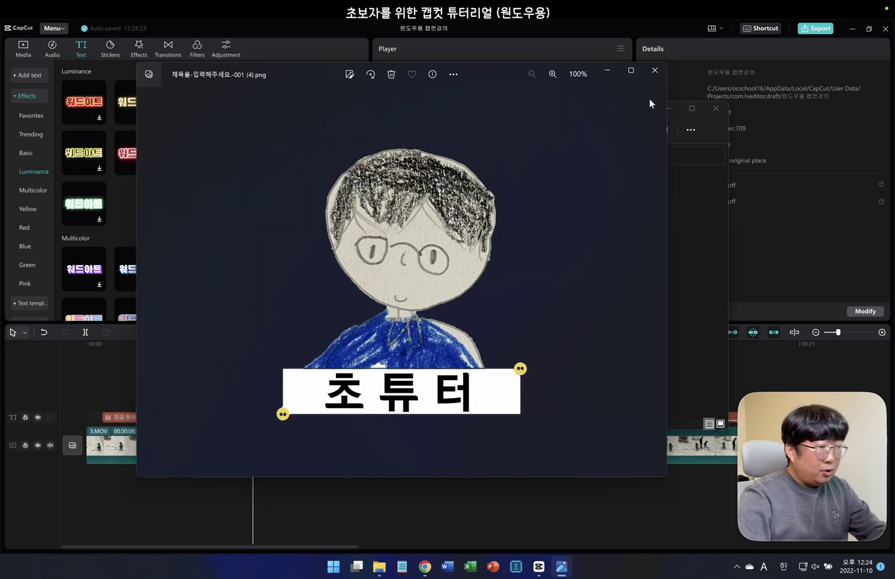
- Import the image 제목을-입력해주세요.-001 (4).png from the desktop and place it on a track above the first hockey clip, starting at 00:00
left_click(655, 70)
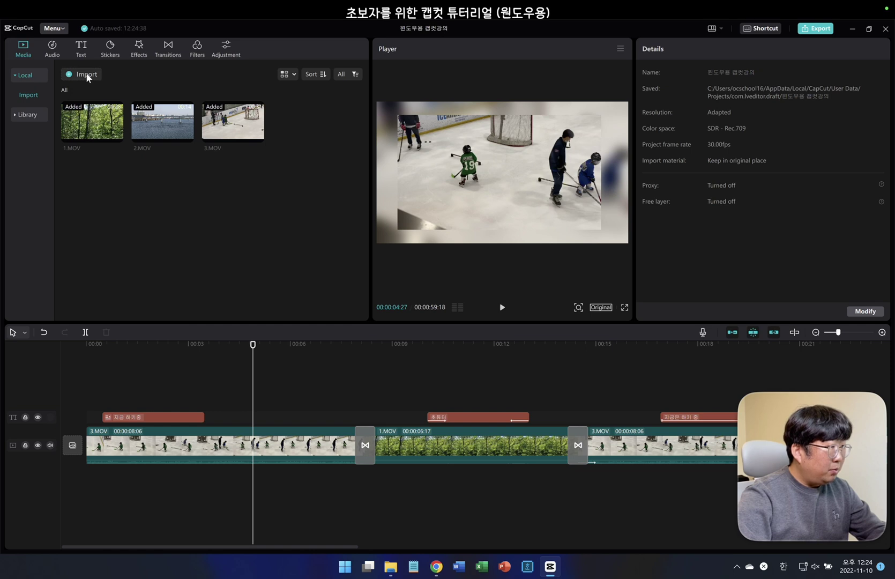
left_click(86, 74)
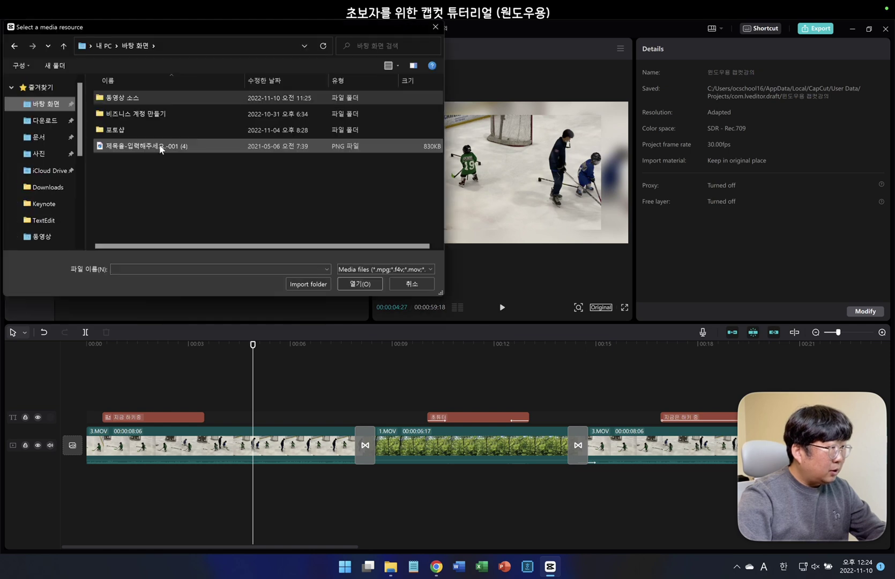
double_click(159, 144)
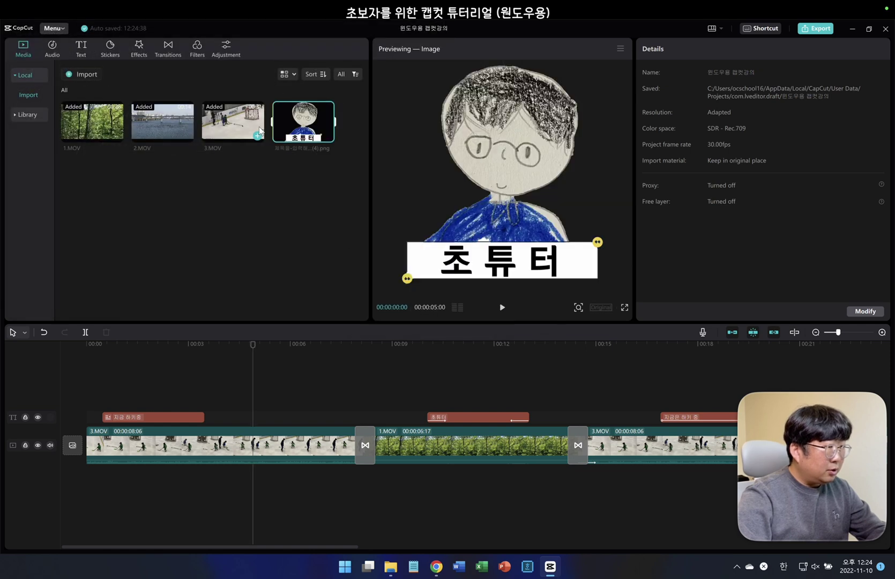
left_click_drag(302, 127, 112, 409)
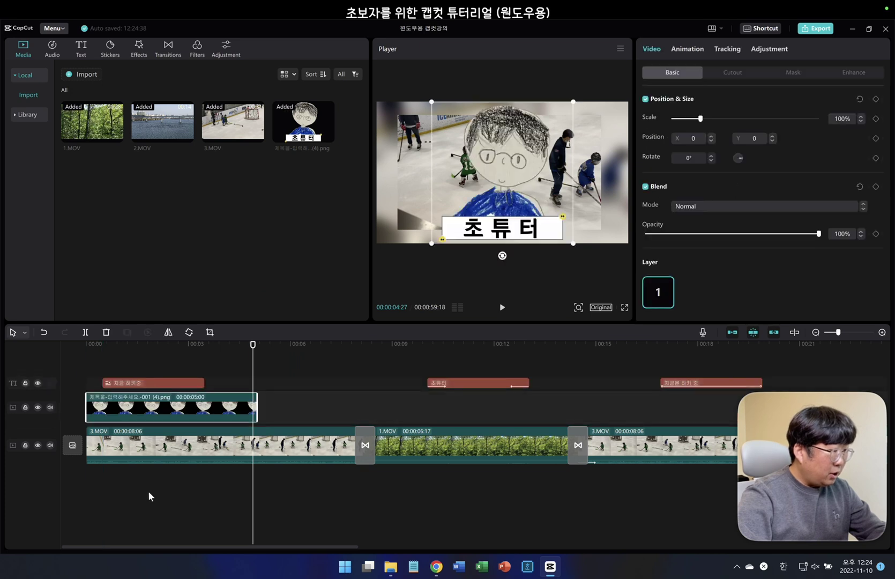
- Shrink the character image to 16%, place it in the frame's upper-right corner, and extend its clip to the end of the video
left_click(149, 490)
left_click(197, 416)
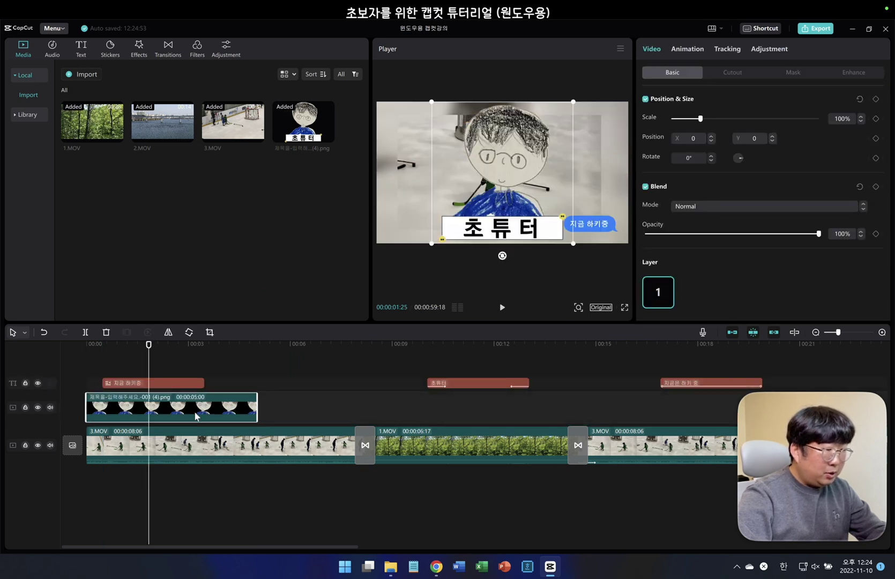
left_click_drag(433, 102, 614, 119)
left_click_drag(257, 407, 667, 438)
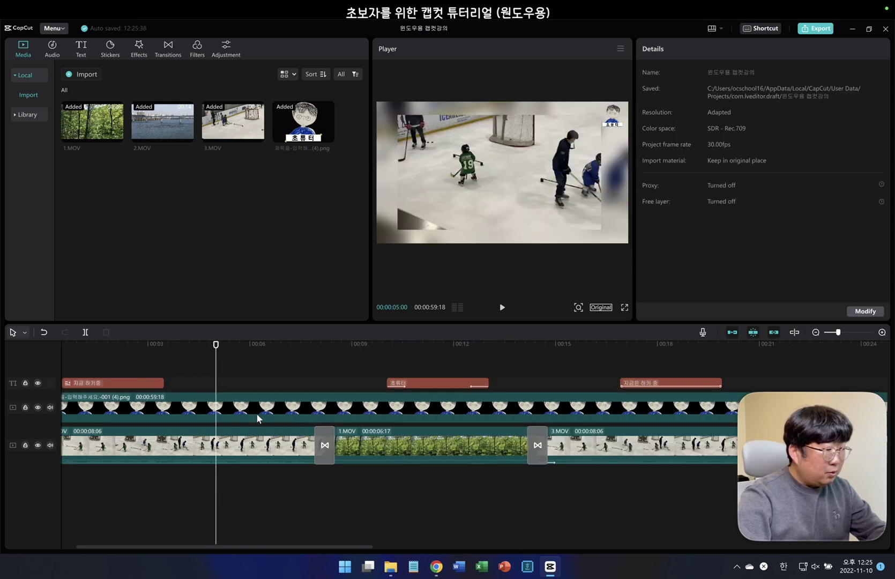
- Apply the Shake Down entrance animation to the character image and play it from the beginning
left_click(257, 416)
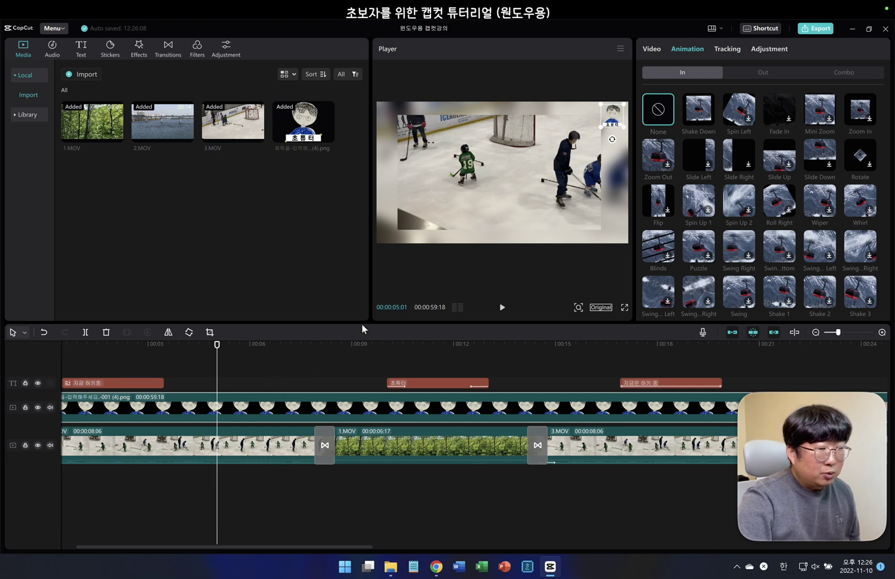
left_click(708, 116)
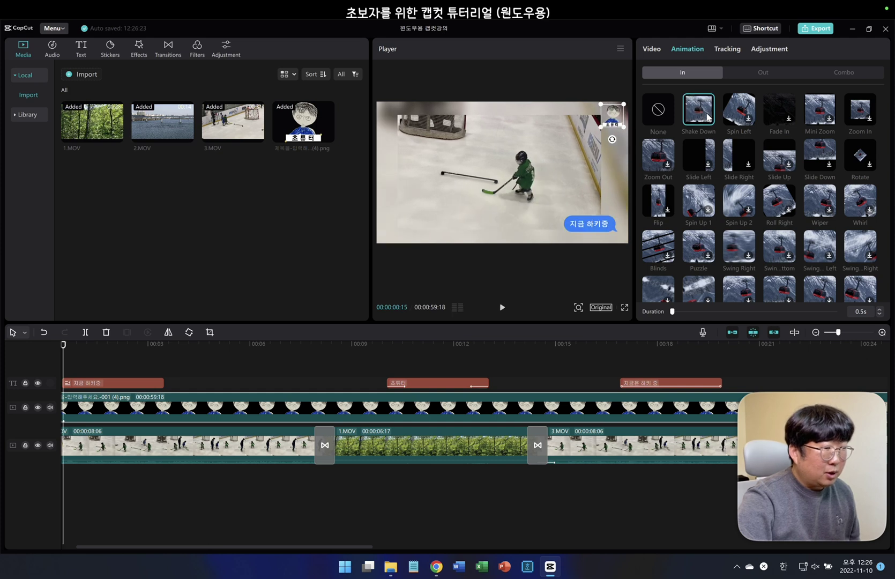
left_click(60, 476)
key("space")
- Apply the Rotate Out 1 exit animation to the character image and preview the end of the video
left_click(626, 402)
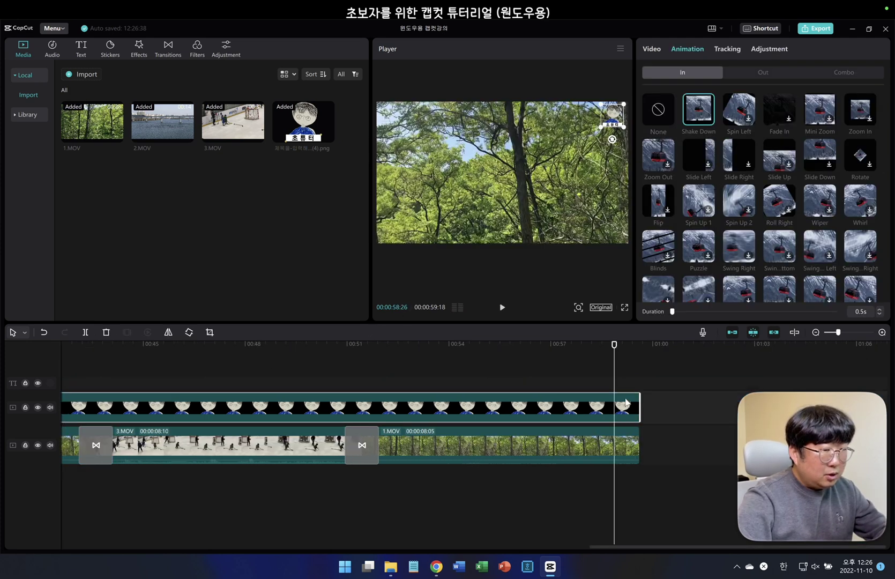
left_click(785, 73)
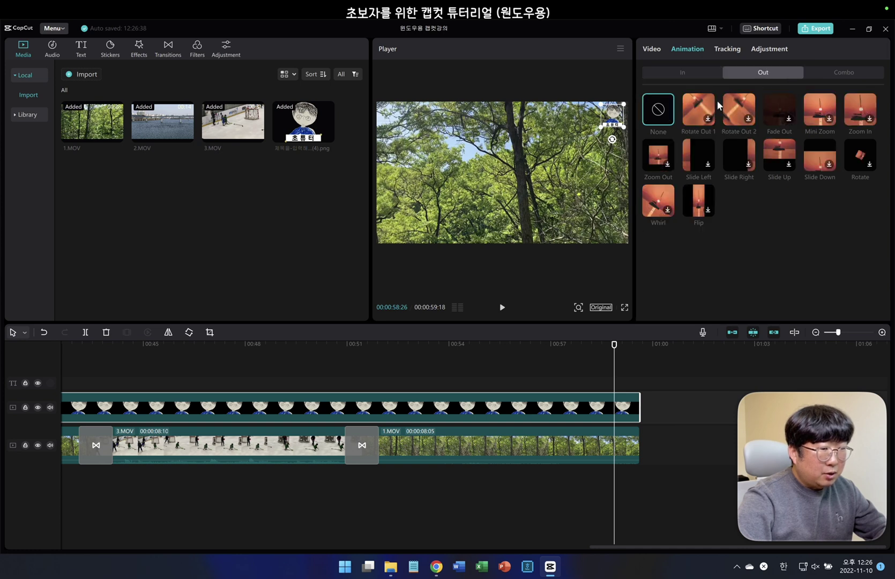
left_click(711, 117)
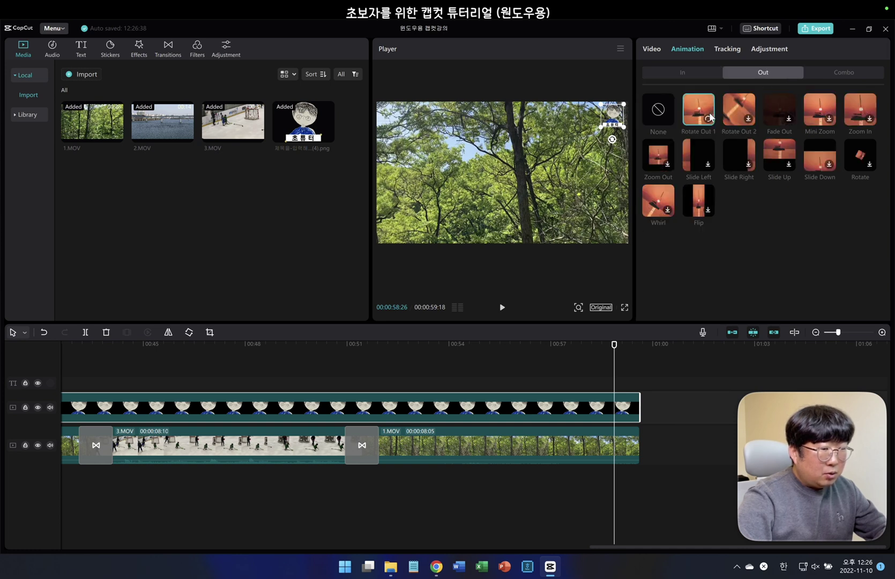
left_click(575, 366)
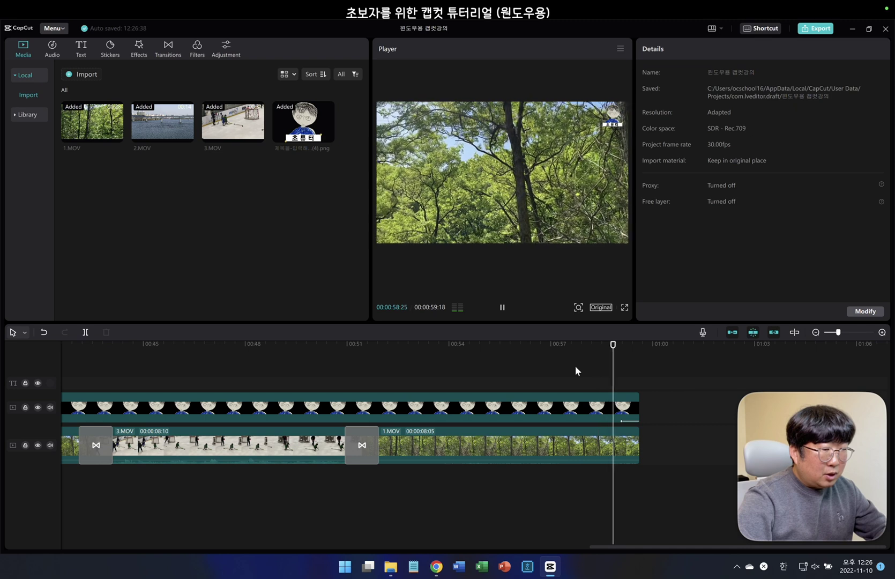
left_click(556, 381)
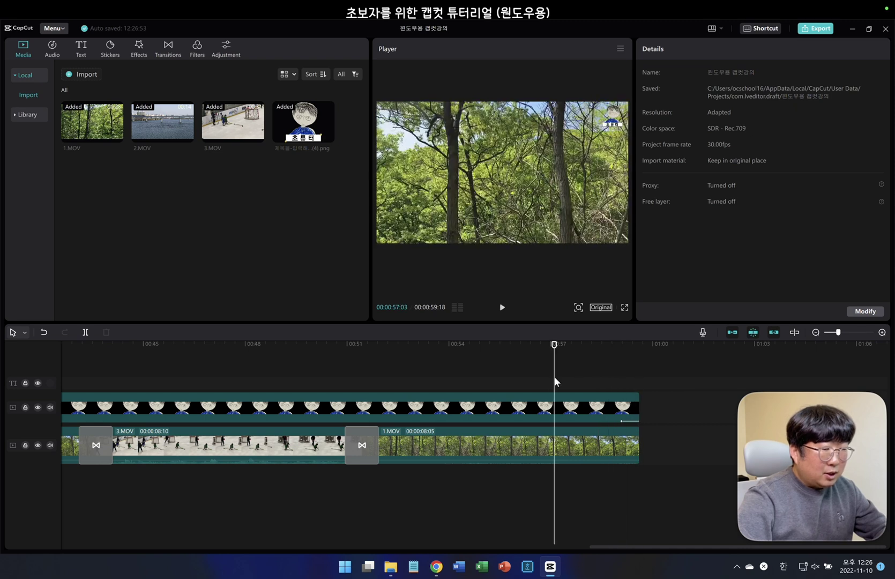
- Apply the Triplets 1 combo animation to the character image and play the video from the start
left_click(519, 411)
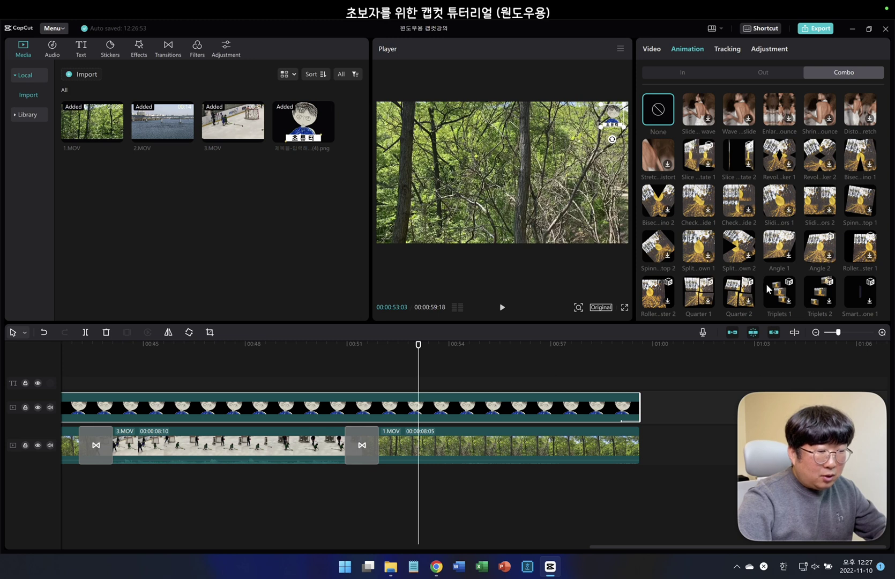
left_click(781, 296)
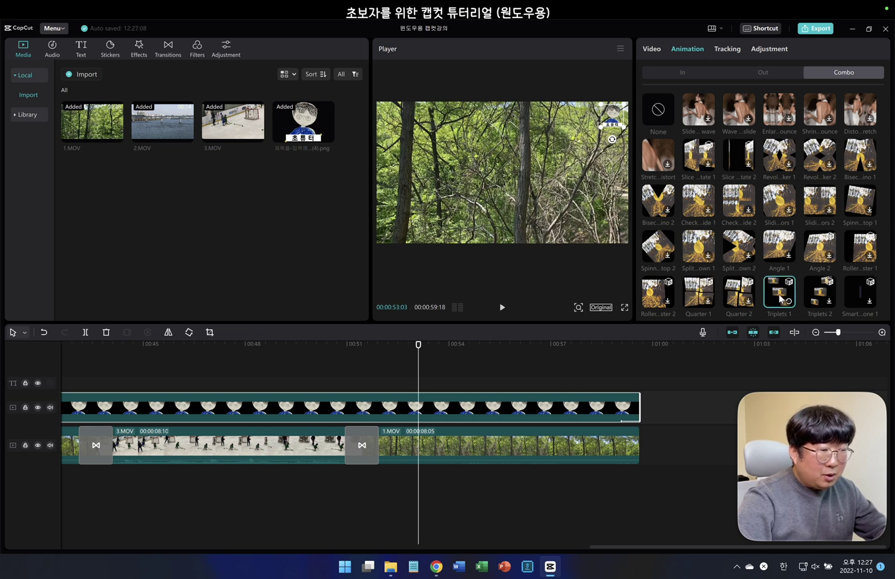
left_click(78, 489)
key("Home")
key("space")
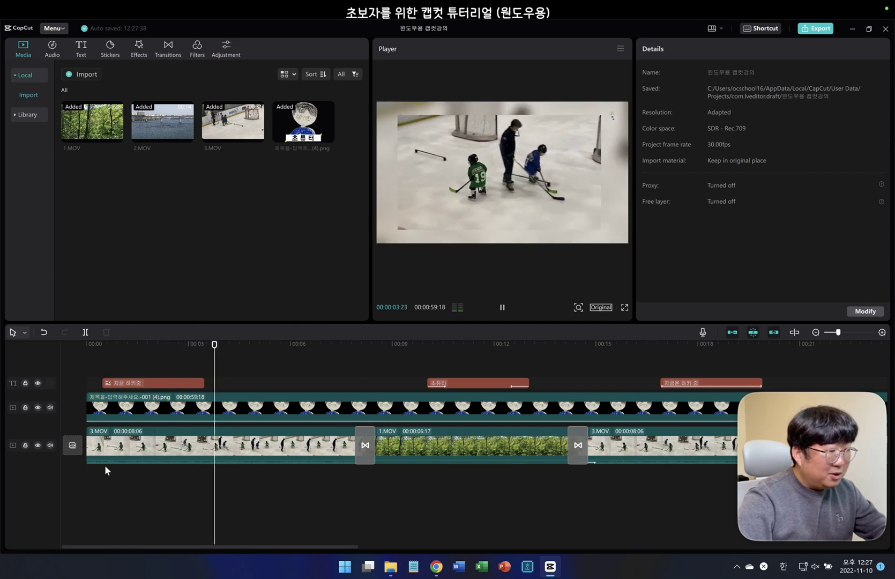
- Try the Triplets 1 animation with a 7.0 s duration, and reset the character image's combo animation to None
left_click(115, 412)
left_click_drag(838, 311, 691, 313)
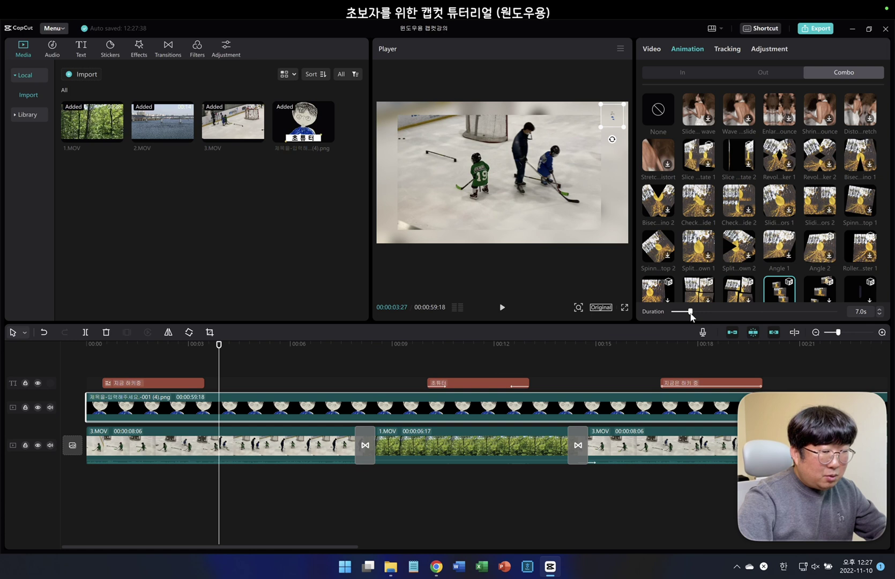
left_click(87, 488)
key("space")
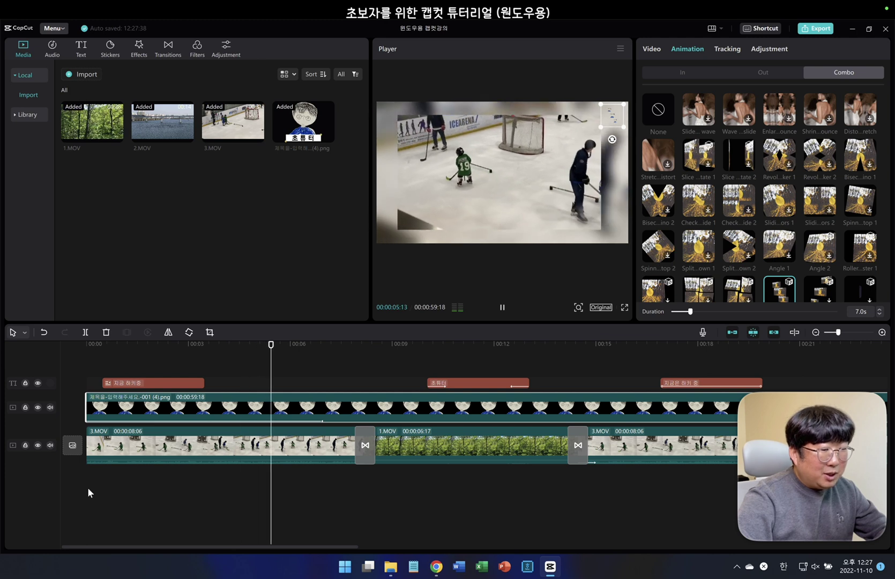
key("space")
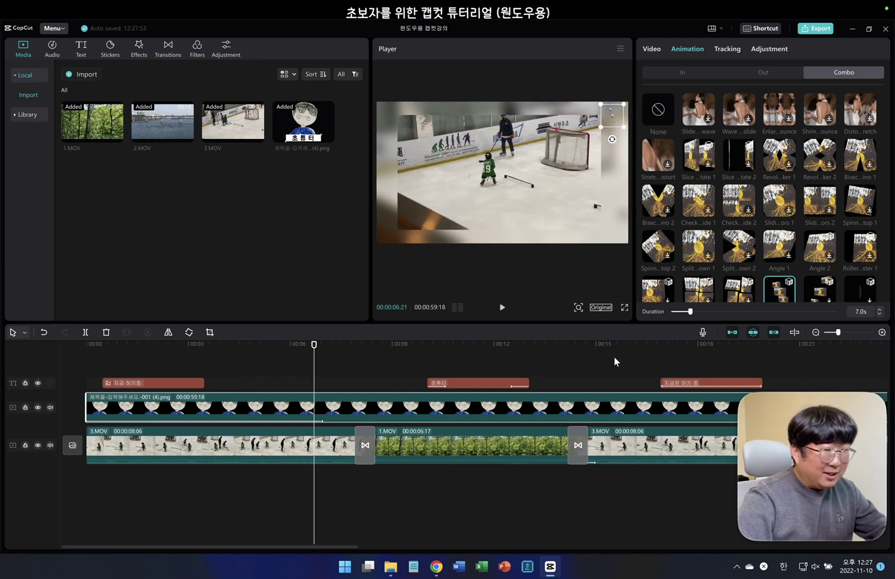
left_click(656, 110)
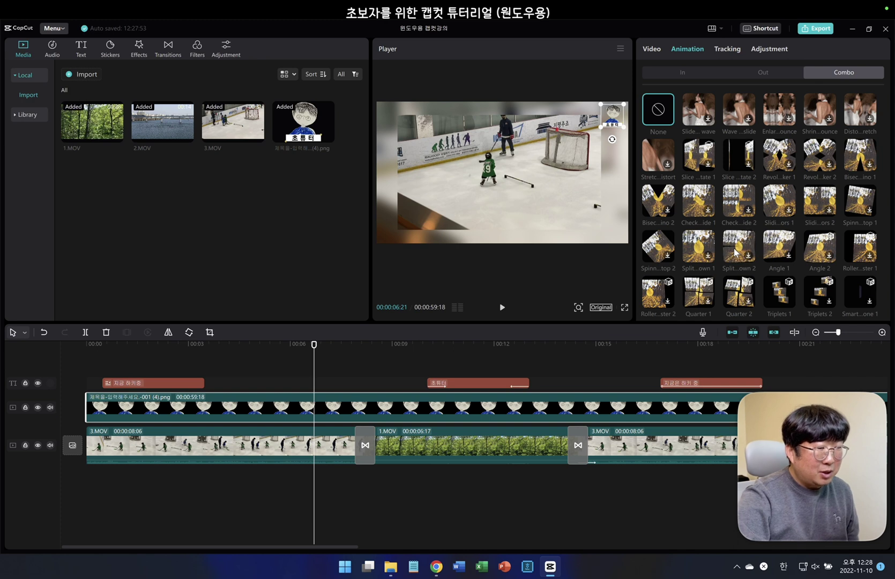
- Review the character image's position, animation, tracking and color adjustment settings
left_click(346, 404)
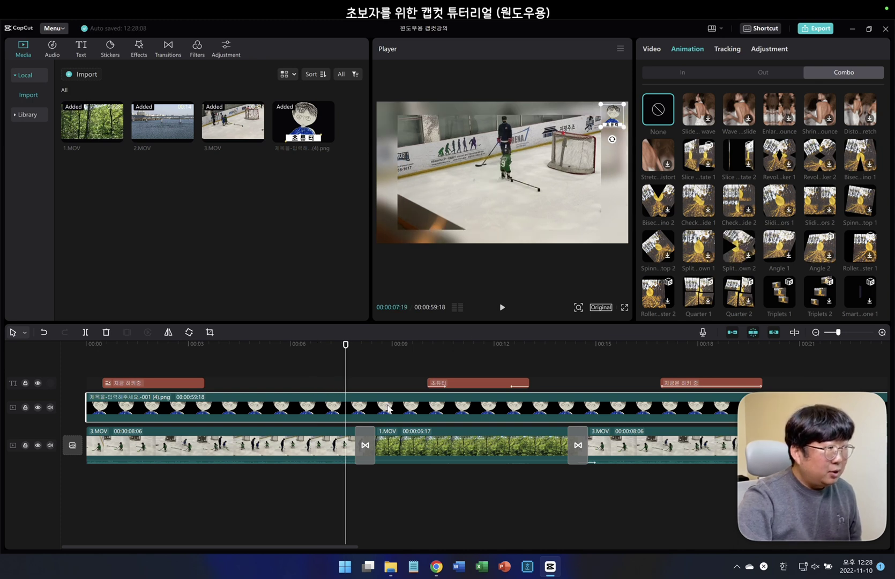
left_click(655, 49)
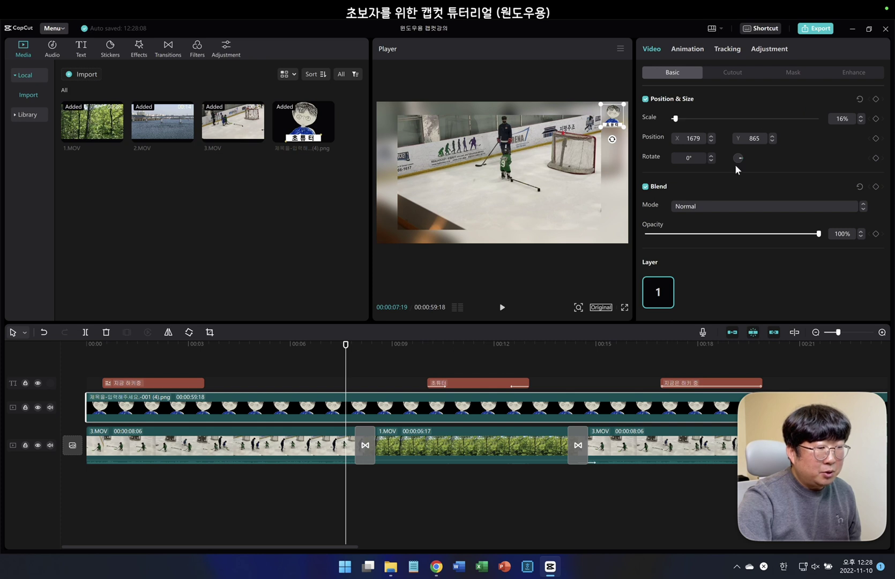
scroll(735, 164, "down", 1)
left_click(688, 48)
left_click(731, 50)
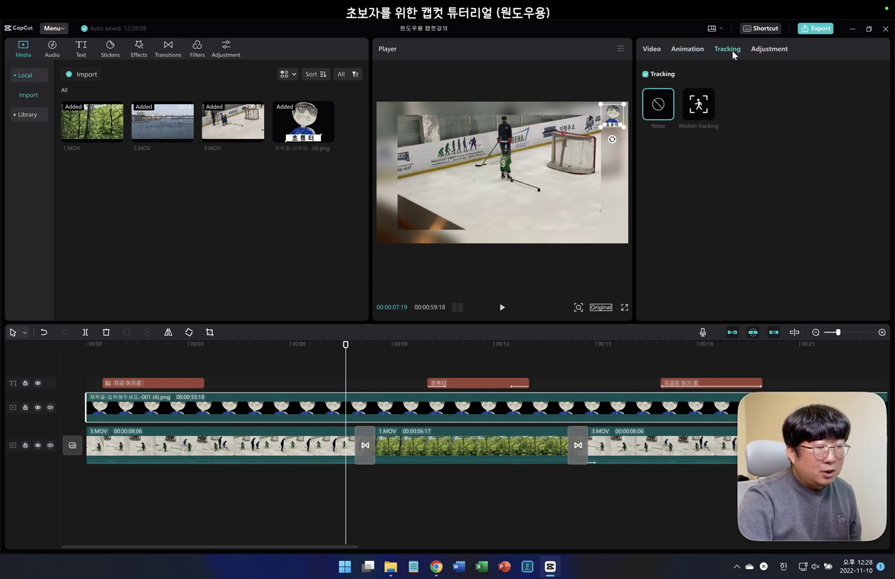
left_click(776, 45)
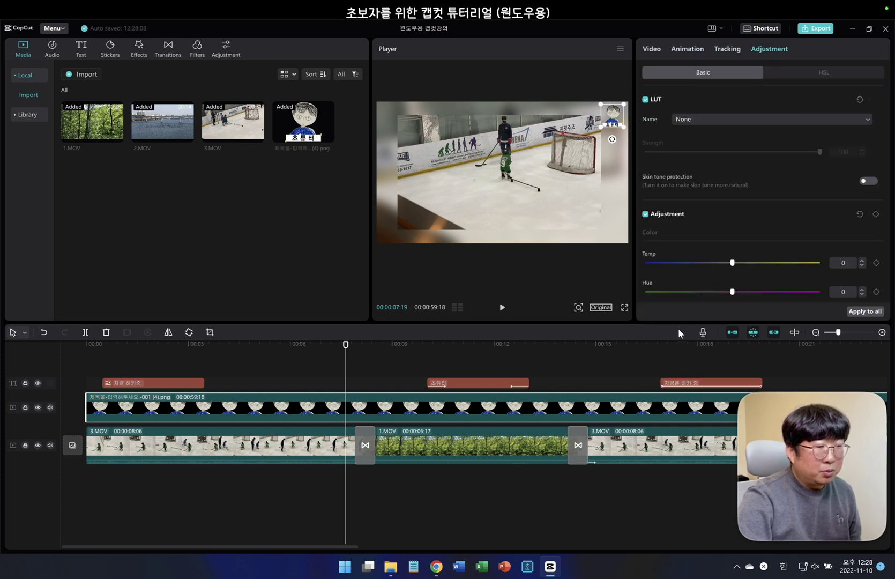
- Download the third sticker in the Techniques category, add it to the timeline at 00:00, and play it back
left_click(307, 508)
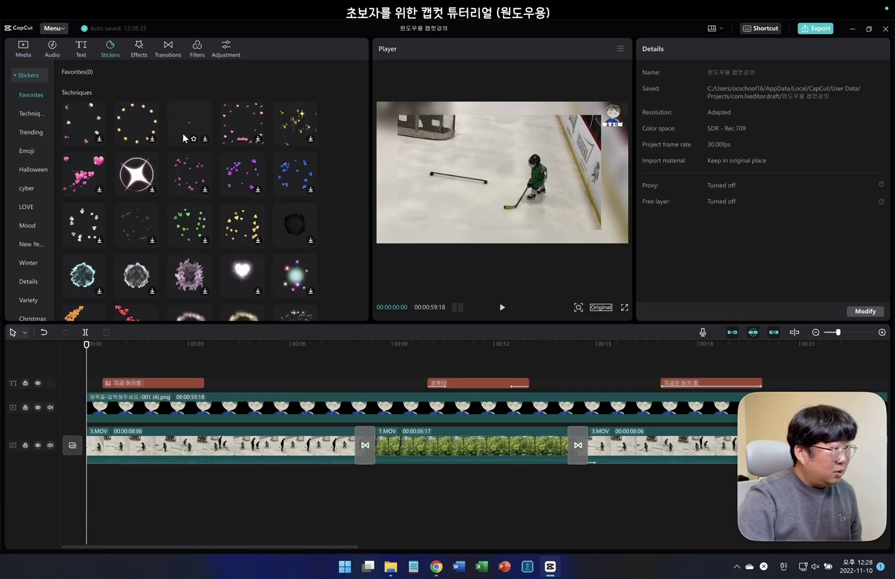
left_click(200, 138)
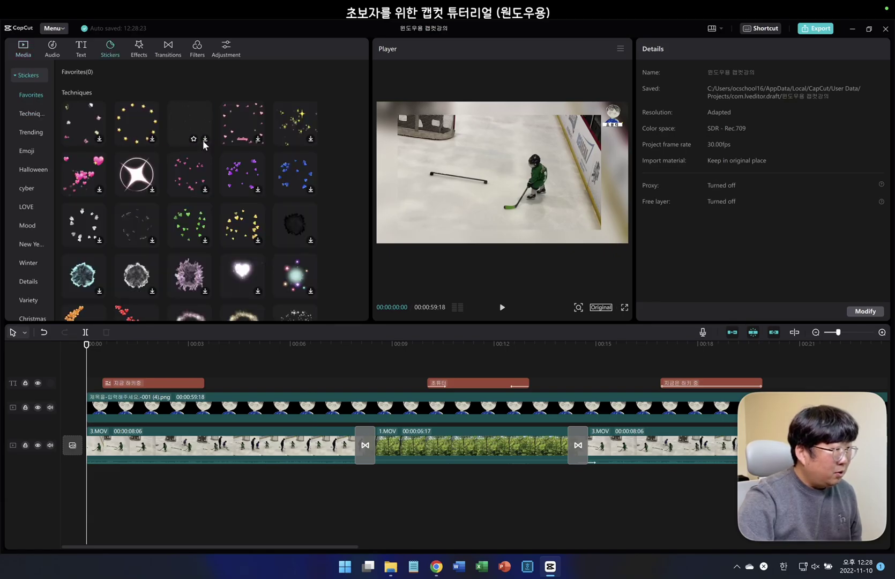
left_click(83, 349)
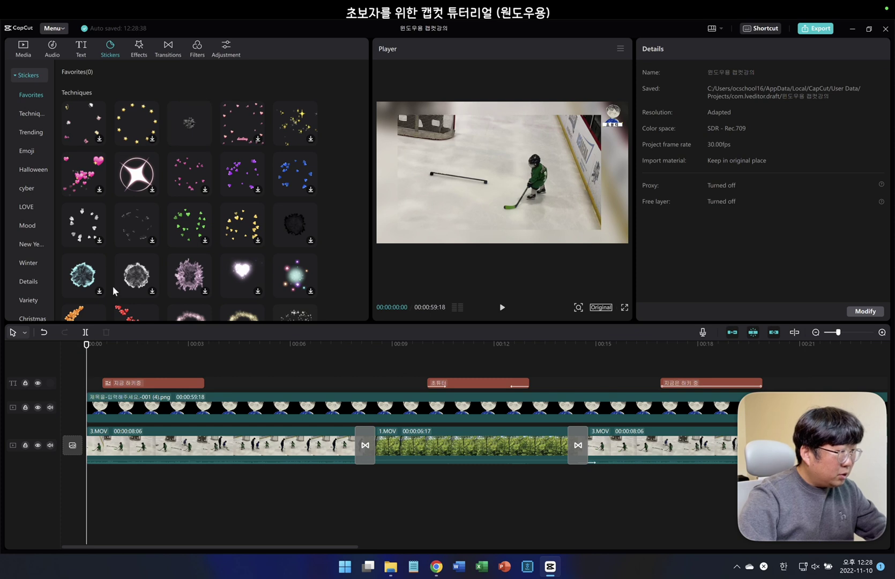
left_click(205, 140)
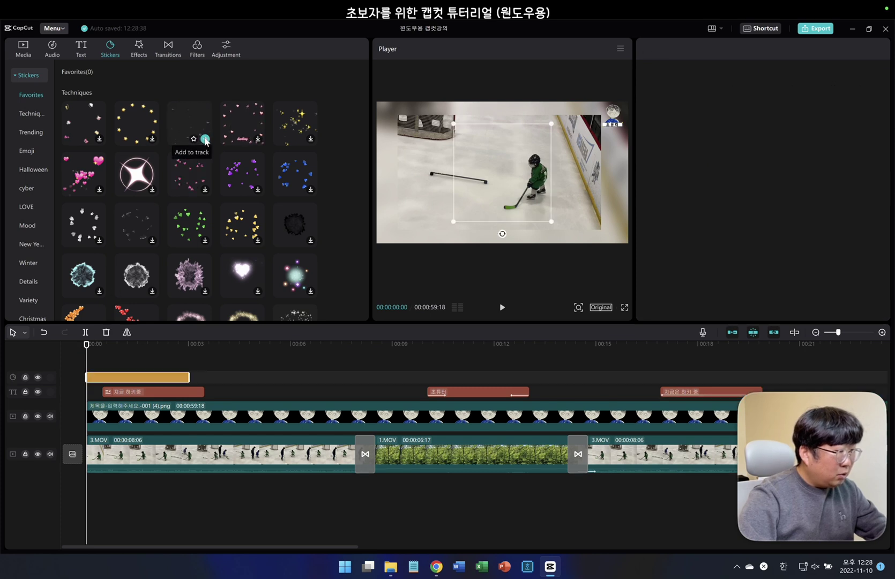
key("space")
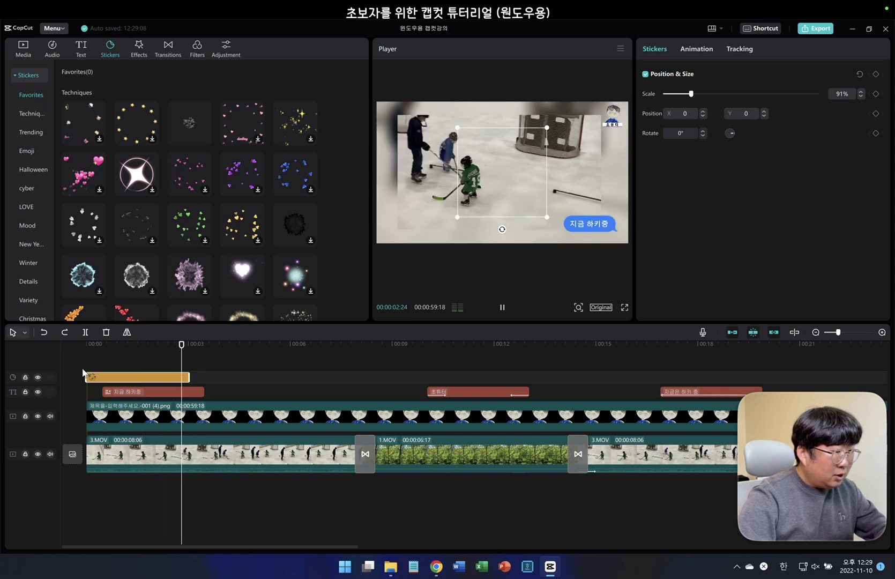
key("space")
- Extend the sticker over the first hockey clip to end at about 6 seconds and play it back
left_click_drag(187, 378, 180, 378)
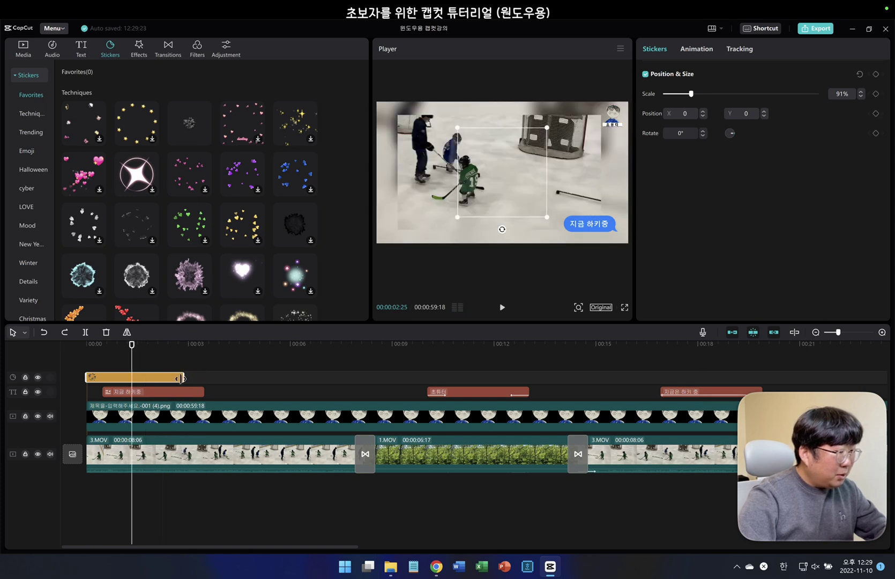
left_click_drag(235, 383, 305, 378)
key("space")
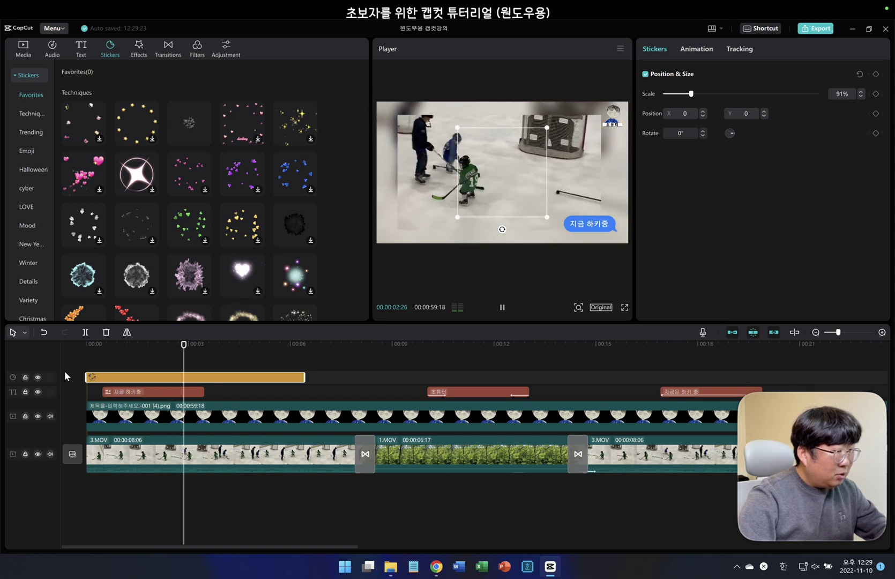
key("space")
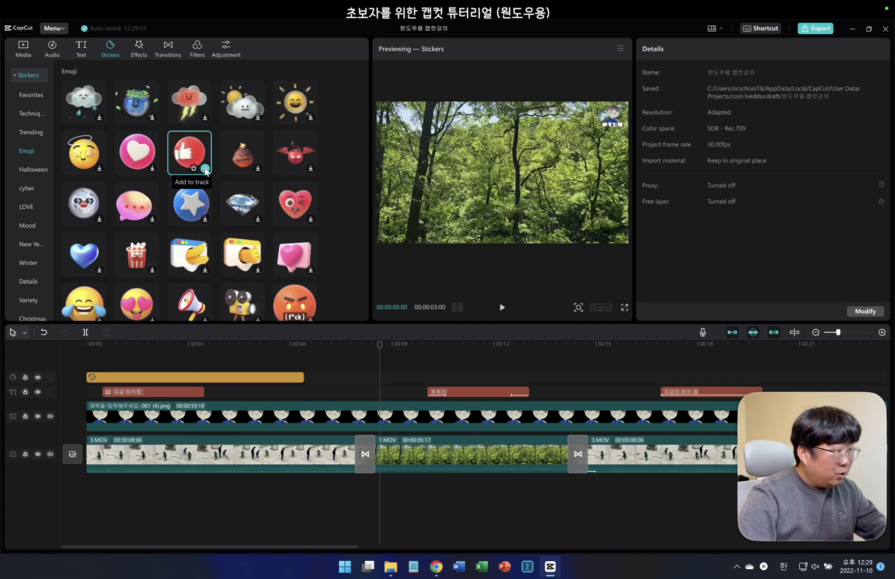
- Add the red thumbs-up emoji sticker near the start of the forest clip and play it back
left_click(205, 169)
left_click(364, 359)
key("space")
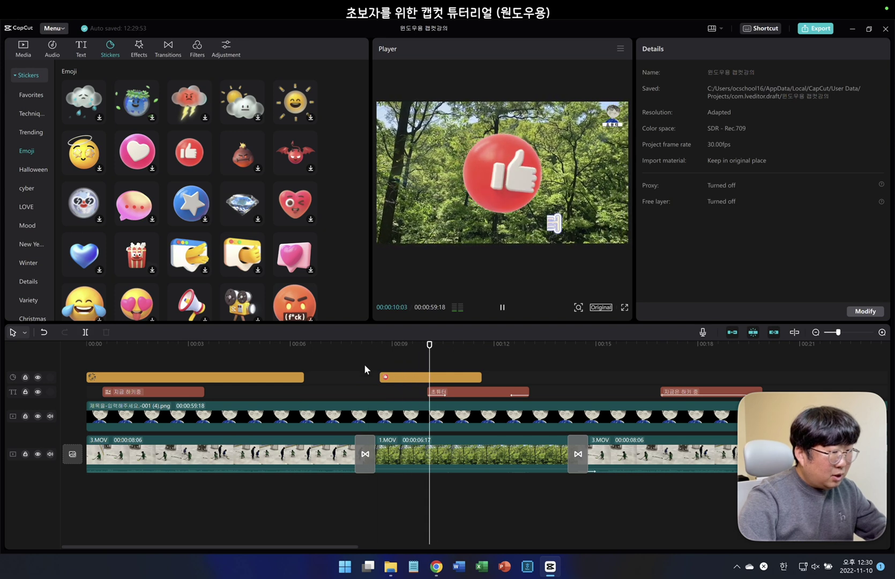
key("space")
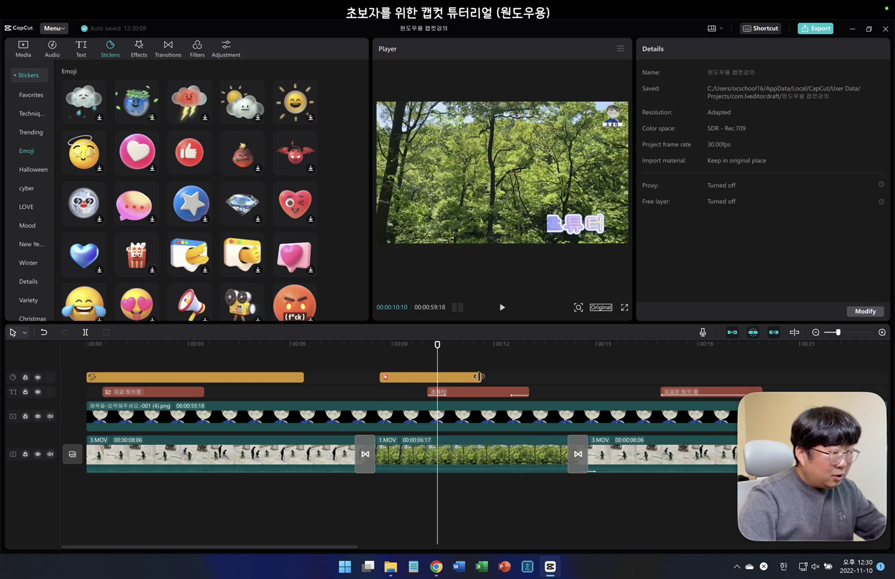
- Shorten the thumbs-up sticker to end at about 10 seconds, near the start of the "초튜터" caption, and replay that section
left_click_drag(479, 375, 477, 377)
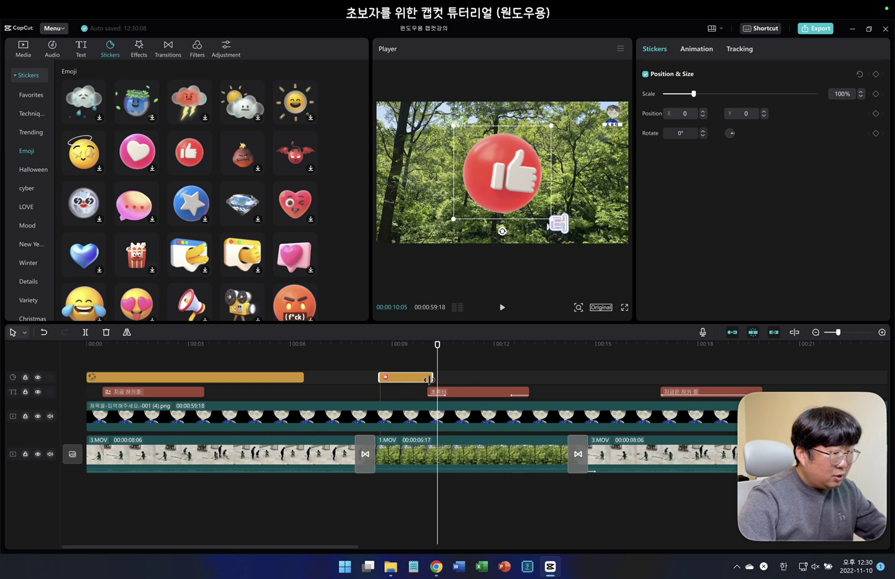
left_click(363, 353)
key("space")
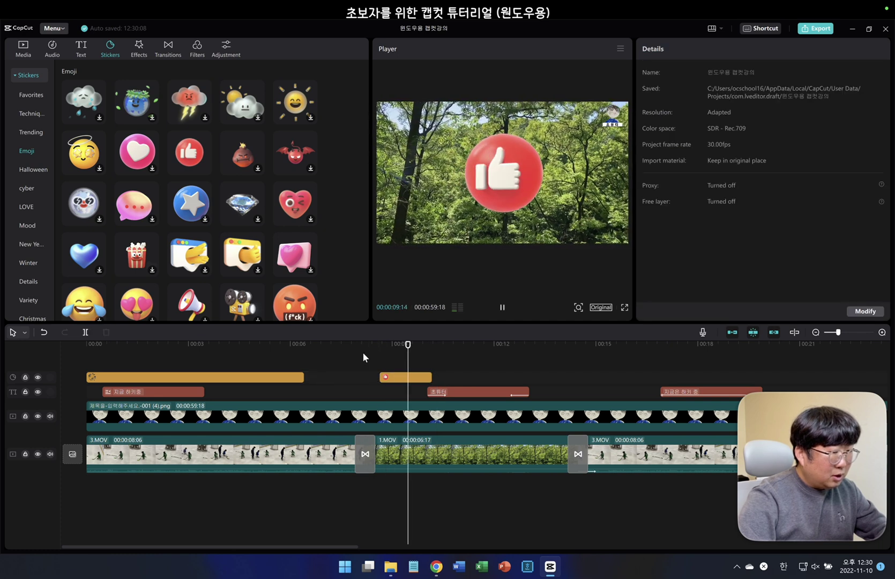
key("space")
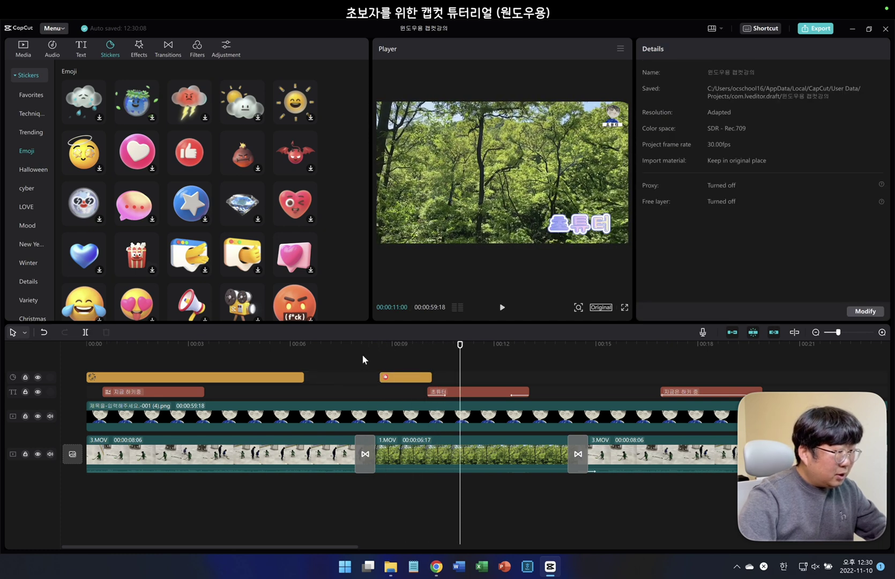
left_click(376, 368)
key("space")
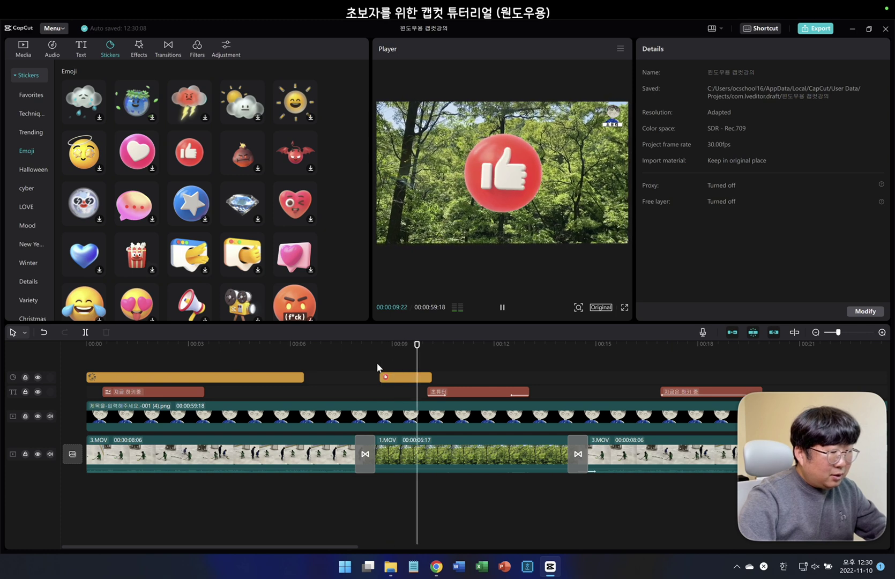
key("space")
left_click(375, 369)
key("space")
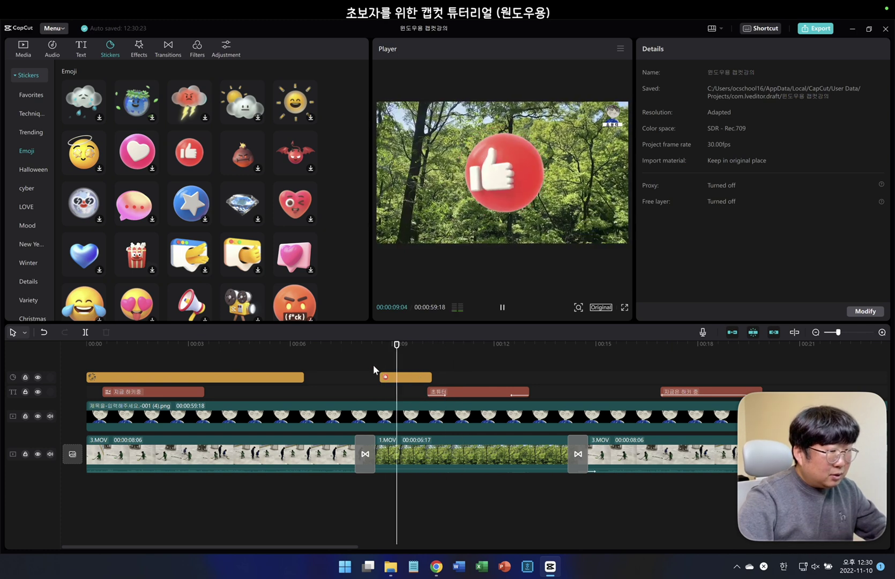
- Trim the thumbs-up sticker to end where the "초튜터" caption begins, at about 10 seconds
key("space")
mouse_move(430, 375)
left_mouse_down()
mouse_move(413, 377)
mouse_move(428, 379)
left_mouse_up()
left_click(361, 362)
- Browse the LOVE, Mood, New Year's Day and Winter sticker categories
left_click(26, 206)
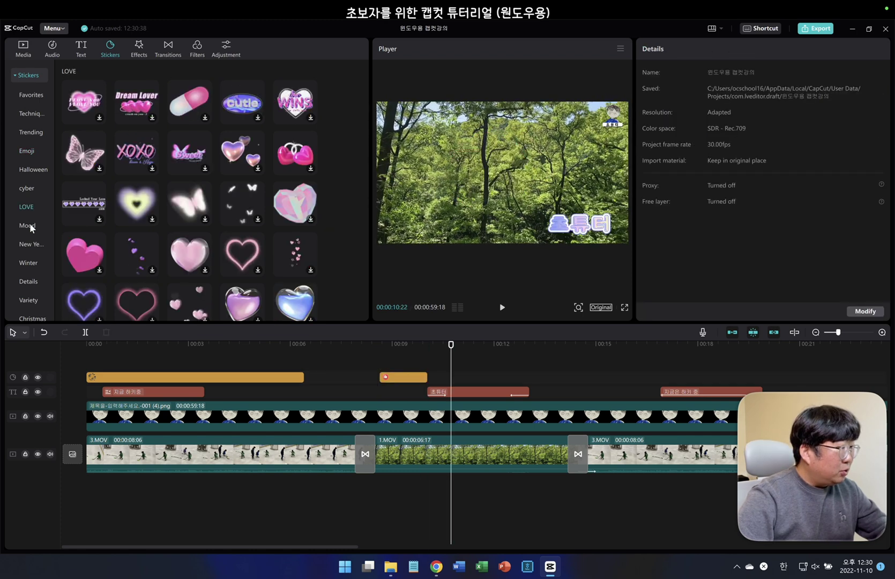
left_click(30, 223)
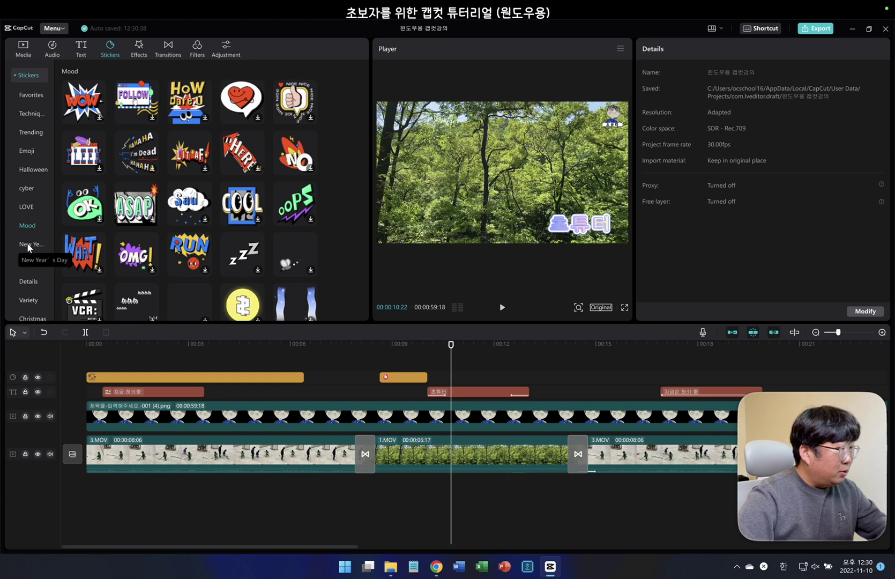
left_click(28, 245)
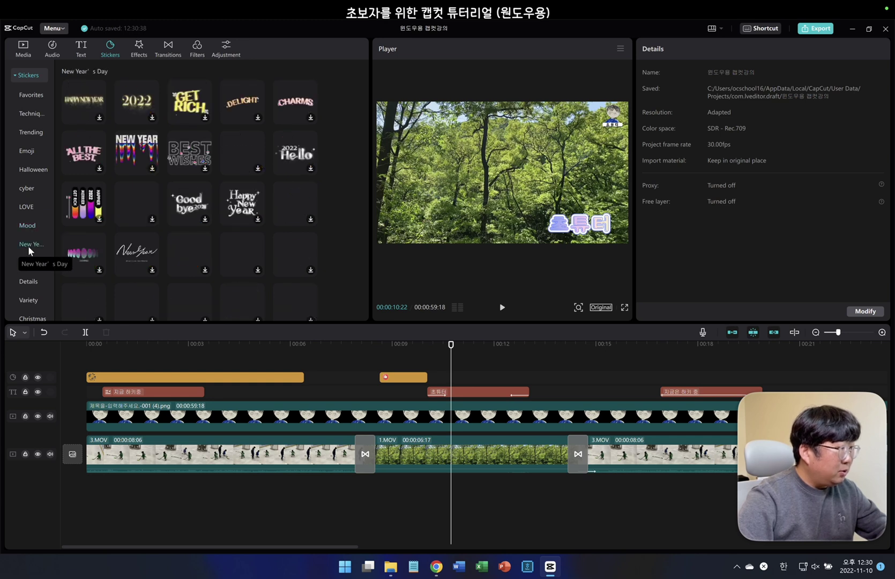
left_click(32, 259)
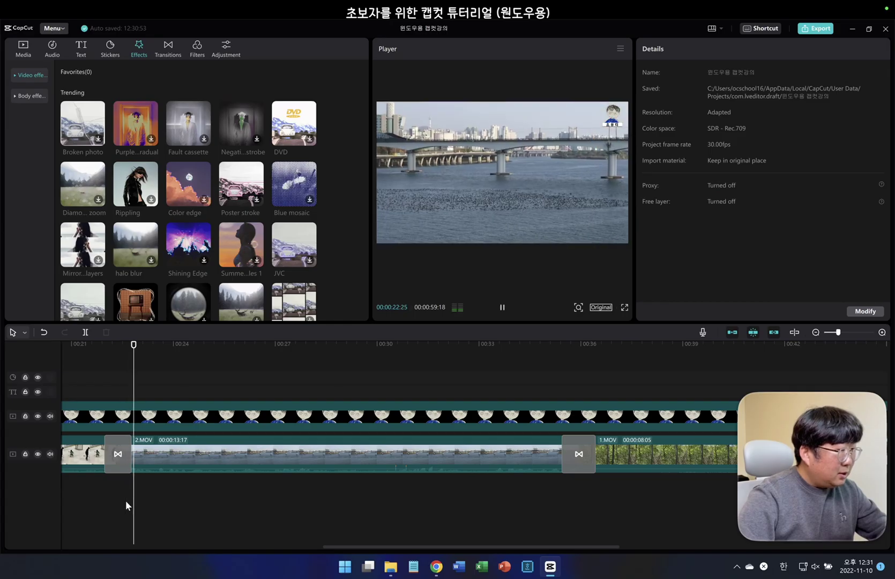
- Download the Gold Sequins video effect, add it over the river bridge clip at 00:00:23:21 and play it back
key("space")
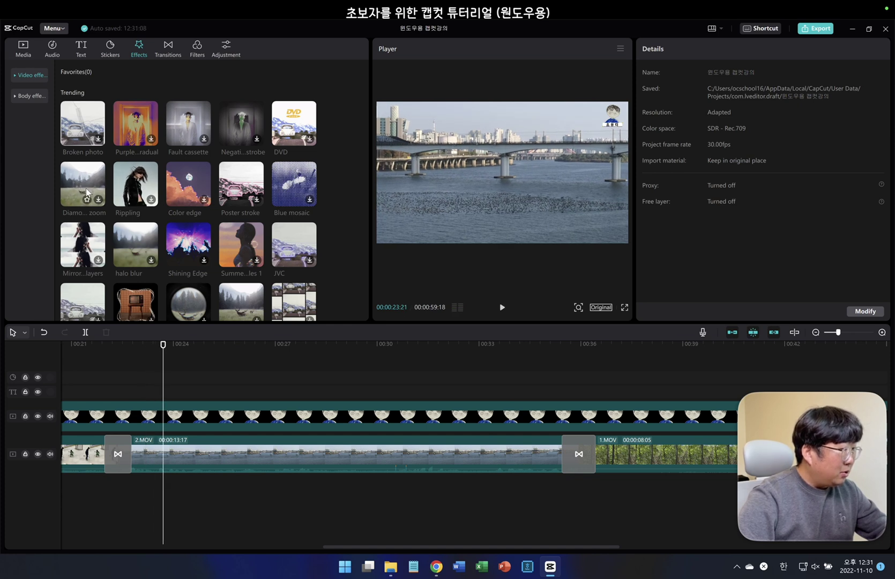
scroll(251, 216, "down", 3)
left_click(257, 225)
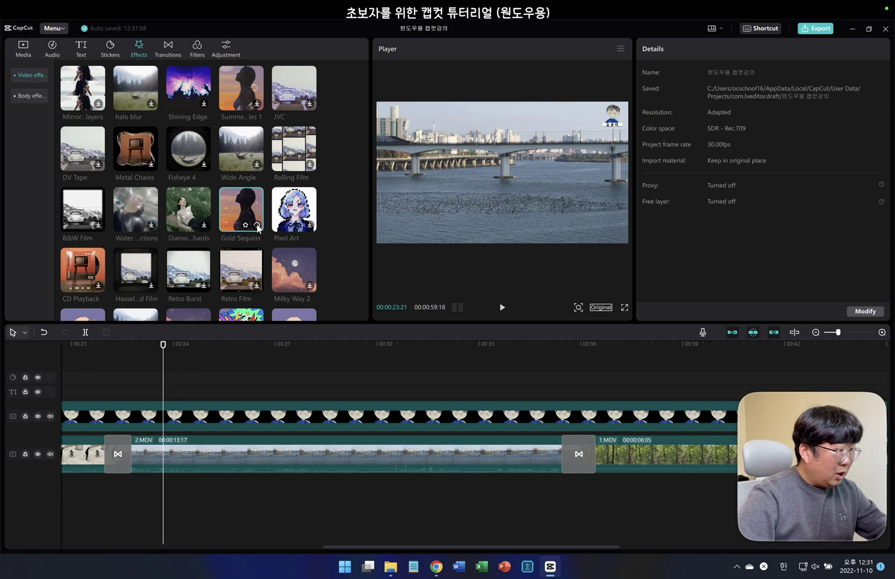
left_click(257, 226)
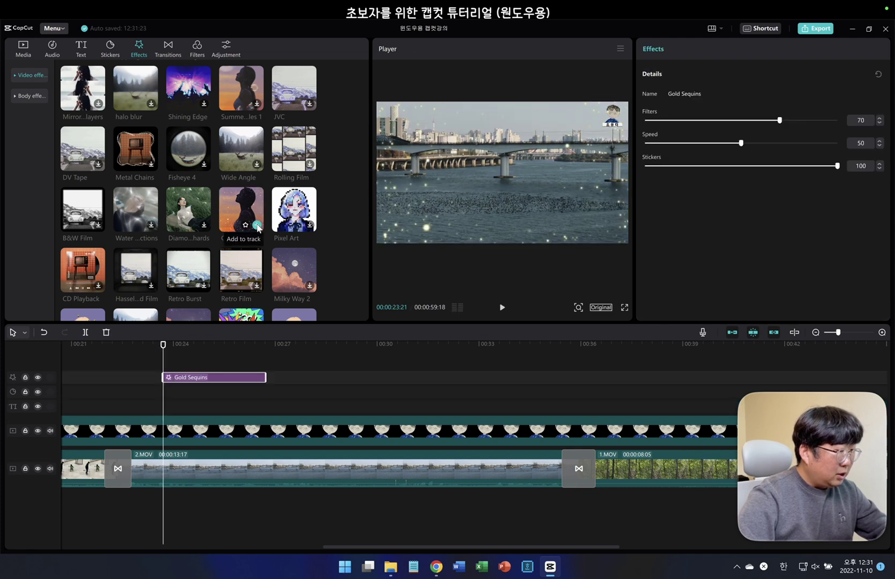
left_click(156, 360)
key("space")
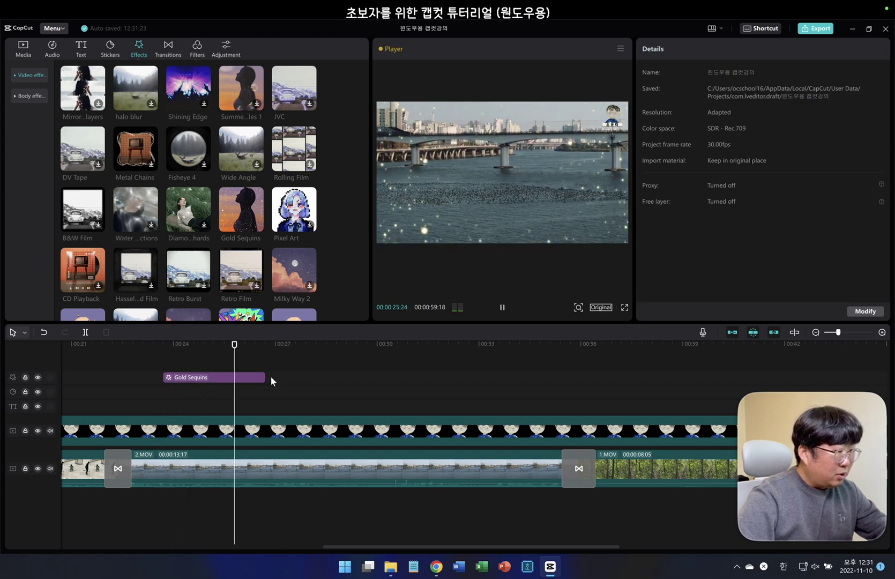
key("space")
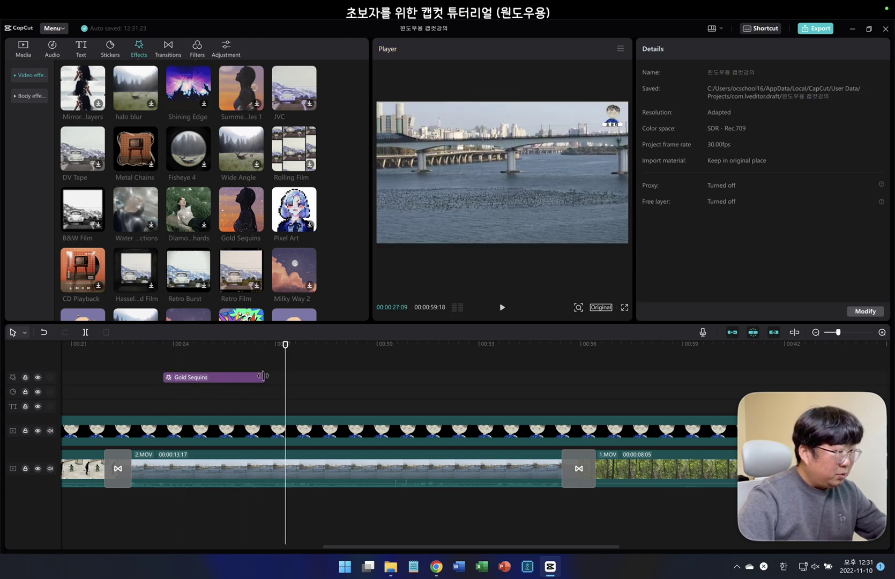
- Trim the end of the Gold Sequins effect slightly, view its parameters and replay that section
mouse_move(263, 376)
left_mouse_down()
mouse_move(409, 394)
mouse_move(262, 391)
mouse_move(364, 392)
mouse_move(263, 384)
left_mouse_up()
left_click(218, 383)
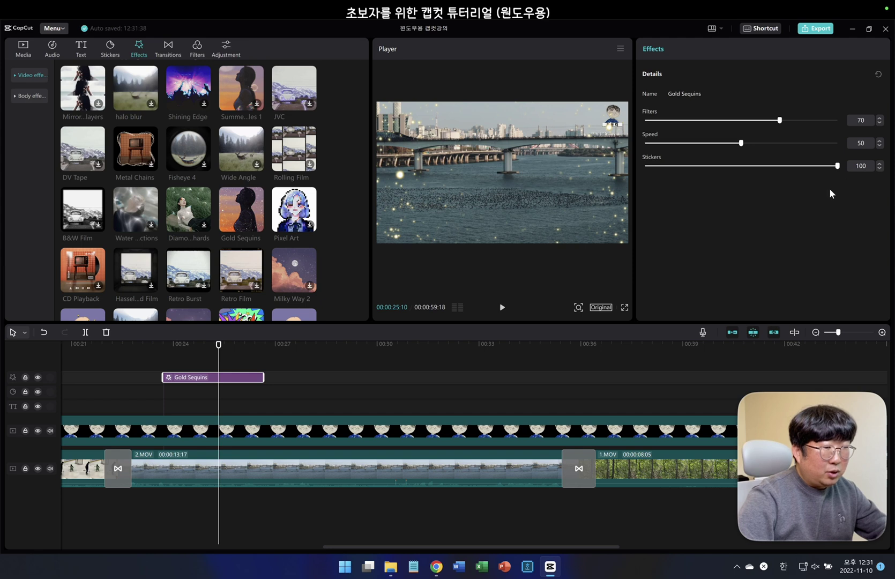
left_click(162, 388)
key("space")
key("space")
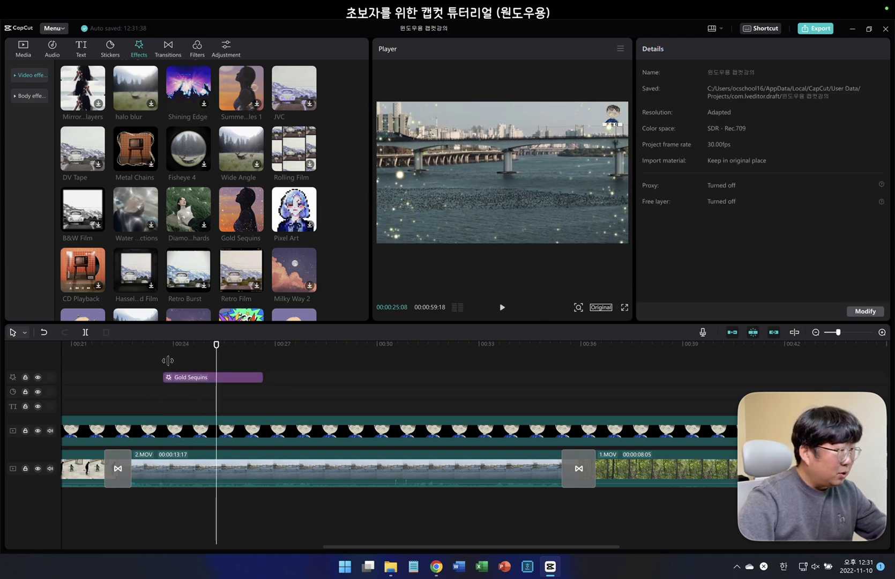
- Add the Retro Film effect, place it on the same track just after Gold Sequins and play it back
left_click(258, 286)
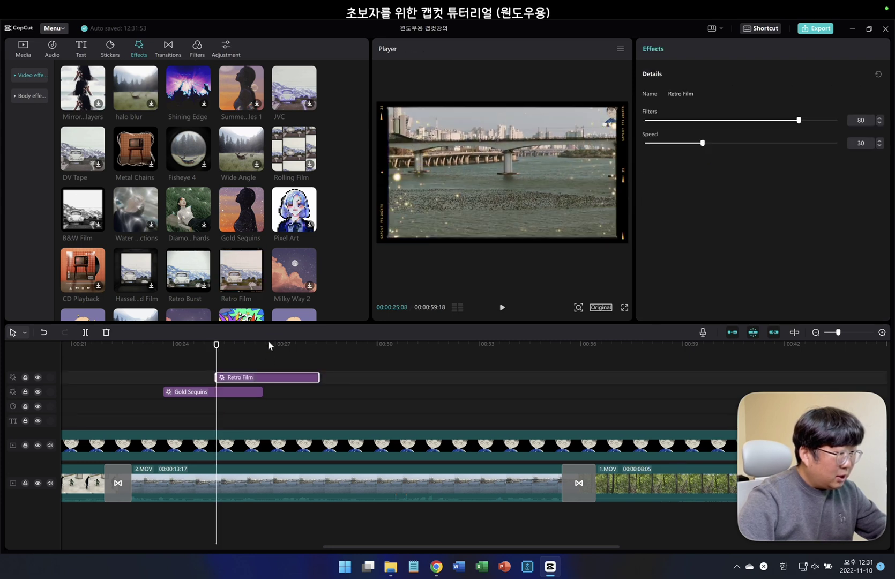
left_click_drag(262, 378, 305, 389)
left_click(230, 360)
key("space")
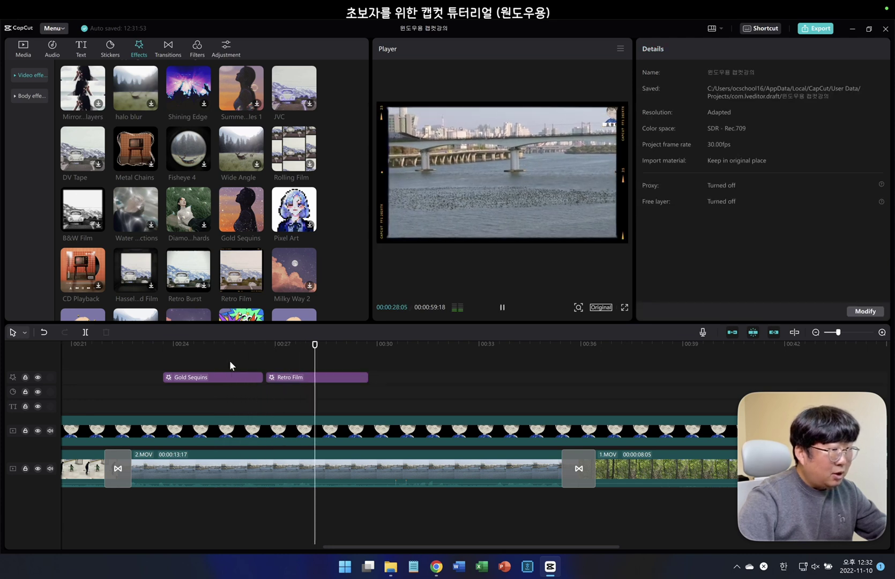
key("space")
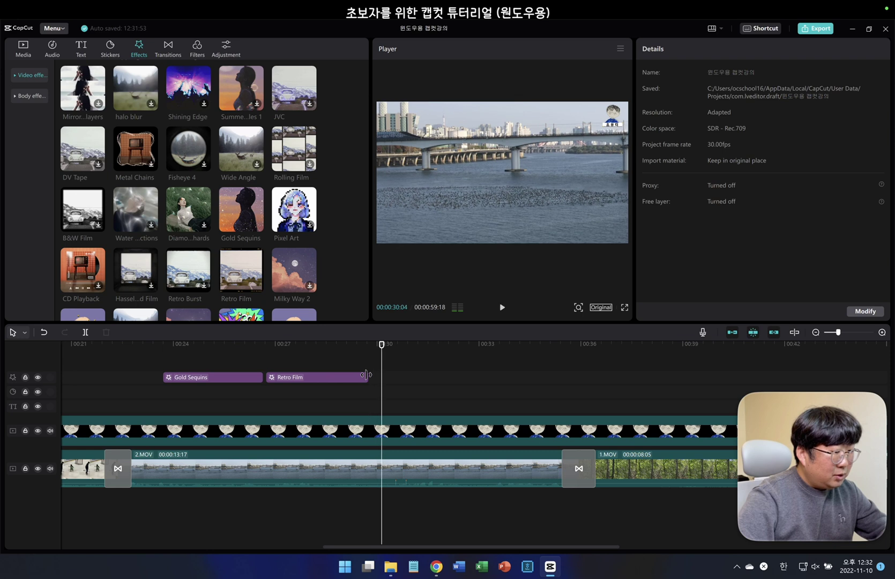
- Extend the Retro Film effect to end at about 33 seconds and play part of it
left_click_drag(368, 377, 482, 381)
key("space")
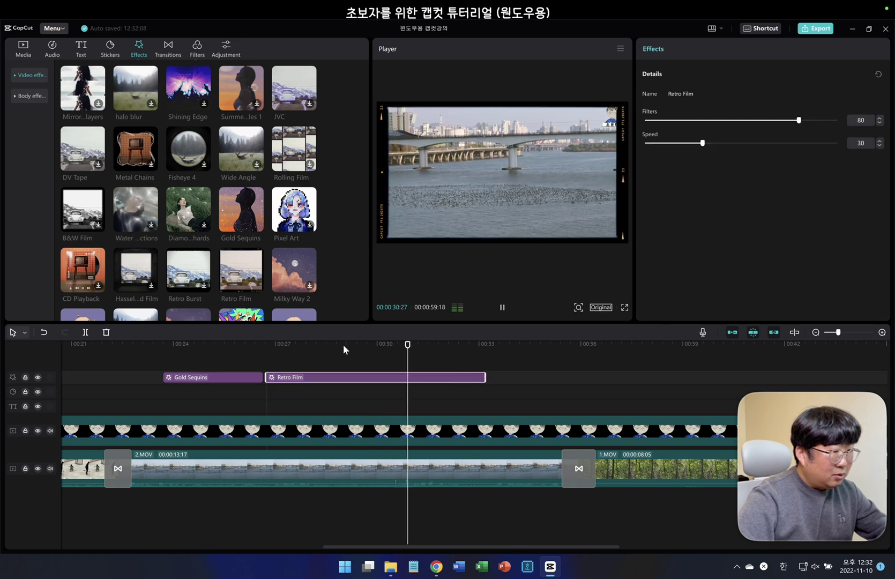
key("space")
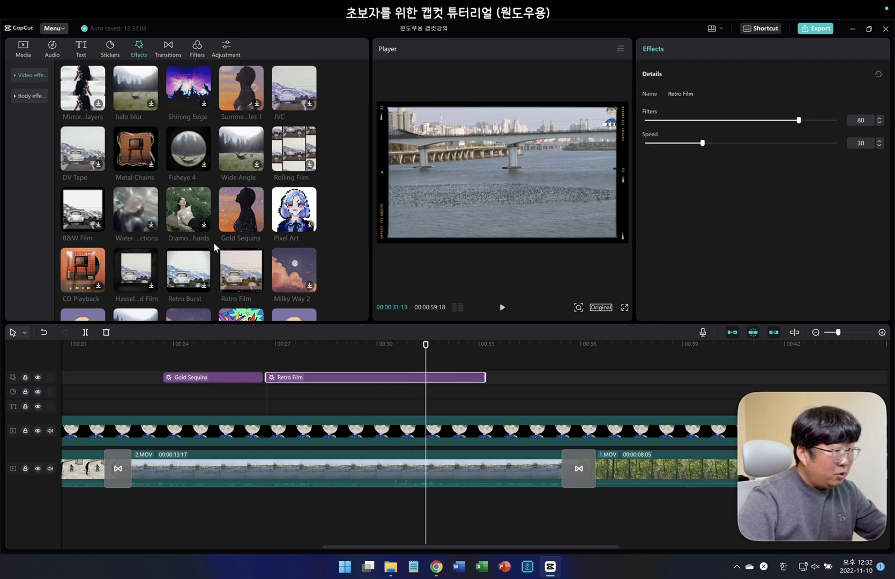
- Browse the Trending body effects and view the forest and hockey clips that follow the river clip
left_click(30, 95)
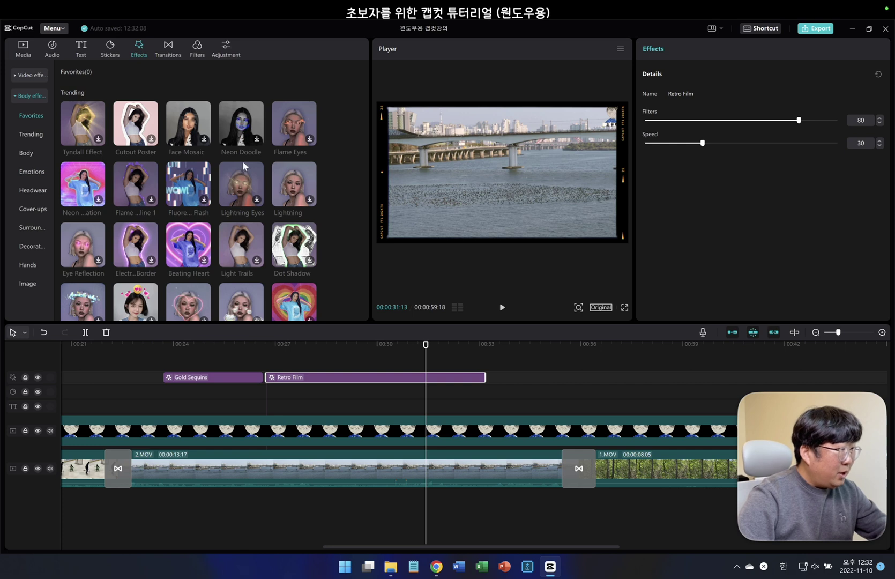
scroll(209, 189, "down", 3)
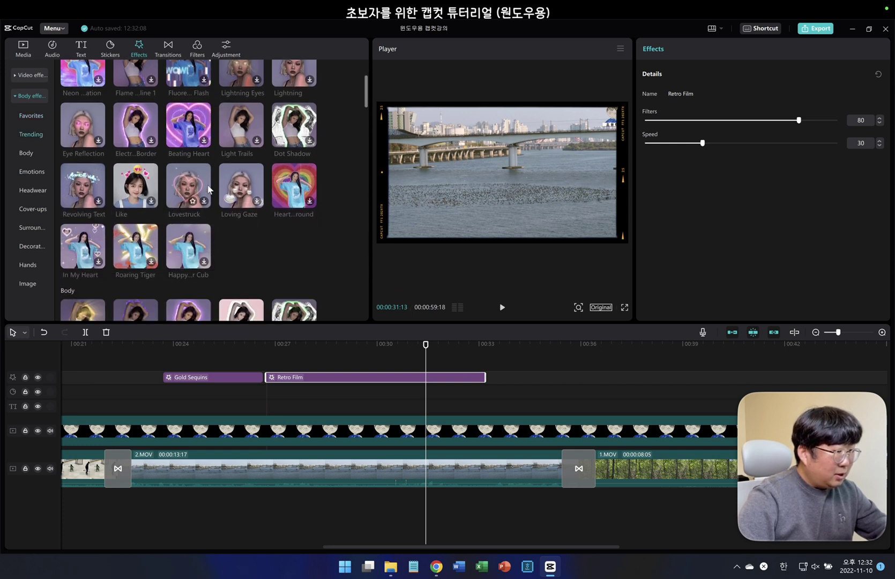
scroll(566, 364, "right", 3)
left_click(592, 362)
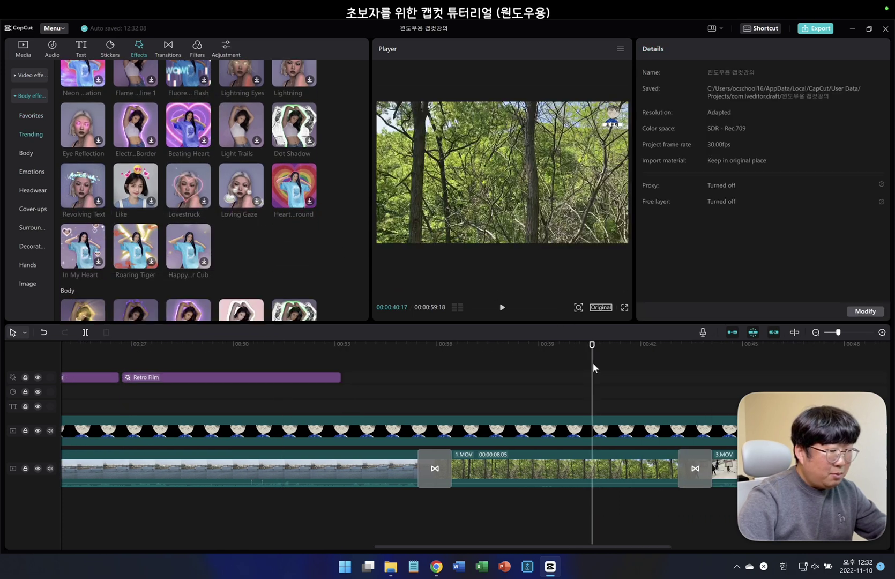
scroll(592, 362, "right", 2)
left_click(646, 380)
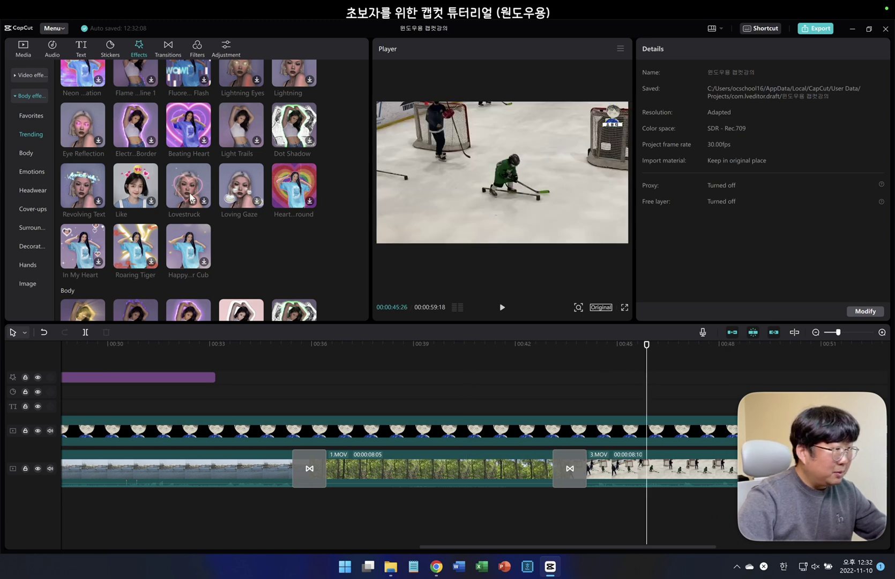
- Add the Recommended filter 유자 over the forest clip at 00:00:39:21
left_click(196, 49)
left_click(438, 538)
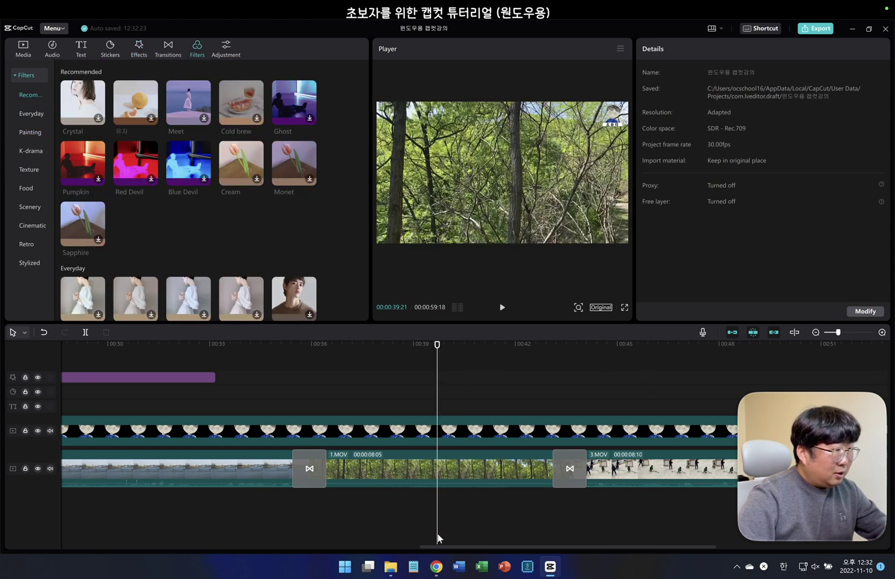
left_click(228, 49)
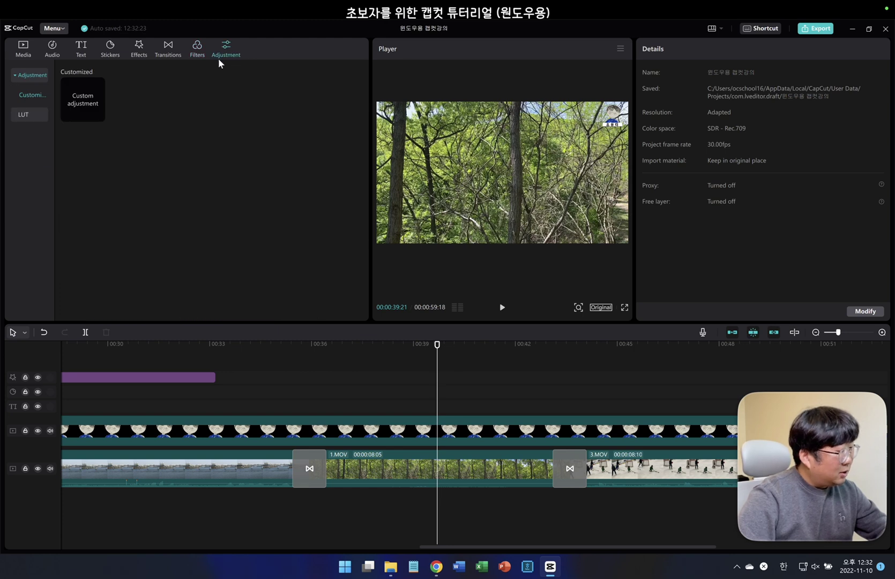
left_click(198, 50)
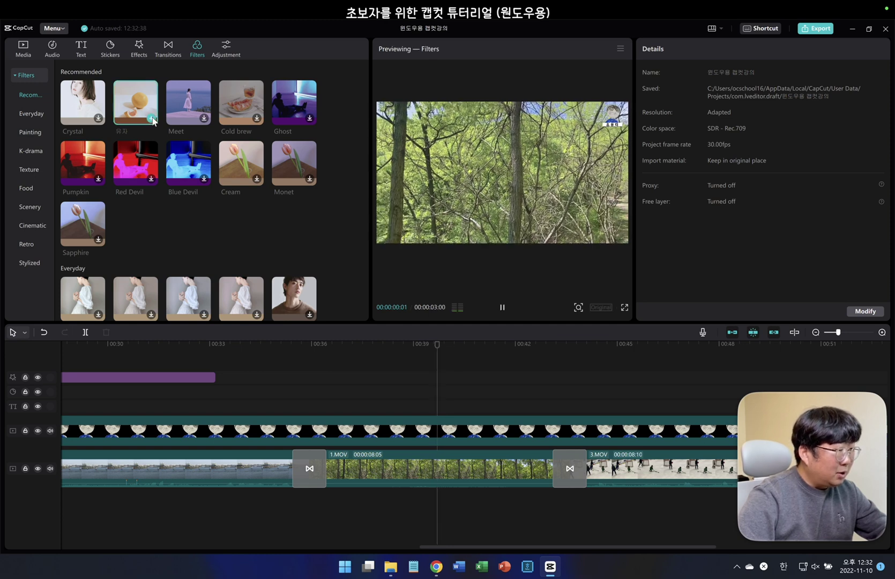
left_click(152, 119)
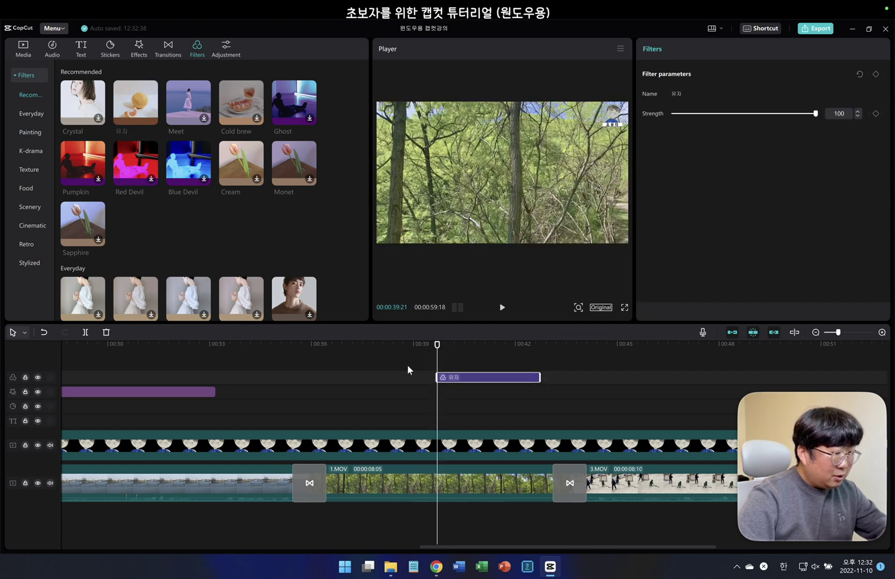
- Move the 유자 filter to the forest clip's start on the track above the character image, and extend it to about 43 seconds
left_click_drag(452, 381, 340, 429)
left_click_drag(395, 416, 552, 421)
left_click(310, 403)
key("space")
- Trim the start of the 유자 filter to about 39 seconds and play across it to compare the look
left_click_drag(328, 421, 408, 421)
left_click(350, 411)
key("space")
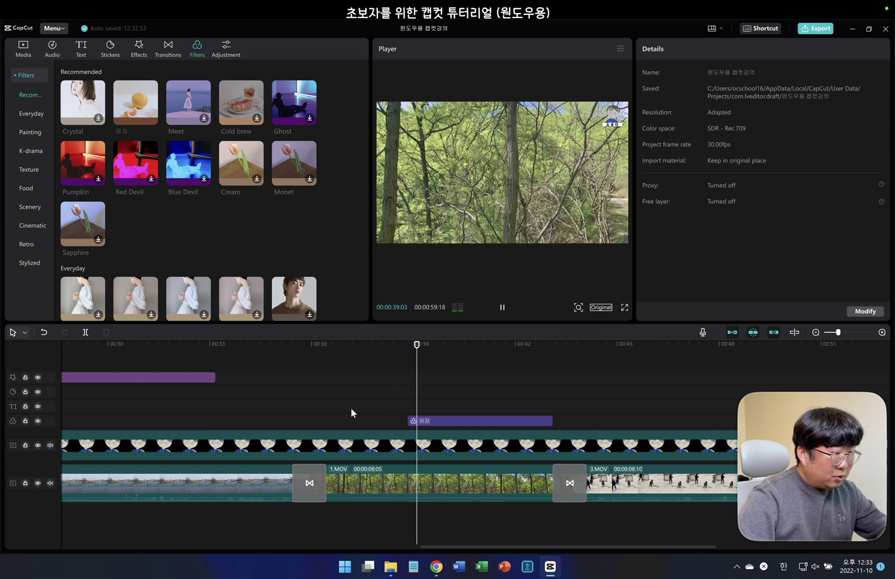
- Copy the 유자 filter, paste it over the hockey clip at 00:00:45:26 and play it back
left_click(184, 421)
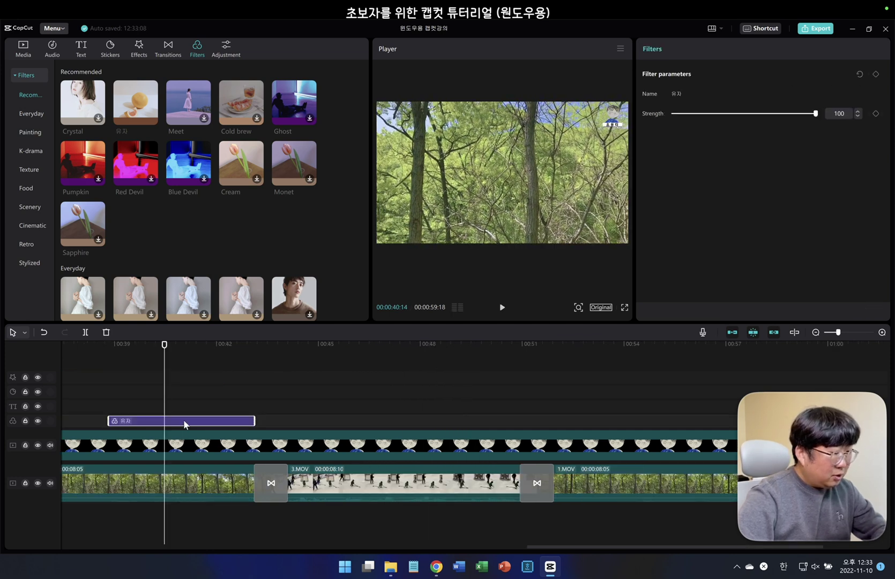
left_click(346, 414)
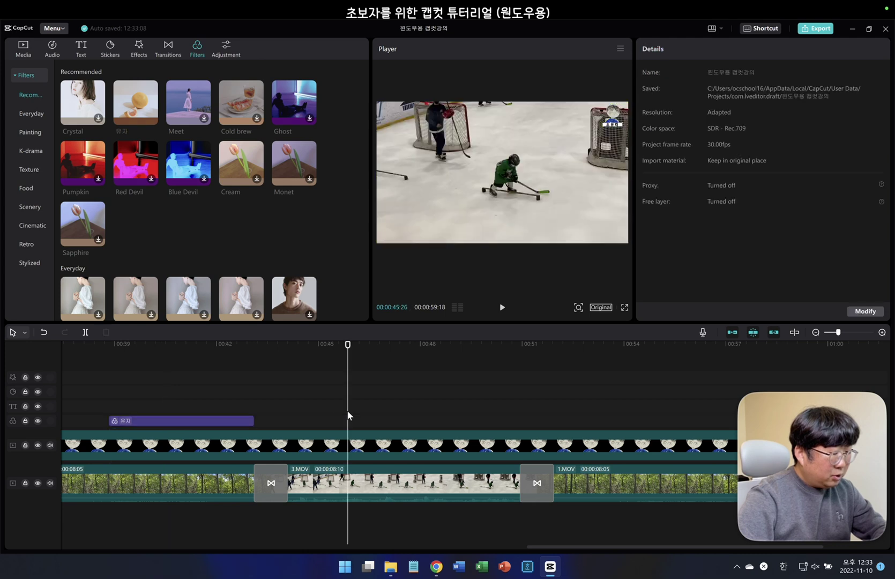
key("ctrl+v")
left_click(326, 409)
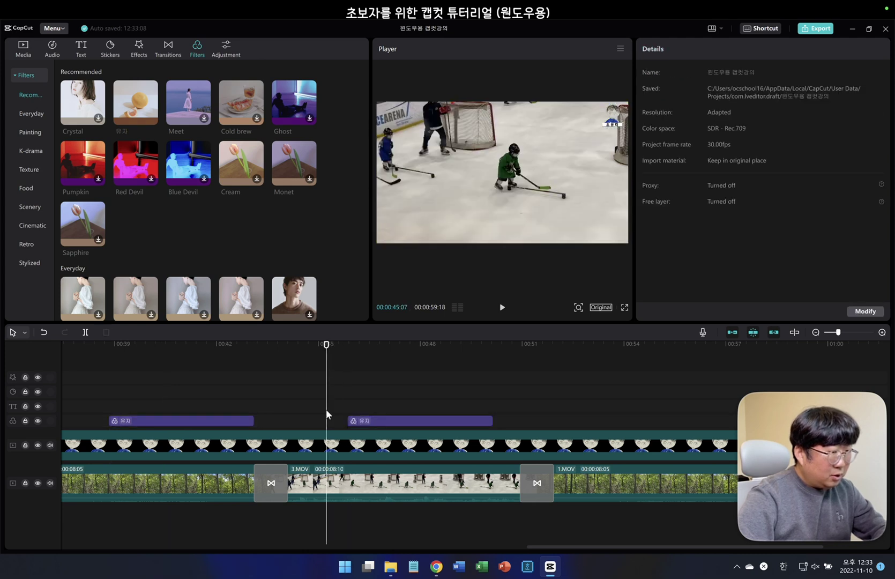
key("space")
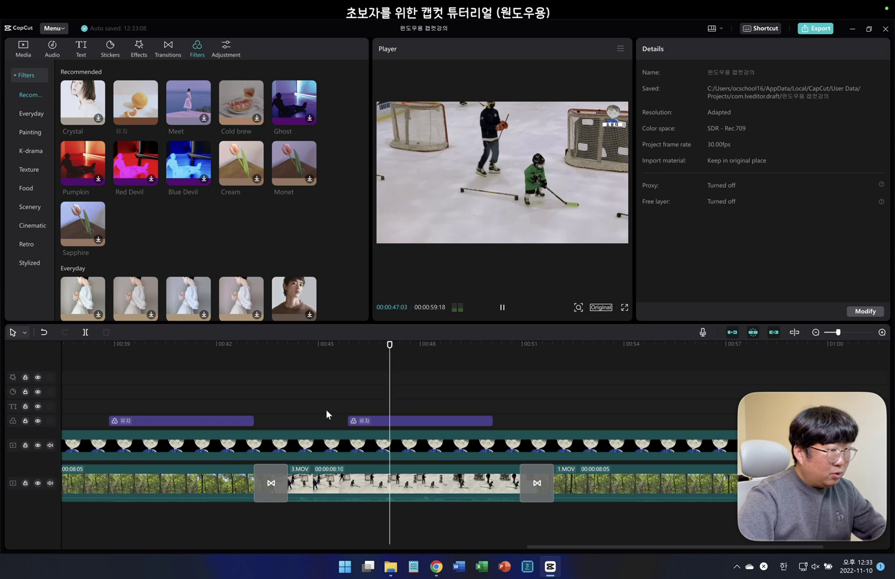
key("space")
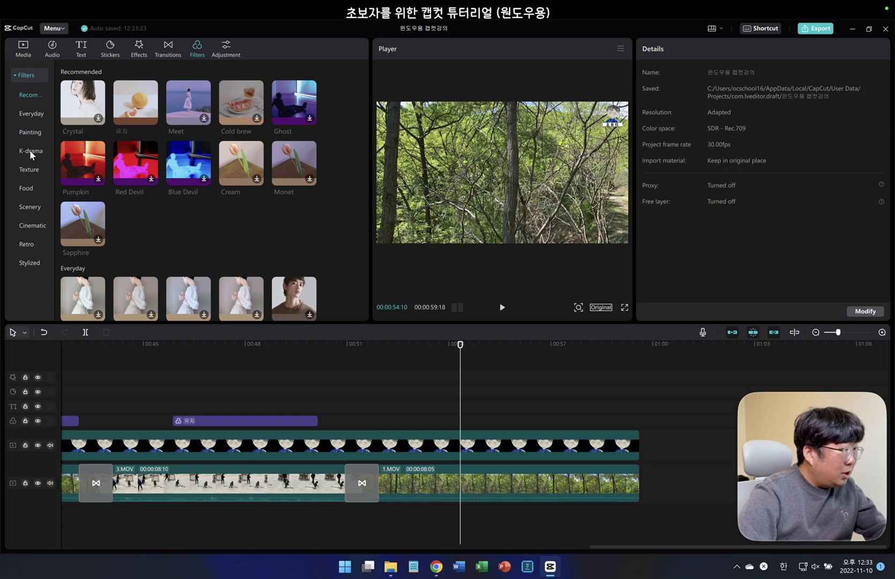
- Download the K-drama filter Dream, add it over the last forest clip at 00:00:54:10 and play it back
left_click(29, 151)
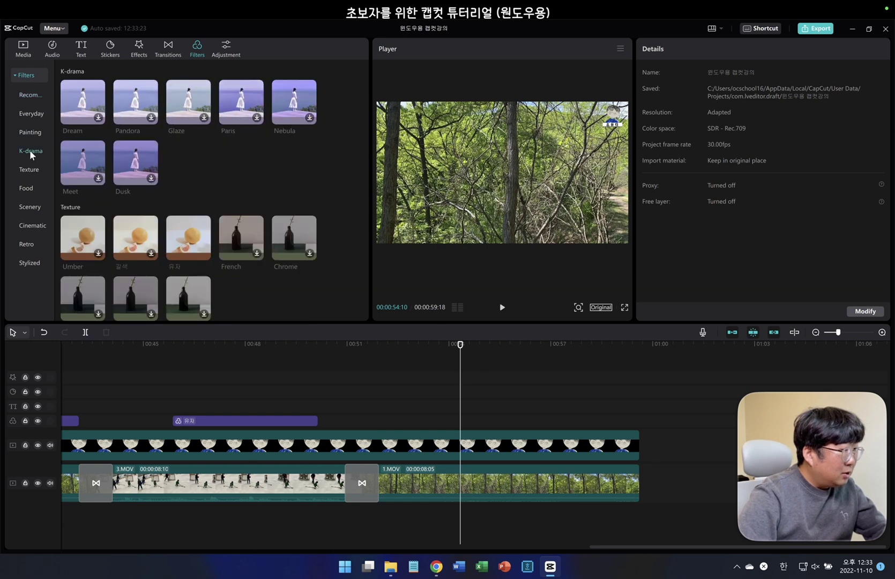
left_click(98, 118)
left_click(98, 117)
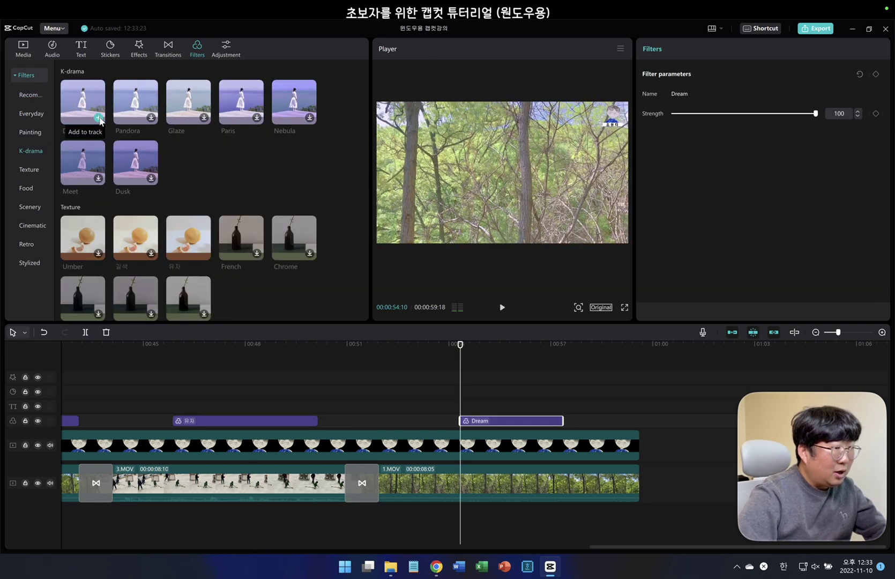
left_click(398, 396)
key("space")
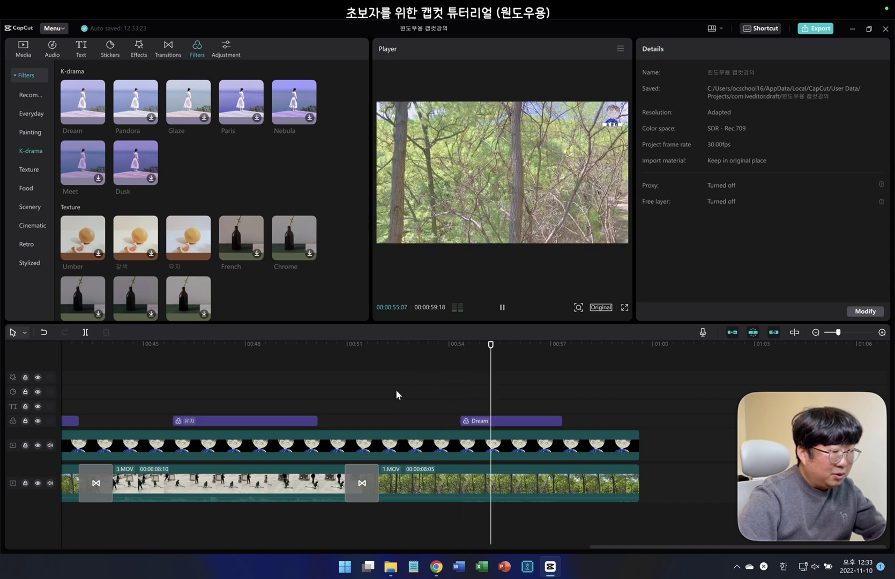
key("space")
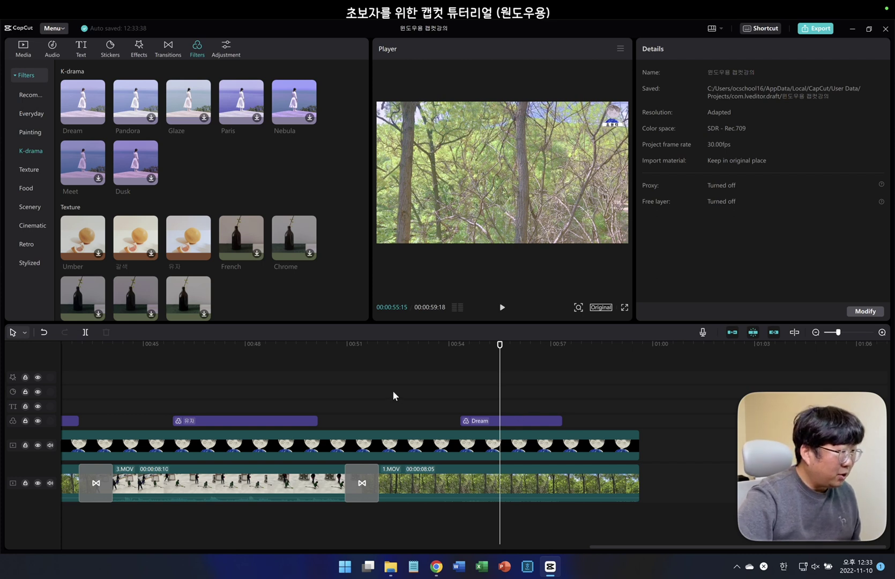
- Browse the Cinematic, Food, Texture, Painting and Recommended filter categories
left_click(34, 225)
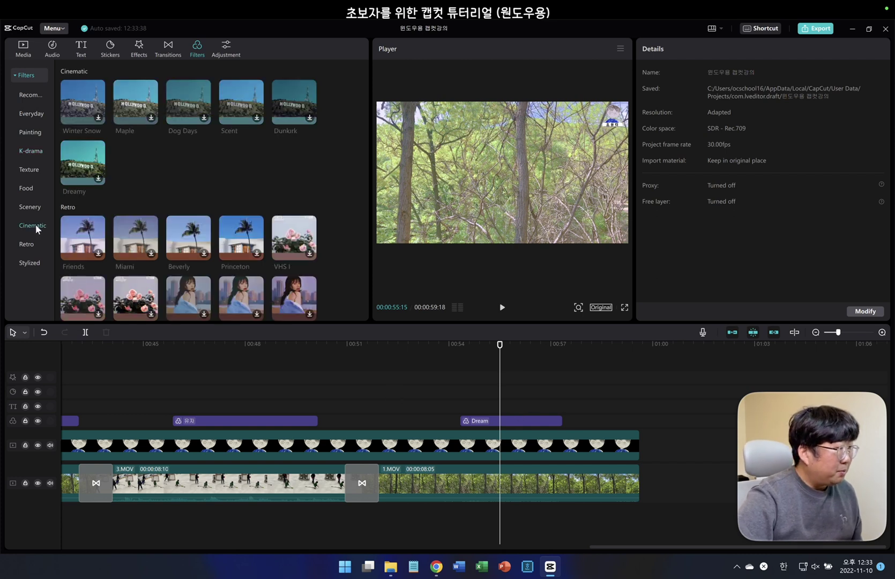
left_click(29, 187)
left_click(30, 168)
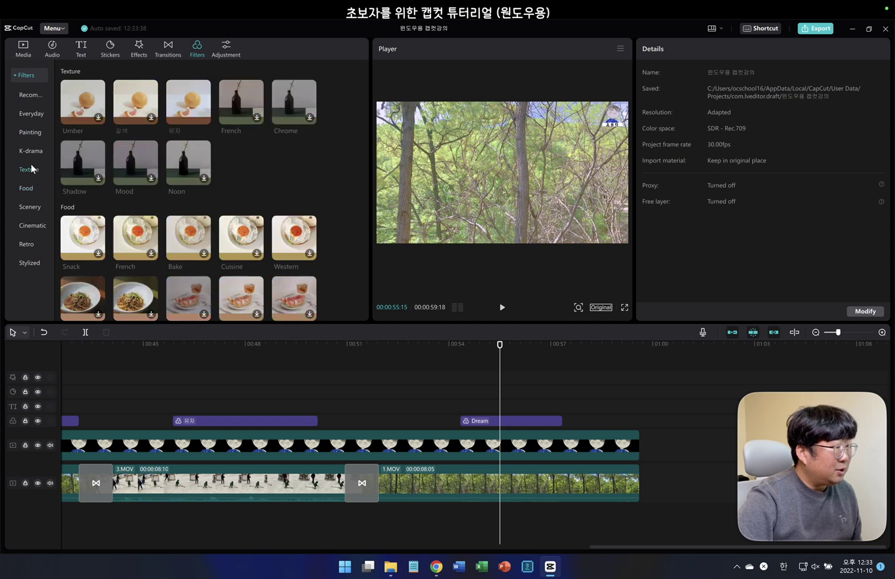
left_click(29, 131)
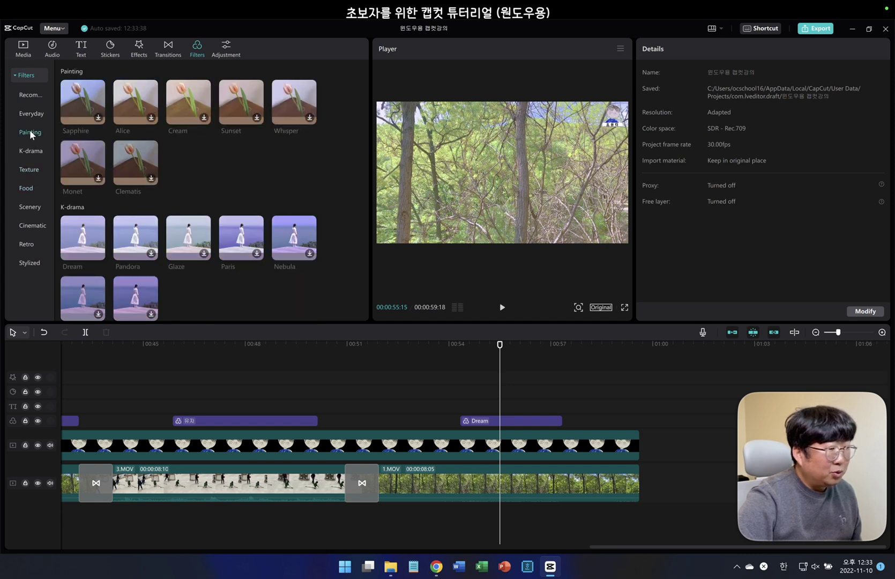
left_click(28, 94)
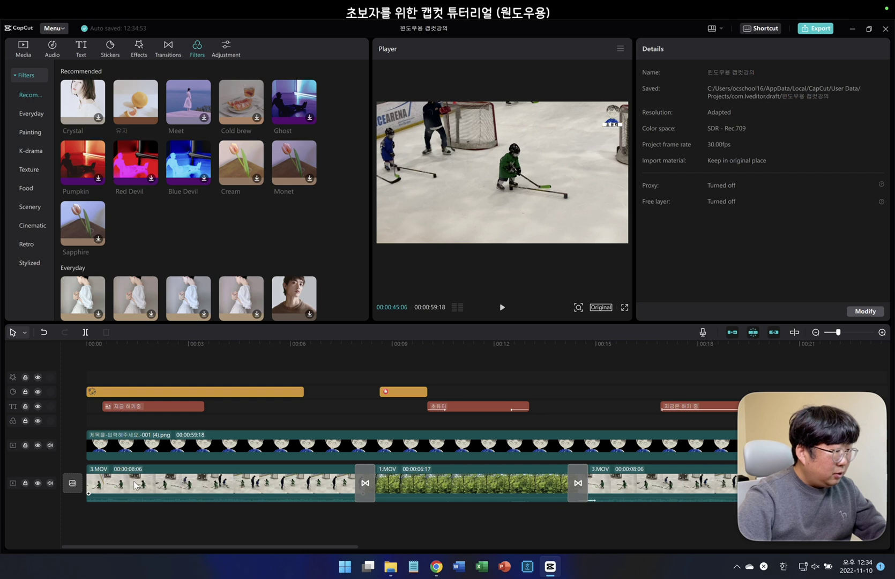
- Inspect the settings of the first hockey clip, the character image, the first caption and the first sticker one after another
left_click(134, 485)
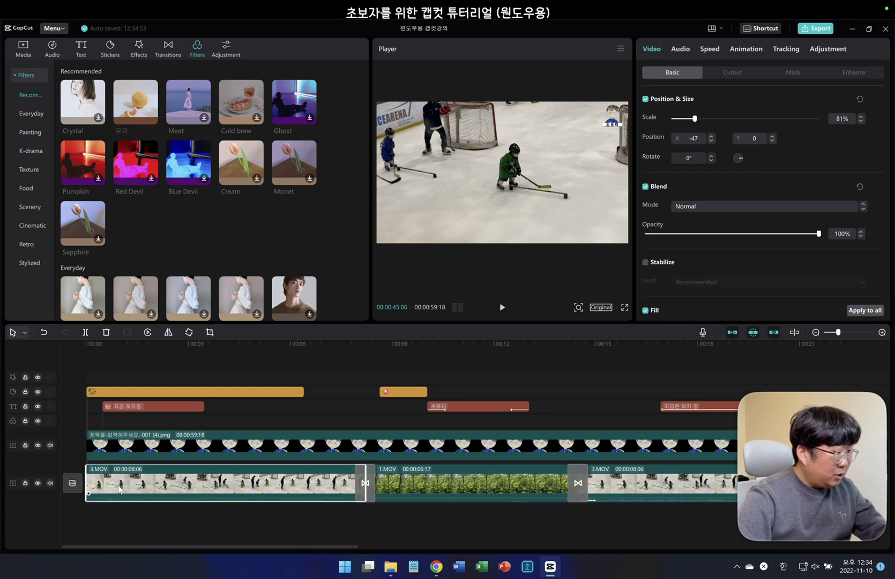
left_click(134, 450)
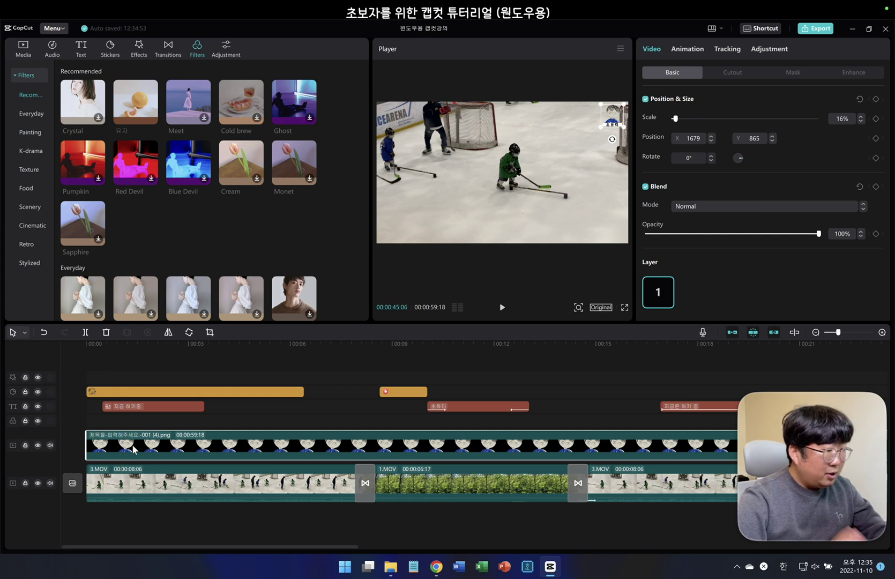
left_click(130, 405)
left_click(130, 392)
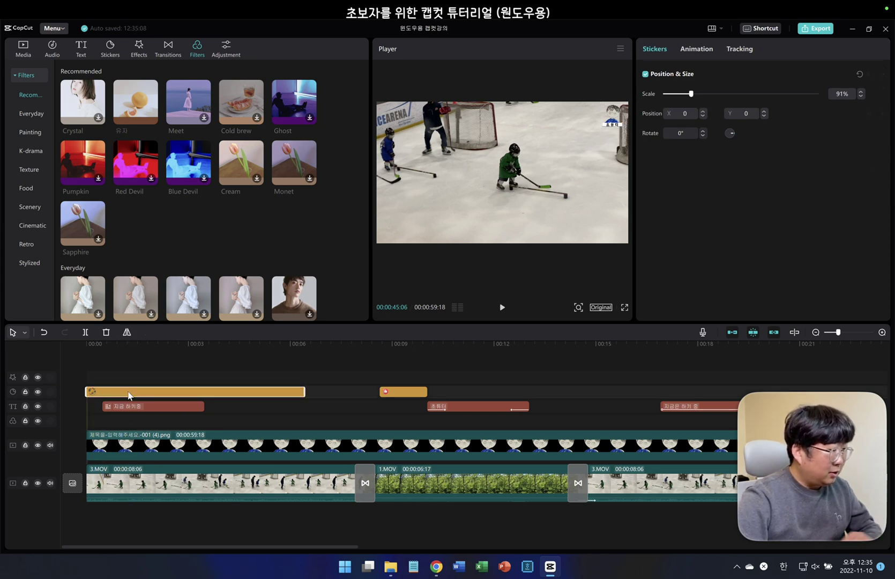
- Hide and unhide the sticker track and the text track in turn
left_click(38, 392)
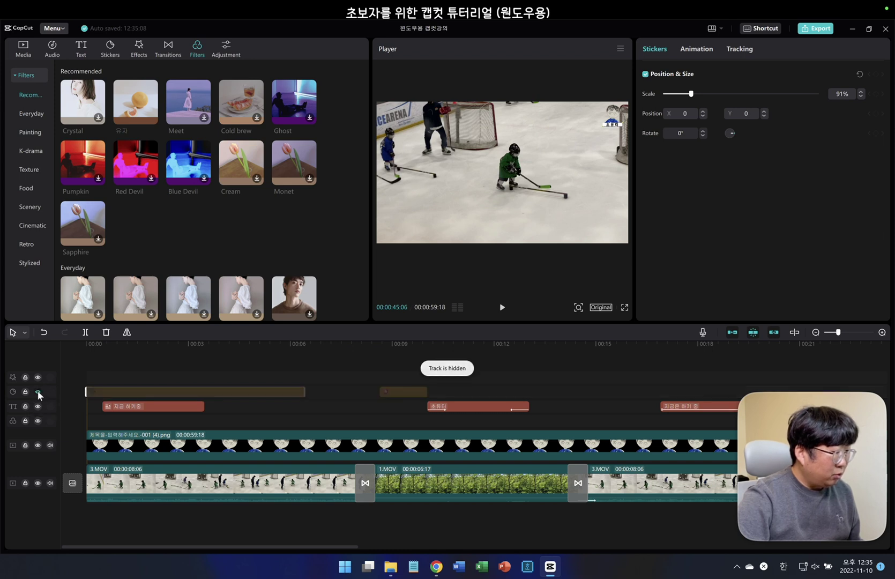
left_click(37, 392)
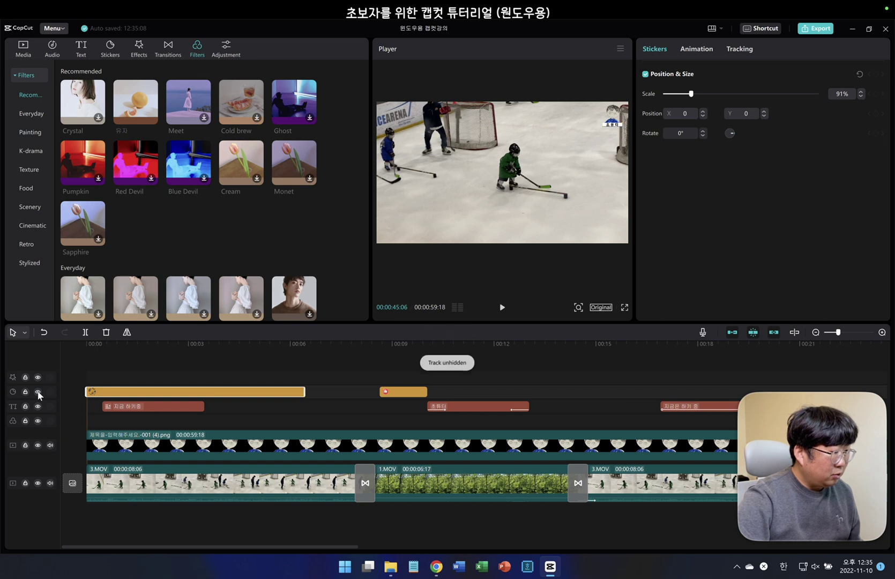
left_click(38, 407)
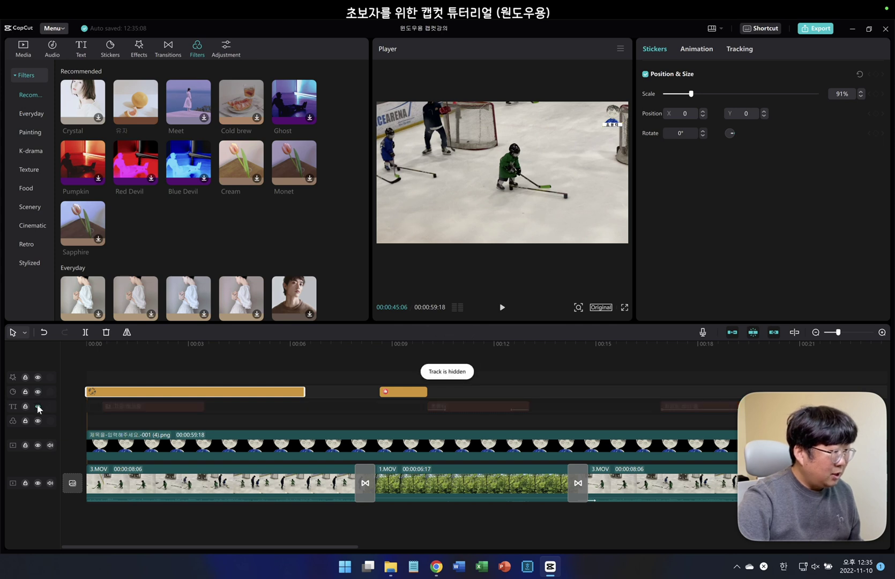
left_click(38, 407)
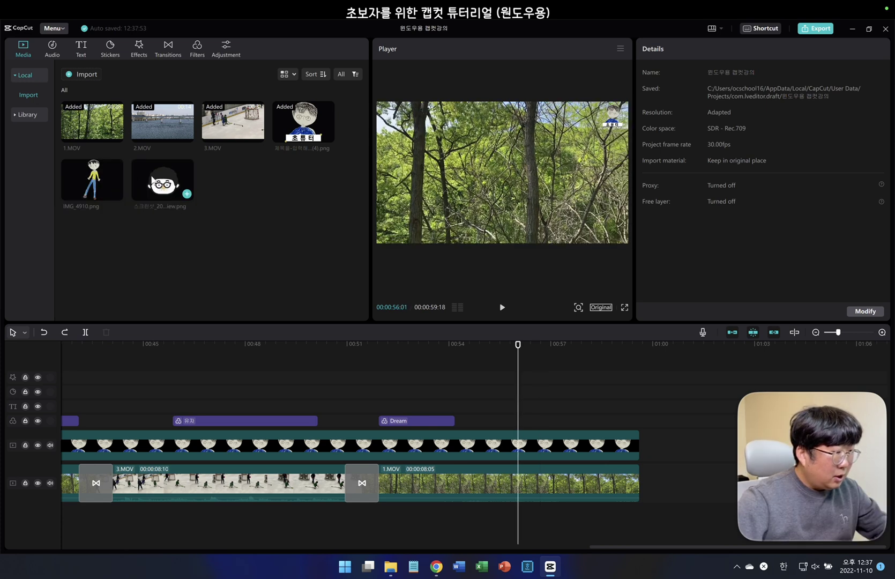
- Add the face image with glasses over the last forest clip from about 00:54:18, scaled to 54% and placed at about X -1000, Y 434
left_click_drag(154, 182, 471, 409)
left_click(528, 401)
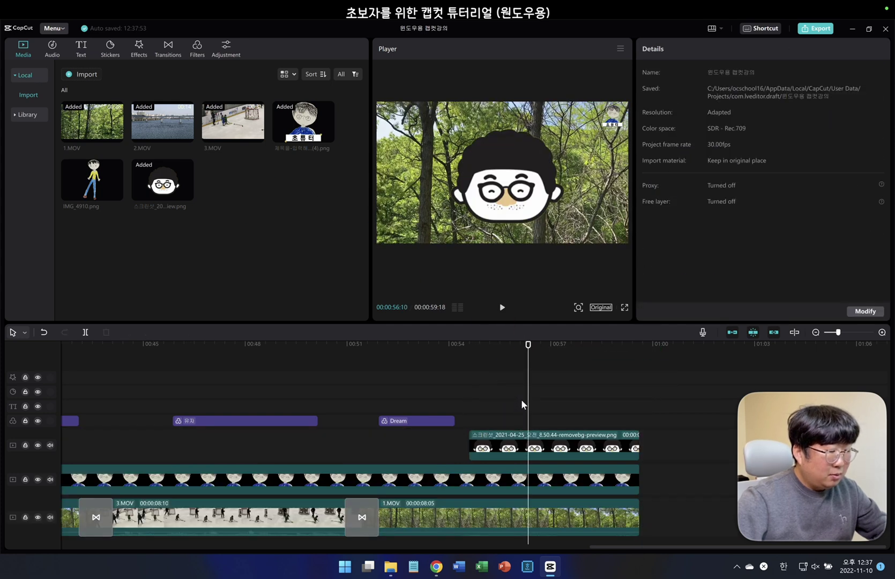
left_click(517, 175)
left_click_drag(575, 244, 453, 158)
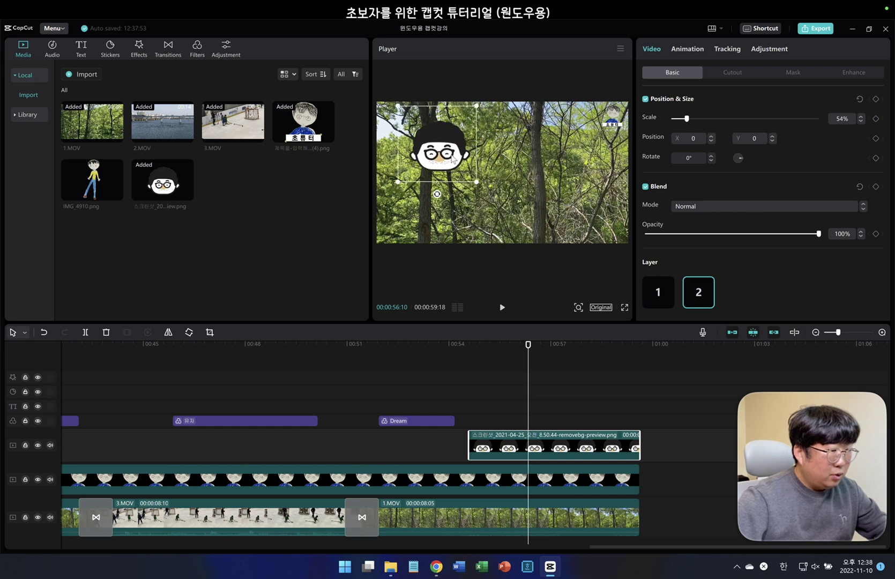
- Add IMG_4910.png on a track above the face image, scale it to 66% and place it below the face at about X -1055, Y -304
left_click(101, 178)
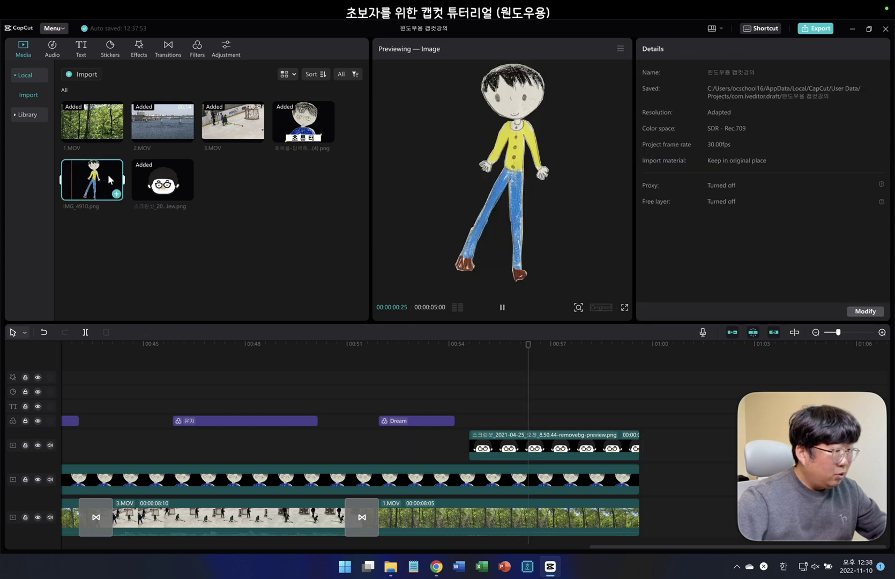
left_click_drag(100, 180, 470, 394)
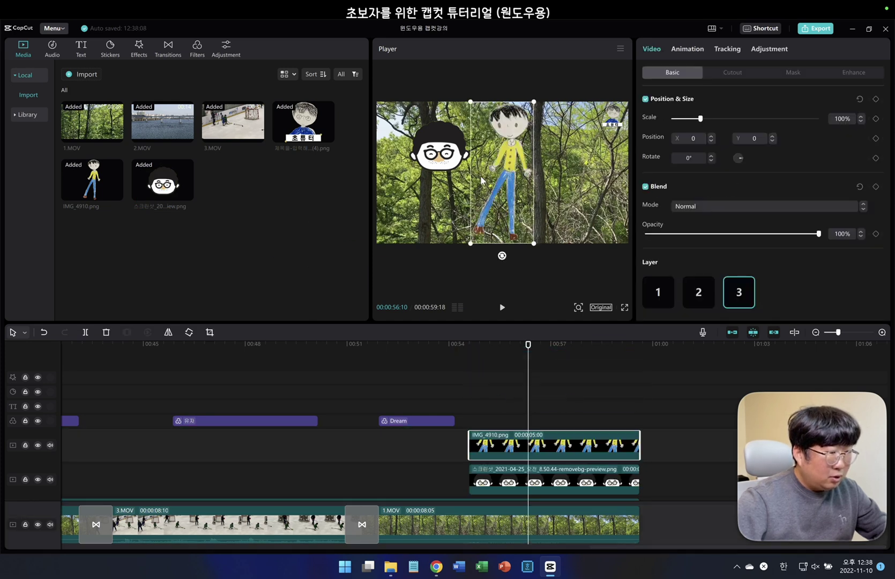
left_click_drag(471, 104, 481, 126)
left_click_drag(504, 163, 434, 181)
- Compare the layer numbers of the face image and IMG_4910.png by selecting them alternately
left_click(540, 481)
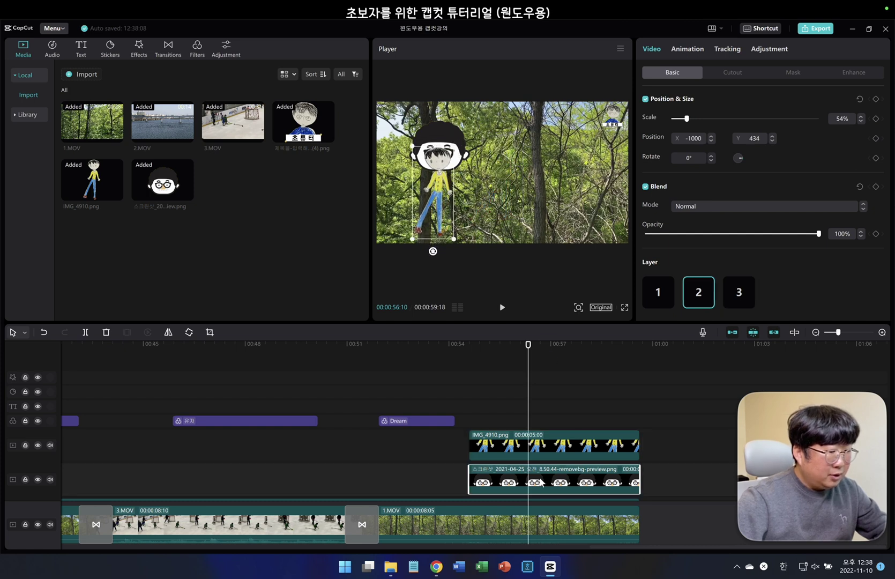
left_click(541, 437)
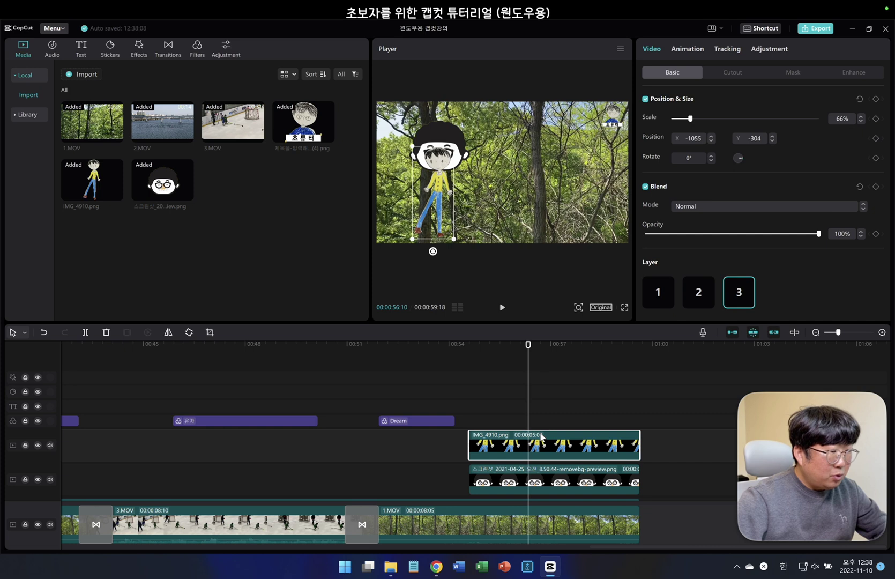
left_click(542, 480)
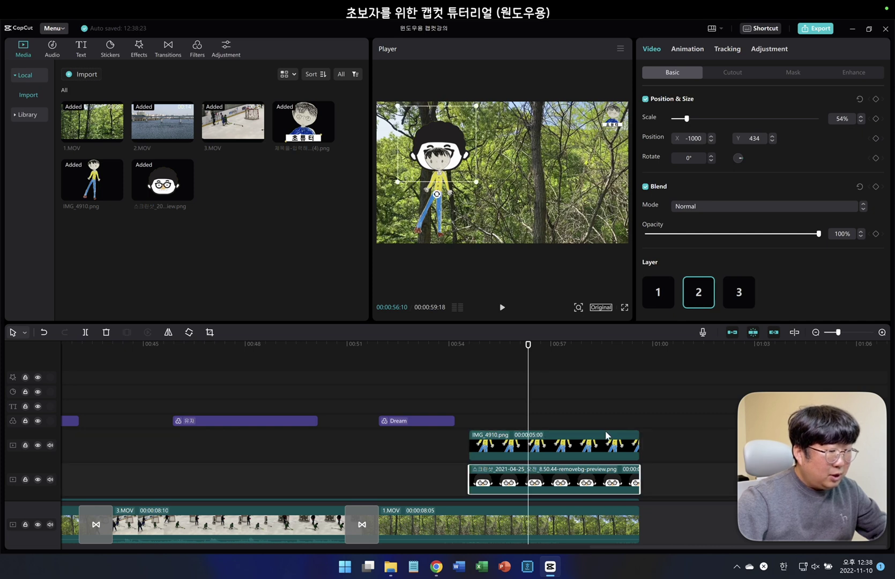
left_click(547, 452)
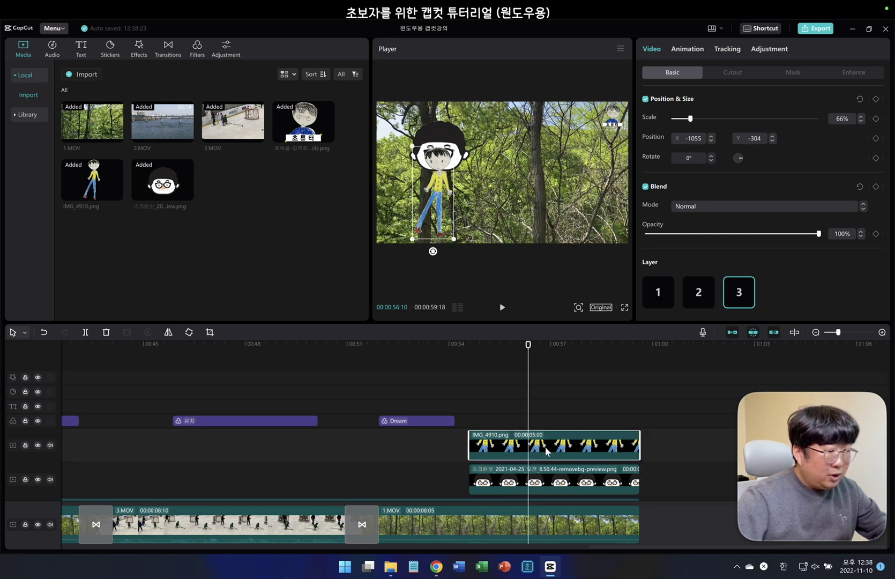
- Set the face image to layer 3 so it covers the body image, switching between layers 2 and 3 to compare
left_click(532, 480)
left_click(739, 293)
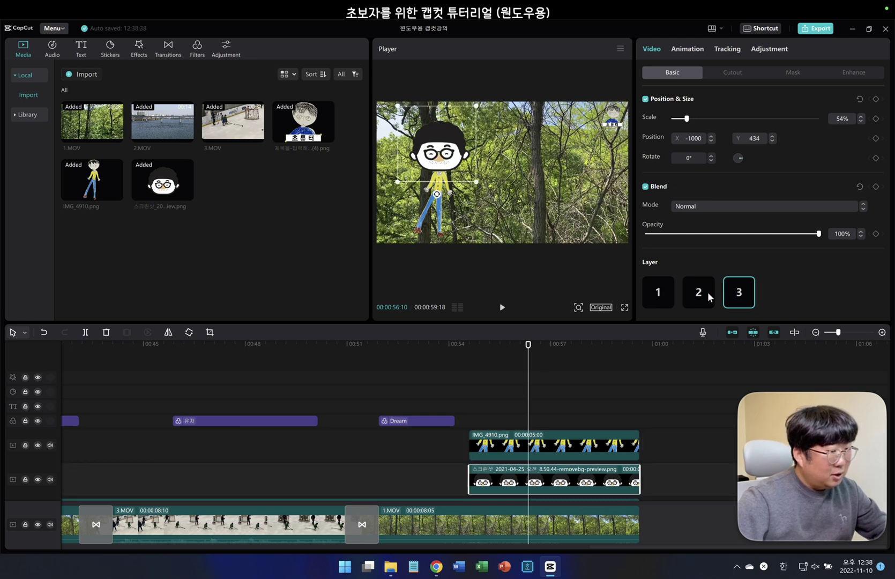
left_click(706, 294)
left_click(740, 293)
left_click(709, 296)
left_click(739, 293)
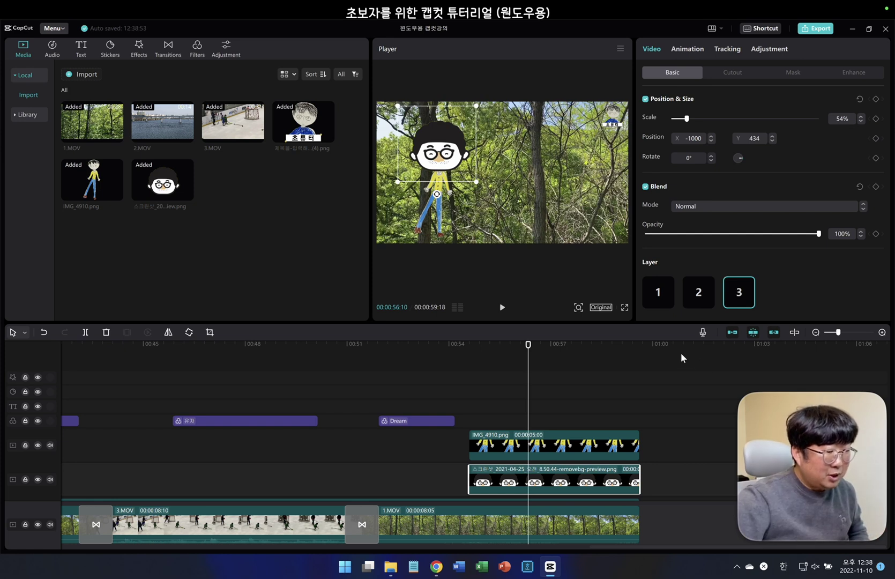
- Give IMG_4910.png layer 3, and reassign layer 3 to the face image
left_click(555, 452)
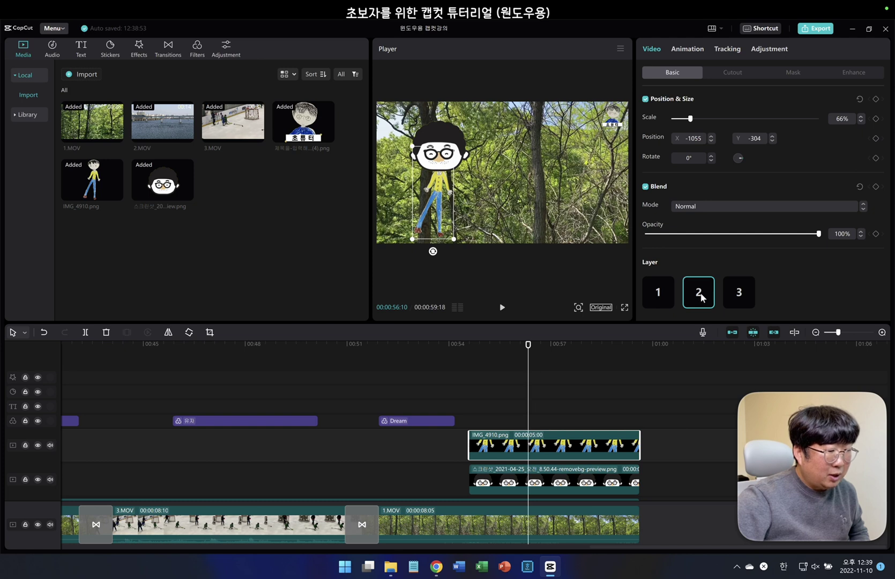
left_click(746, 296)
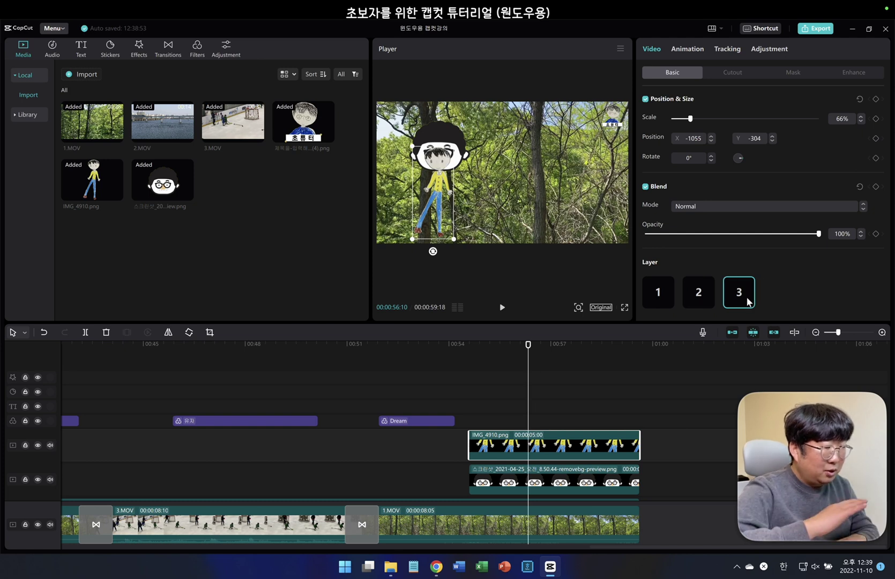
left_click(457, 141)
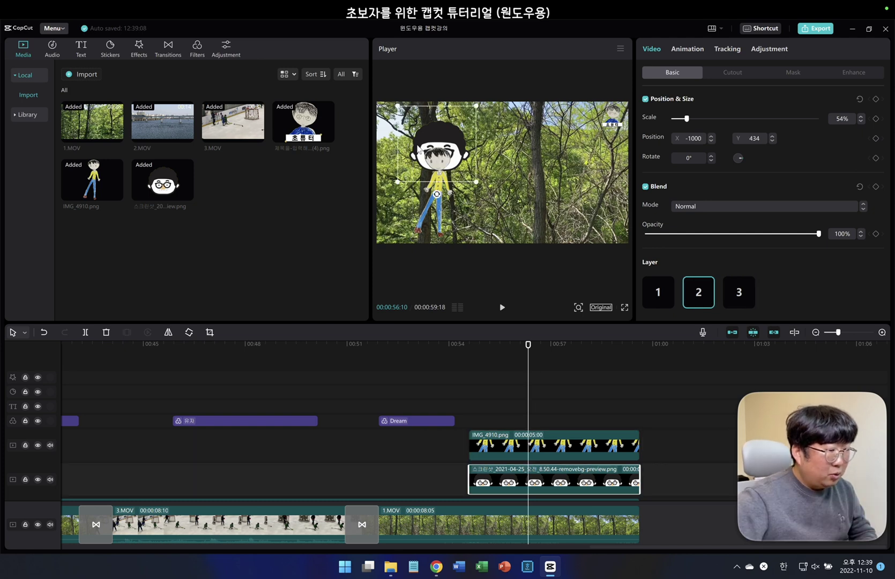
left_click(739, 300)
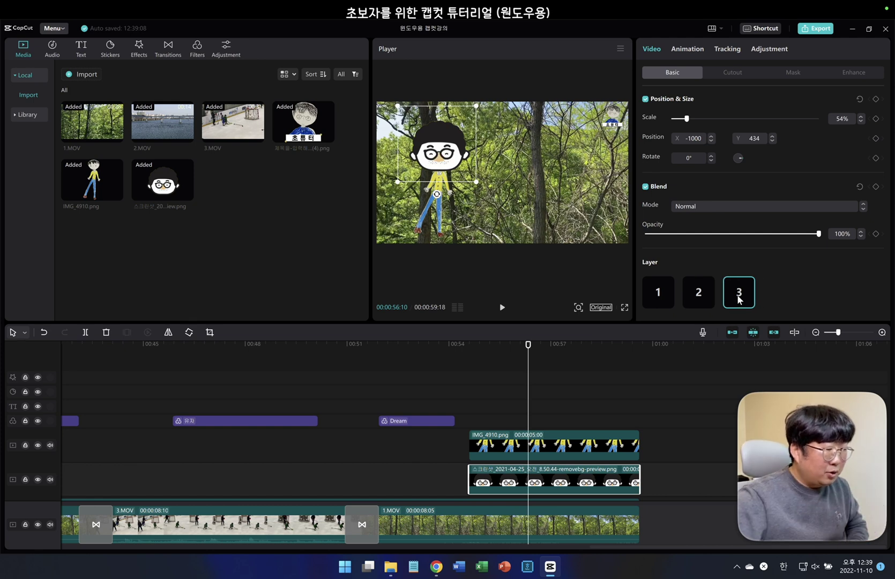
- Switch the face image repeatedly between layers 2 and 3 to compare the overlap, ending on layer 3
left_click(697, 293)
left_click(743, 292)
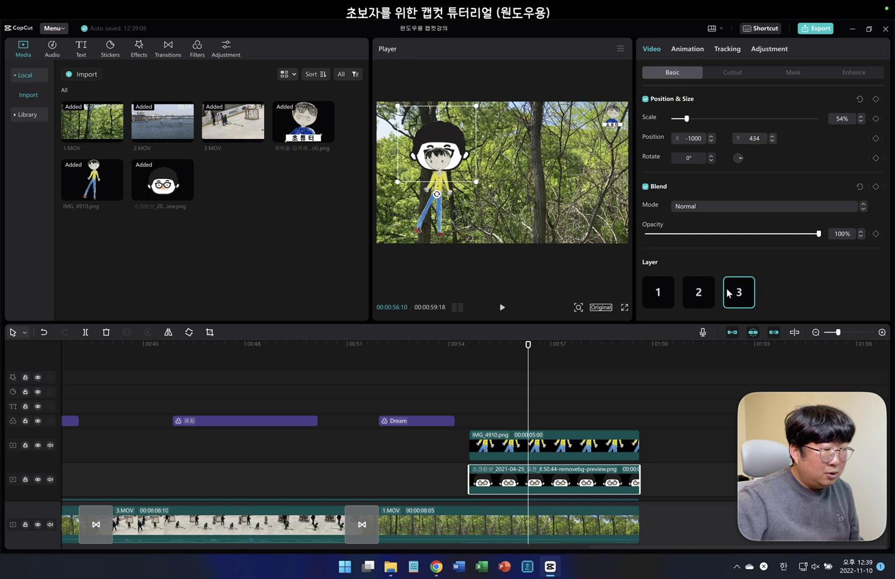
left_click(695, 294)
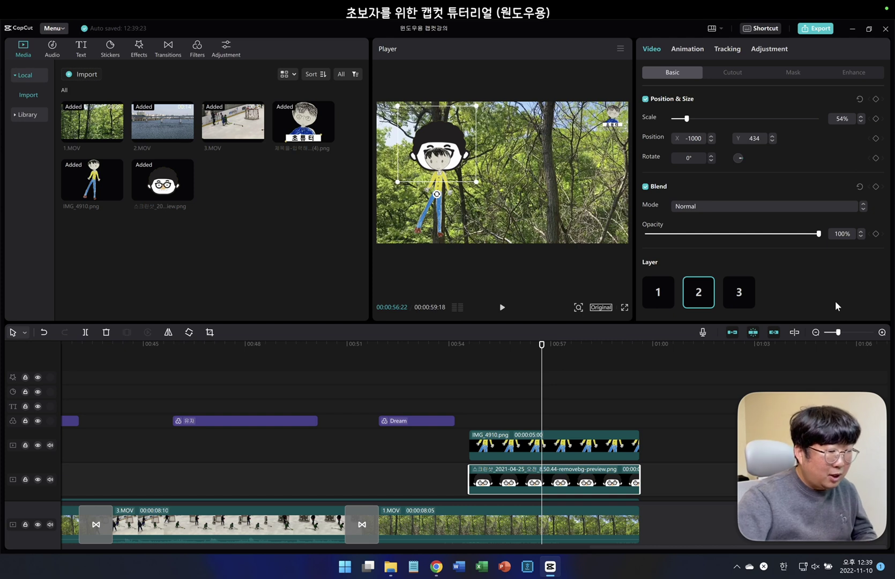
left_click(739, 295)
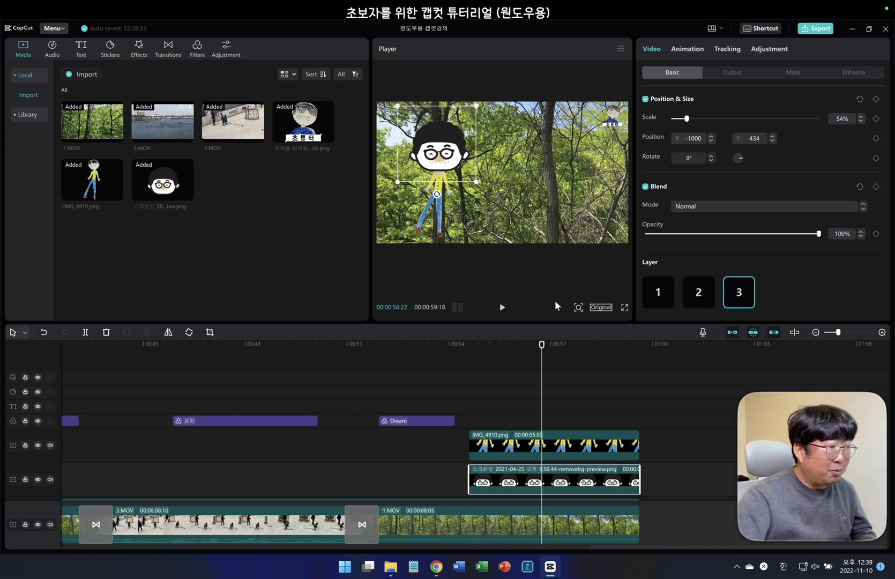
left_click(523, 271)
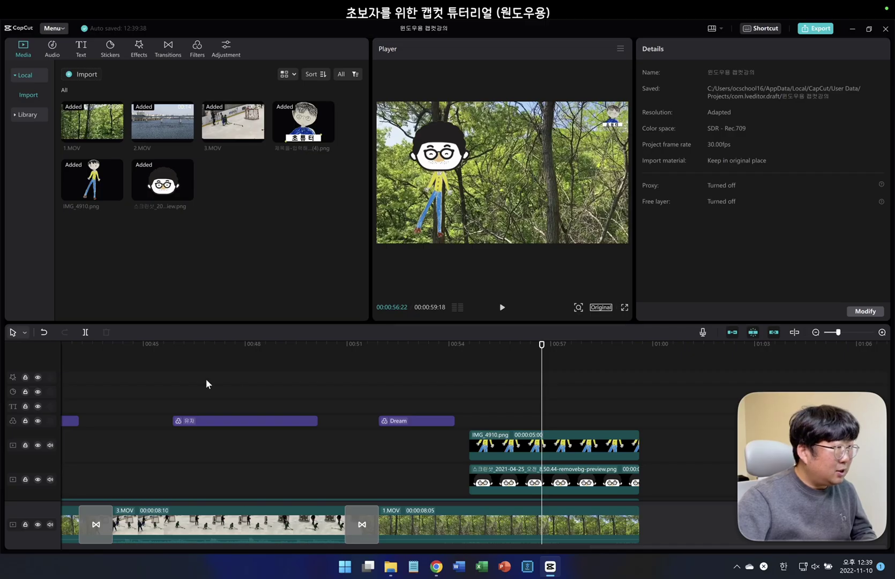
- Set the first hockey clip's volume to 12.5 dB, its audio fade-in to 0.2 s and fade-out to 1.3 s
scroll(206, 379, "left", 10)
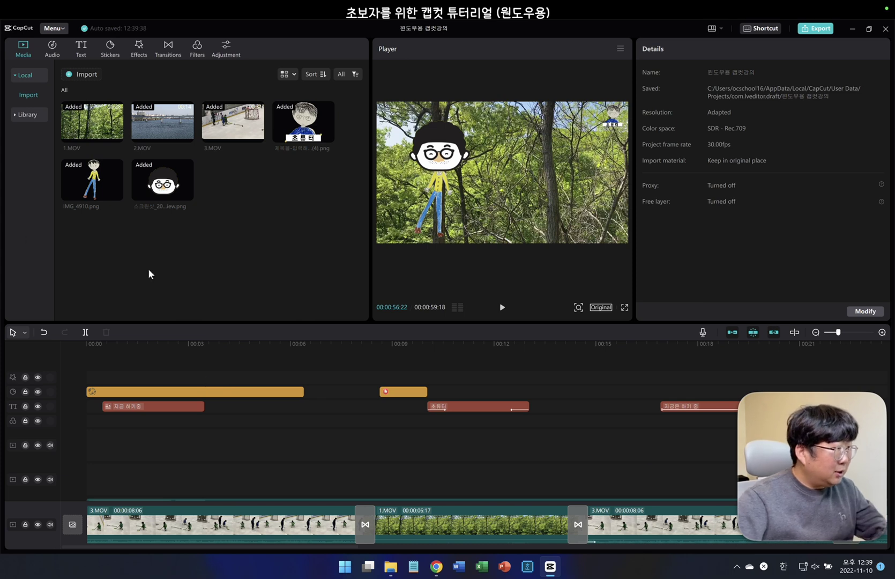
left_click(249, 512)
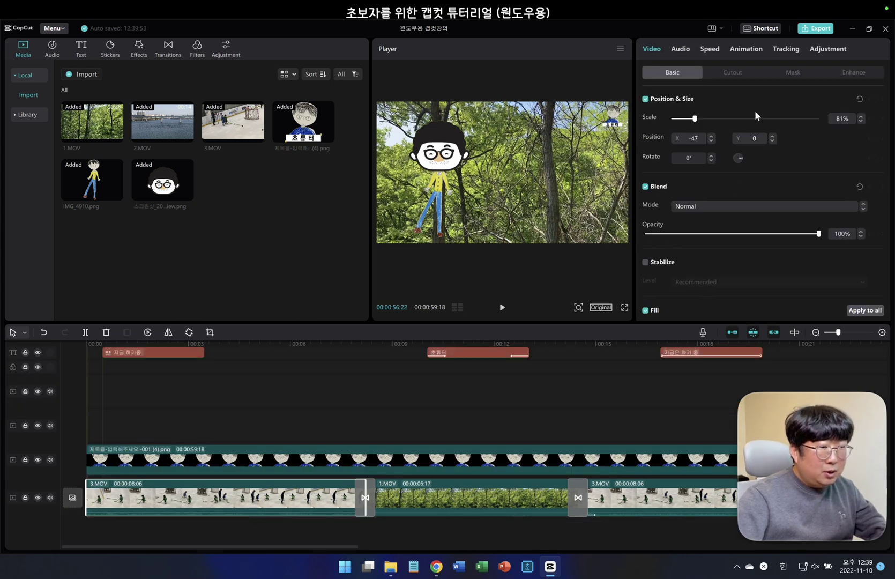
left_click(681, 49)
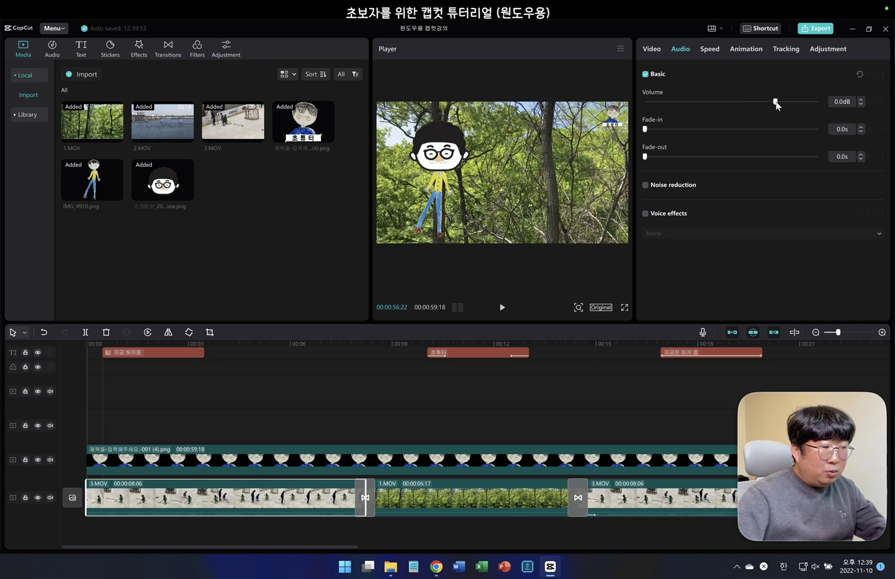
mouse_move(787, 102)
left_mouse_down()
mouse_move(813, 103)
mouse_move(699, 105)
mouse_move(832, 103)
mouse_move(751, 110)
mouse_move(802, 105)
left_mouse_up()
left_click_drag(647, 129, 673, 157)
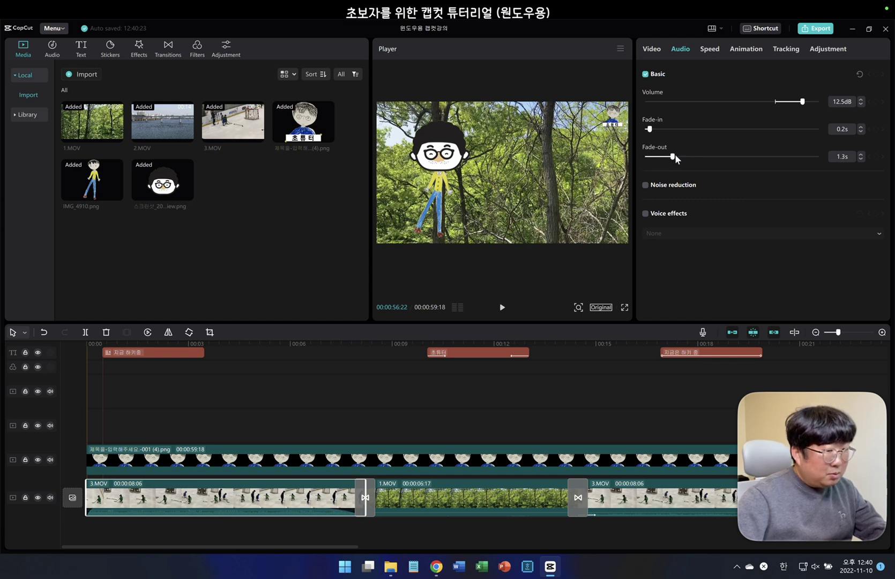
- Turn noise reduction on and off again for the first hockey clip
left_click(646, 185)
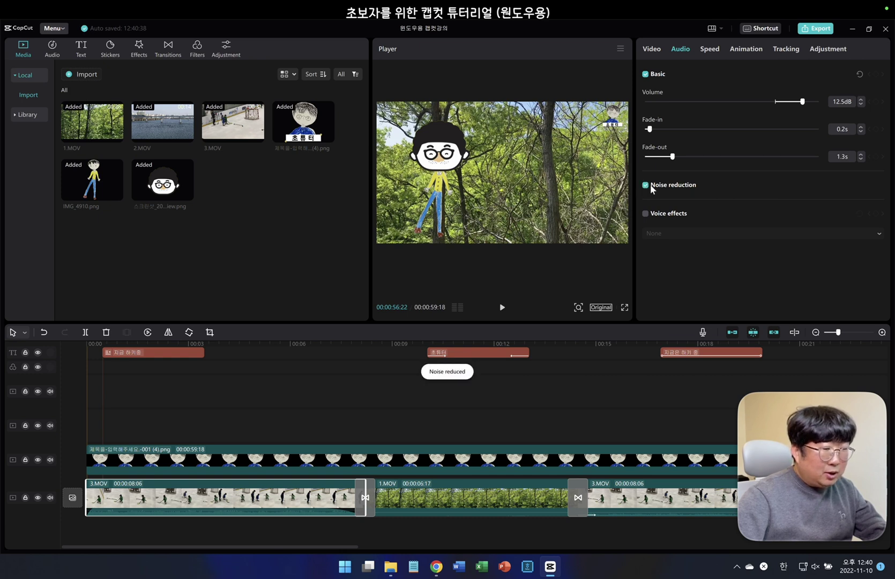
left_click(646, 186)
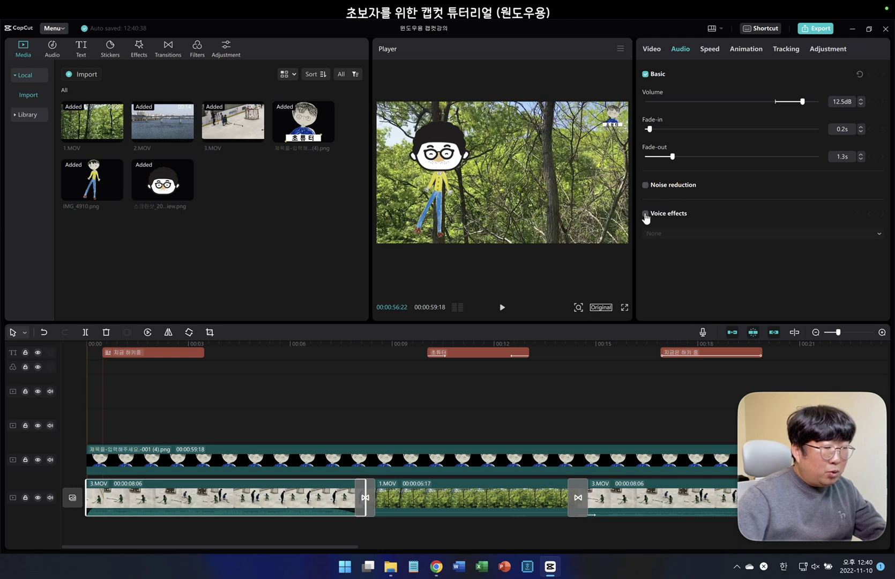
- Turn on voice effects for the first hockey clip, view the available effects, and turn voice effects off again
left_click(646, 214)
left_click(686, 234)
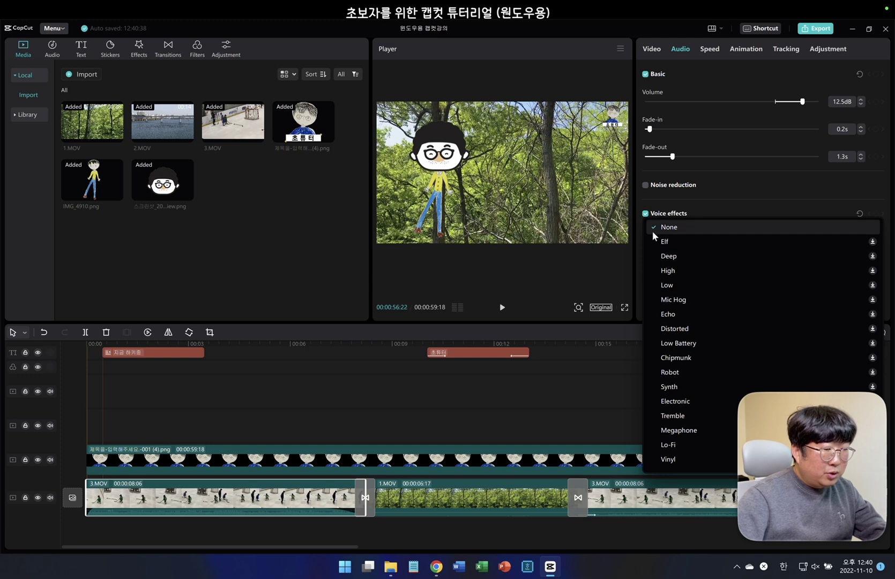
left_click(646, 214)
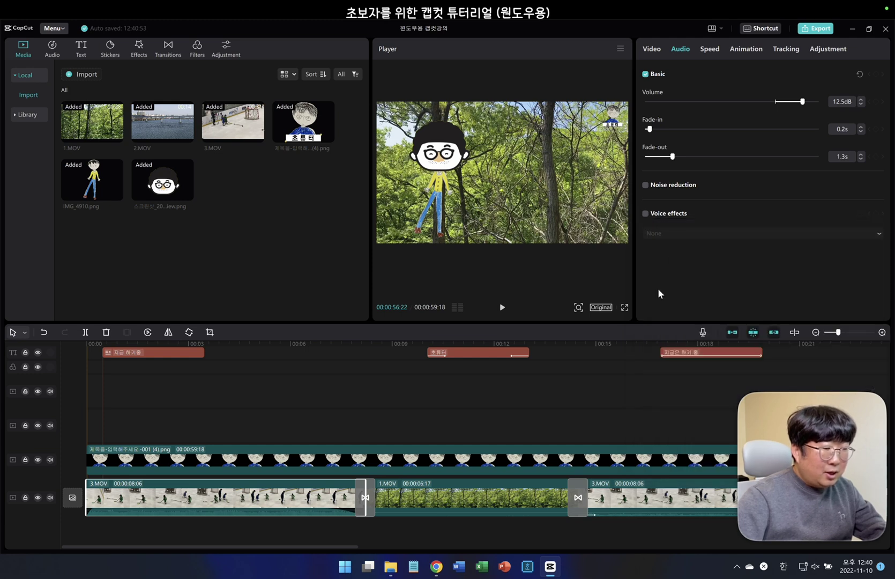
- Browse the 여행, 신선 and 로맨스 music categories, and download and preview the song Lovingcall
left_click(253, 410)
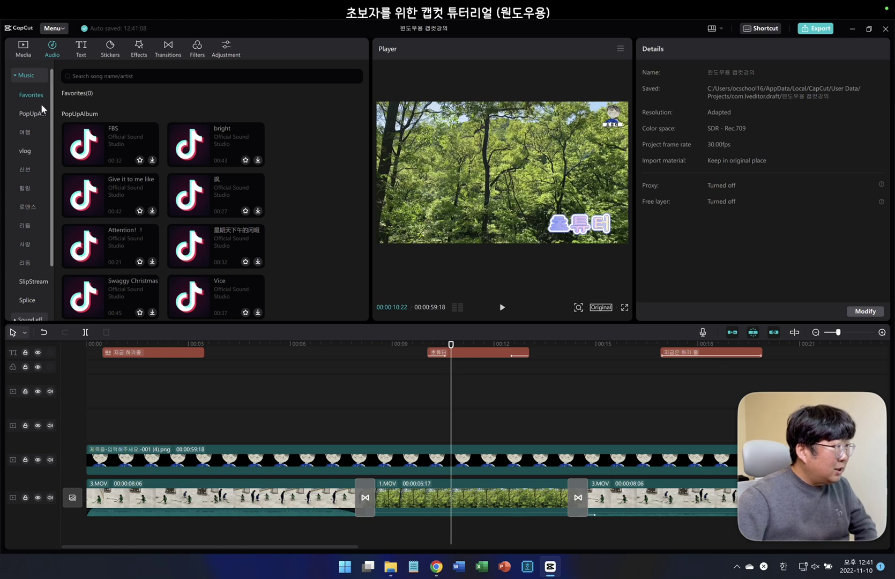
left_click(32, 132)
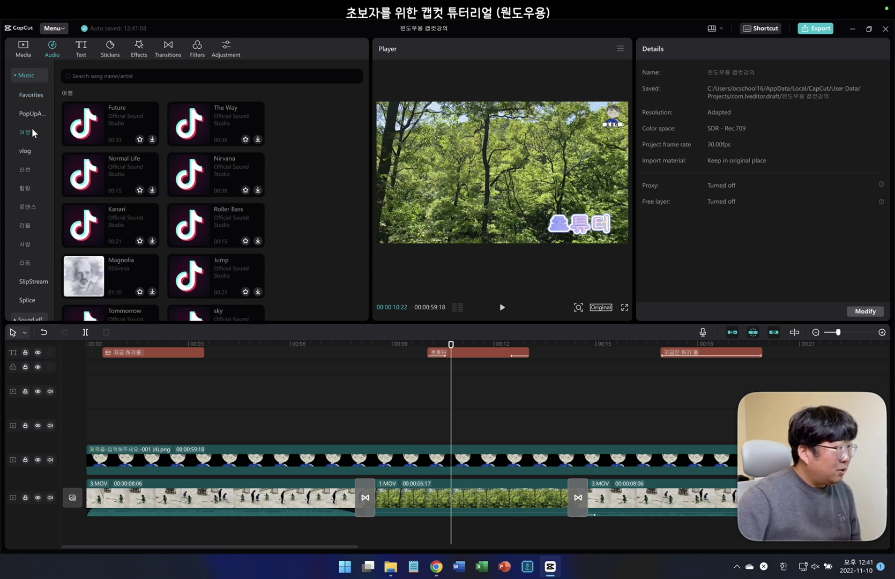
scroll(33, 130, "down", 3)
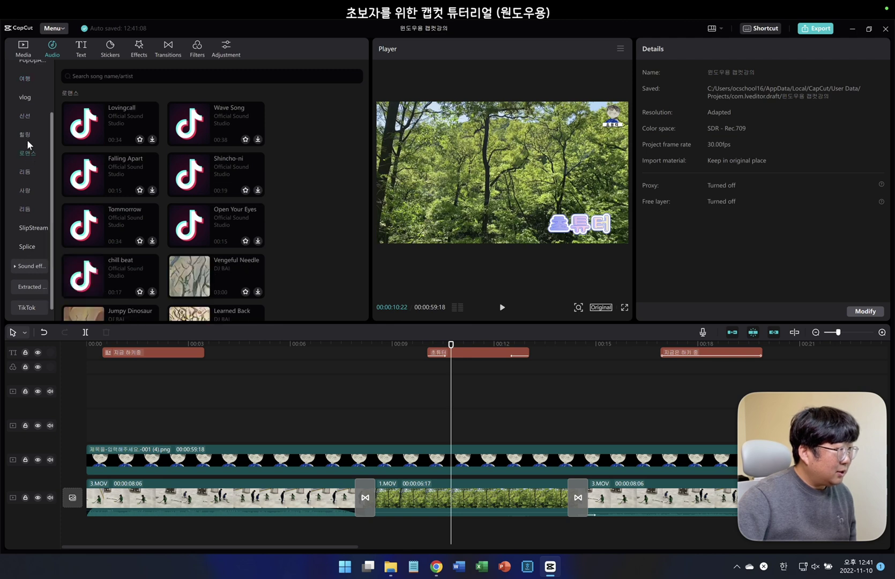
left_click(25, 117)
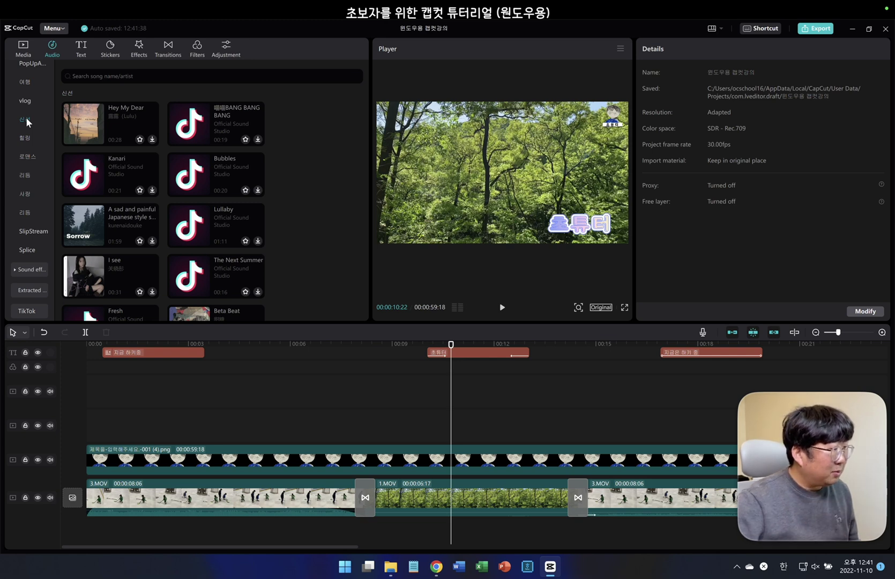
left_click(30, 161)
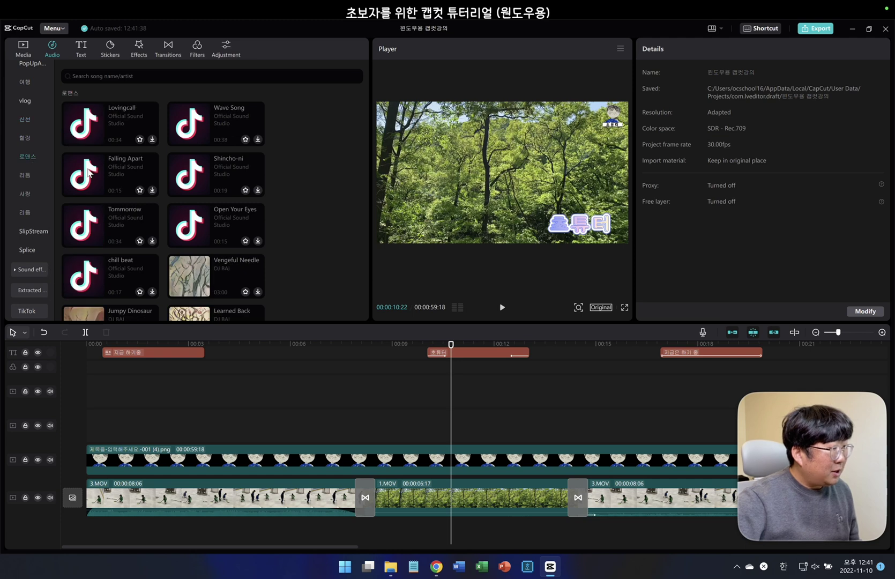
left_click(151, 140)
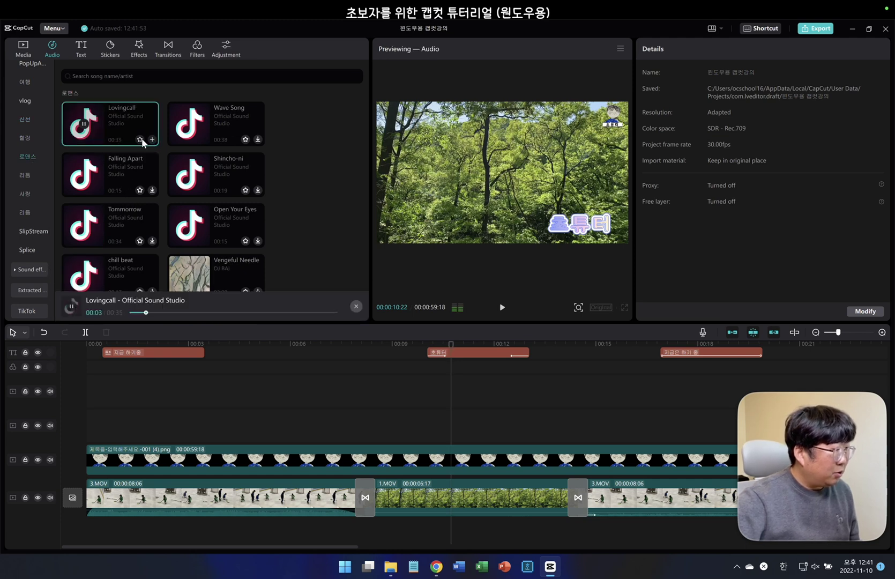
left_click(72, 306)
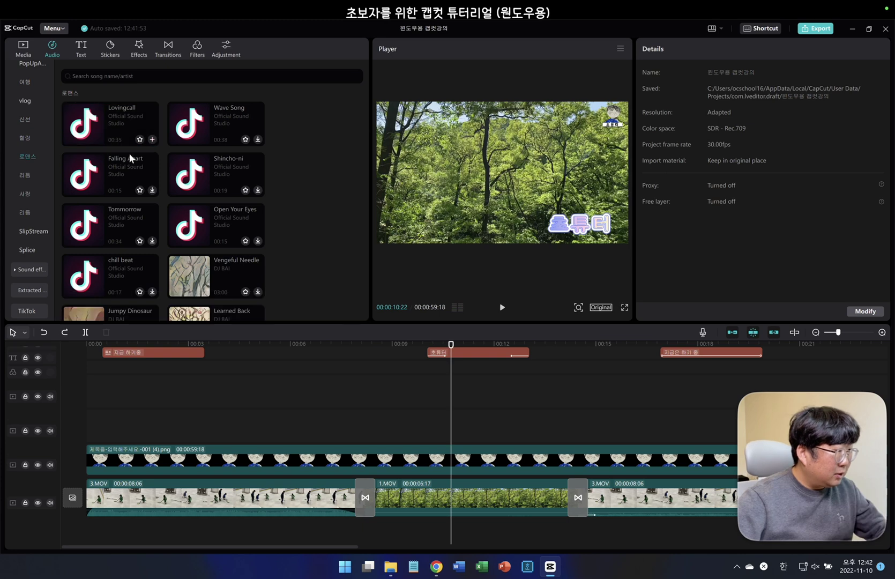
- Add Lovingcall to the timeline starting at 00:00:00:00 and check how far it extends under the video
left_click(209, 408)
left_click_drag(160, 404, 321, 402)
left_click(321, 402)
left_click_drag(320, 347, 34, 341)
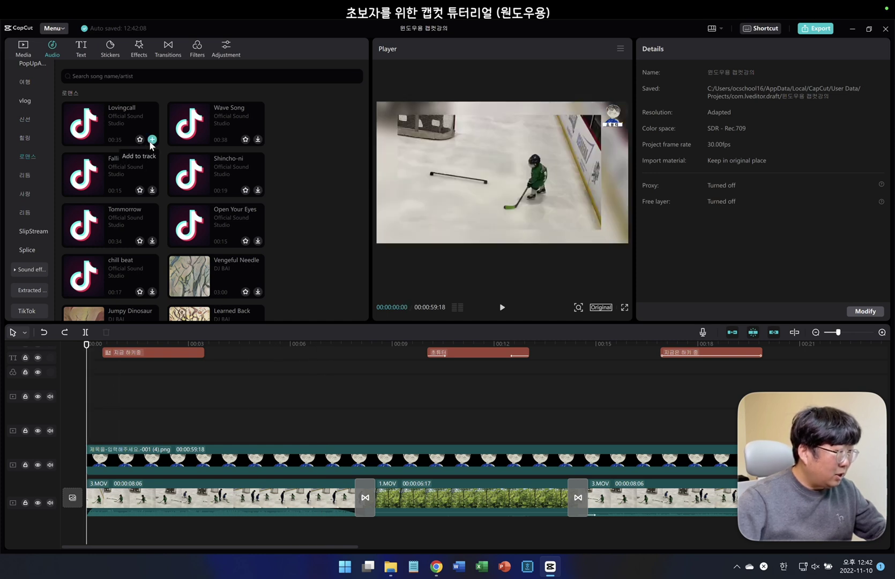
left_click(152, 140)
scroll(429, 483, "right", 10)
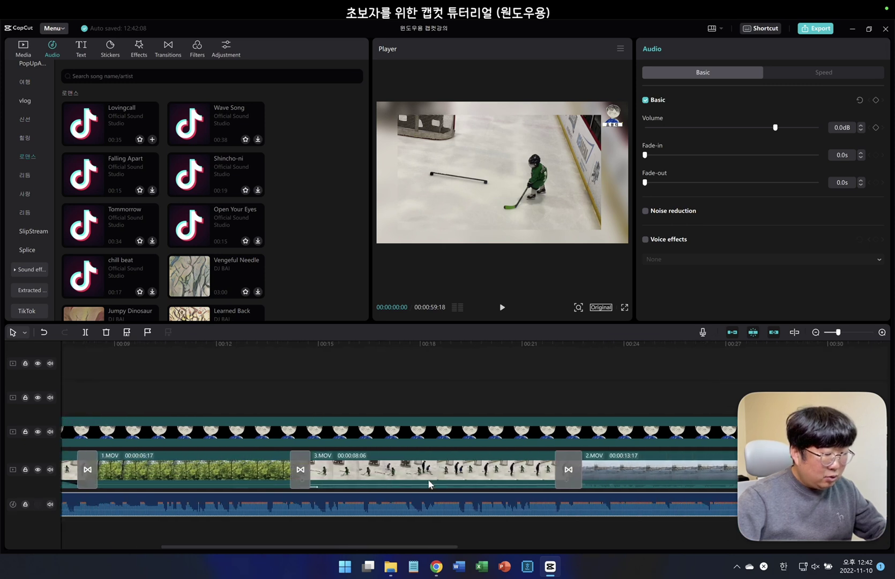
scroll(429, 484, "left", 10)
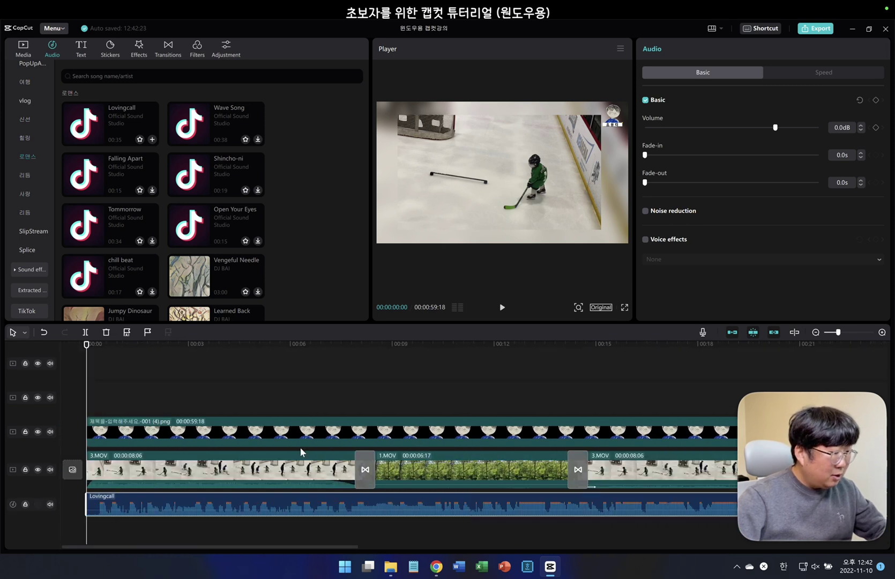
- Preview the video with music, and set Lovingcall's volume to -17.5 dB, fade-out to 1.5 s and fade-in to 0.0 s
key("space")
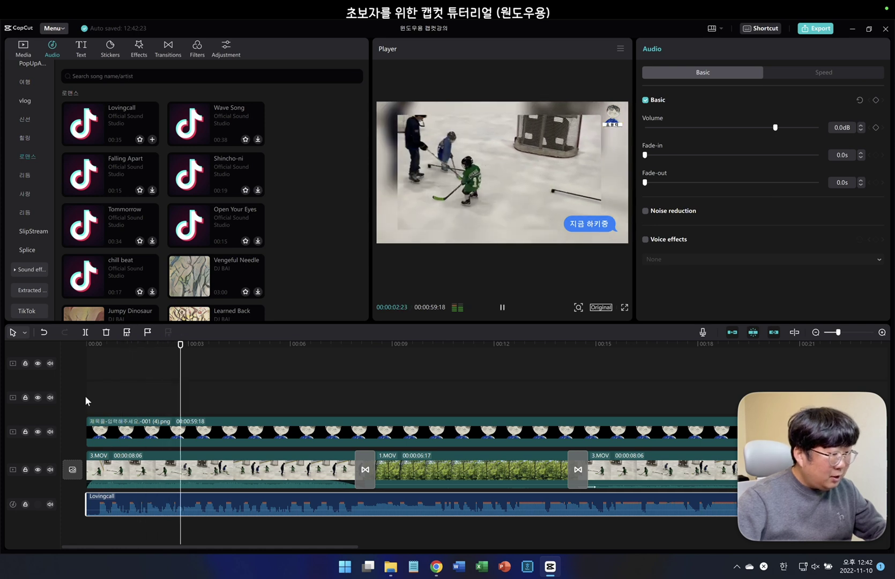
key("space")
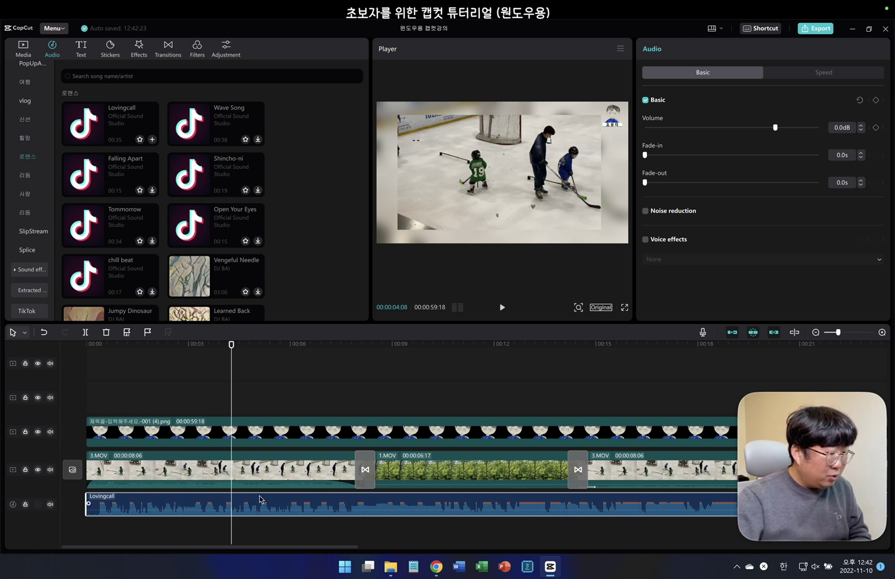
left_click_drag(768, 129, 755, 131)
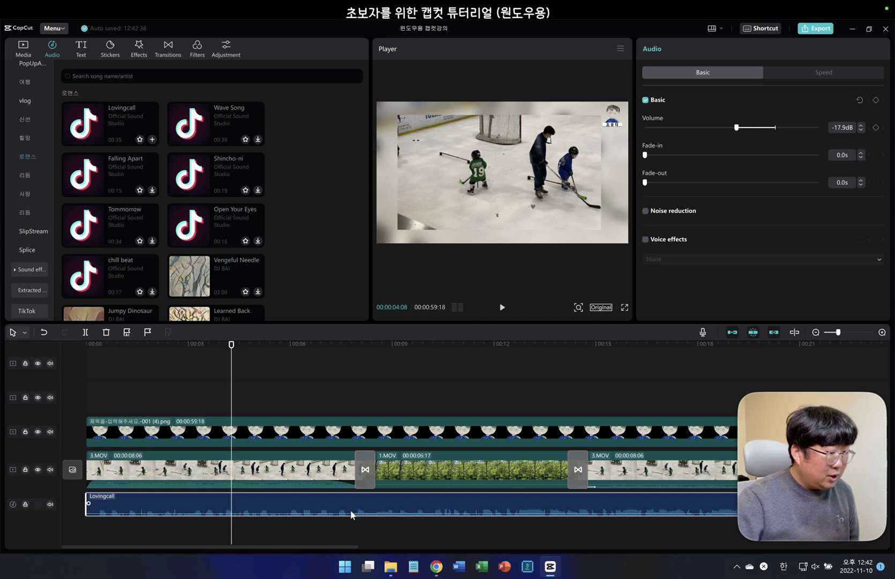
left_click_drag(731, 127, 742, 130)
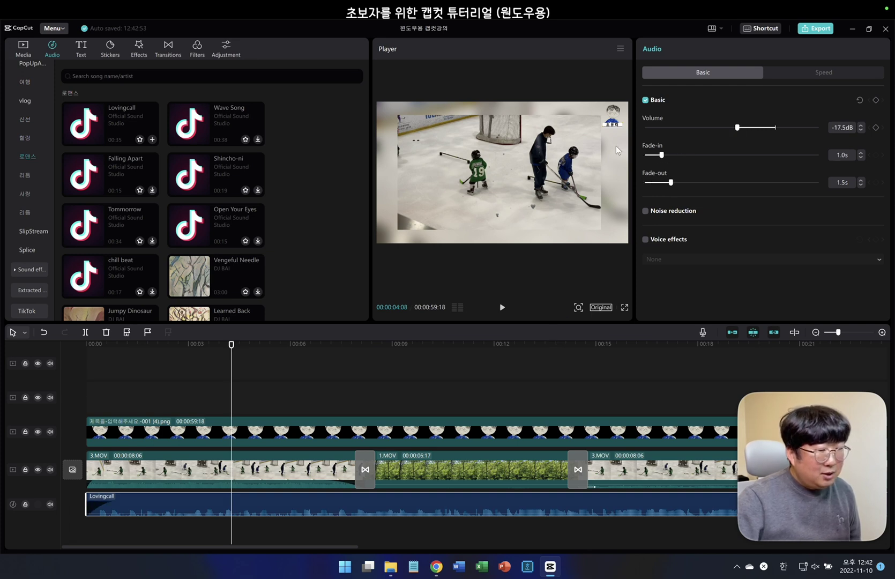
left_click_drag(638, 158, 633, 164)
- Try a 1.9 s fade-out on the Lovingcall clip, reset the fade-out to 0.0 s, and play the section near its end
scroll(434, 437, "right", 5)
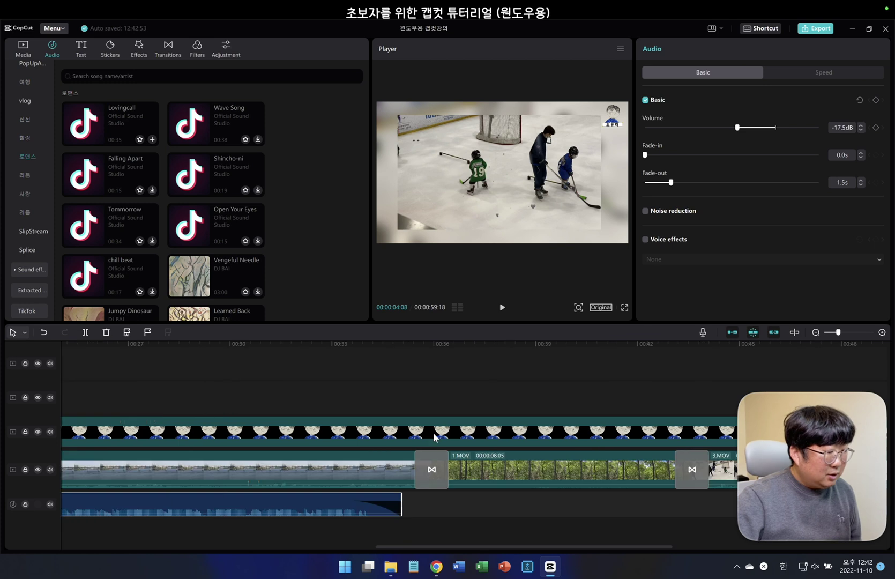
left_click(359, 411)
left_click_drag(358, 346, 397, 350)
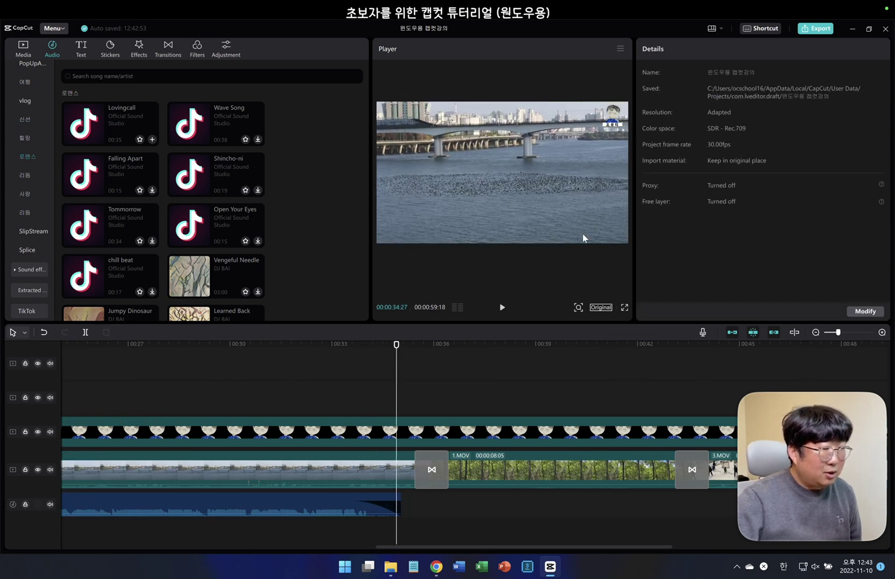
left_click(344, 502)
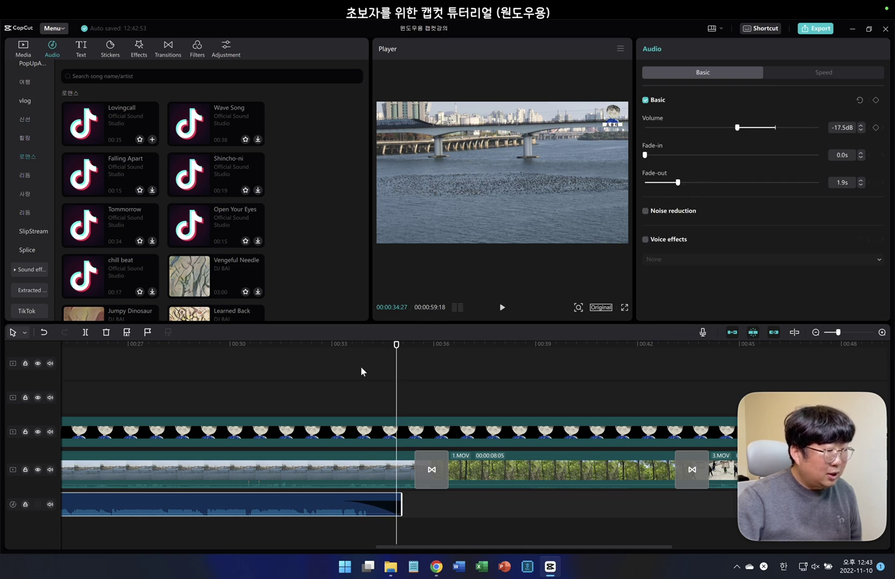
key("ctrl+z")
left_click(250, 406)
key("space")
key("space")
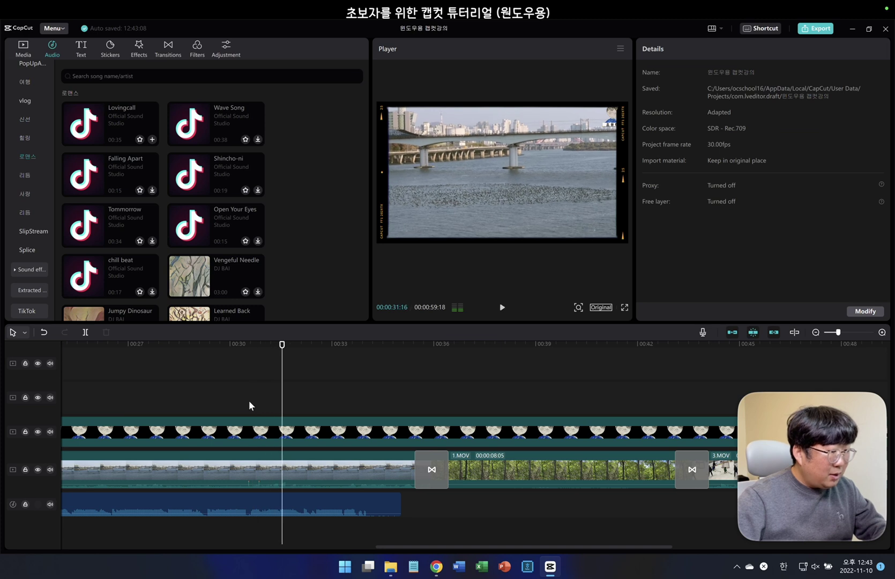
- Copy the Lovingcall clip and paste the duplicate directly after the first one on the audio track
left_click(264, 501)
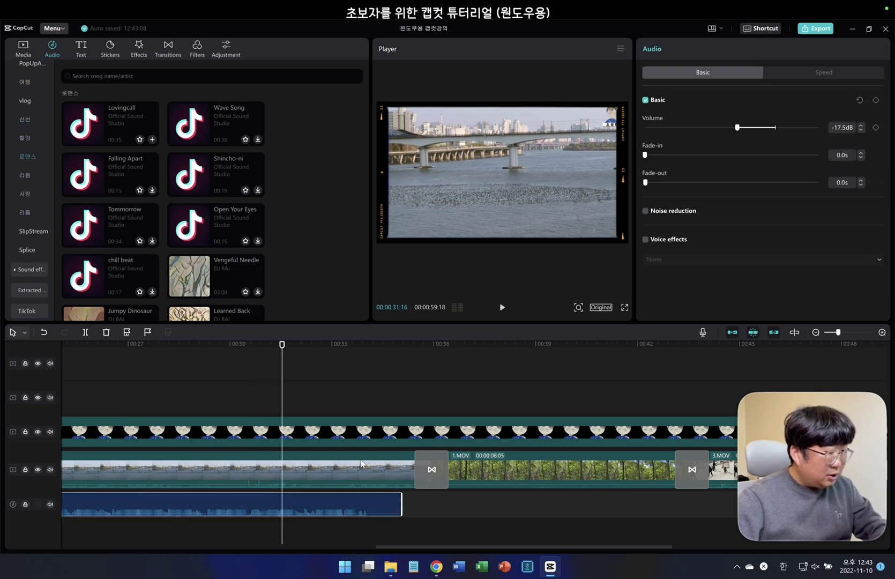
left_click(404, 399)
left_click(400, 400)
key("ctrl+v")
scroll(466, 397, "right", 15)
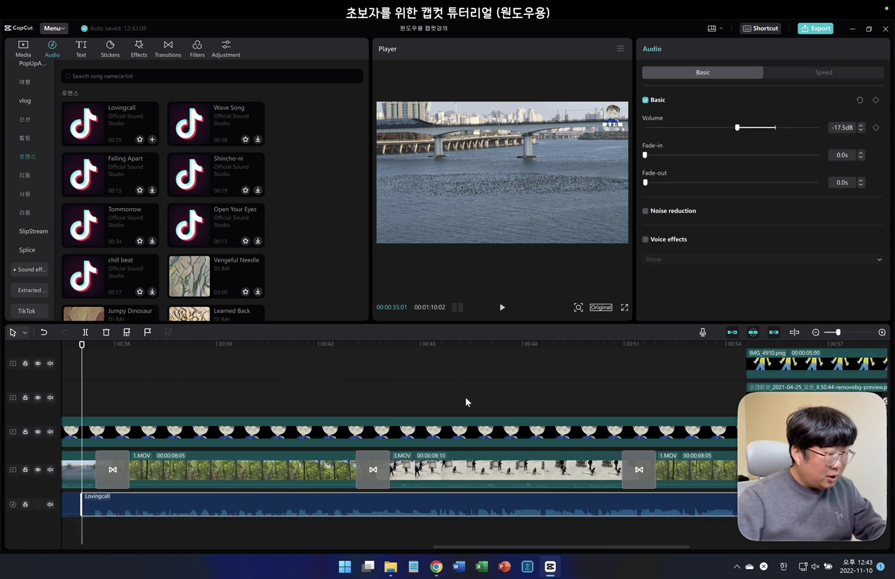
- Split the second Lovingcall clip where the video ends at 00:00:59:18 and delete the excess music
left_click(369, 525)
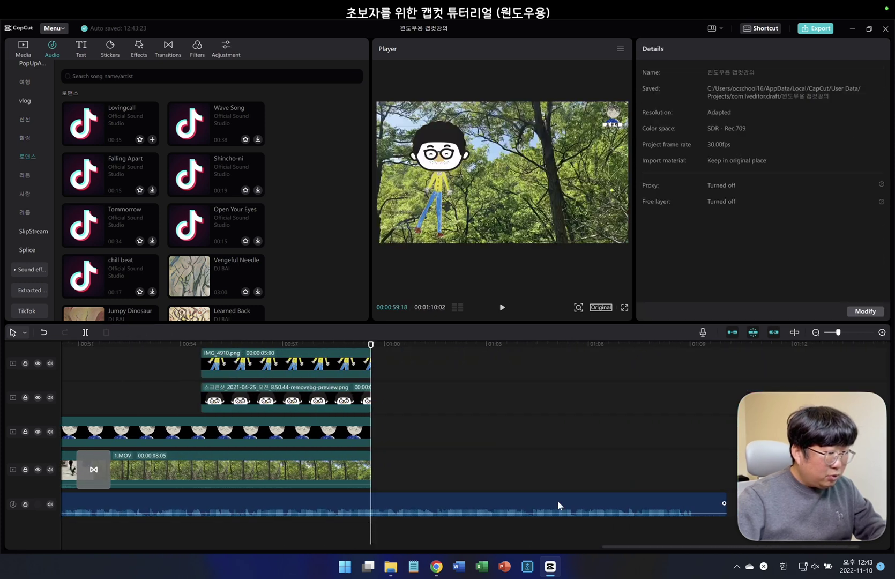
left_click(398, 506)
key("a")
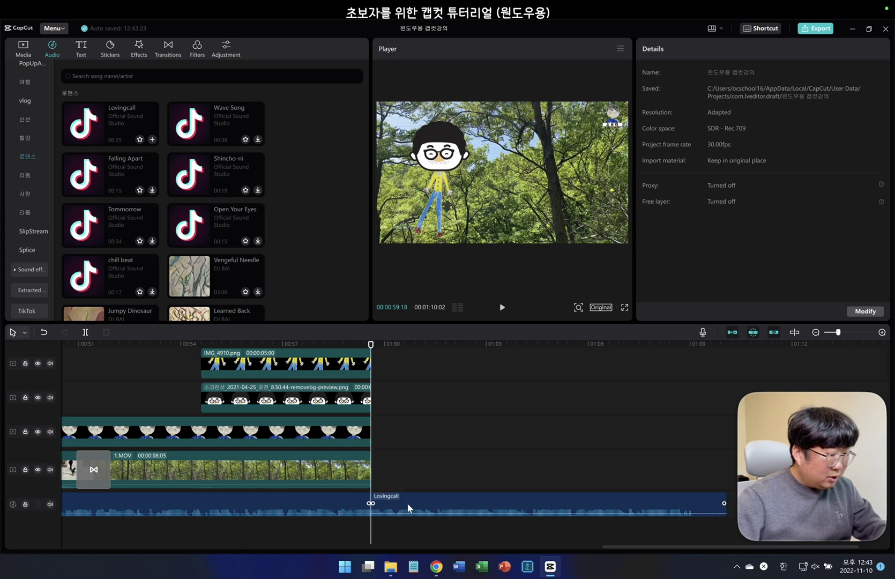
left_click(410, 507)
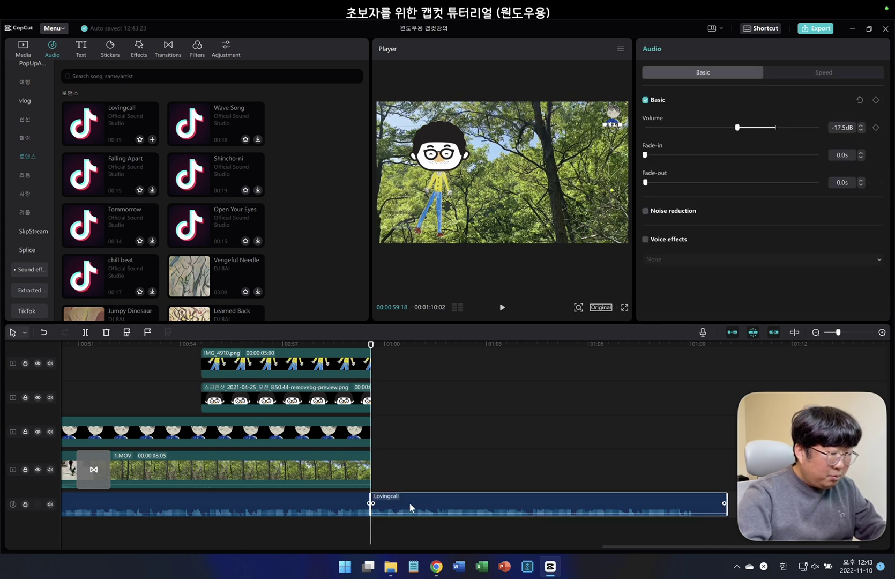
key("Delete")
- Try a 4.5 s fade-out on the second Lovingcall clip, undo it, and set the fade-out to about 3.4 s
left_click(476, 503)
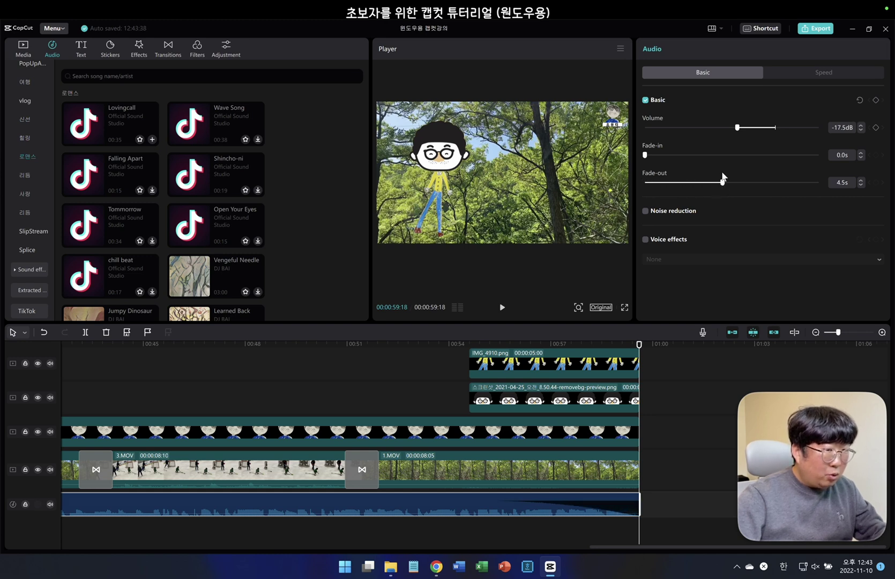
key("ctrl+z")
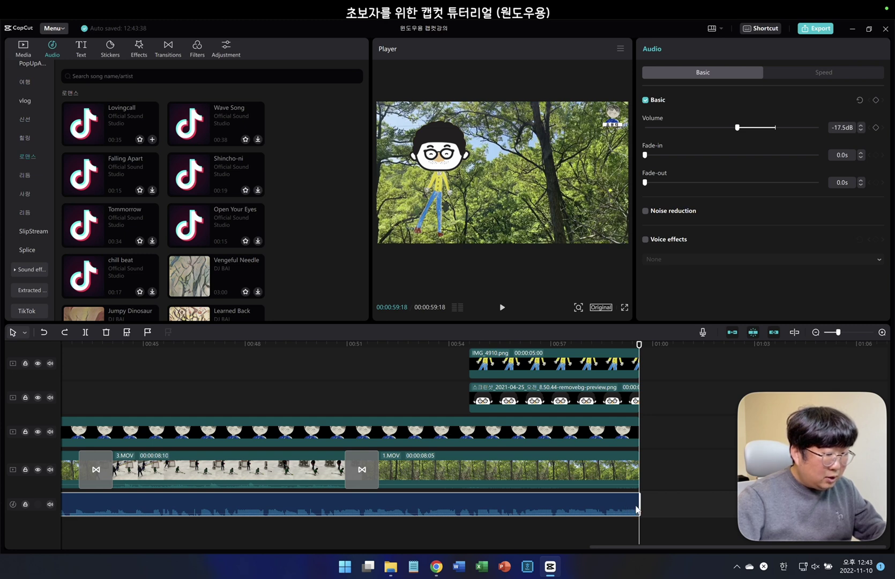
left_click_drag(578, 505, 519, 505)
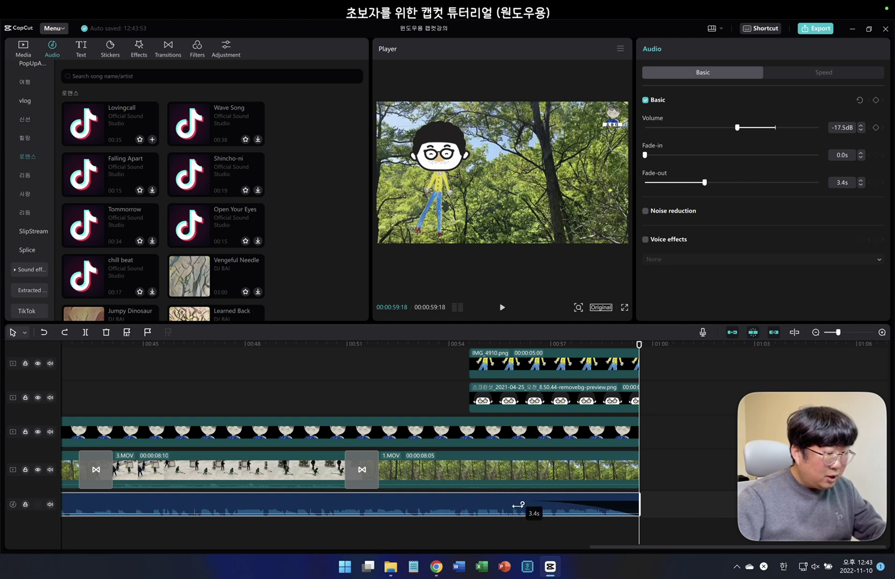
- View the speed settings of the second Lovingcall clip, deselect it and return to the beginning of the timeline
left_click(836, 75)
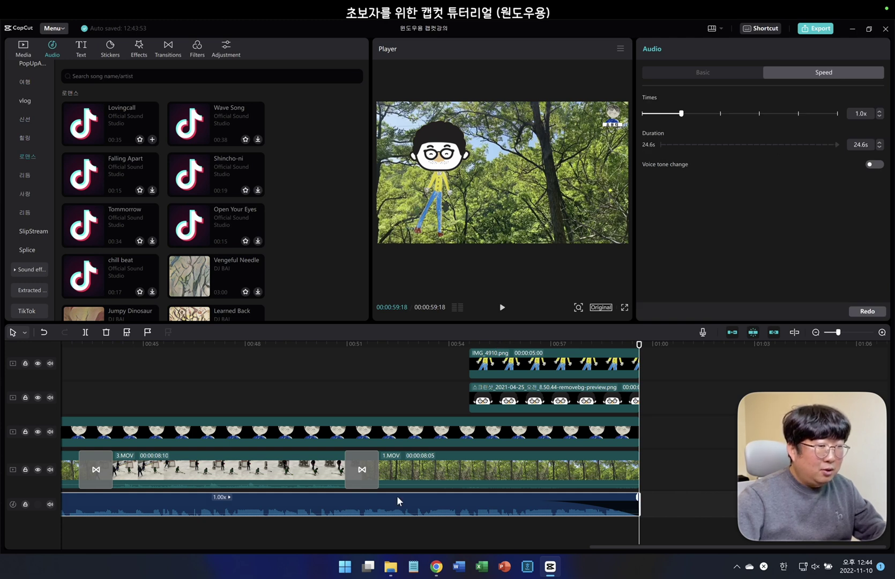
left_click(237, 533)
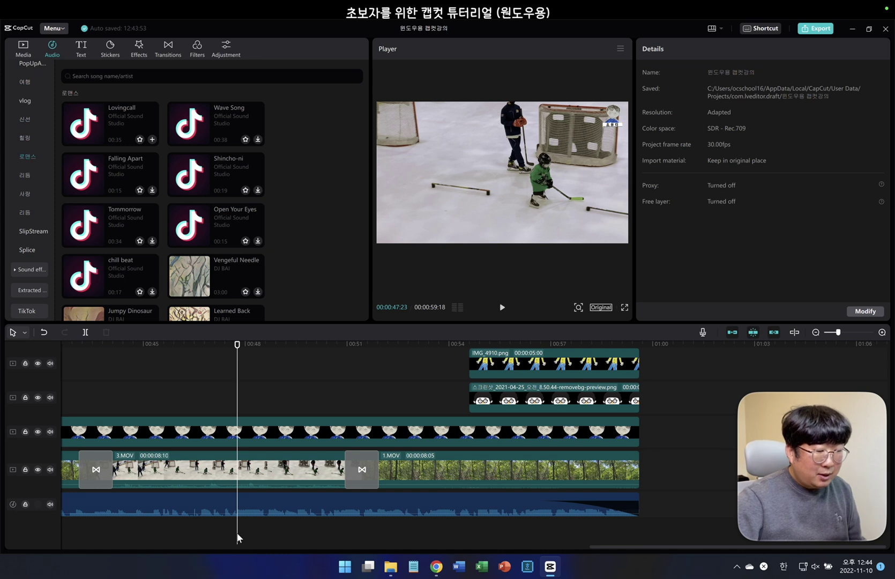
scroll(236, 532, "up", 5)
scroll(236, 533, "up", 5)
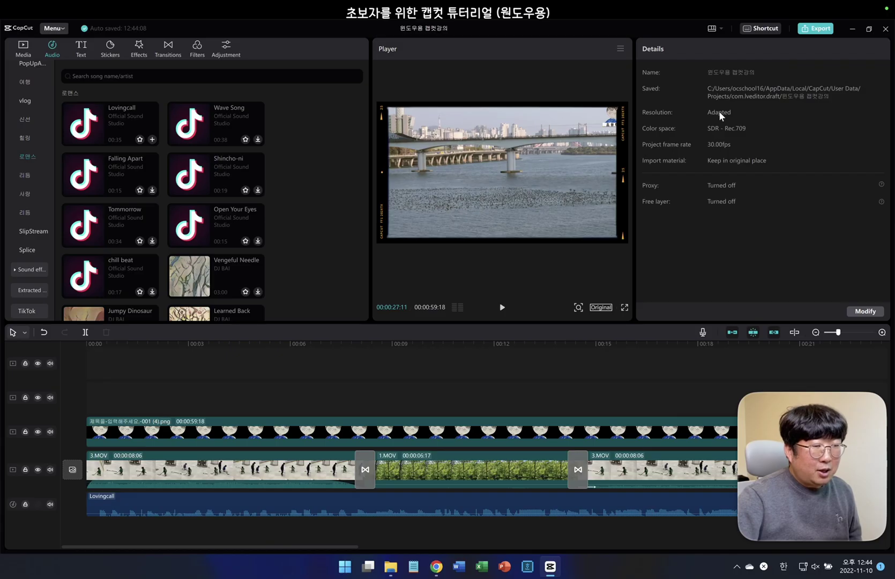
- Export the video at 1080P as an H.264 mp4 at 30fps, and close the project editor
left_click(818, 30)
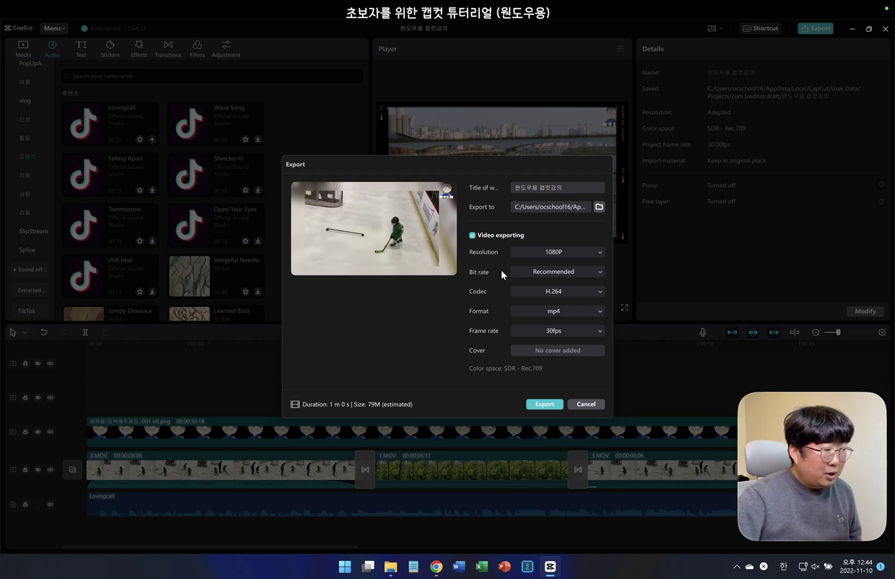
left_click(533, 252)
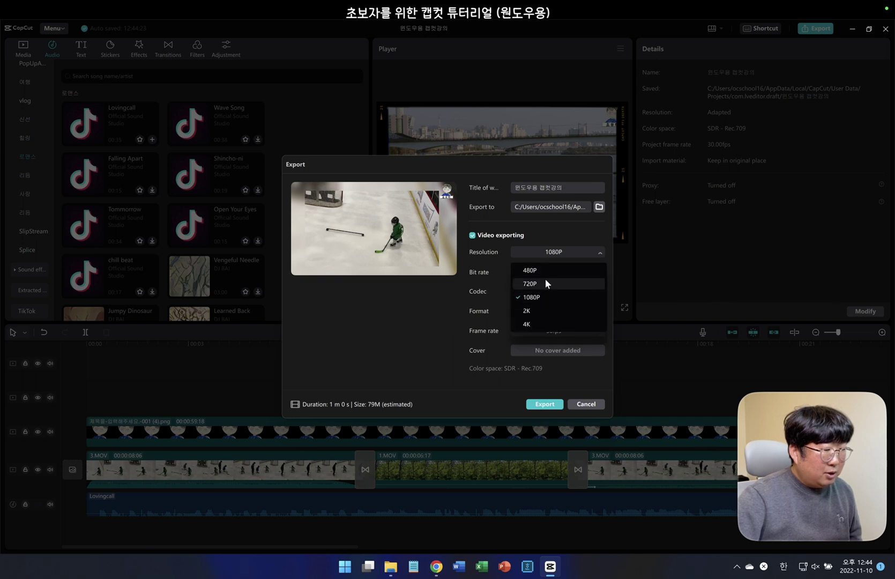
left_click(542, 298)
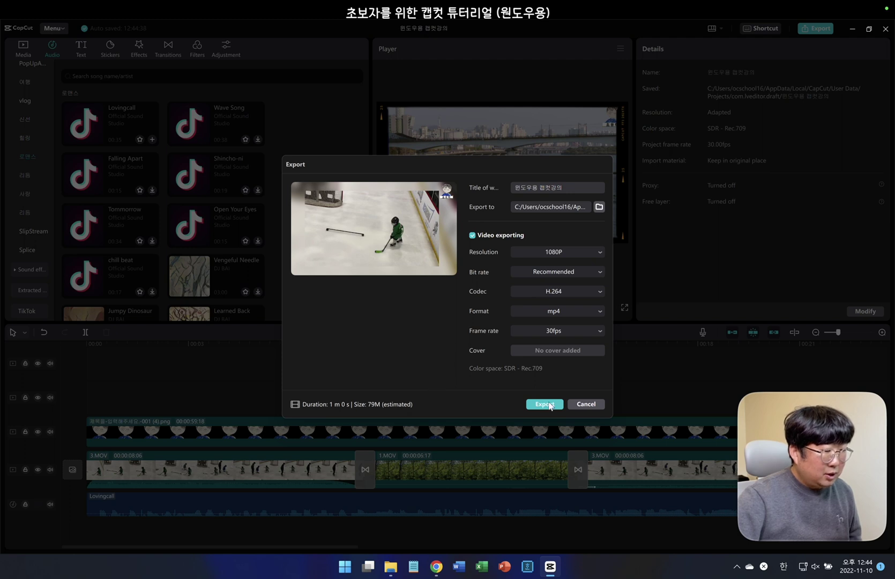
left_click(550, 404)
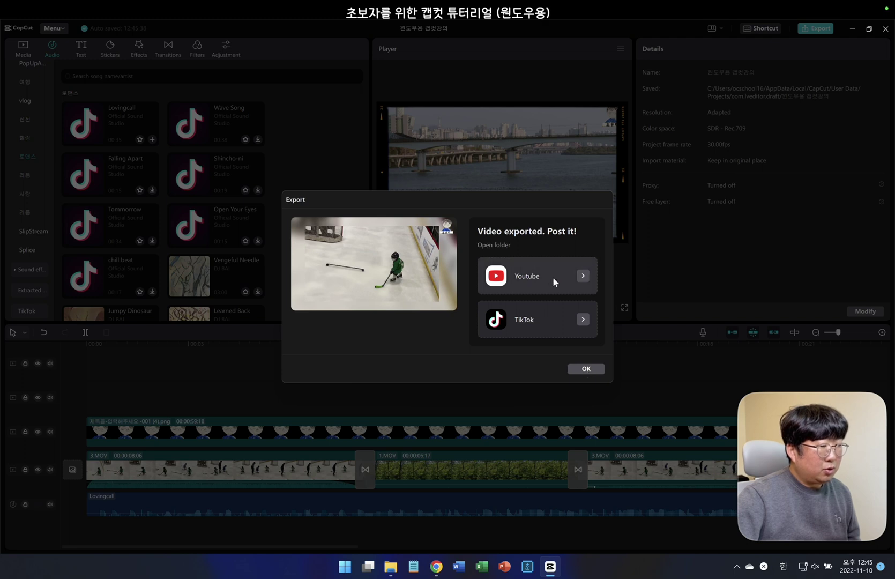
left_click(592, 370)
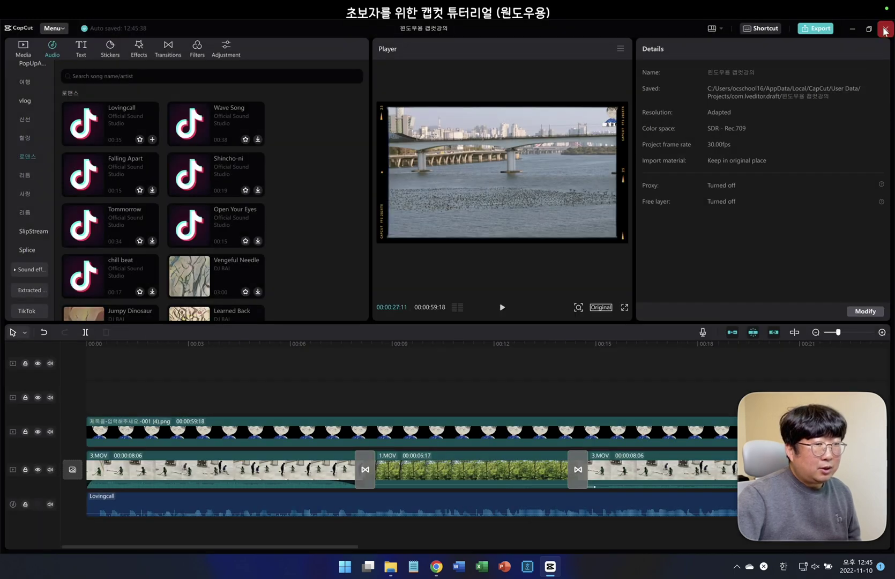
left_click(885, 31)
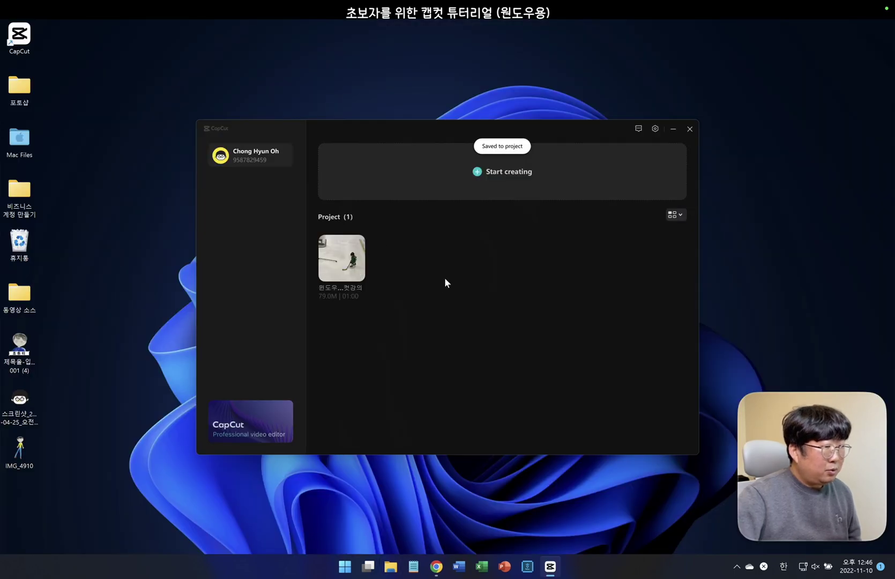